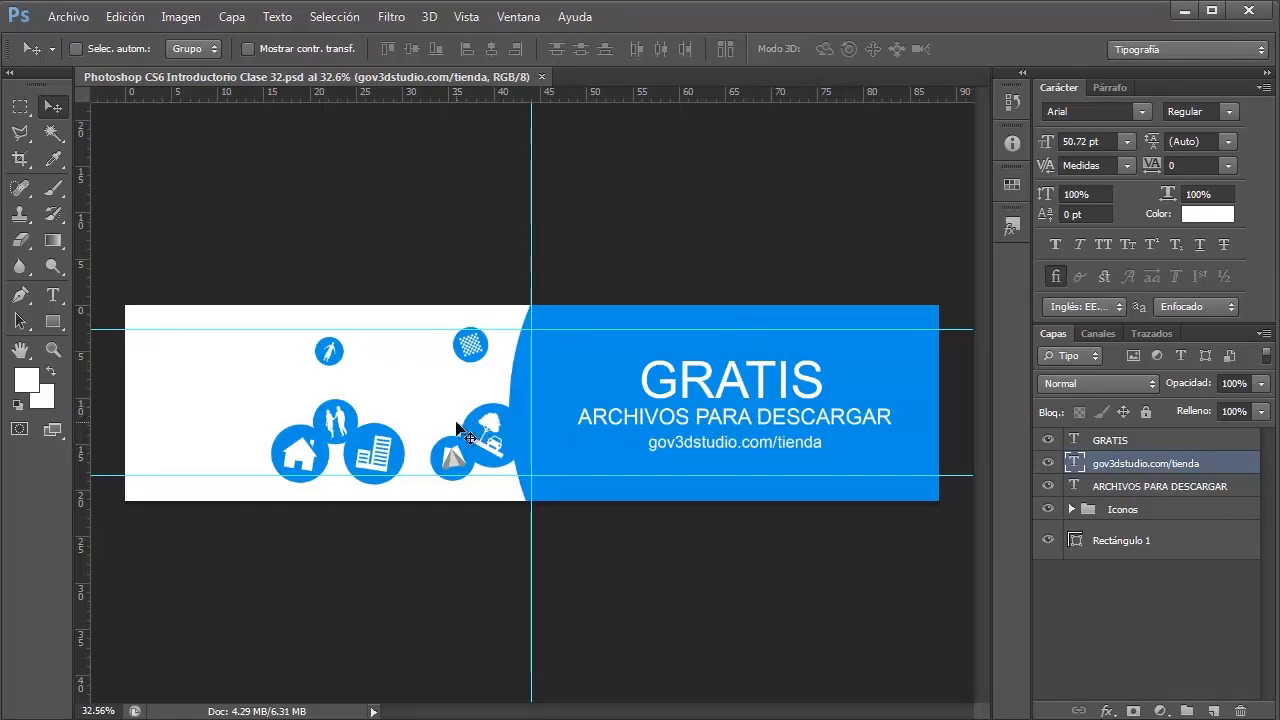
Step: Zoom in and out on the banner's blue icon cluster, then bring up the Imagen menu
scroll(408, 444, "up", 1)
scroll(408, 444, "up", 2)
scroll(408, 444, "up", 2)
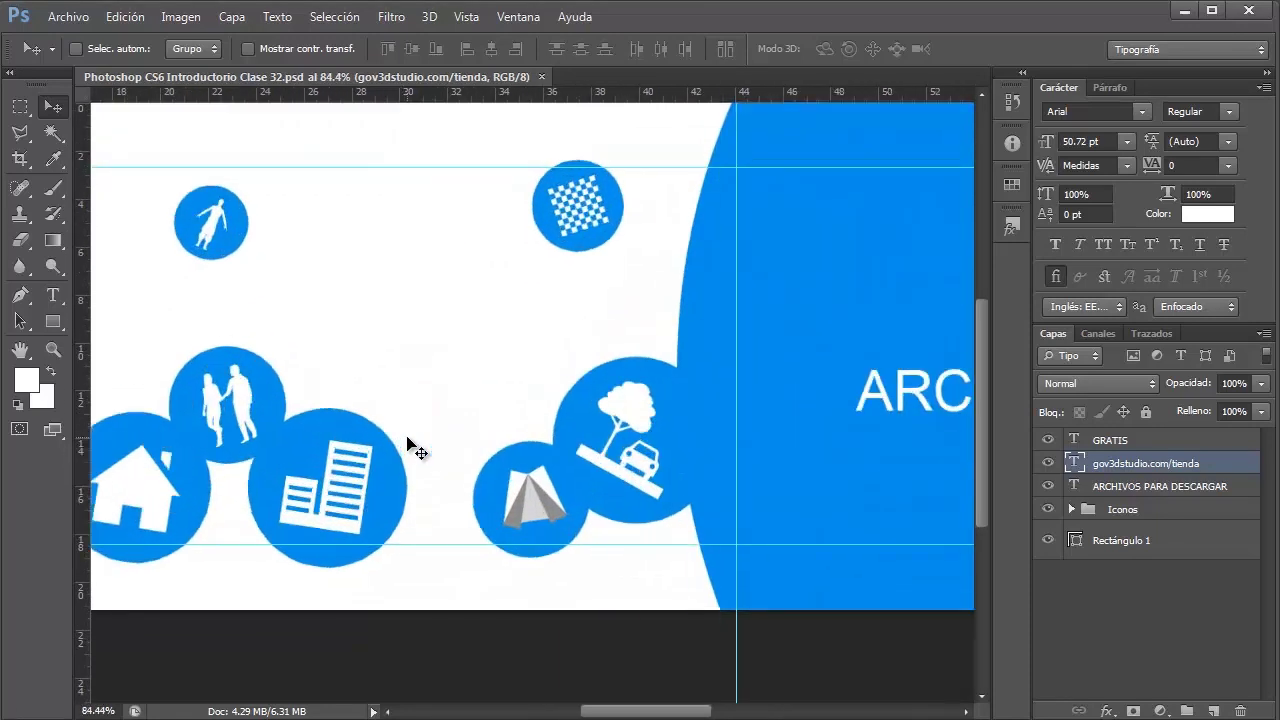
scroll(400, 443, "up", 2)
scroll(380, 443, "up", 1)
scroll(443, 391, "down", 2)
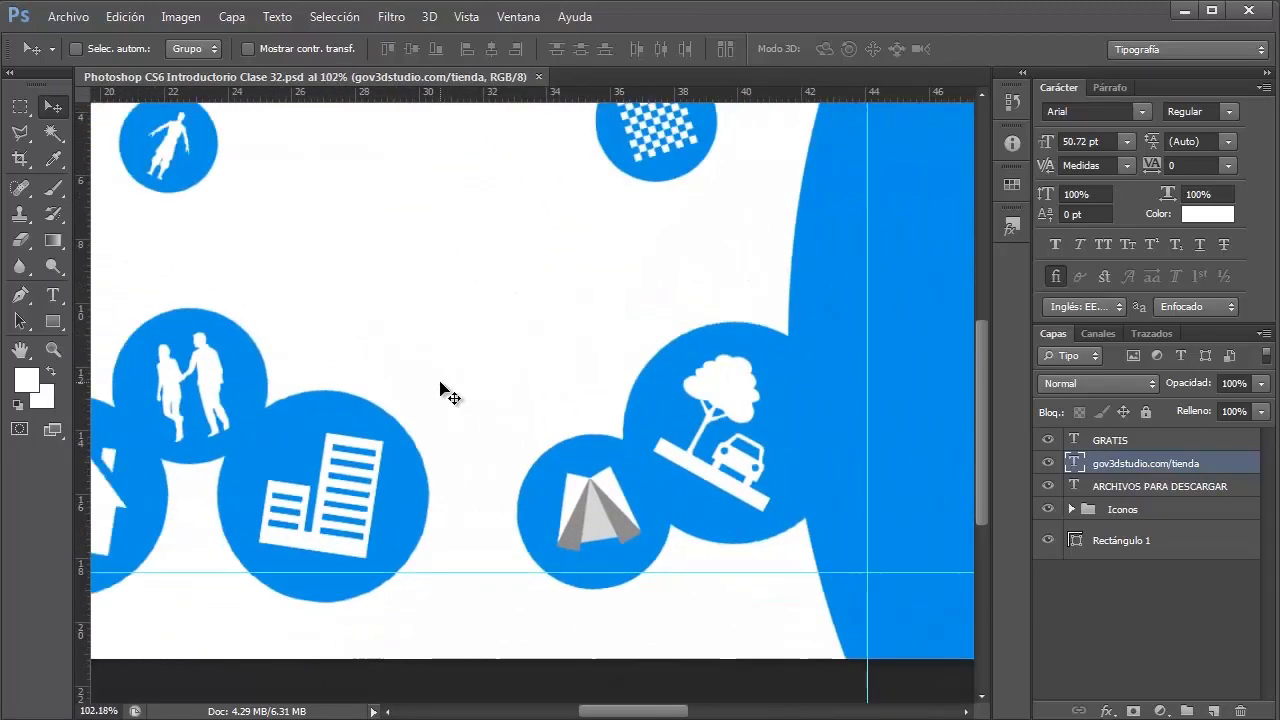
scroll(443, 391, "down", 2)
scroll(436, 388, "down", 3)
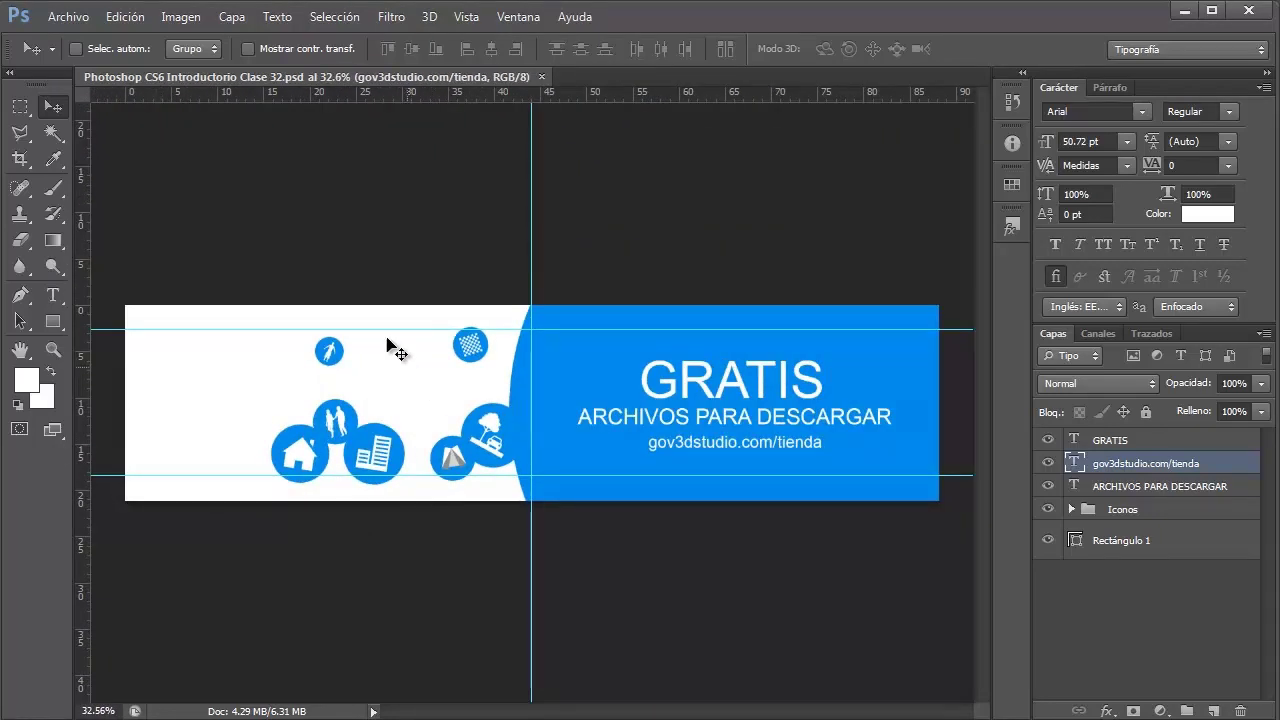
left_click(134, 22)
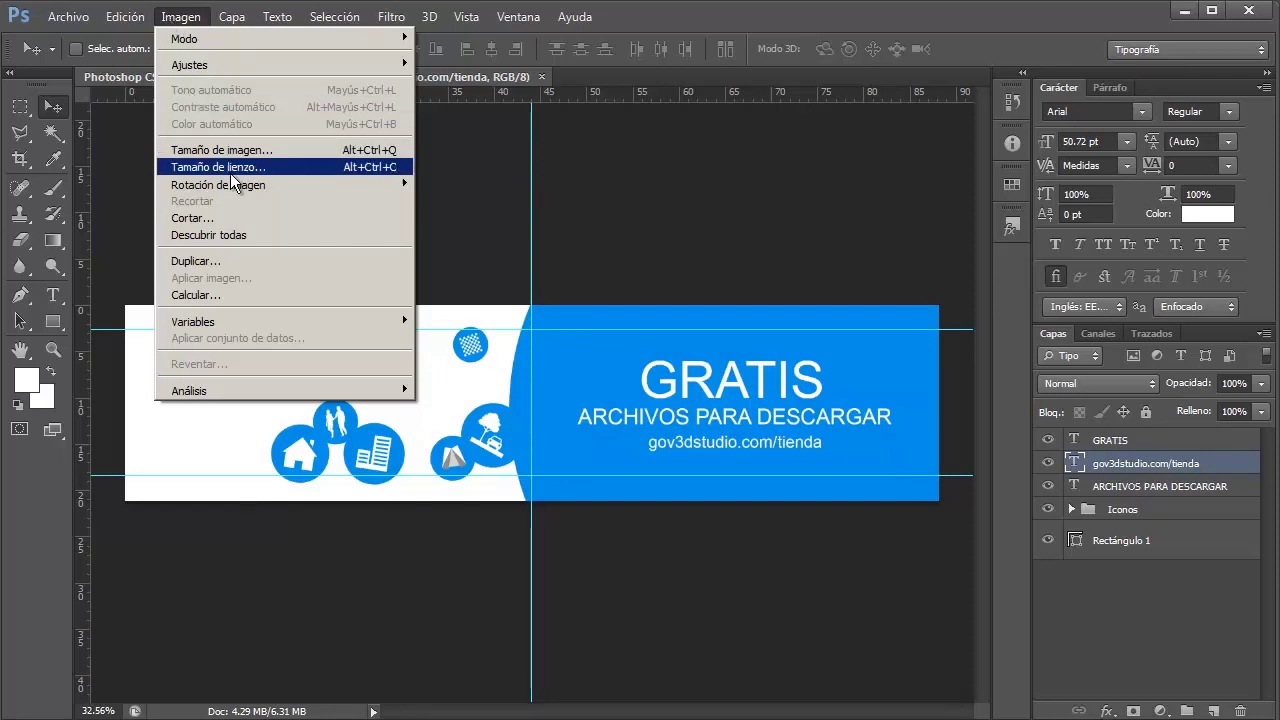
left_click(383, 151)
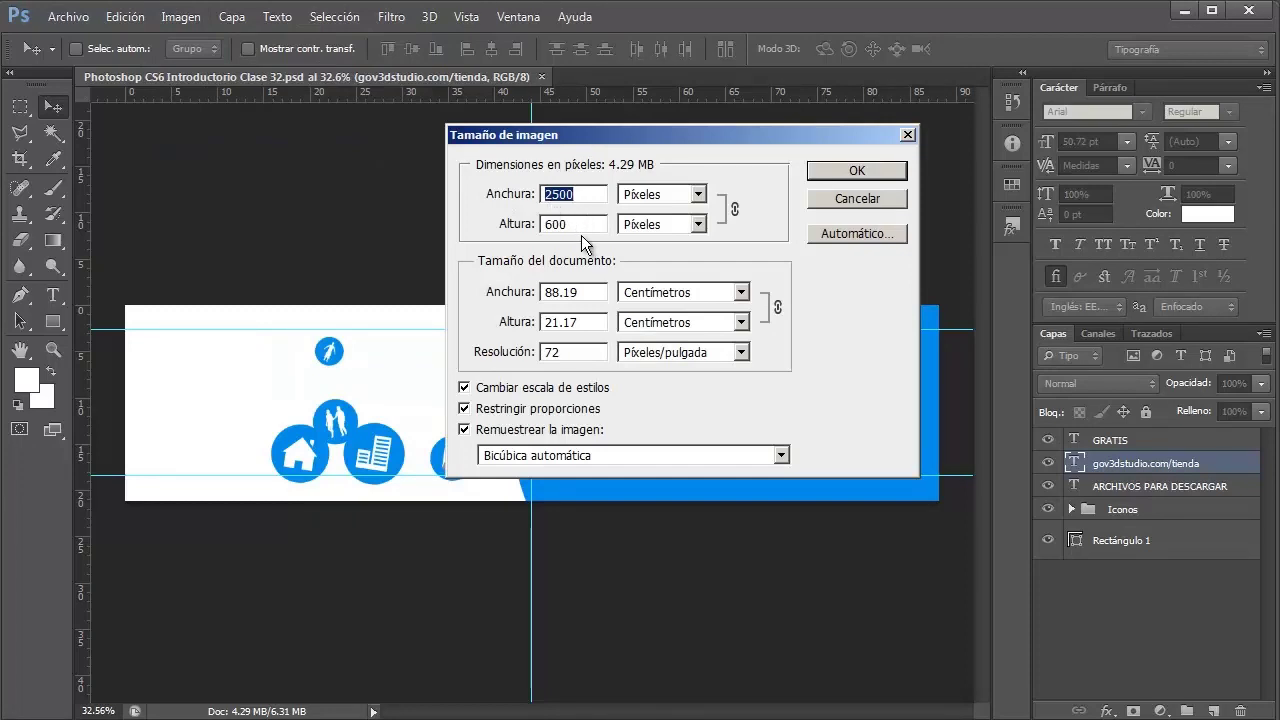
double_click(565, 224)
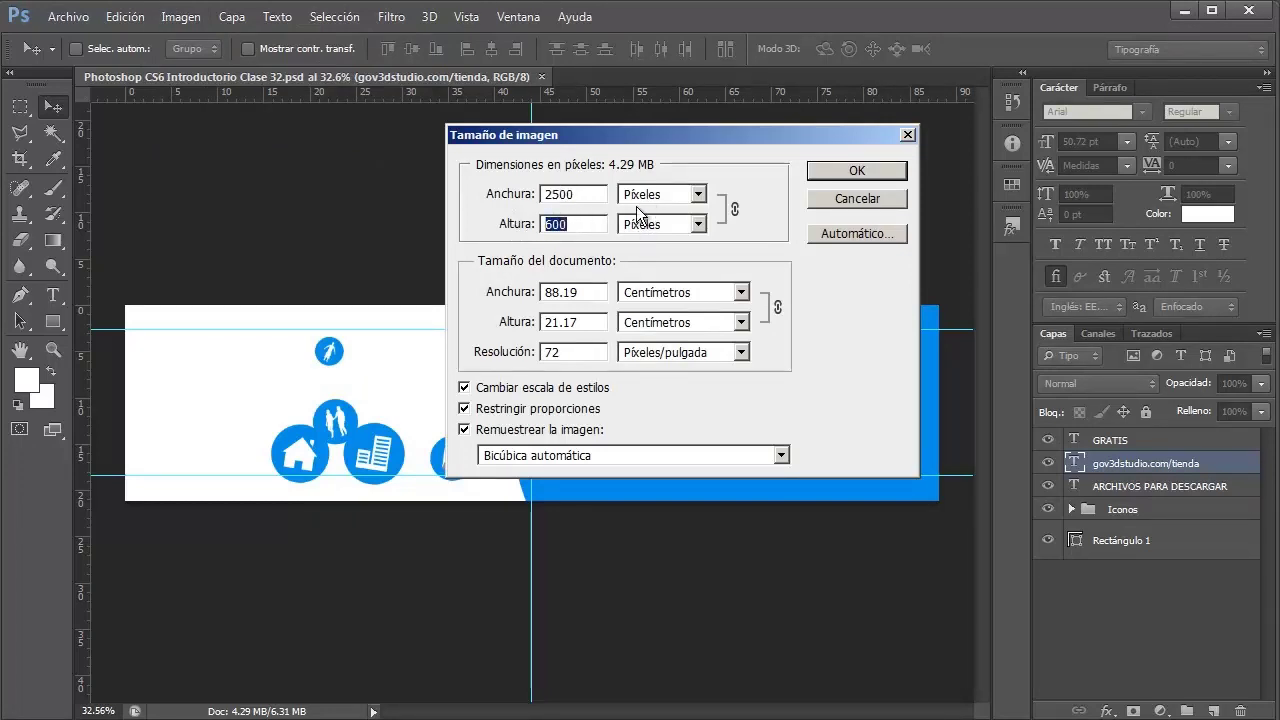
double_click(565, 352)
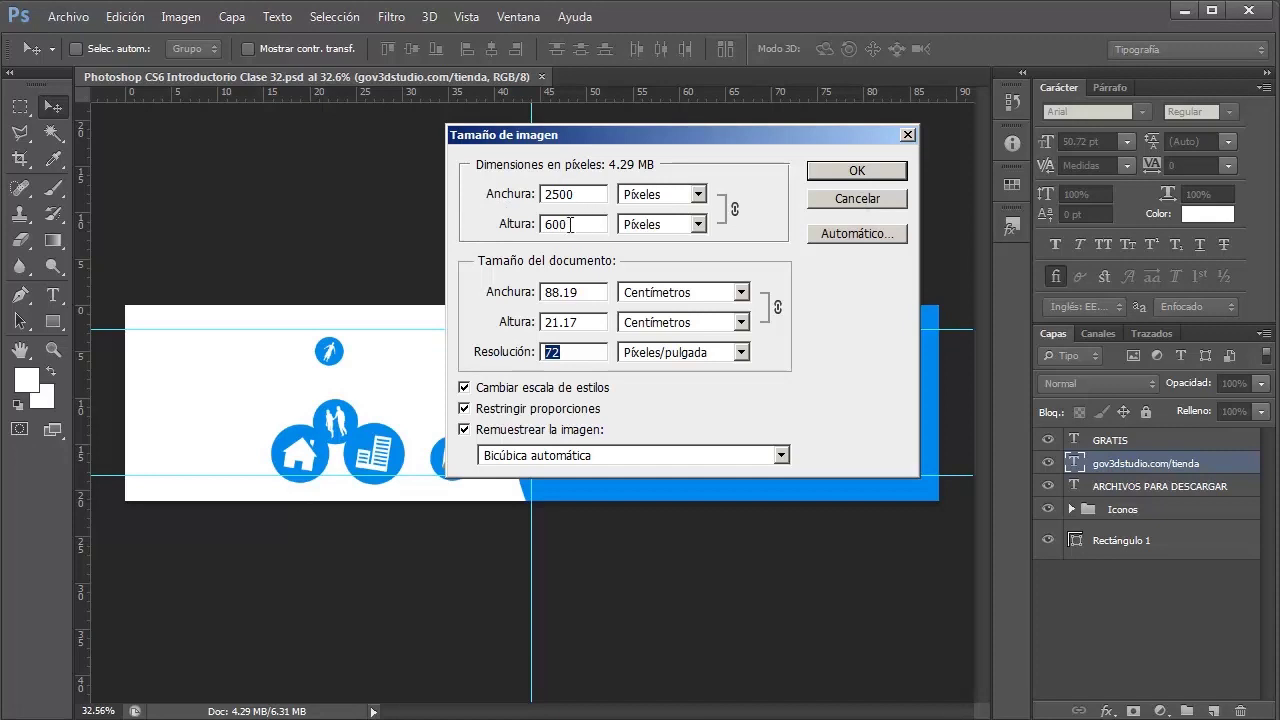
left_click(819, 171)
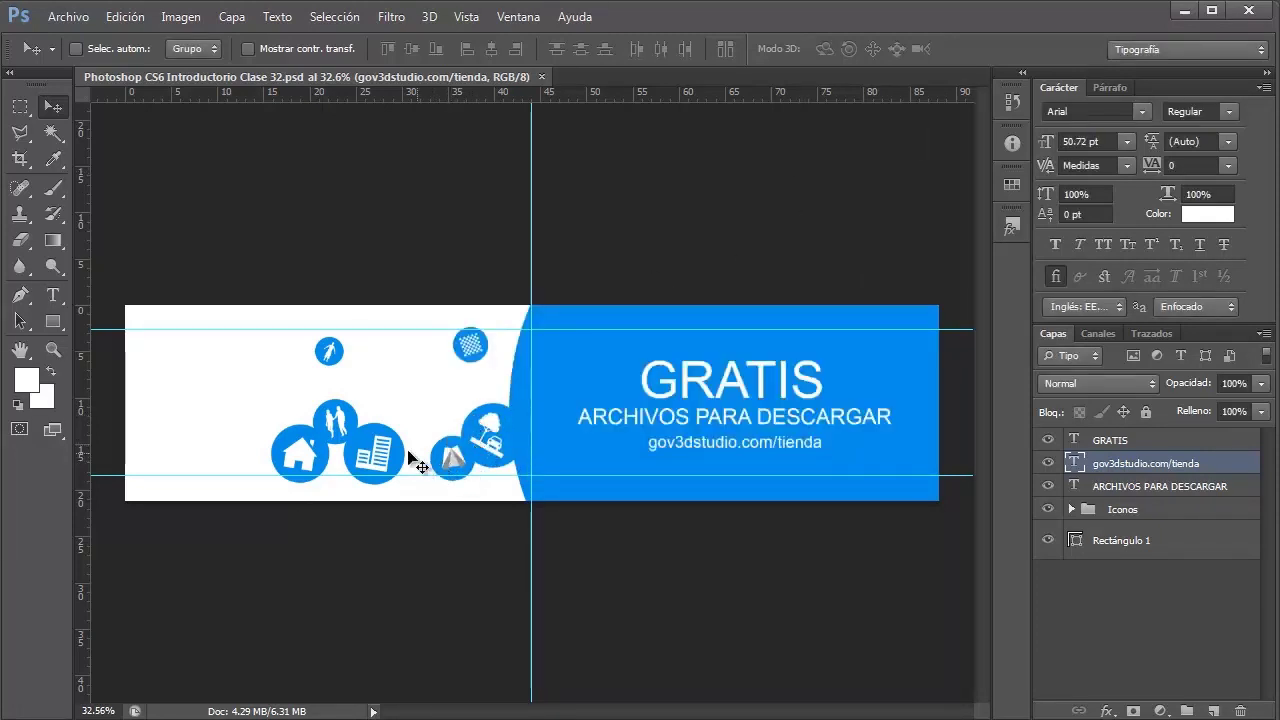
Step: Place the Photoshop class file beside icon-vray on the desktop, select icon-vray, and return to Photoshop
scroll(405, 460, "up", 3)
scroll(405, 455, "up", 1)
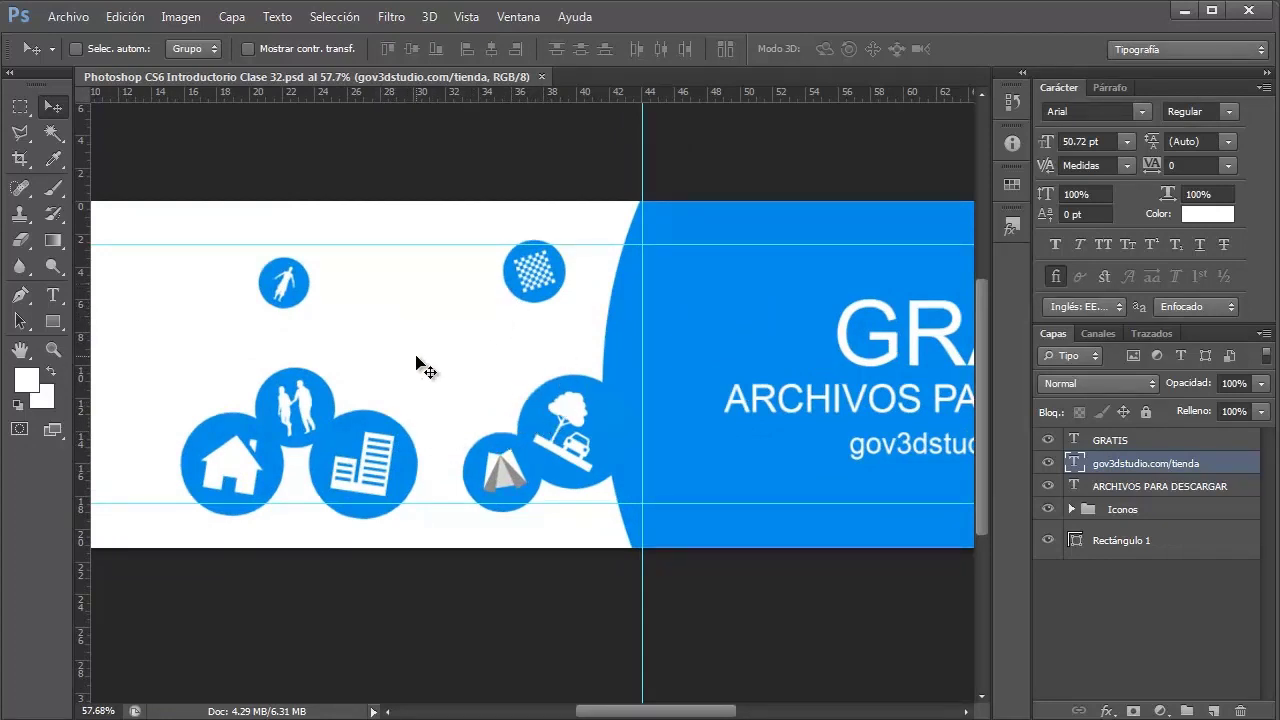
scroll(414, 366, "down", 1)
left_click(1184, 10)
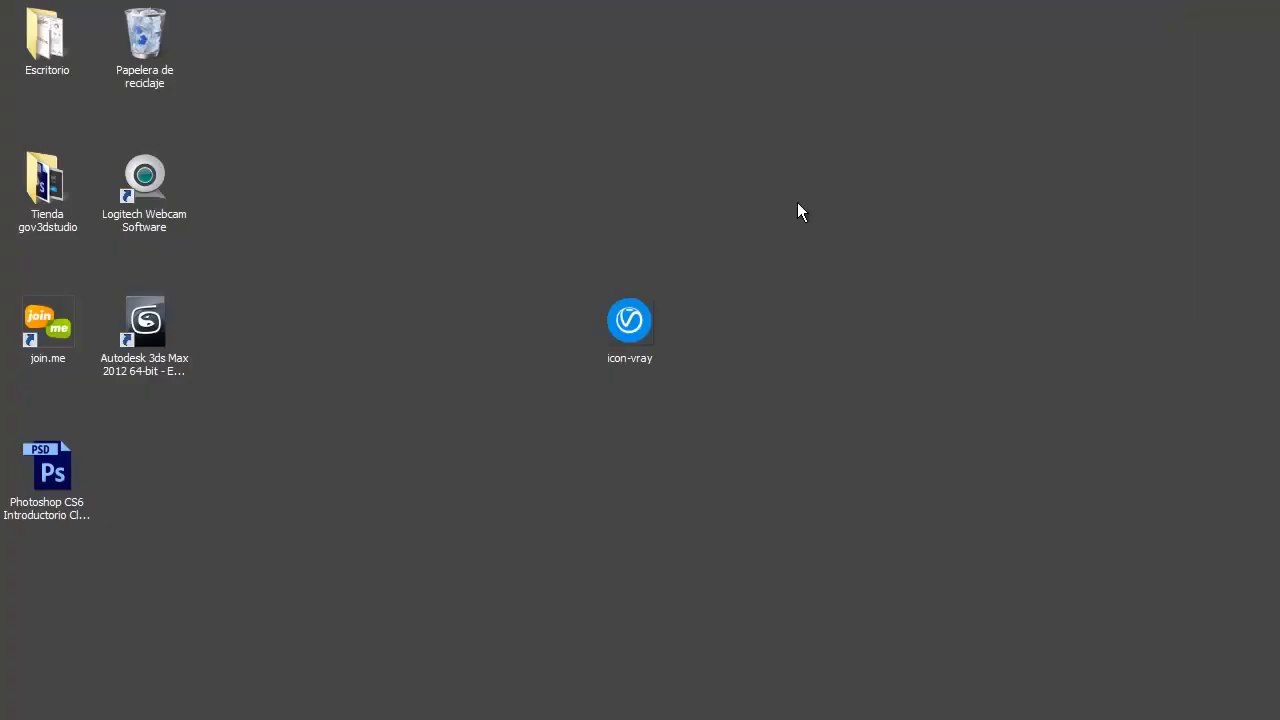
left_click_drag(55, 478, 552, 338)
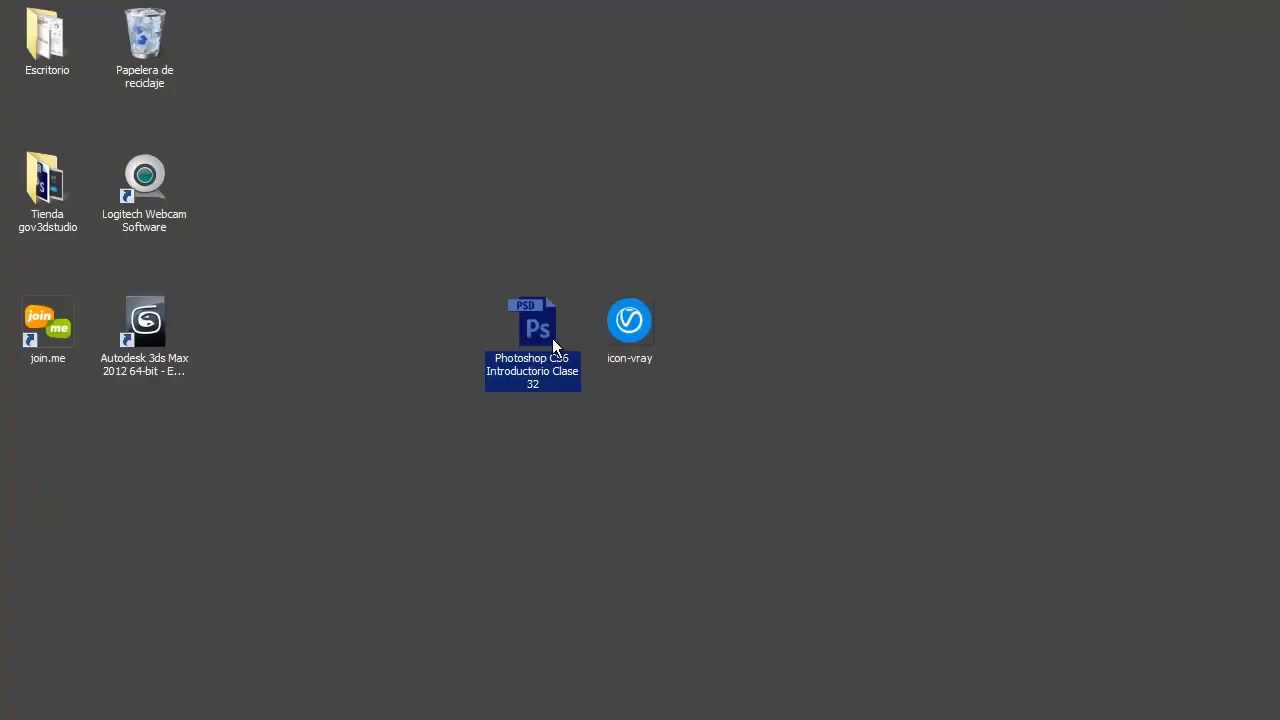
left_click_drag(708, 442, 531, 372)
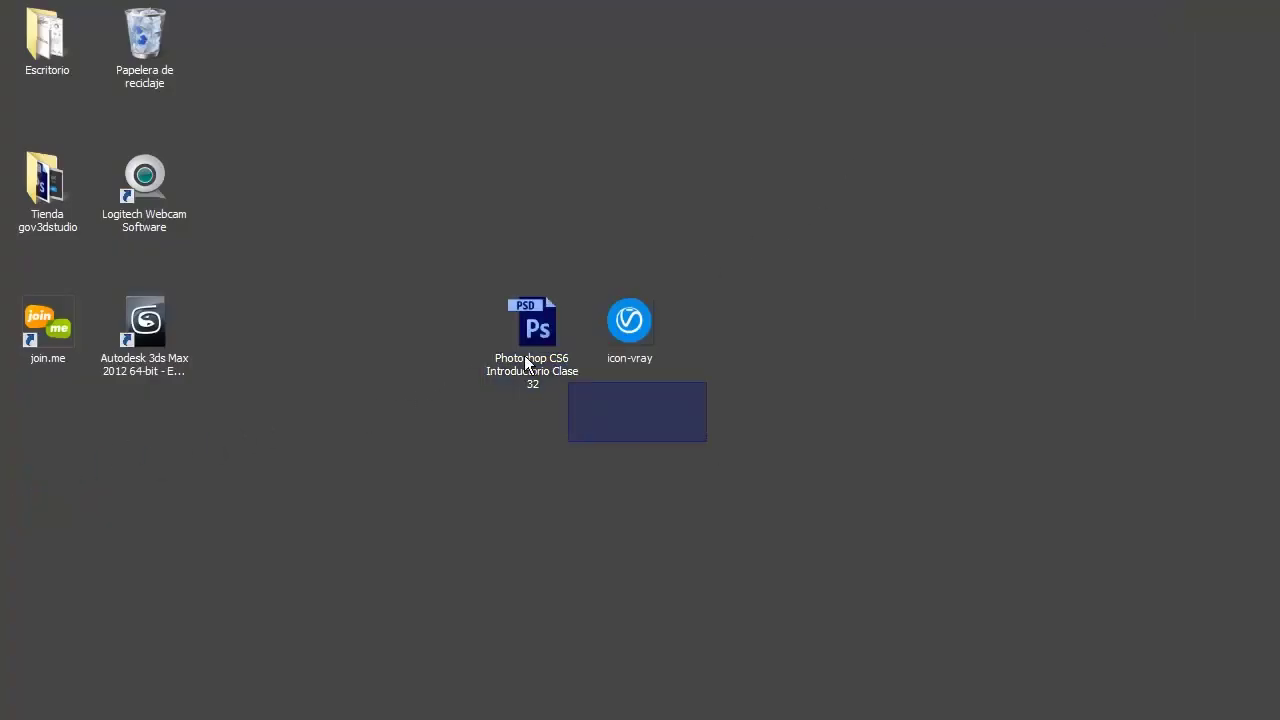
left_click(620, 376)
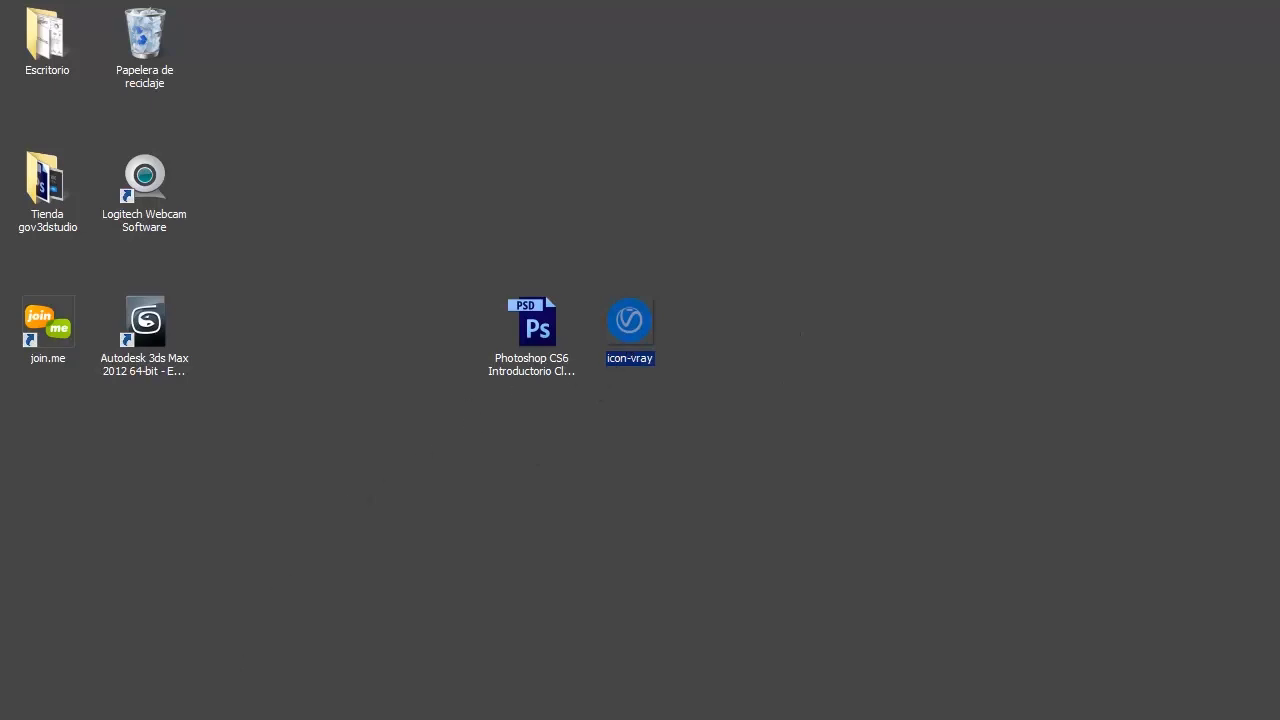
key("alt+Tab")
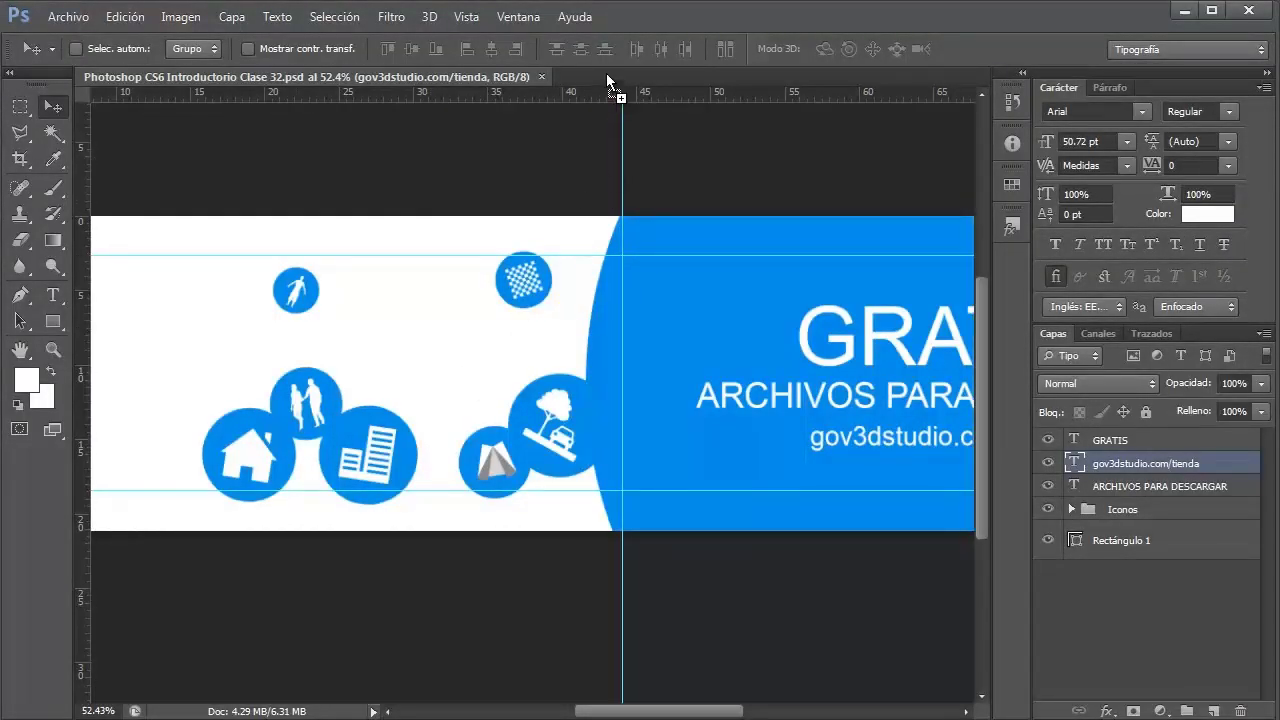
Step: Open icon-vray.png as its own Photoshop document and switch to its tab
left_click_drag(606, 73, 606, 70)
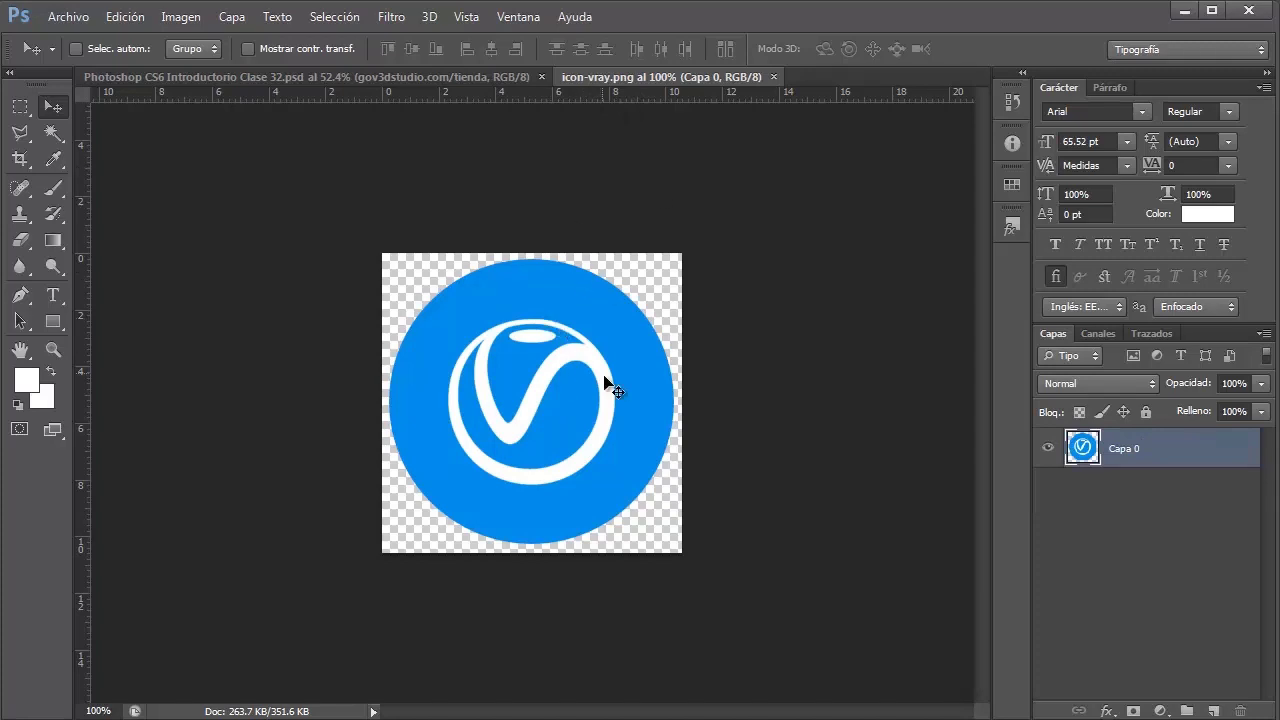
left_click_drag(457, 81, 245, 415)
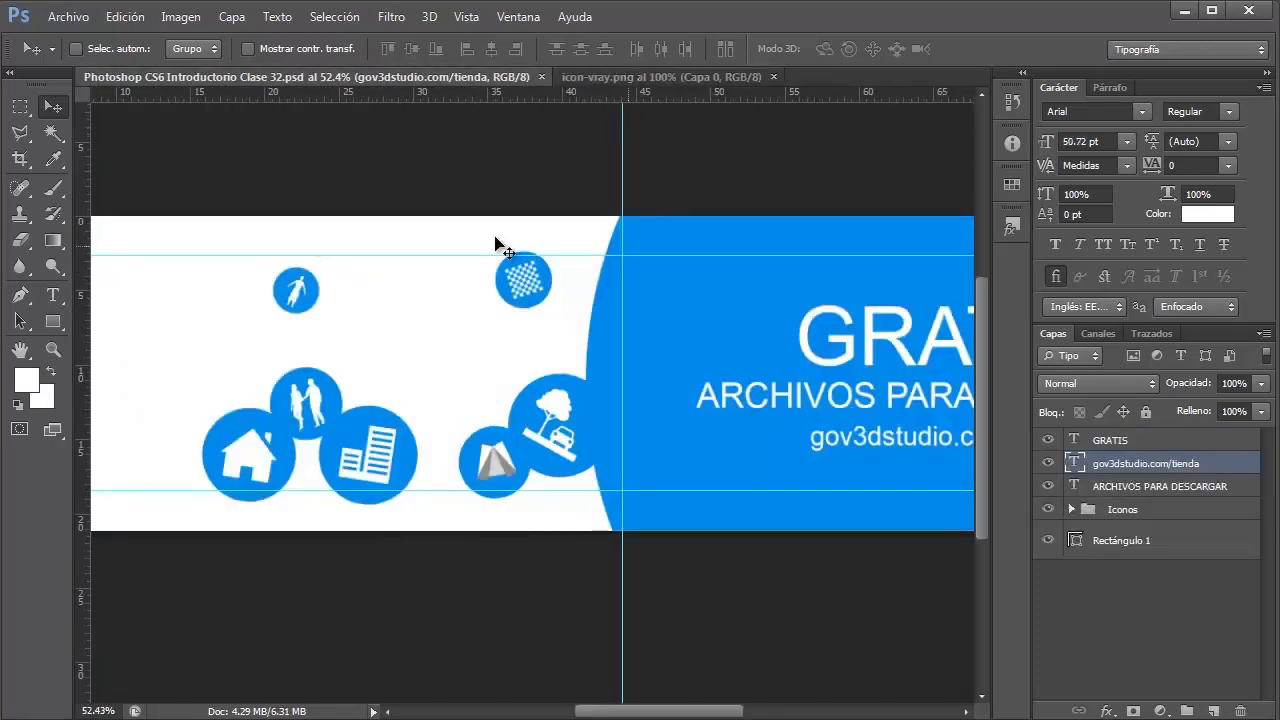
scroll(248, 420, "down", 1)
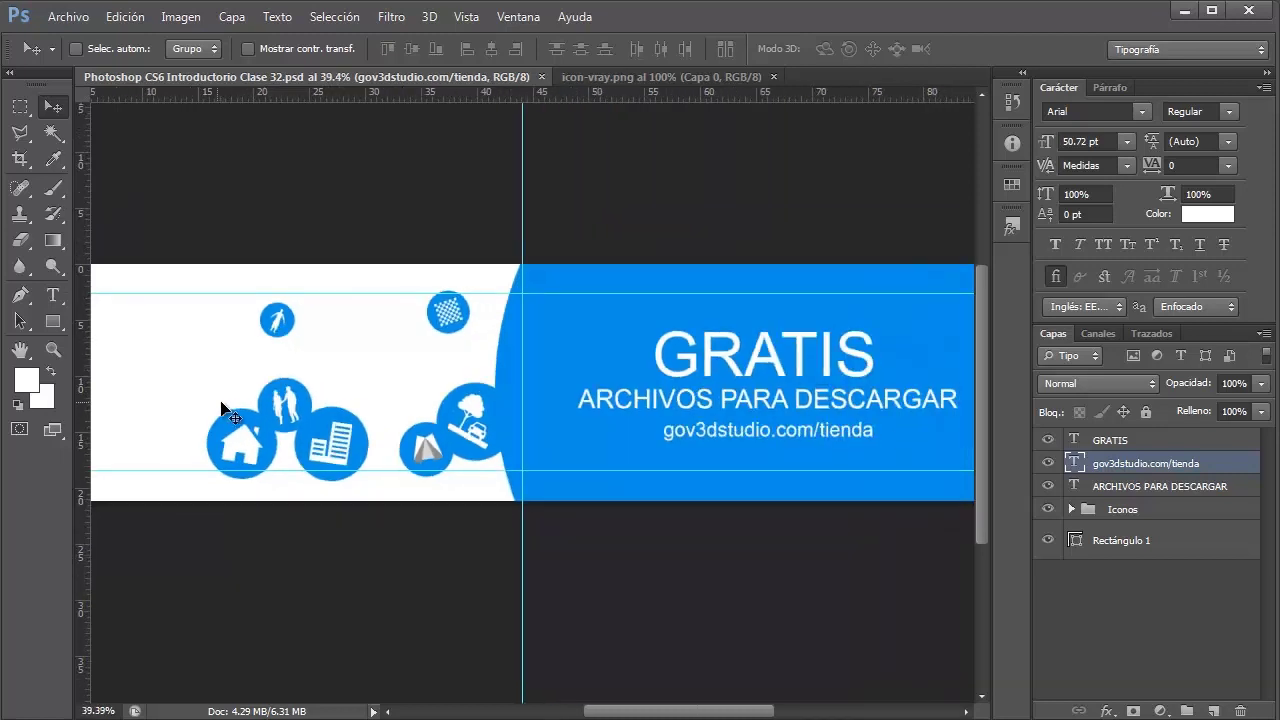
scroll(248, 420, "down", 1)
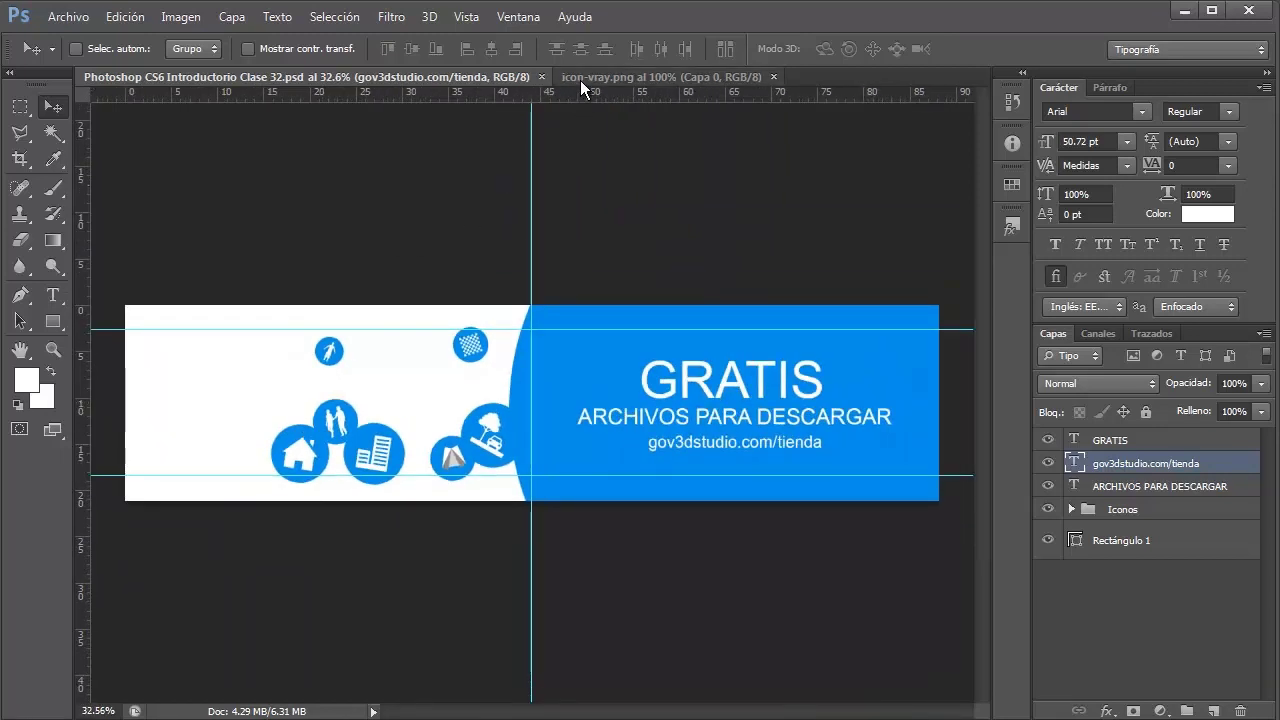
left_click(581, 82)
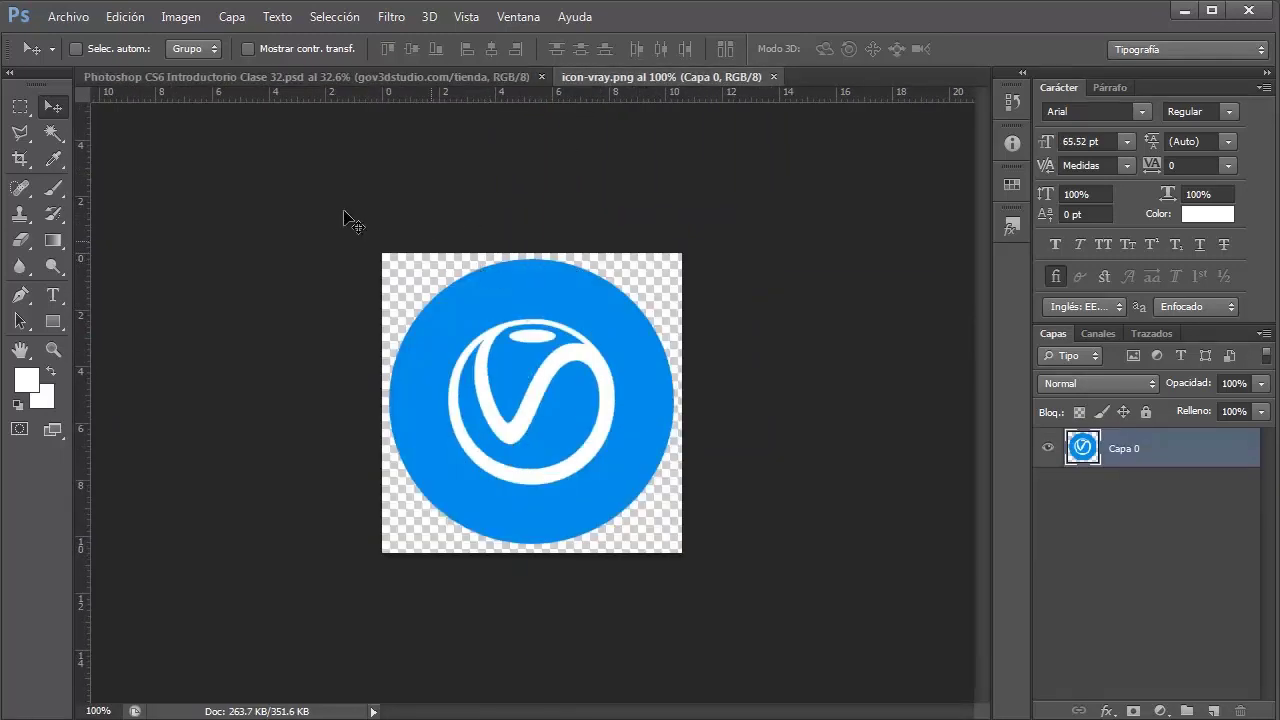
key("ctrl+alt+i")
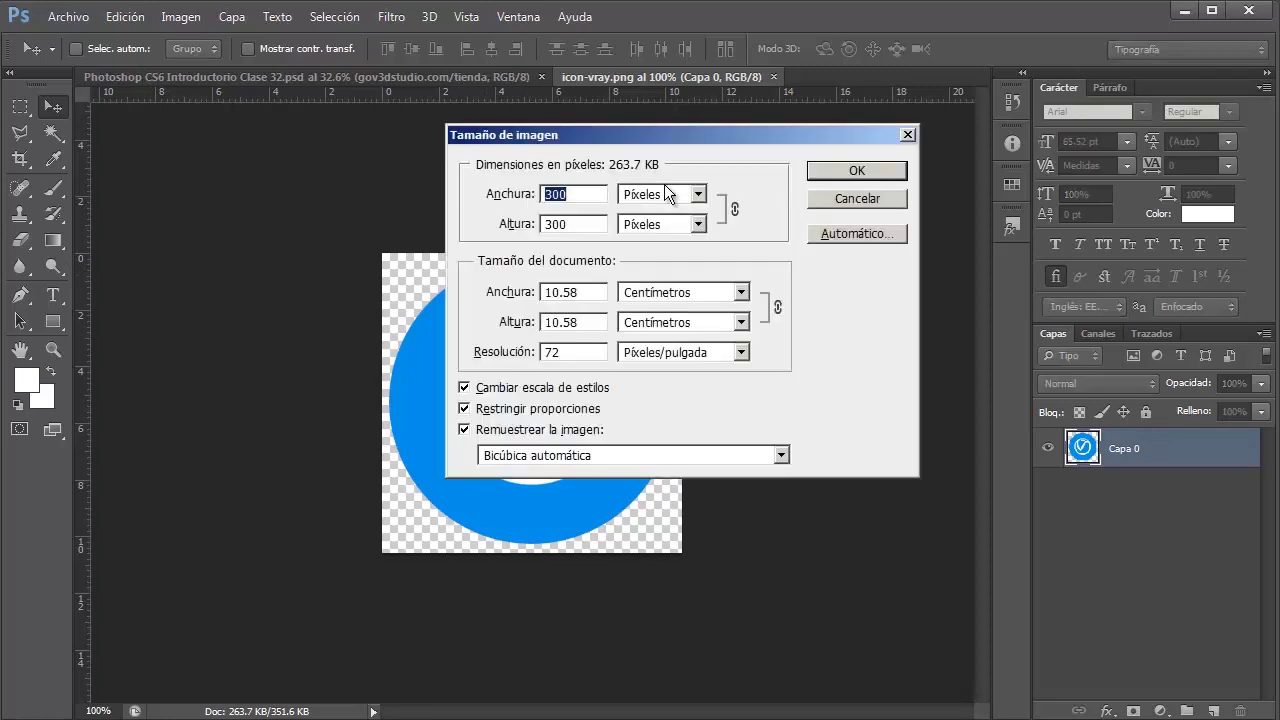
left_click(845, 173)
left_click(130, 17)
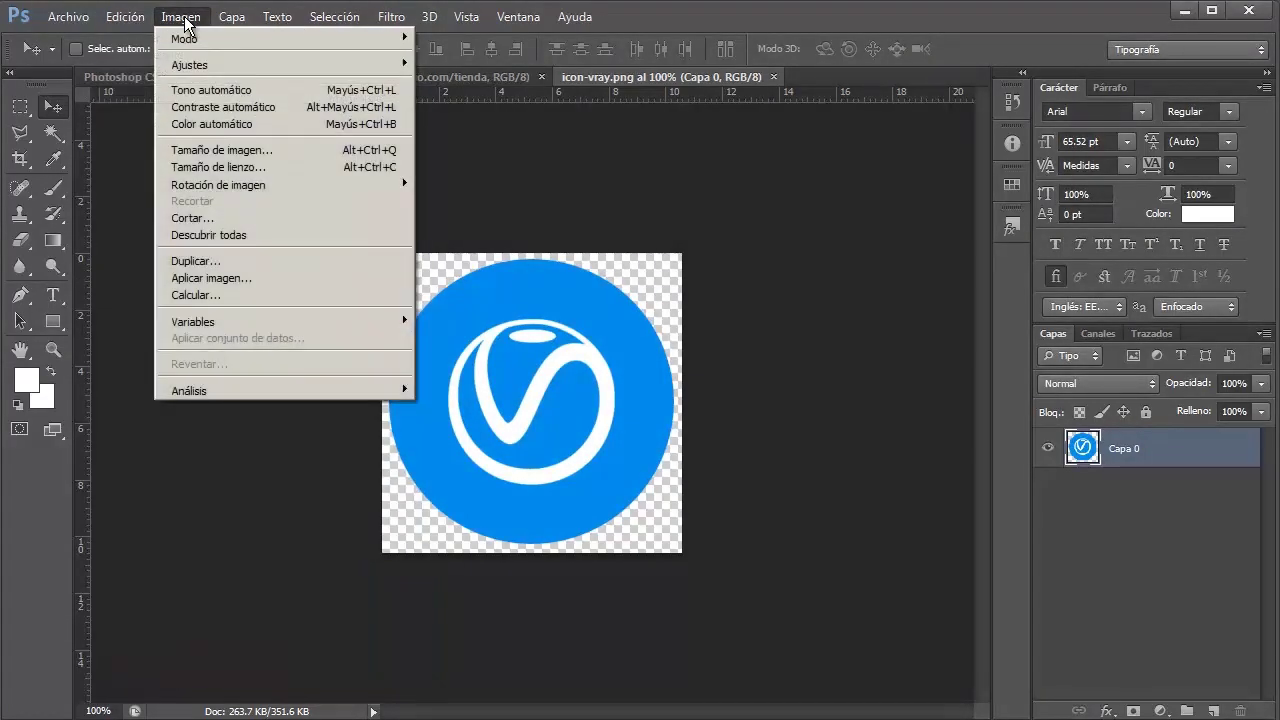
left_click(225, 154)
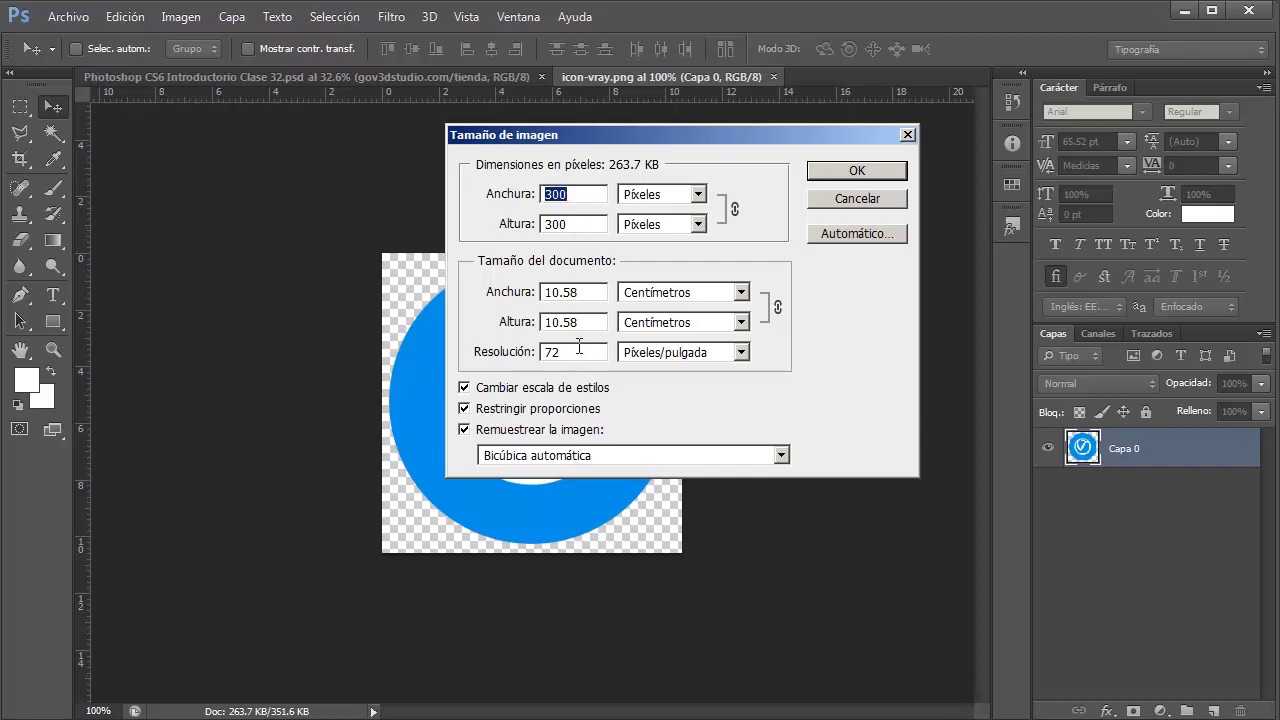
left_click(818, 179)
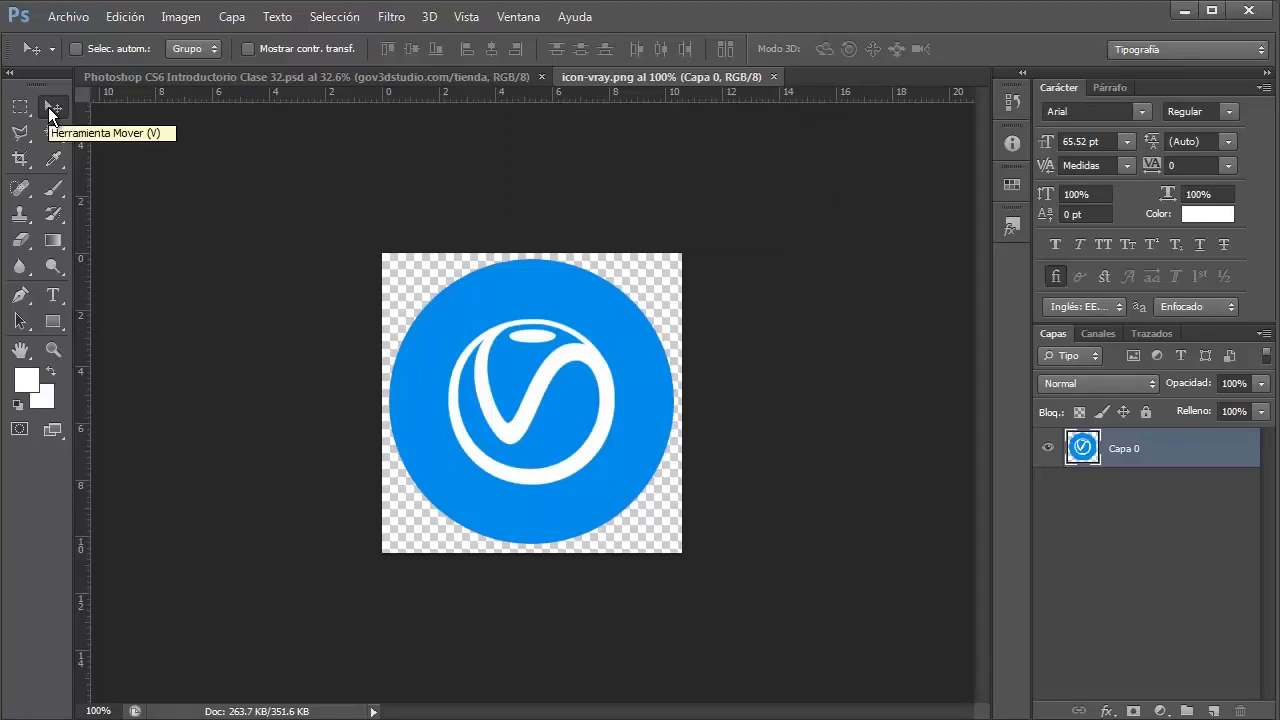
Step: Drag the V-Ray icon onto the banner and nudge it about 34 px upward
left_click_drag(508, 377, 394, 85)
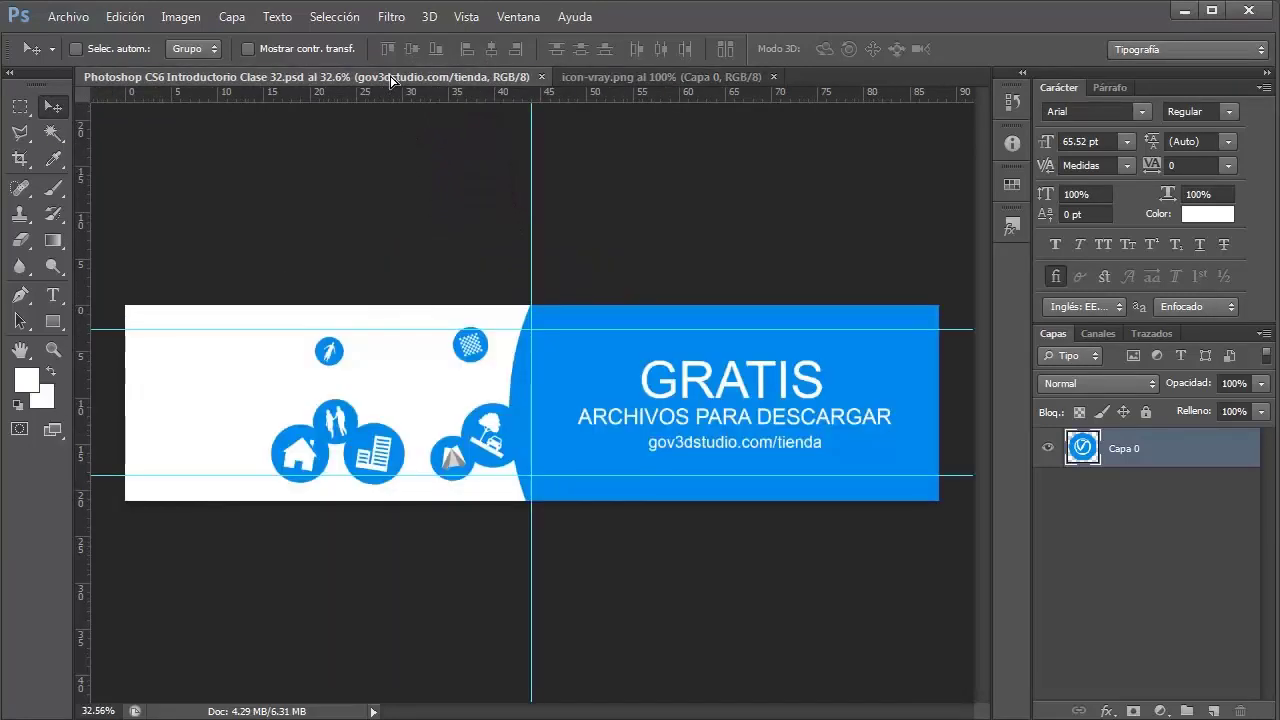
left_click_drag(391, 80, 436, 418)
scroll(287, 443, "up", 2)
scroll(462, 414, "up", 1)
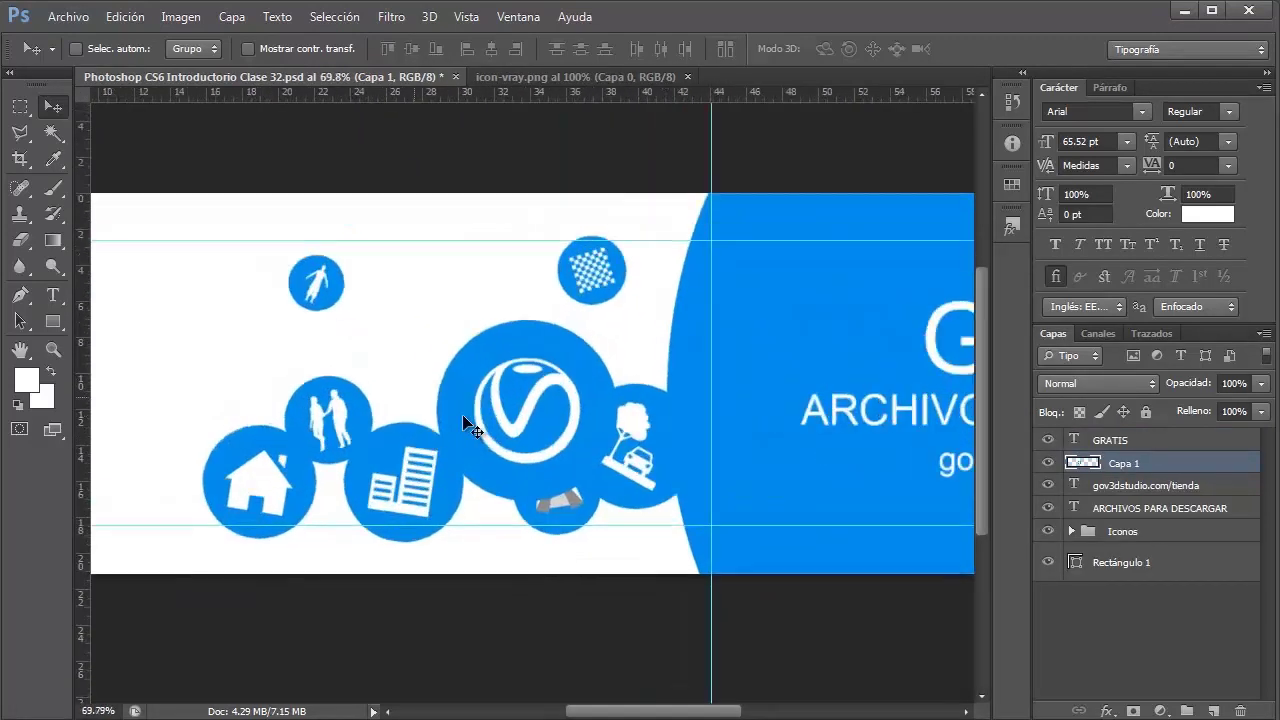
scroll(529, 423, "up", 1)
scroll(486, 414, "up", 1)
scroll(416, 392, "down", 1)
scroll(416, 392, "down", 3)
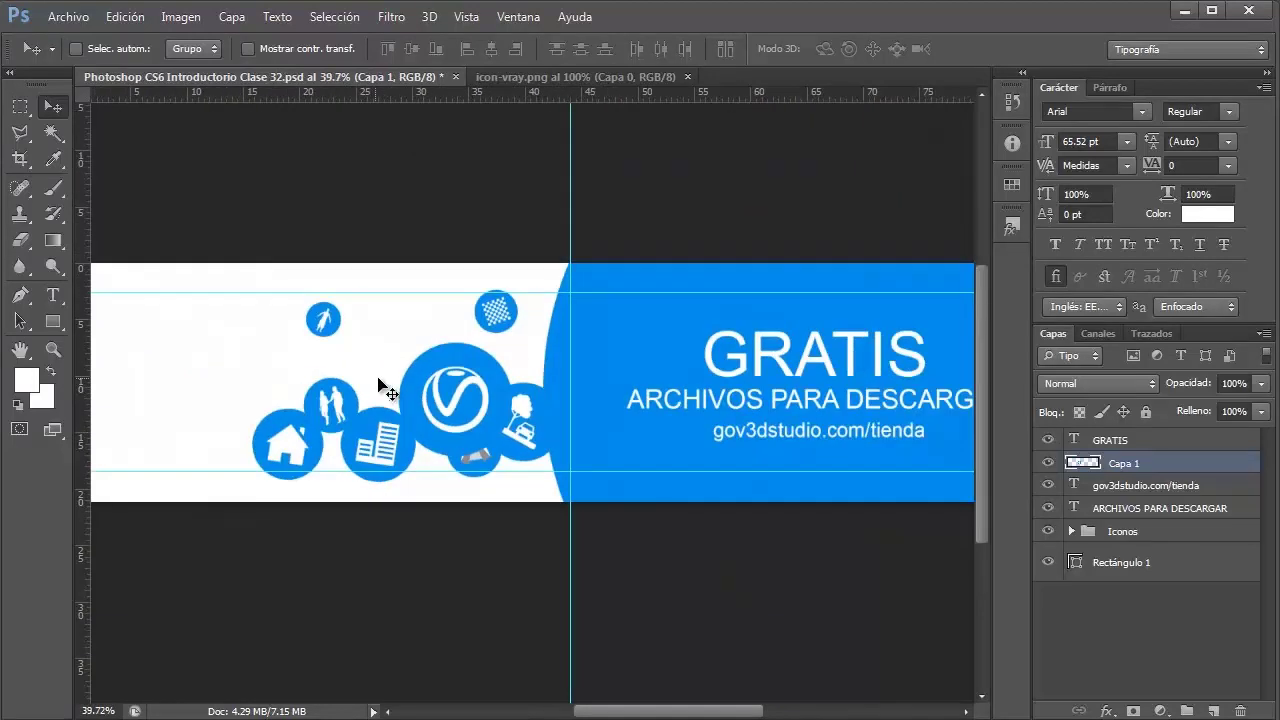
left_click_drag(466, 386, 464, 352)
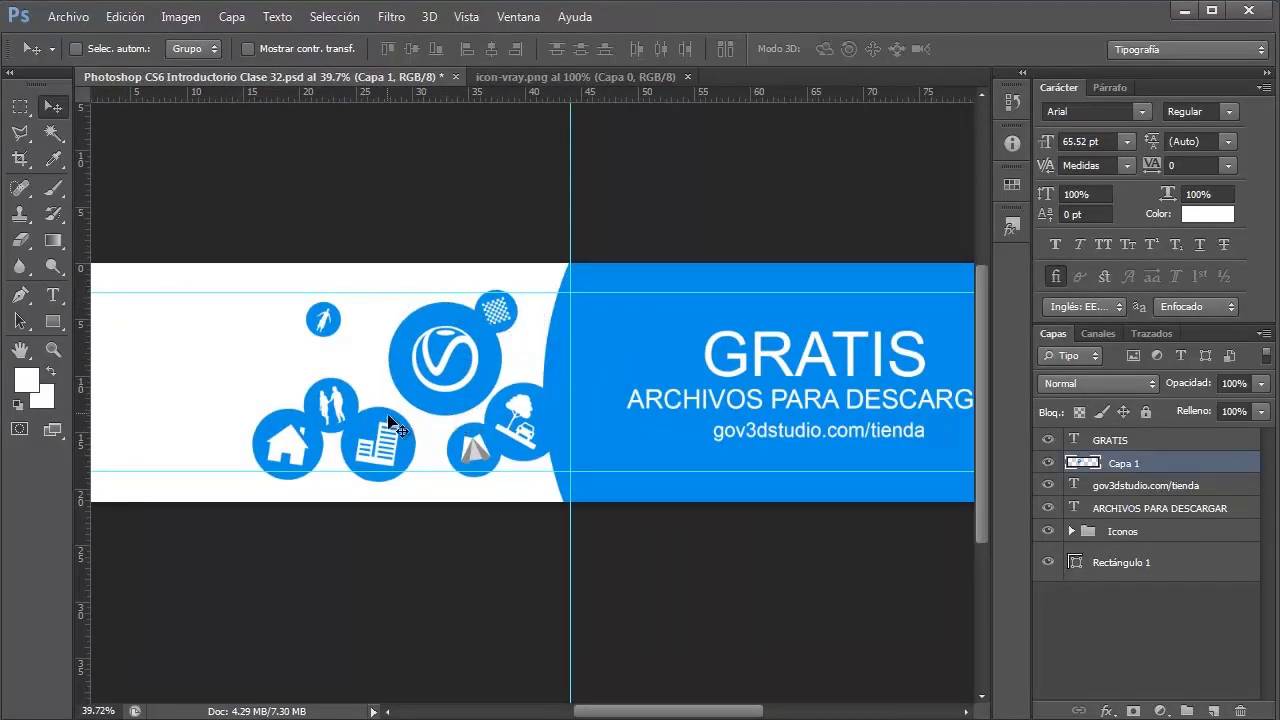
Step: Check the banner's Imagen > Tamaño de imagen settings and close them unchanged
left_click(545, 77)
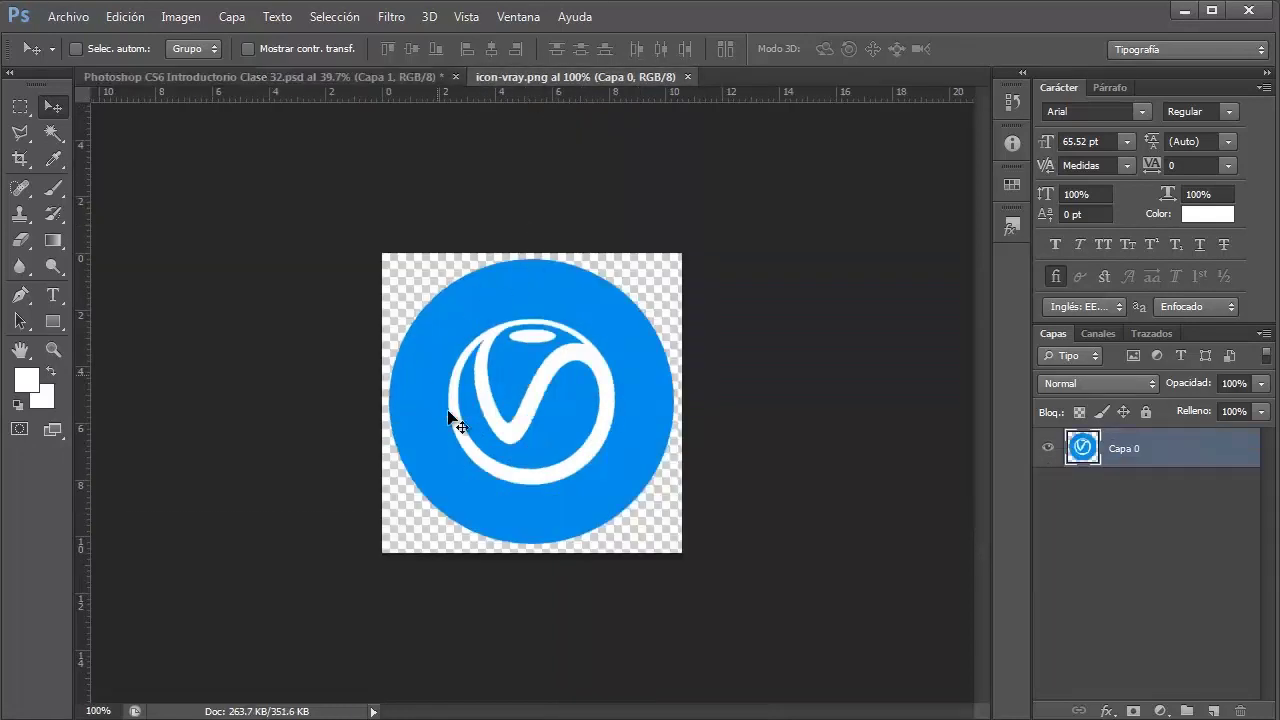
left_click(365, 78)
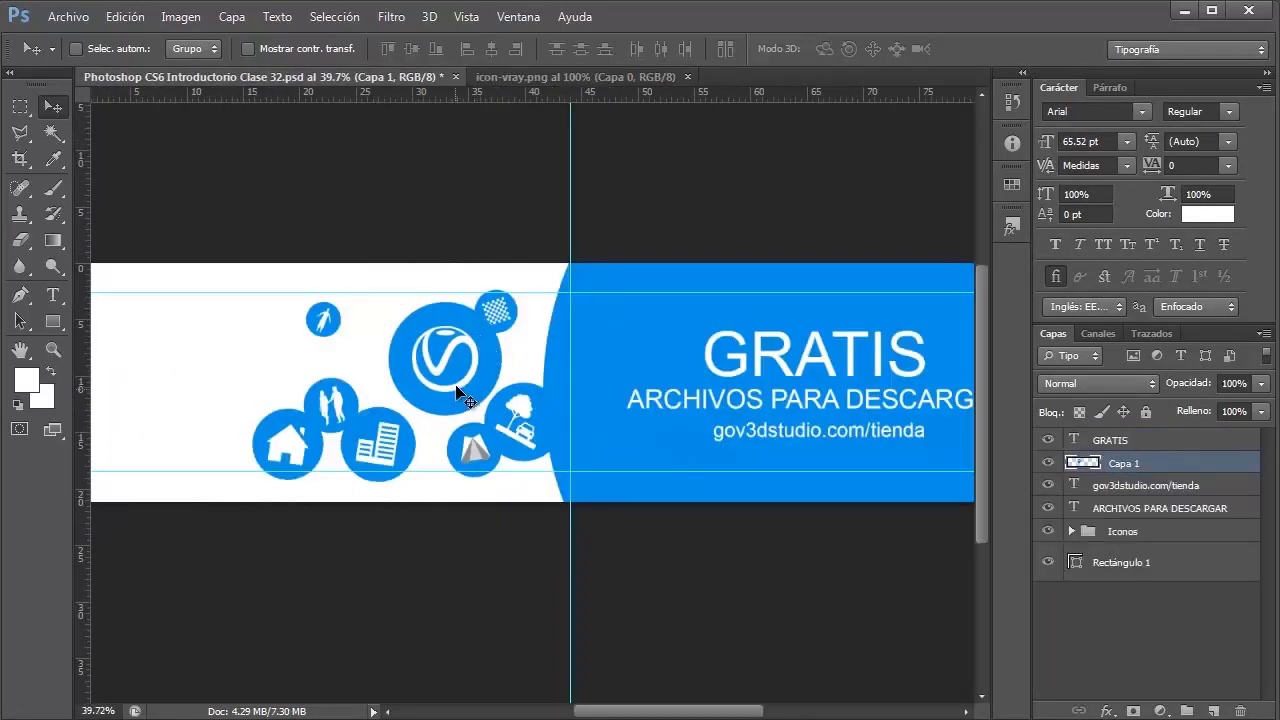
scroll(420, 380, "up", 3)
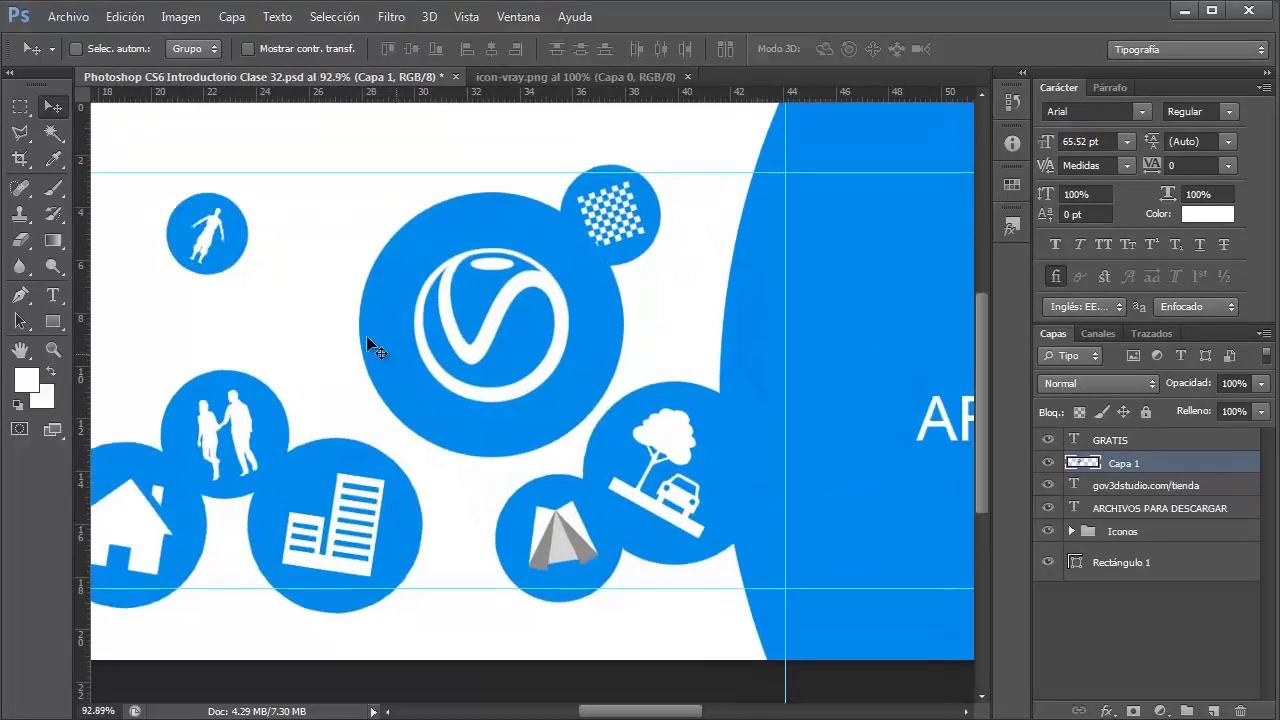
scroll(350, 340, "down", 2)
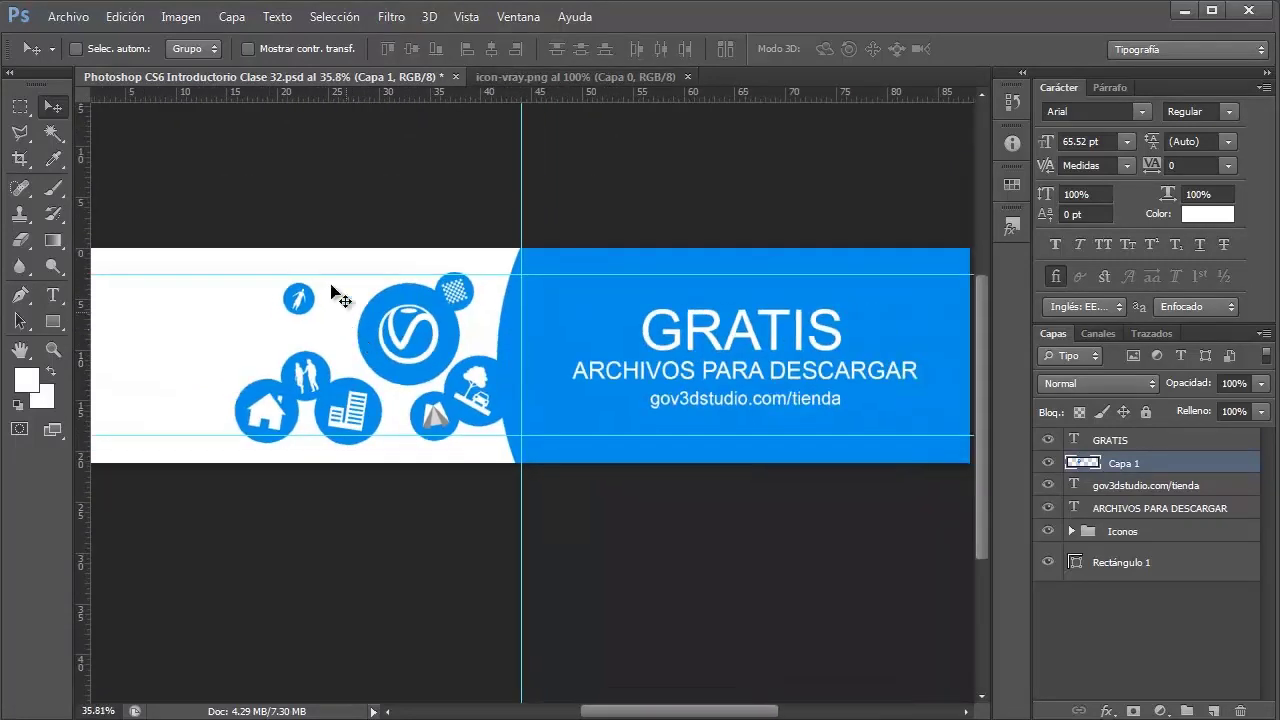
left_click(193, 20)
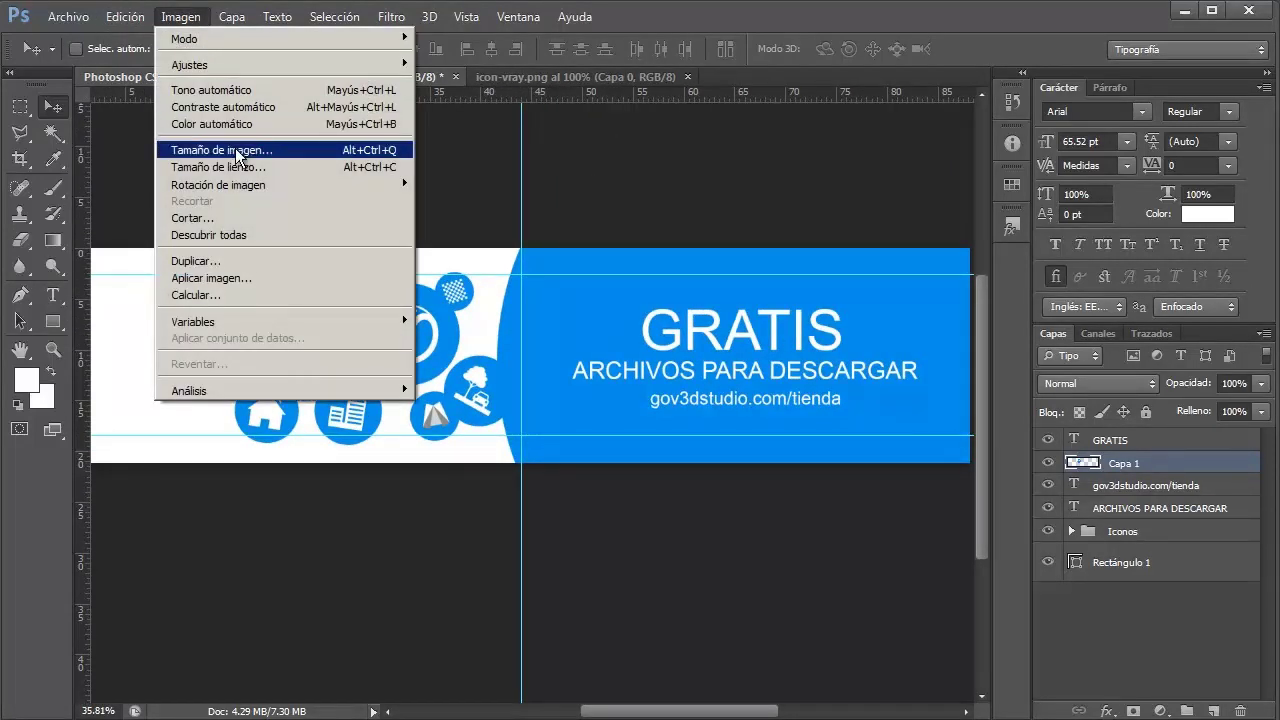
left_click(238, 152)
left_click(856, 172)
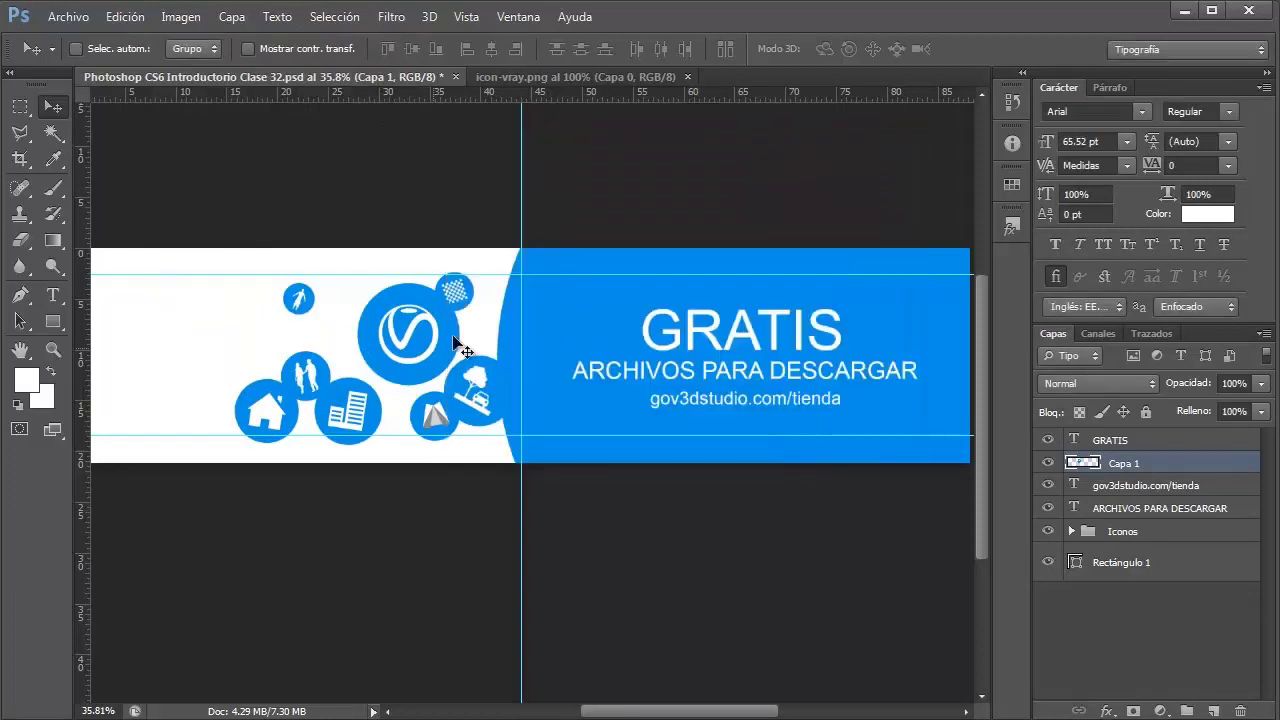
Step: Move the V-Ray logo circle slightly down-left within the blue icon cluster
left_click_drag(418, 330, 400, 345)
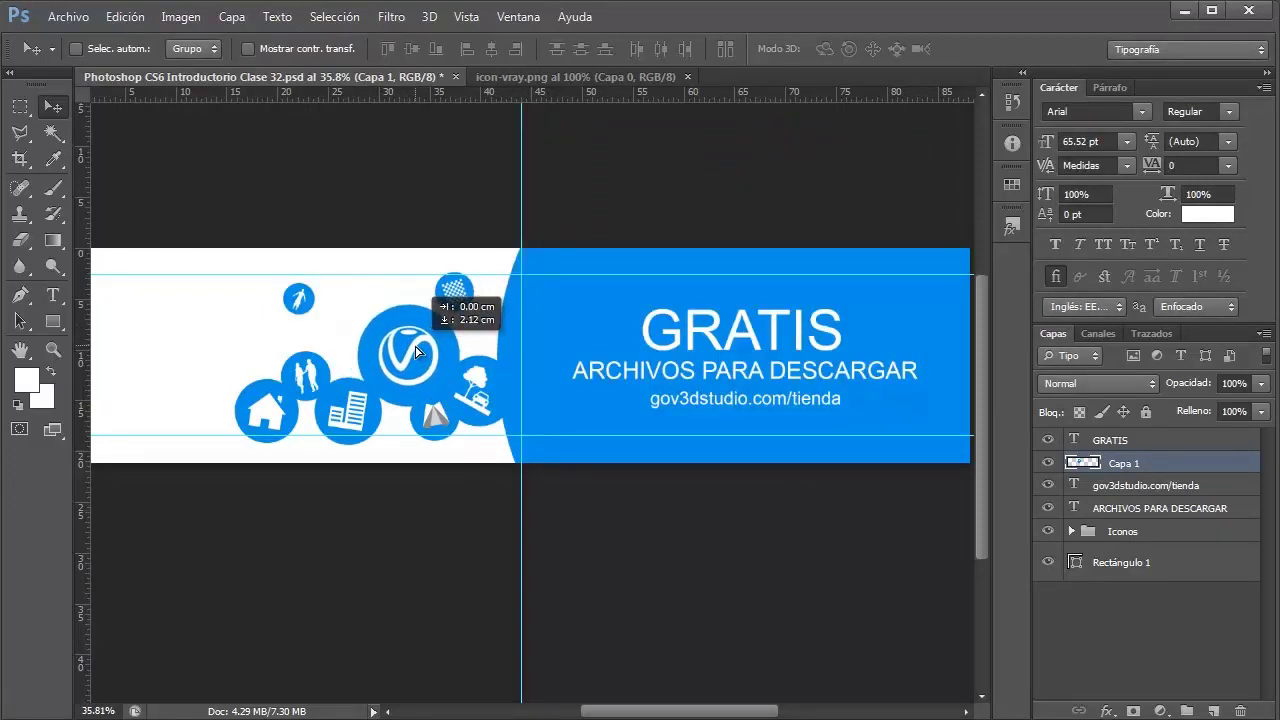
scroll(400, 345, "up", 5)
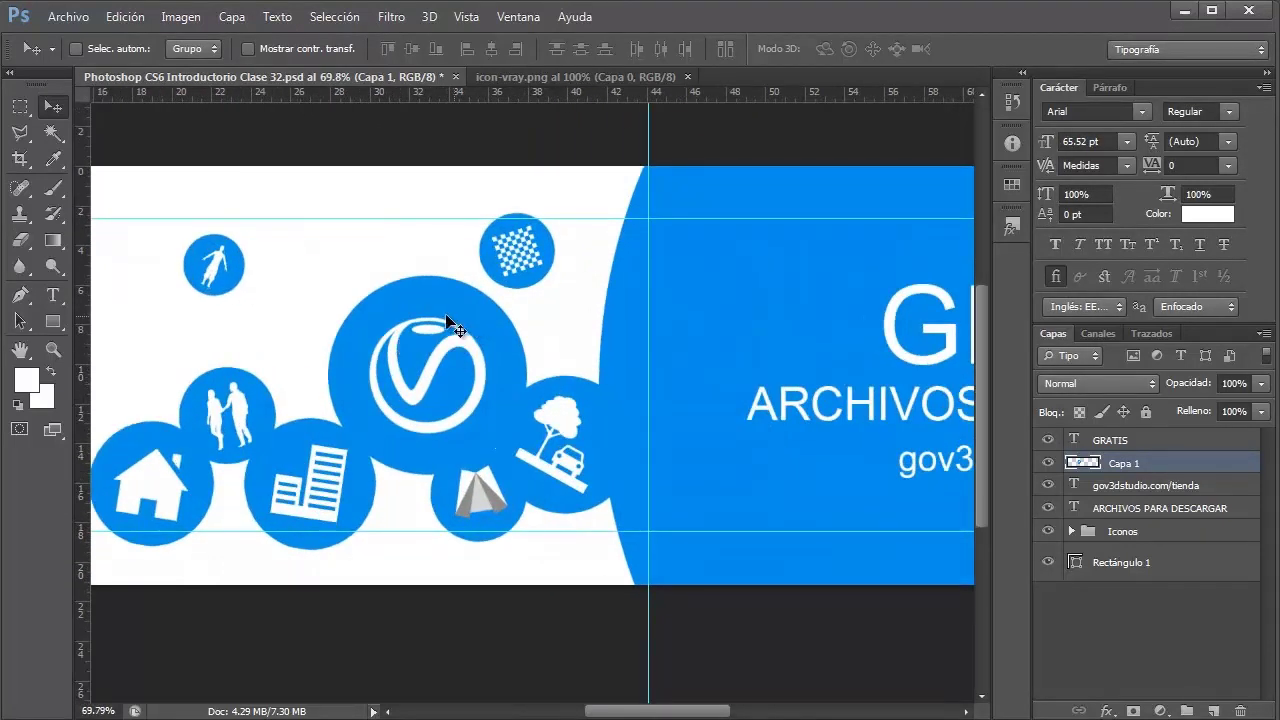
scroll(448, 326, "down", 2)
scroll(448, 326, "down", 2)
scroll(400, 330, "down", 1)
scroll(444, 362, "down", 1)
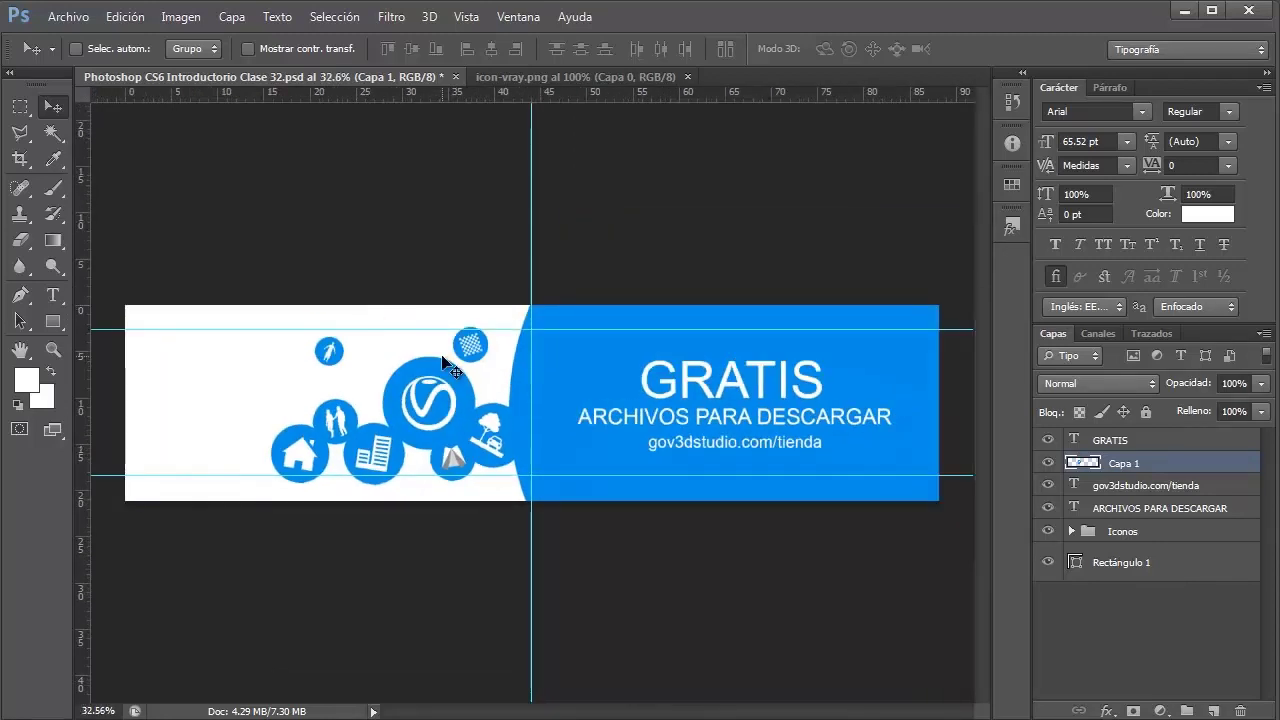
scroll(446, 418, "up", 1)
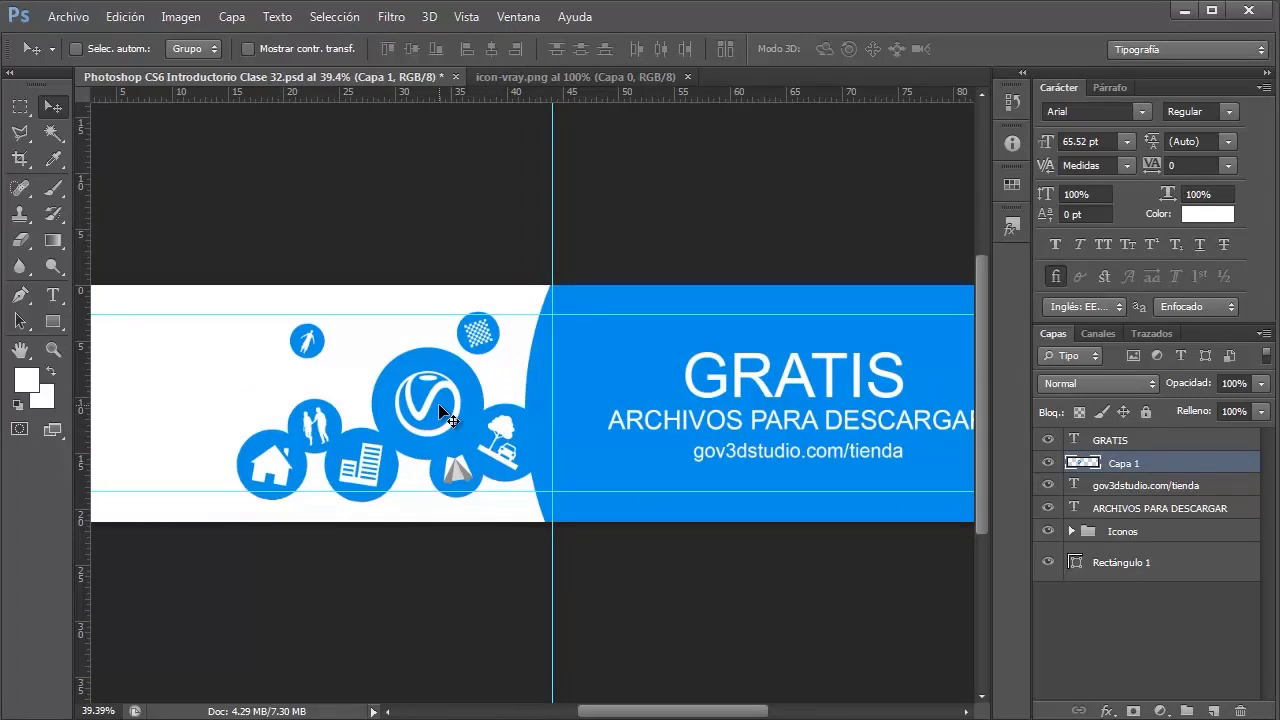
scroll(446, 418, "down", 1)
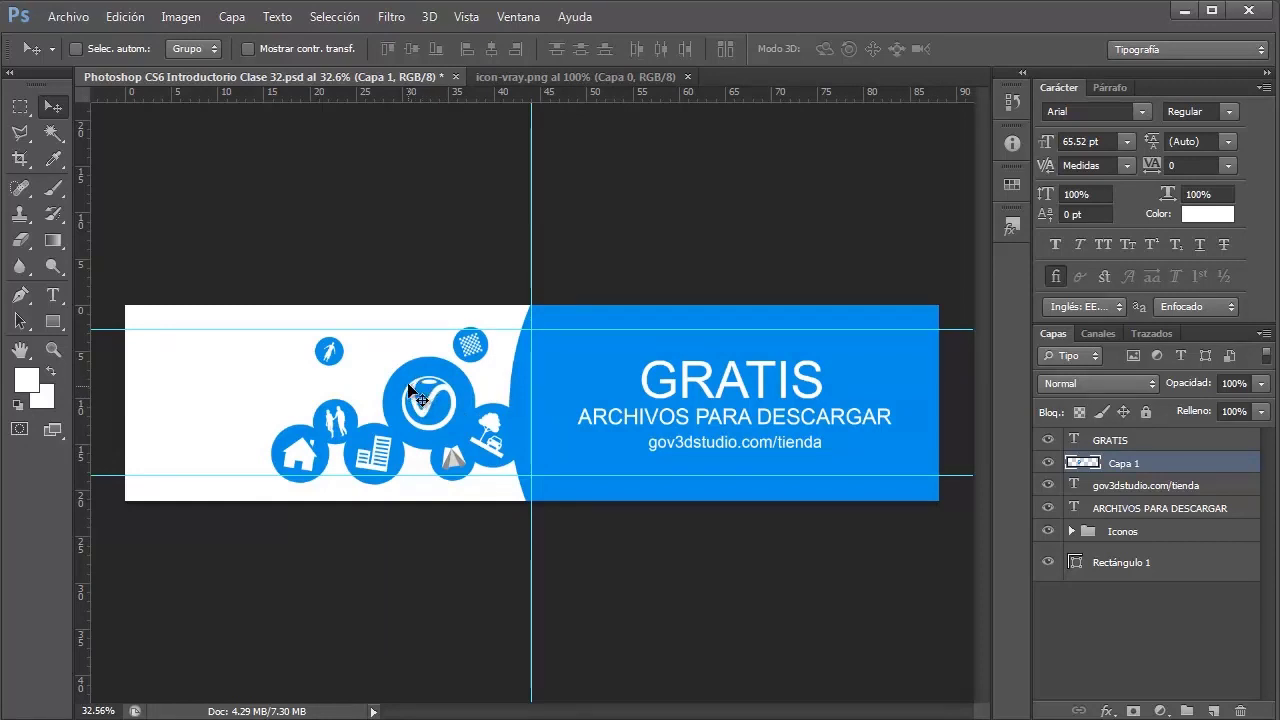
scroll(418, 420, "up", 2)
scroll(418, 422, "up", 2)
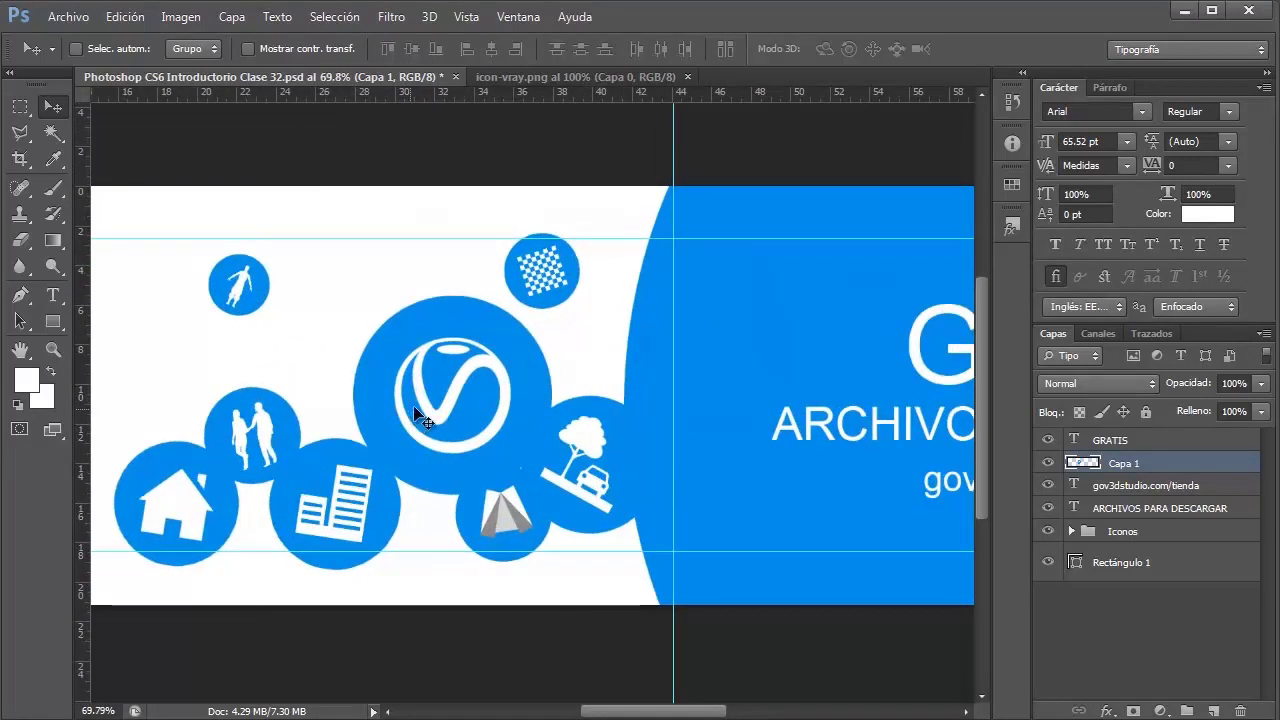
Step: Scale the V-Ray logo layer Capa 1 up to roughly 394%, undoing a first overshoot
key("ctrl+t")
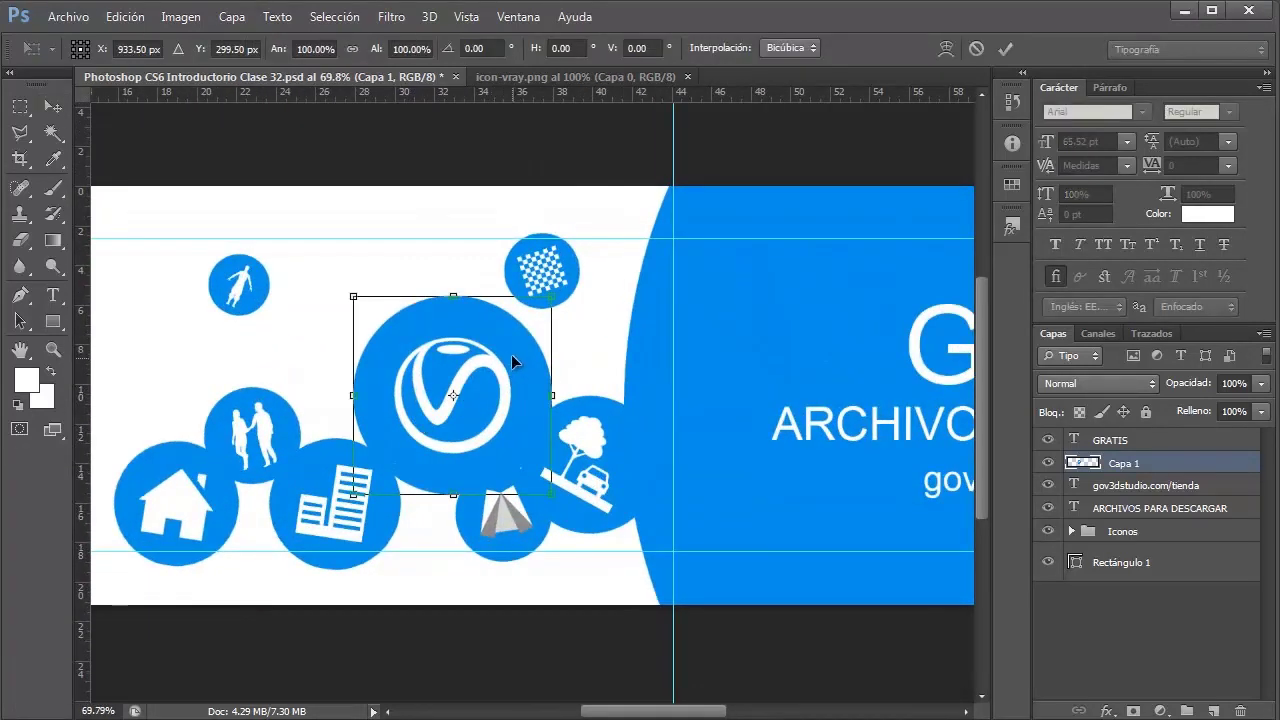
scroll(492, 341, "down", 1)
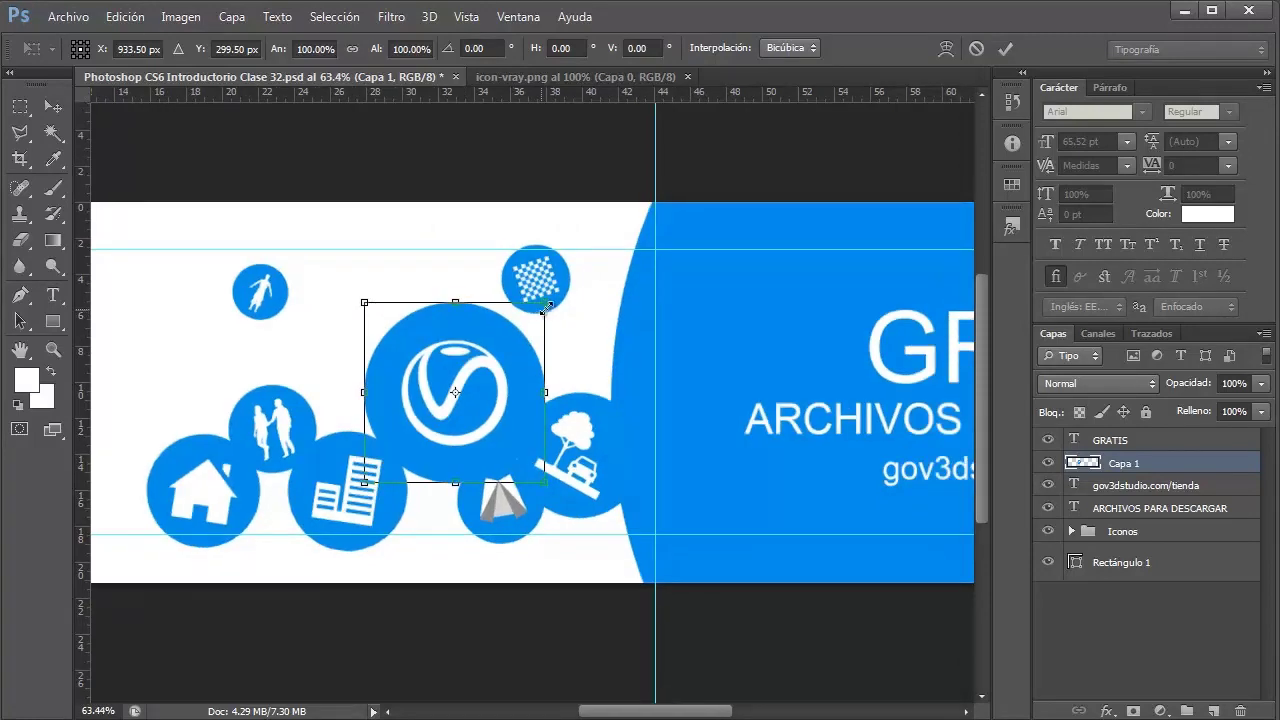
left_click_drag(545, 306, 667, 386)
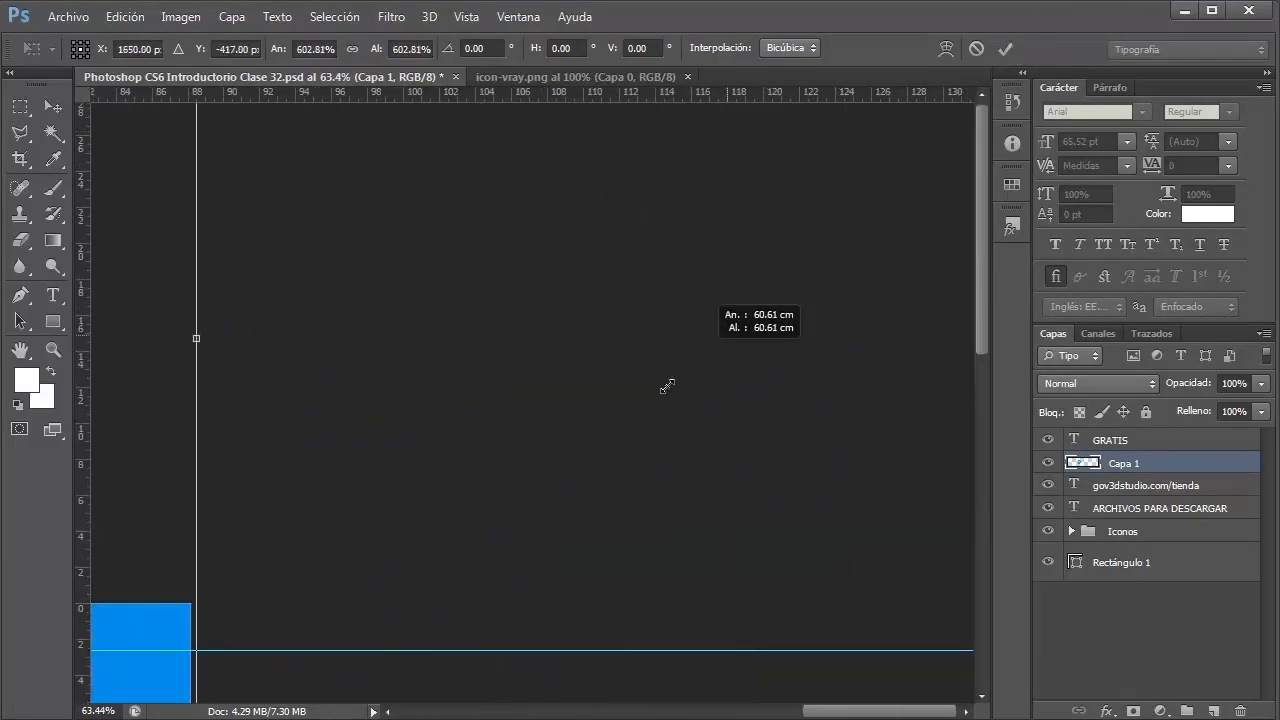
left_click_drag(667, 386, 638, 355)
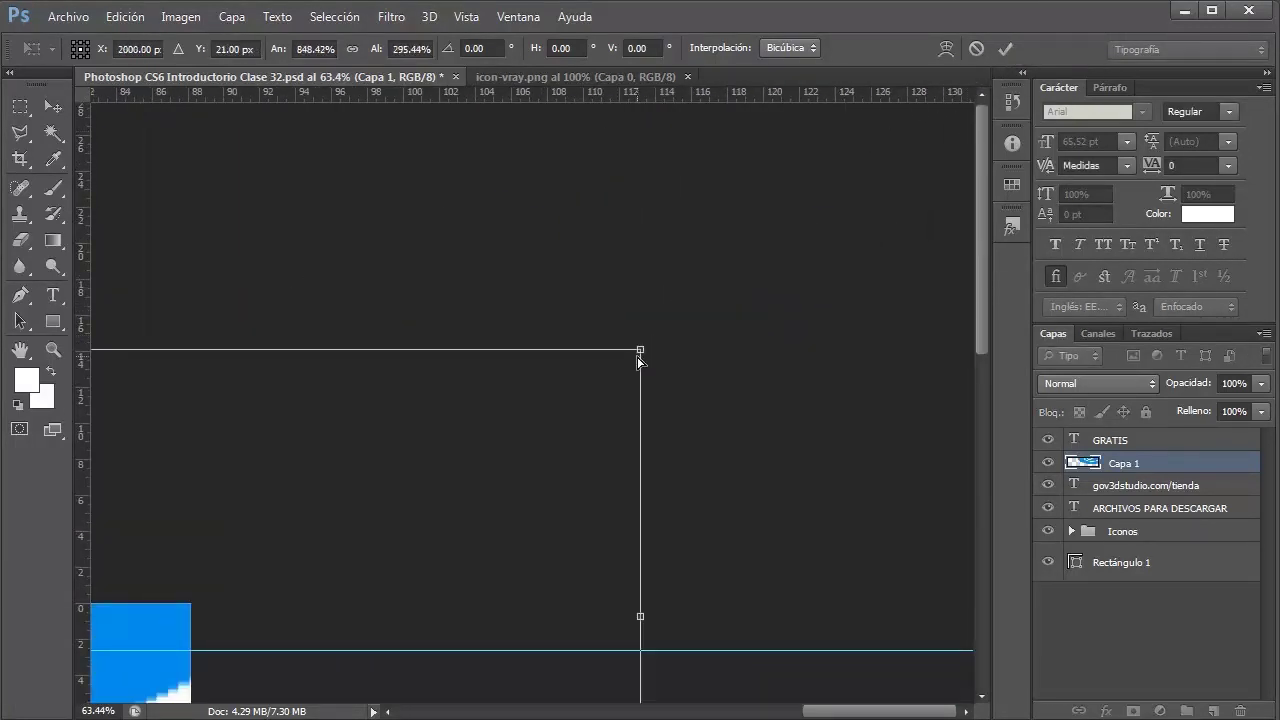
key("ctrl+z")
scroll(714, 329, "down", 7)
scroll(571, 371, "down", 3)
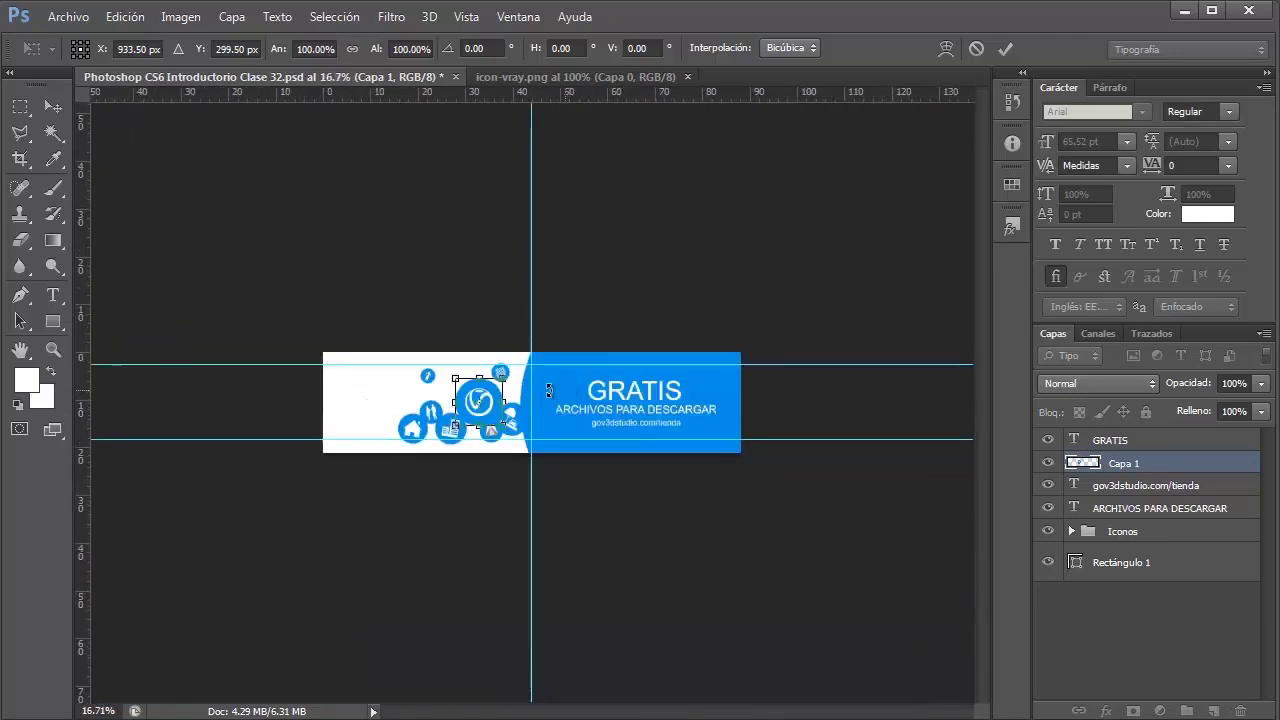
left_click_drag(487, 362, 742, 187)
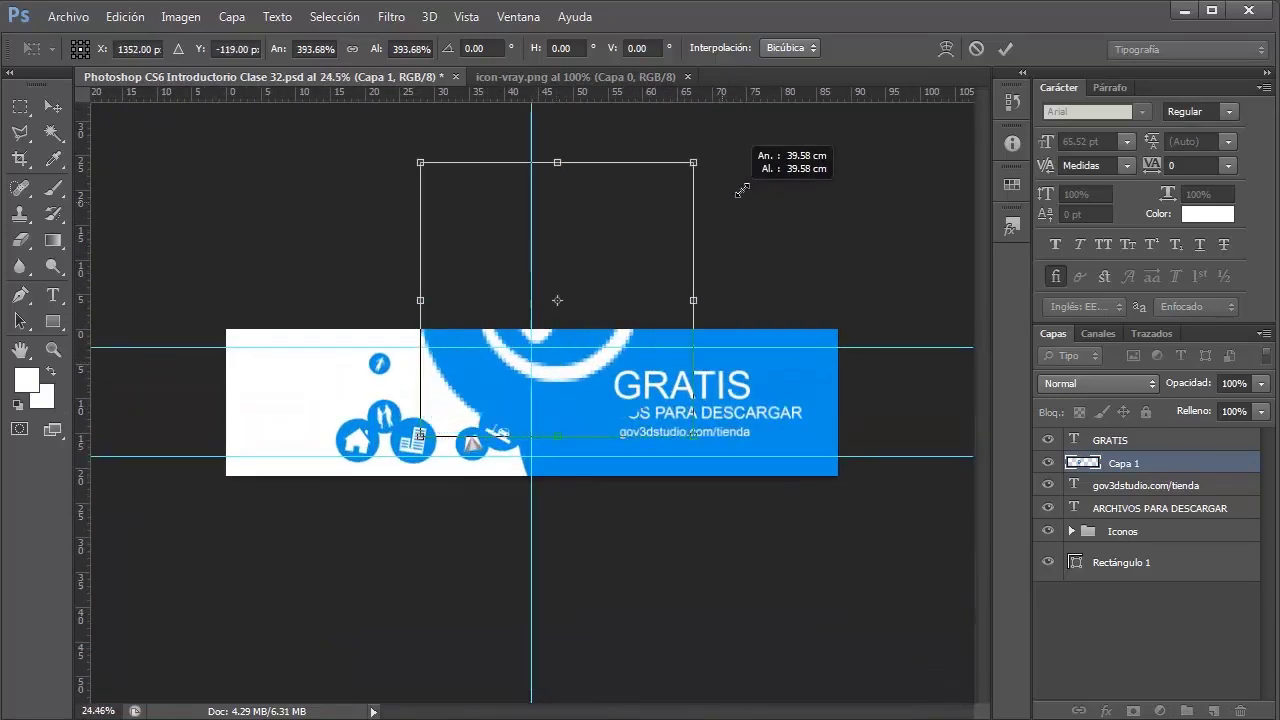
key("Escape")
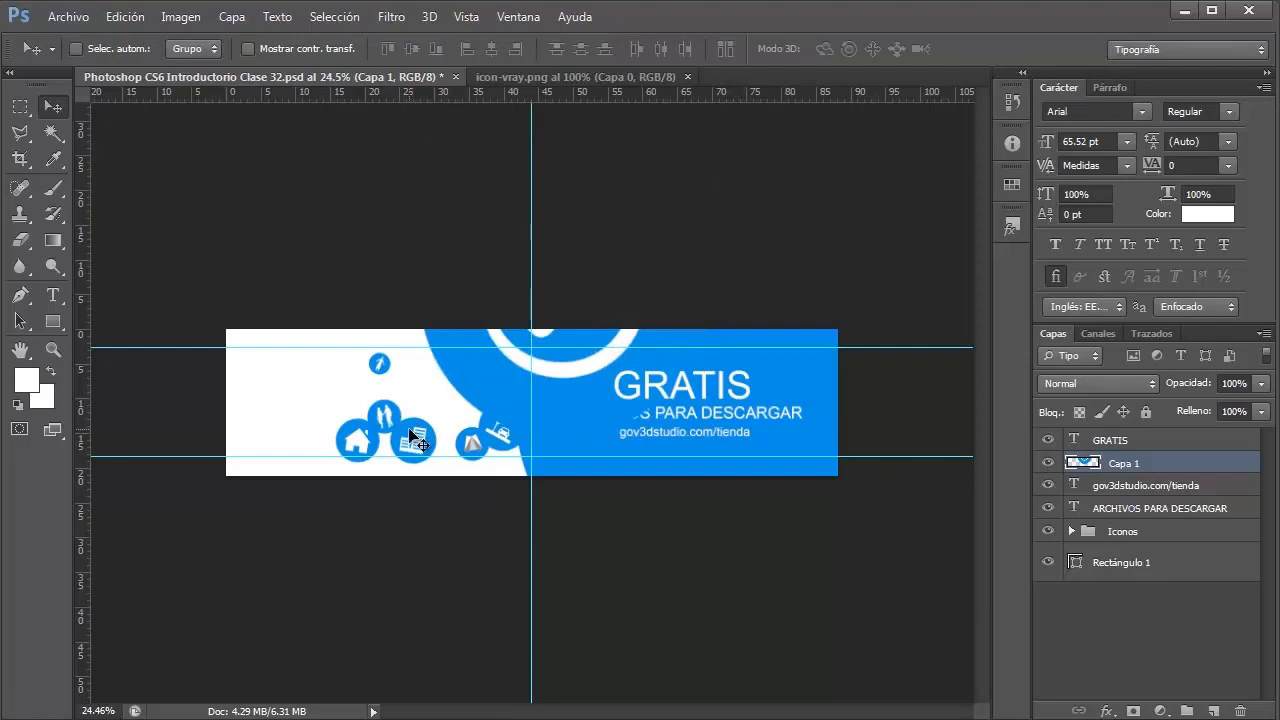
scroll(400, 437, "up", 2)
scroll(410, 425, "up", 2)
scroll(480, 445, "up", 3)
scroll(560, 452, "up", 3)
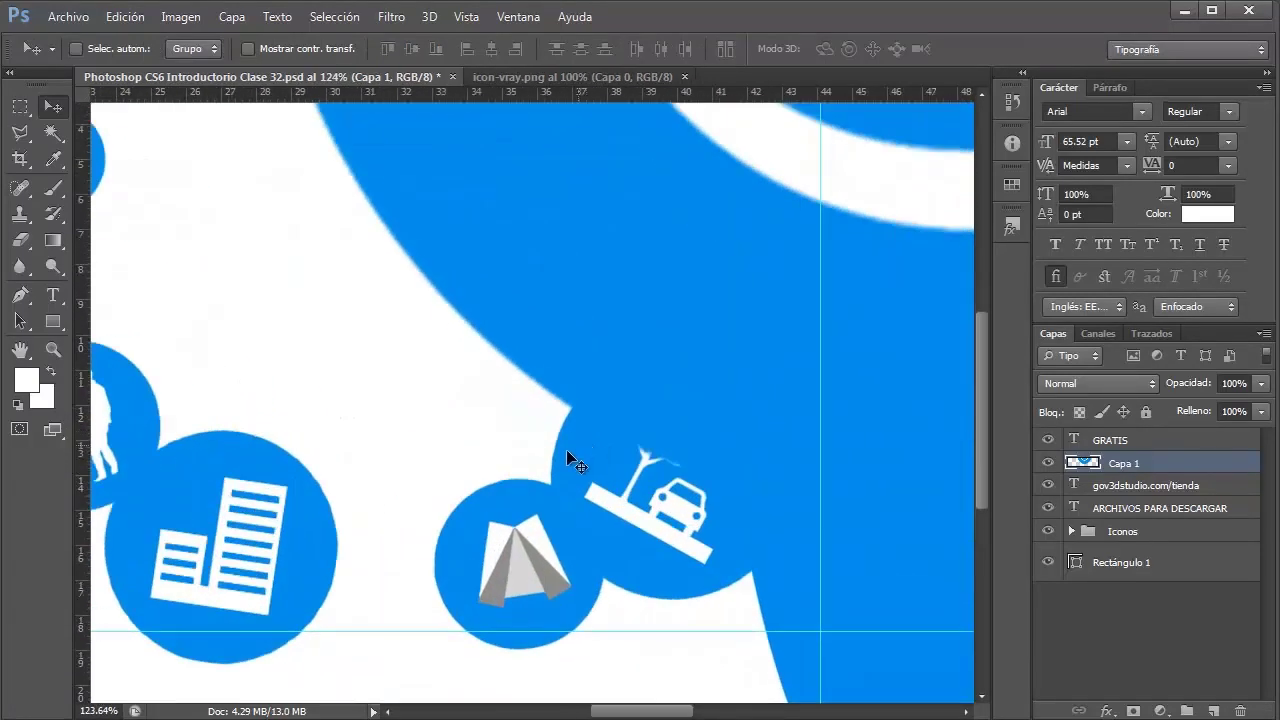
scroll(562, 462, "up", 3)
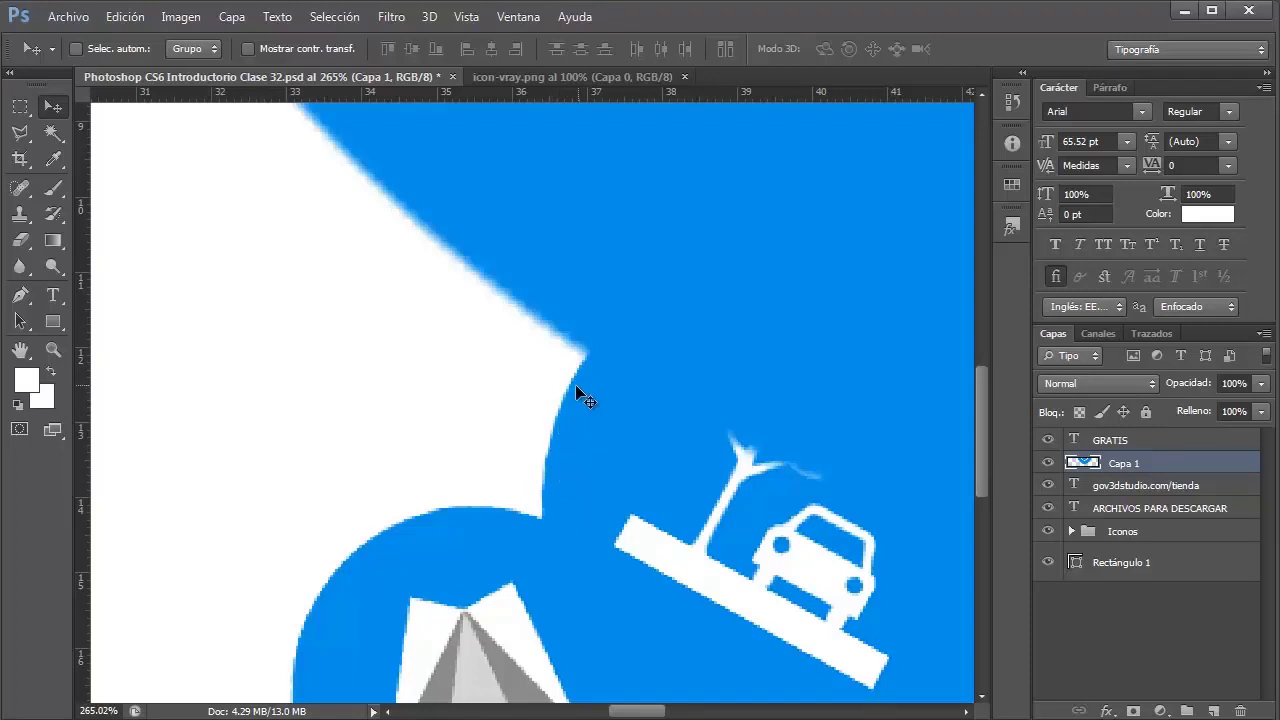
scroll(498, 303, "down", 2)
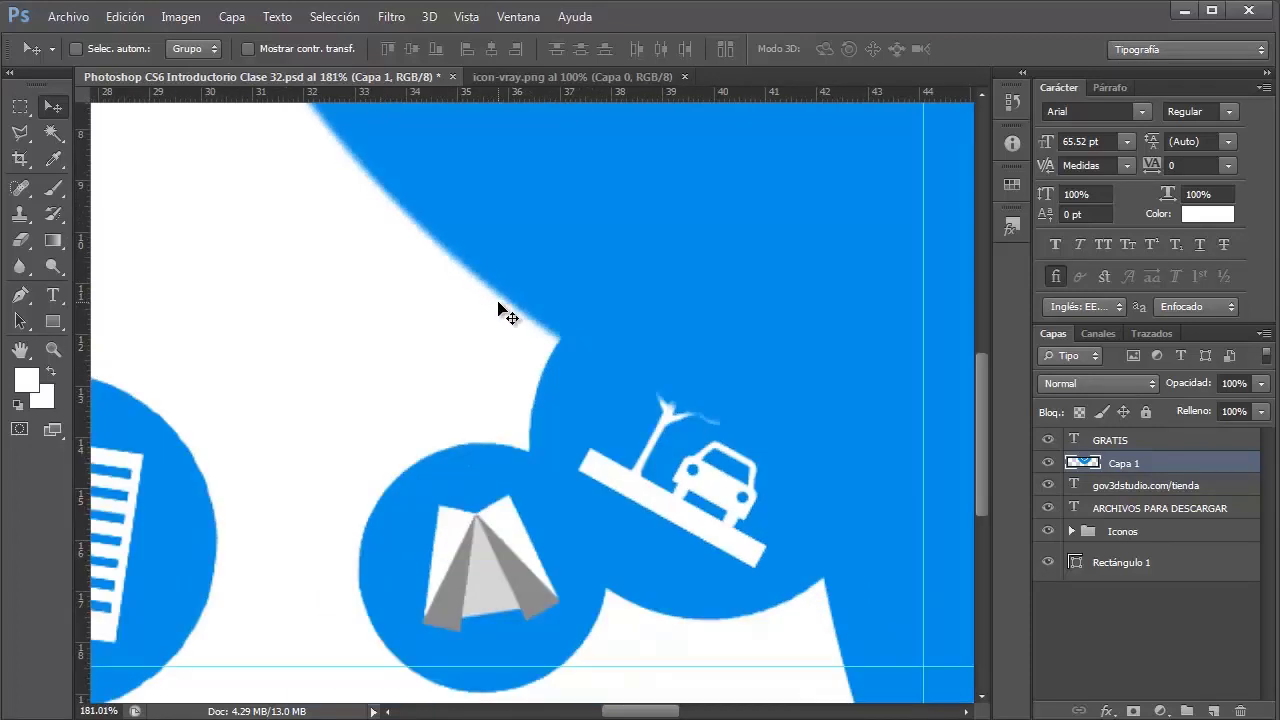
scroll(498, 305, "down", 2)
scroll(460, 229, "down", 2)
scroll(494, 306, "up", 3)
scroll(584, 398, "up", 3)
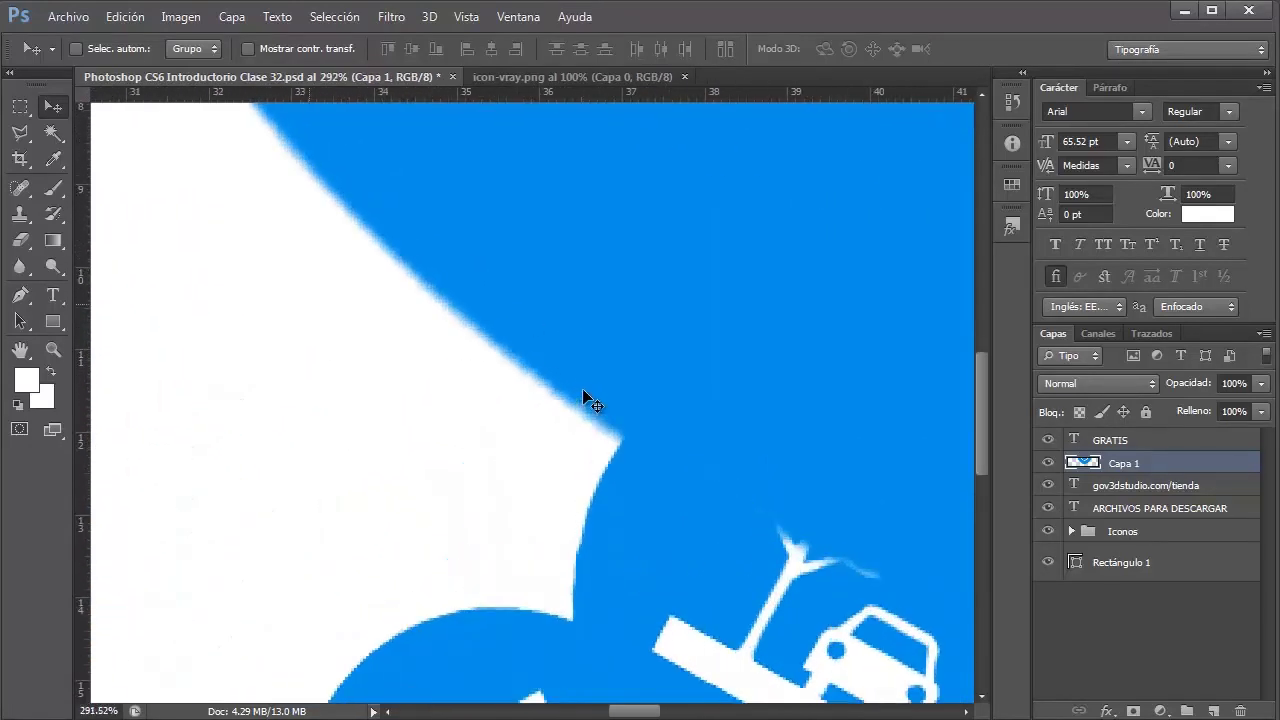
scroll(588, 400, "down", 1)
scroll(577, 400, "down", 1)
scroll(560, 391, "down", 1)
scroll(554, 382, "down", 2)
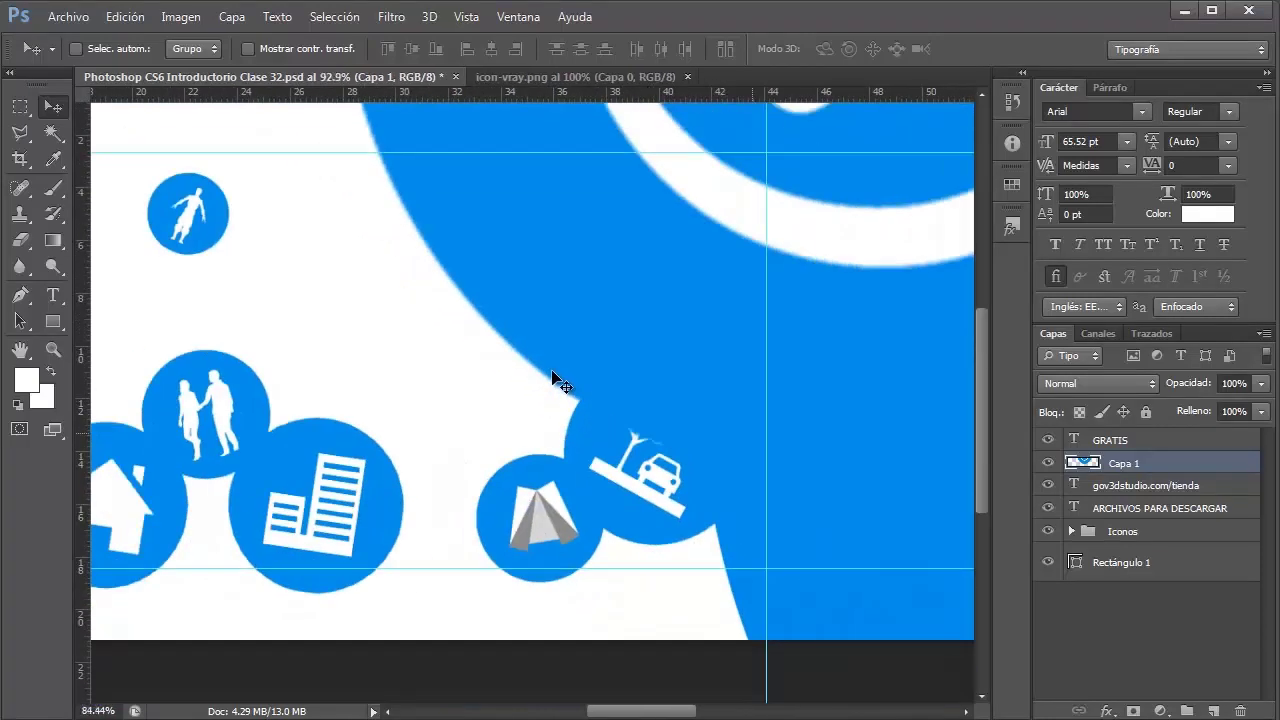
scroll(553, 372, "down", 2)
scroll(551, 373, "down", 1)
scroll(551, 374, "down", 1)
scroll(531, 374, "down", 1)
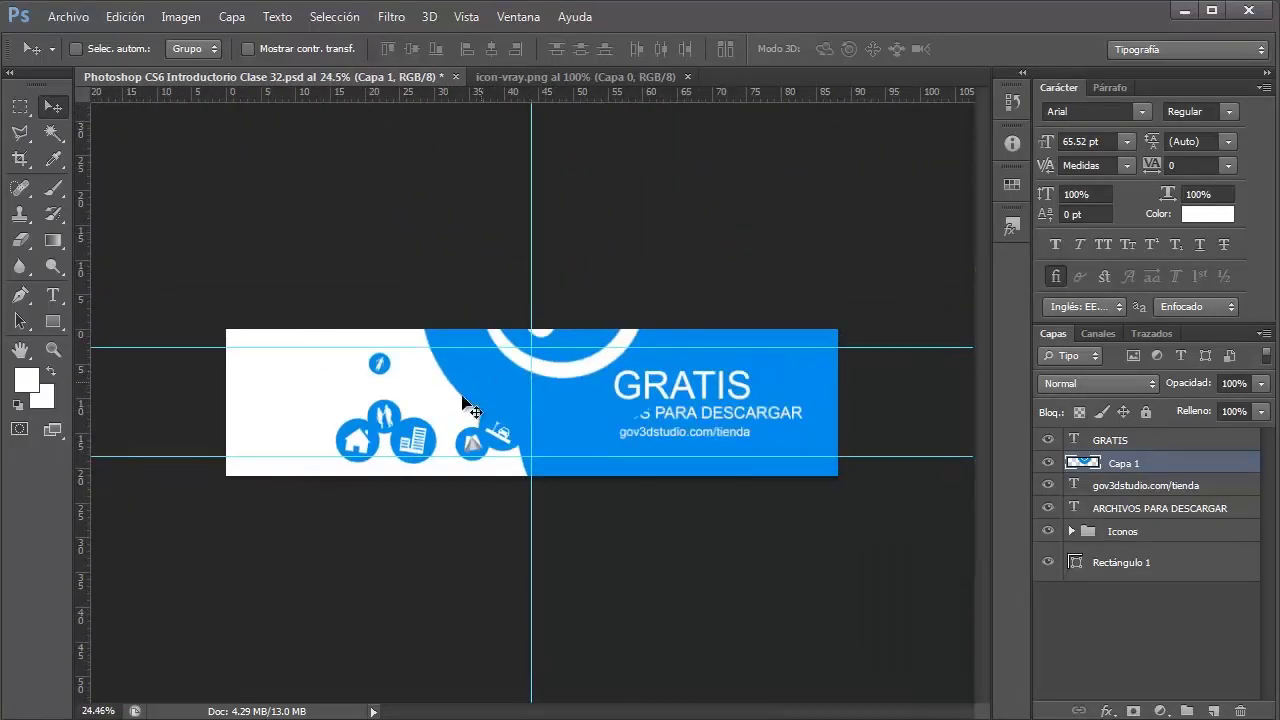
key("ctrl+t")
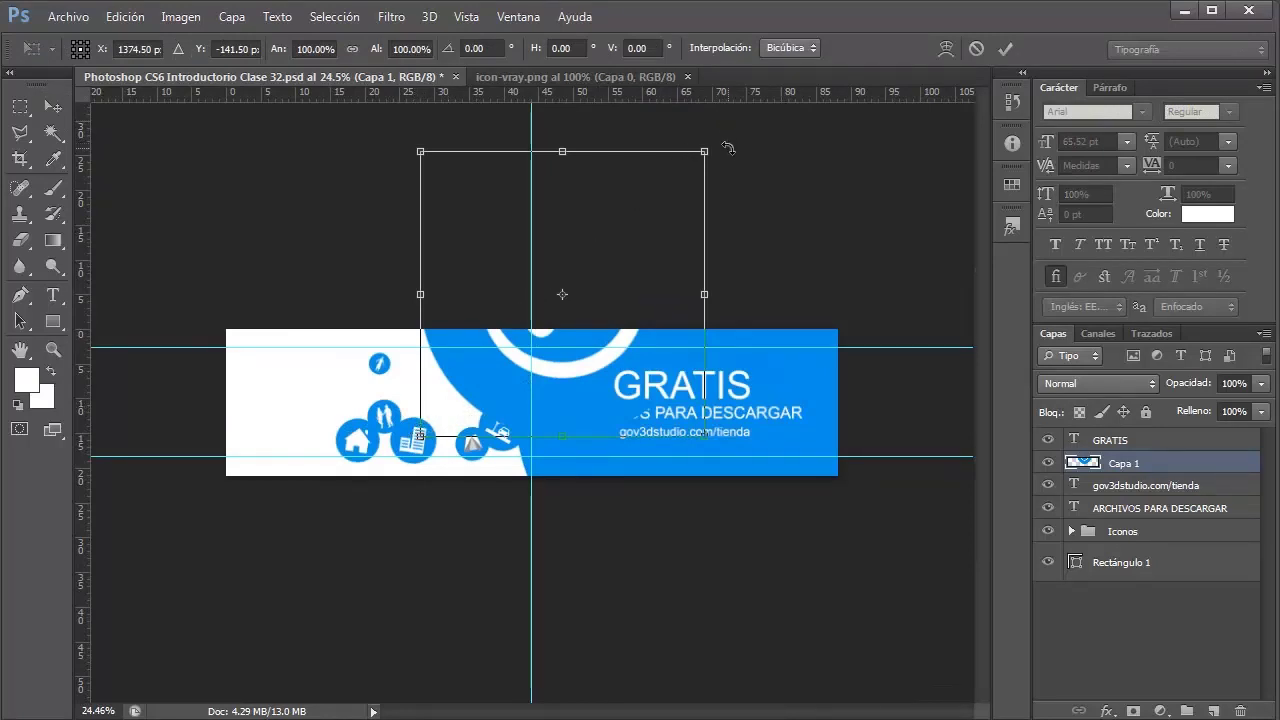
key("Return")
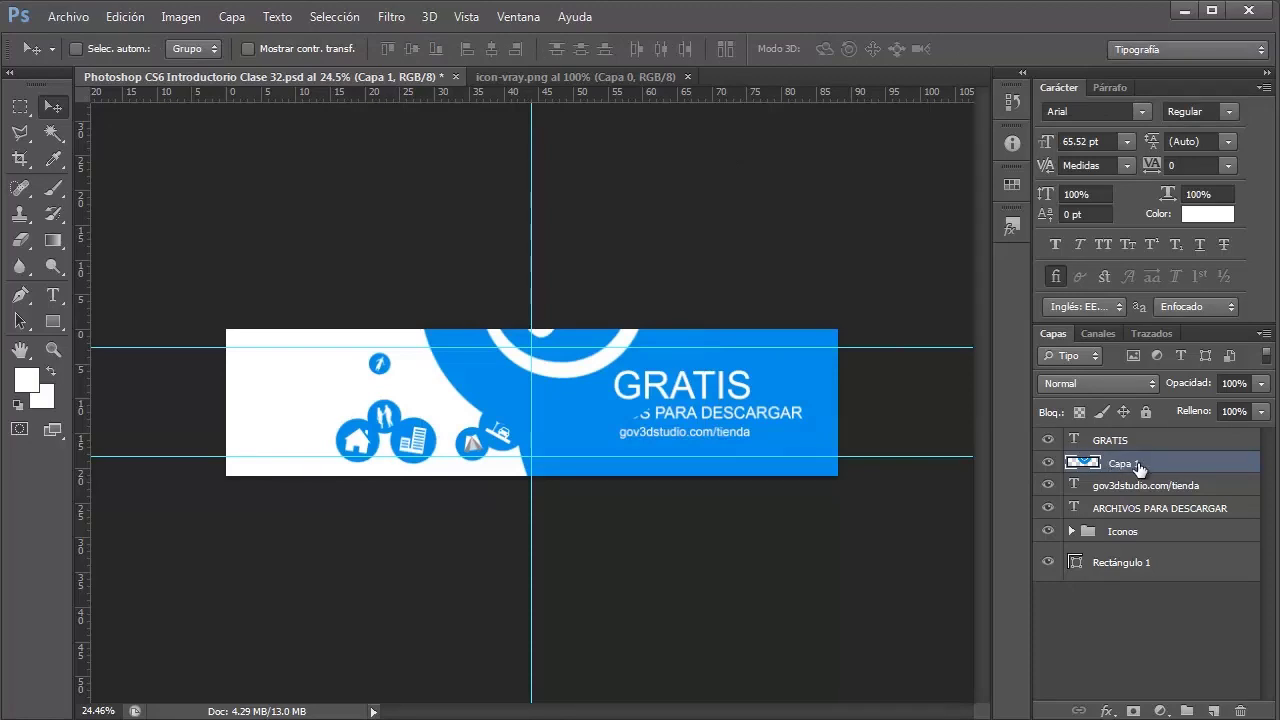
right_click(1136, 473)
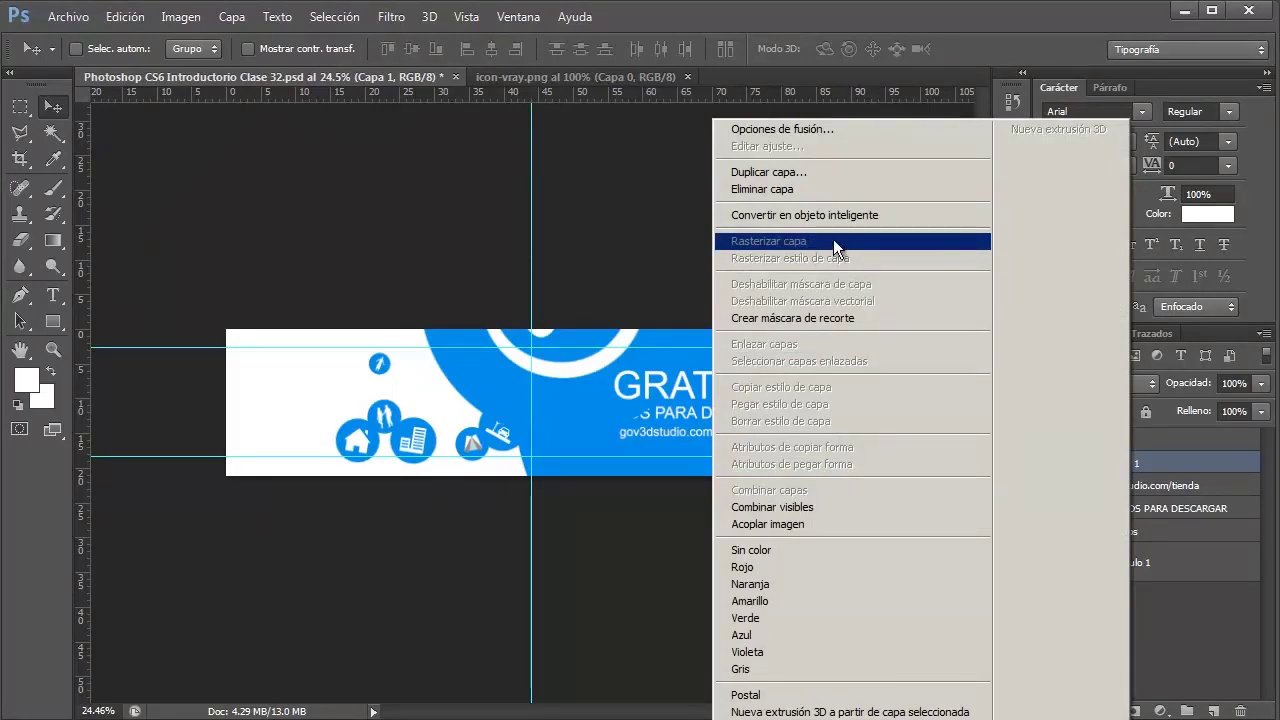
left_click(817, 259)
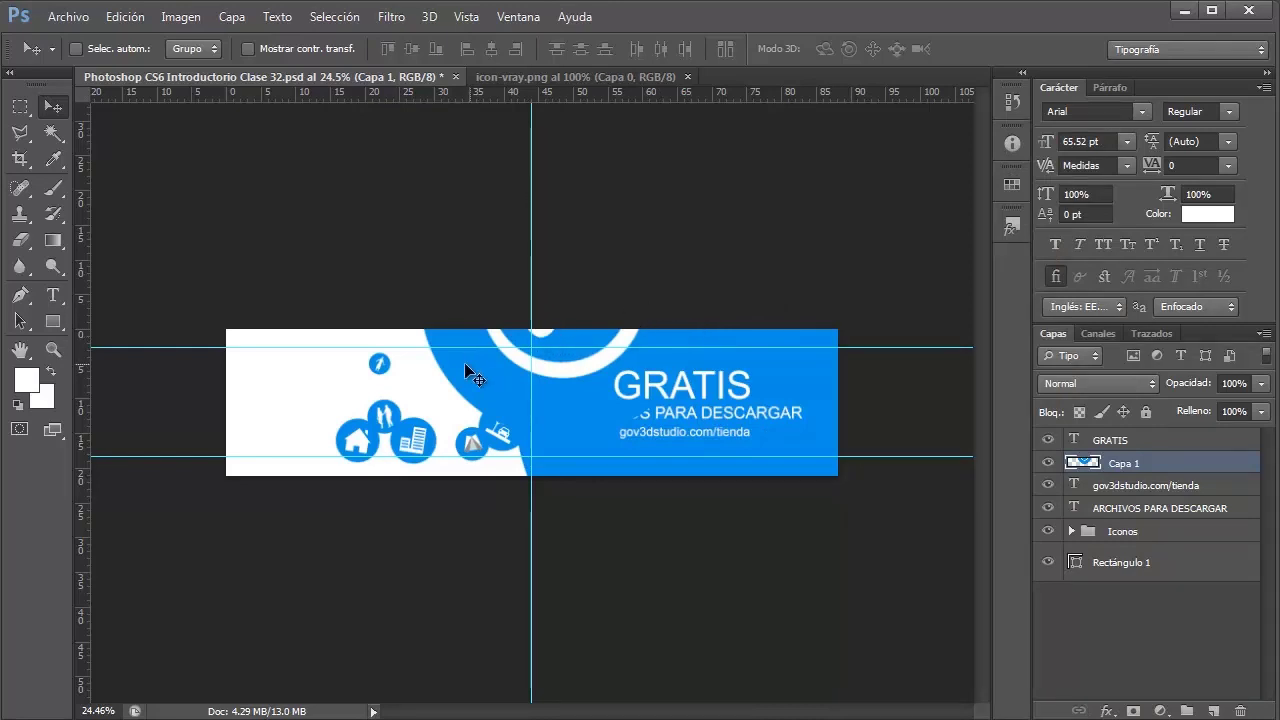
scroll(460, 420, "up", 3)
scroll(412, 418, "up", 2)
scroll(391, 434, "up", 1)
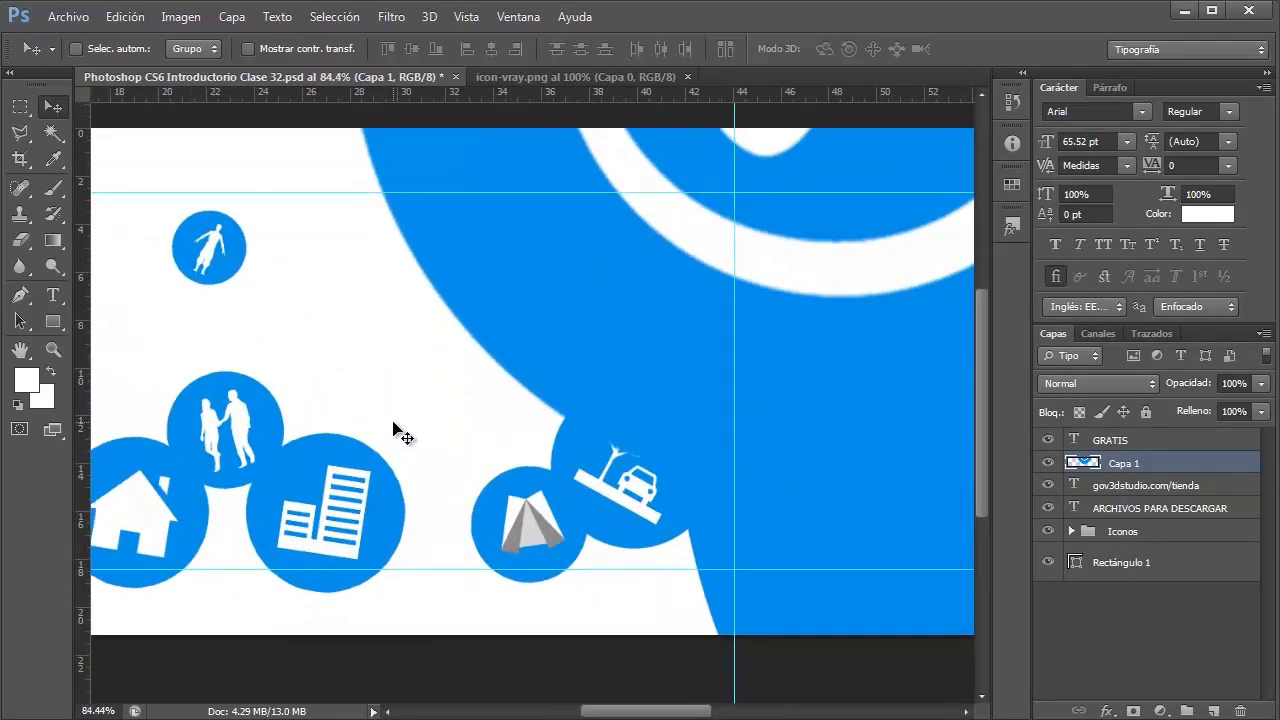
scroll(400, 425, "up", 1)
scroll(403, 420, "up", 2)
scroll(554, 434, "up", 2)
scroll(523, 409, "up", 1)
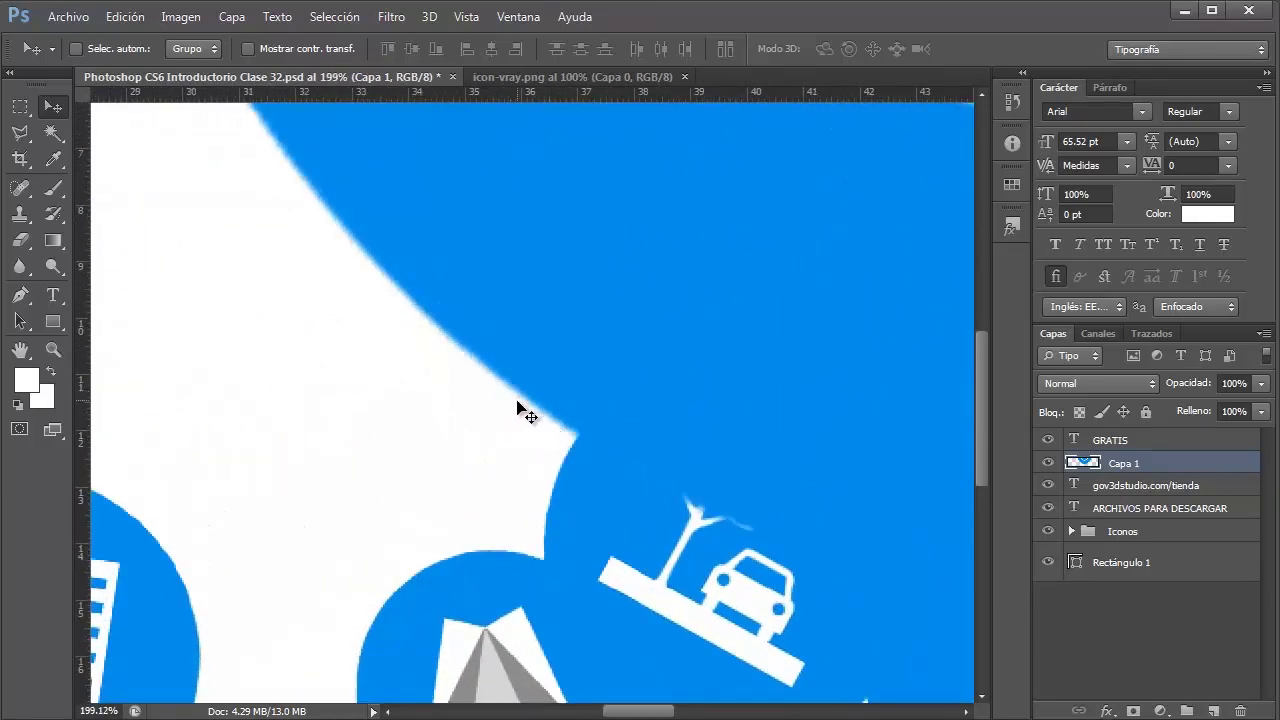
scroll(526, 409, "down", 1)
scroll(521, 407, "down", 2)
scroll(510, 400, "up", 3)
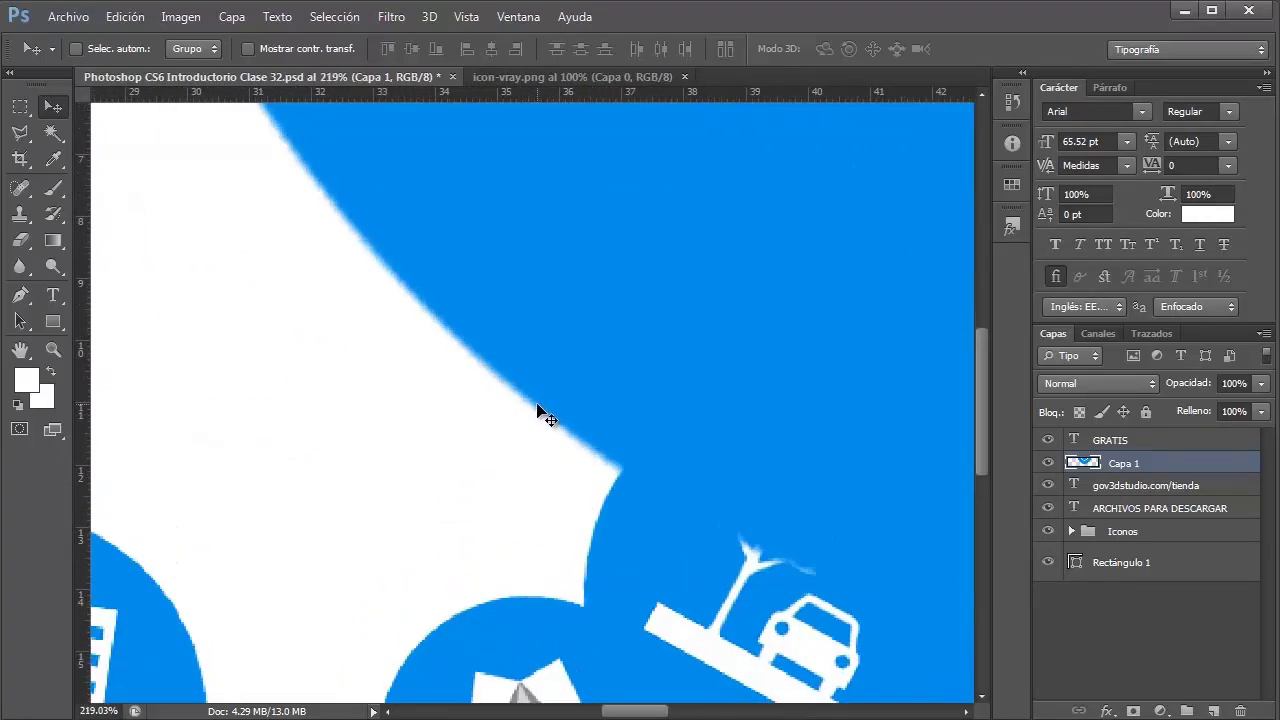
scroll(580, 450, "up", 1)
scroll(623, 485, "up", 1)
scroll(625, 462, "down", 2)
scroll(600, 440, "down", 1)
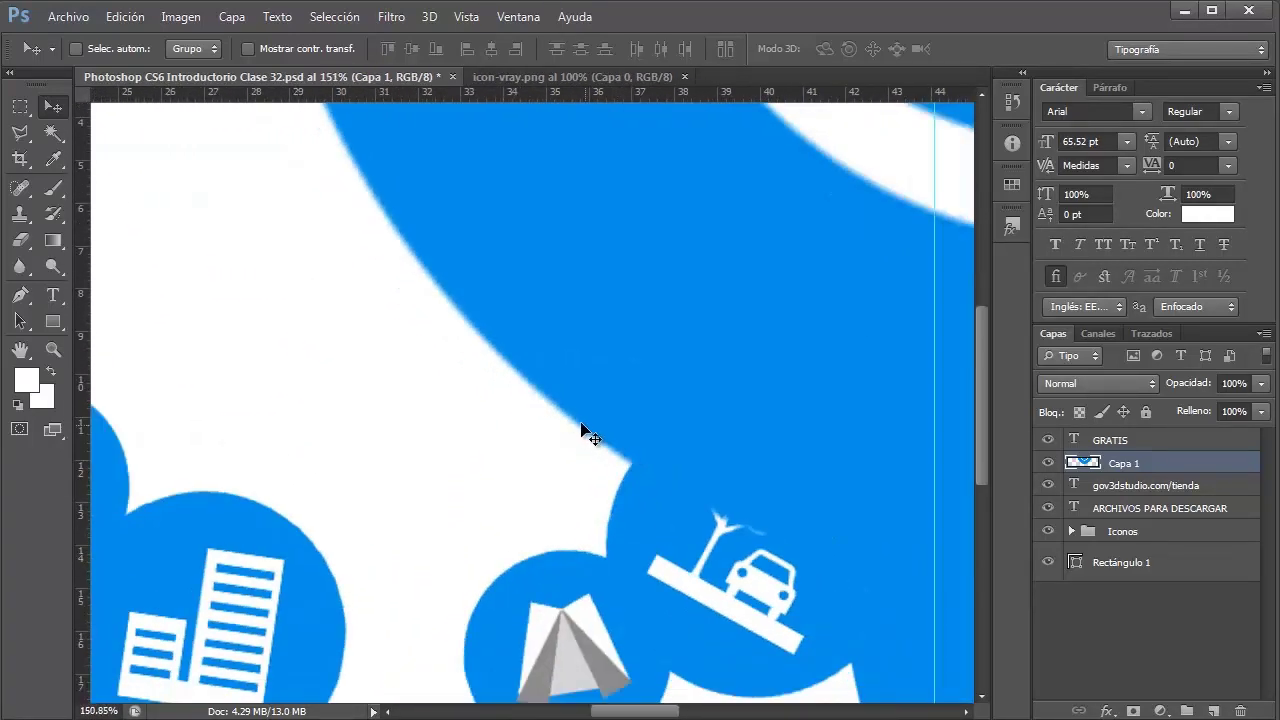
scroll(583, 431, "down", 1)
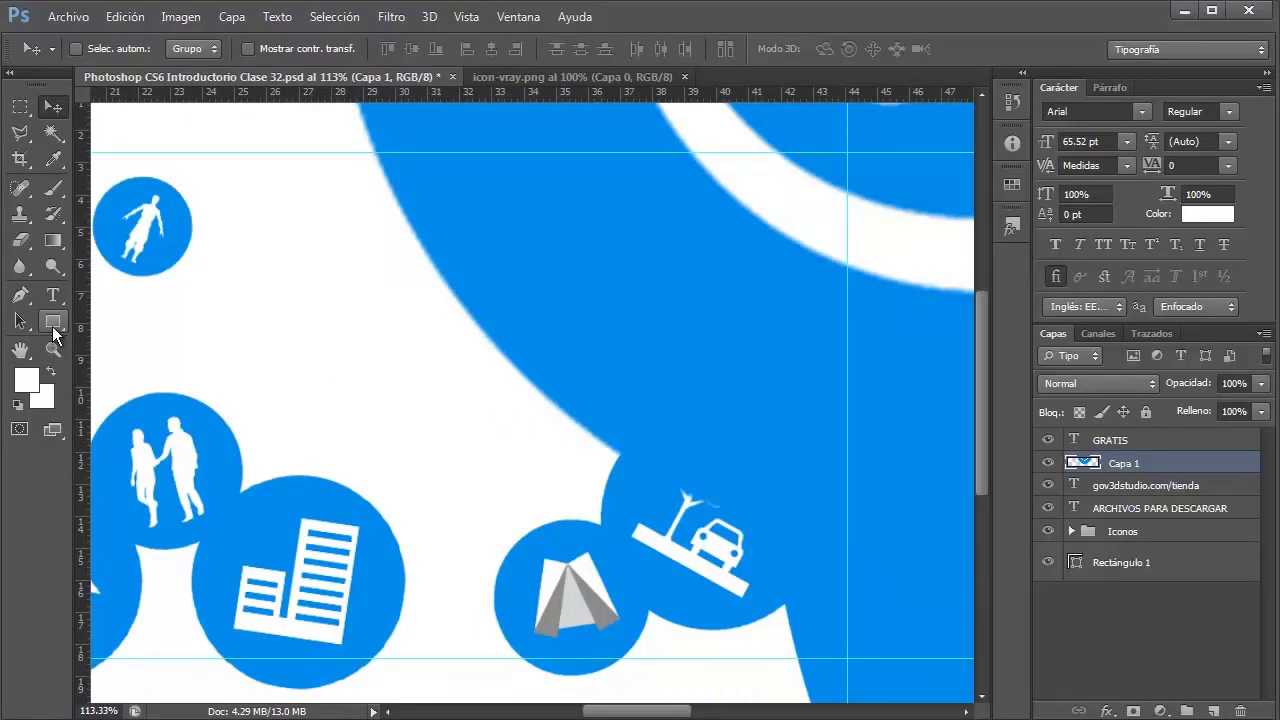
Step: Draw an ellipse above the building icon and give it a red fill
left_click(52, 324)
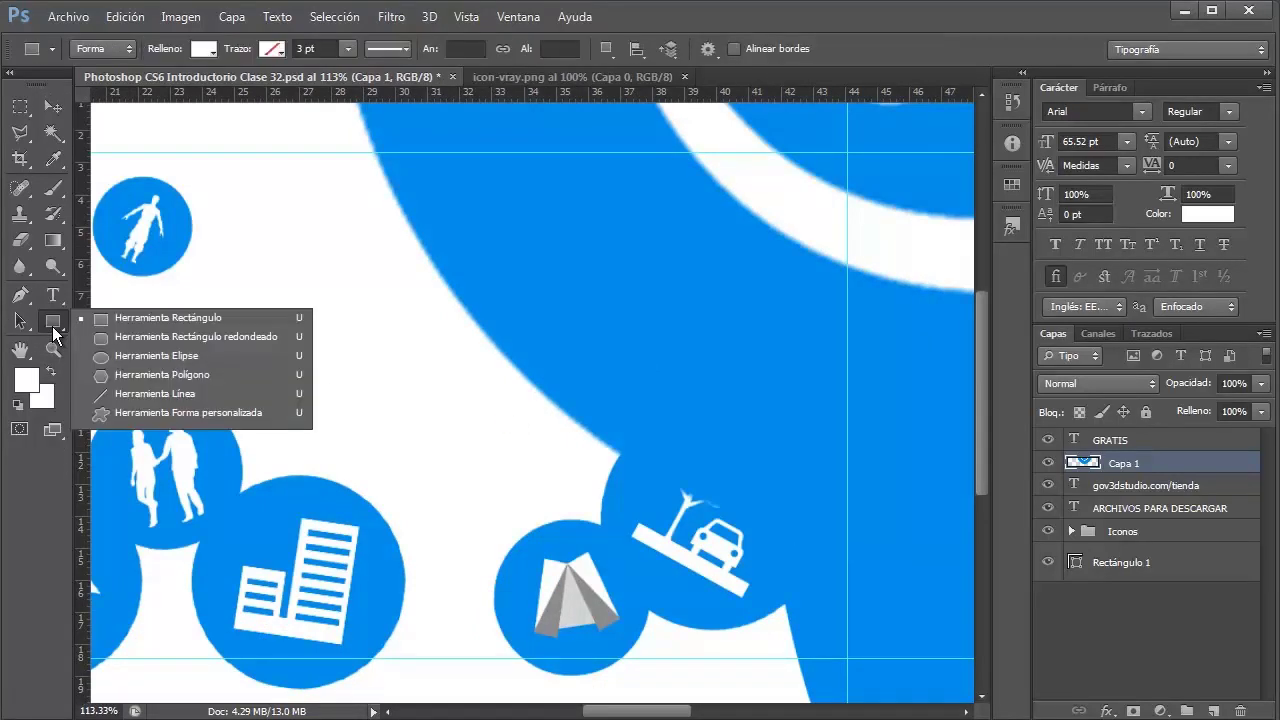
left_click(127, 357)
left_click_drag(287, 381, 450, 511)
double_click(1087, 478)
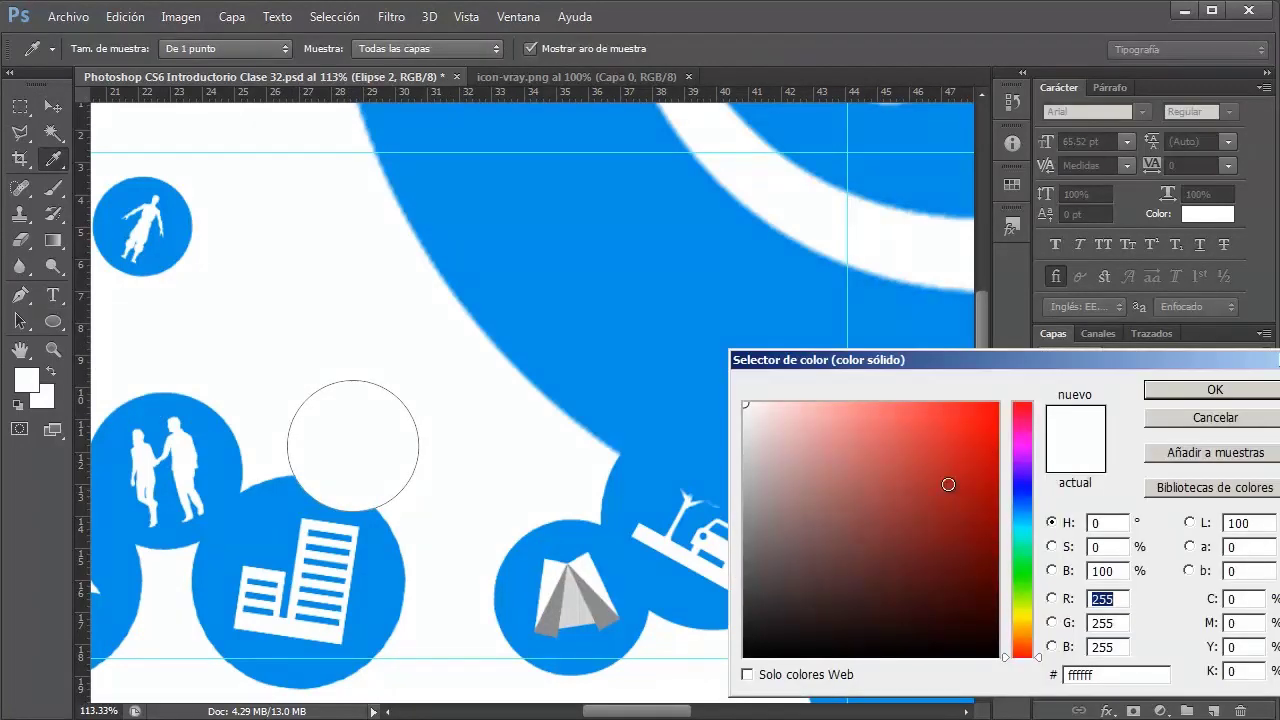
left_click(995, 410)
left_click(1168, 389)
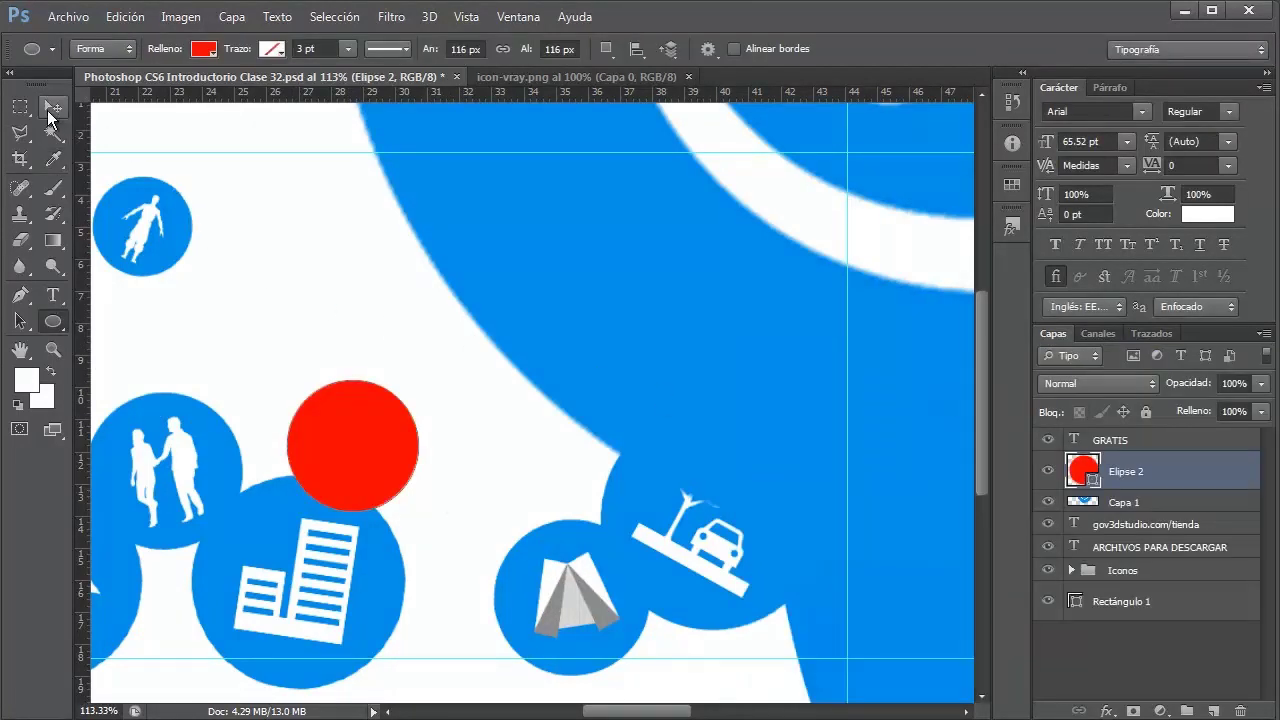
Step: With the Move tool, put a Free Transform box on the red circle after cancelling a first attempt
left_click(53, 106)
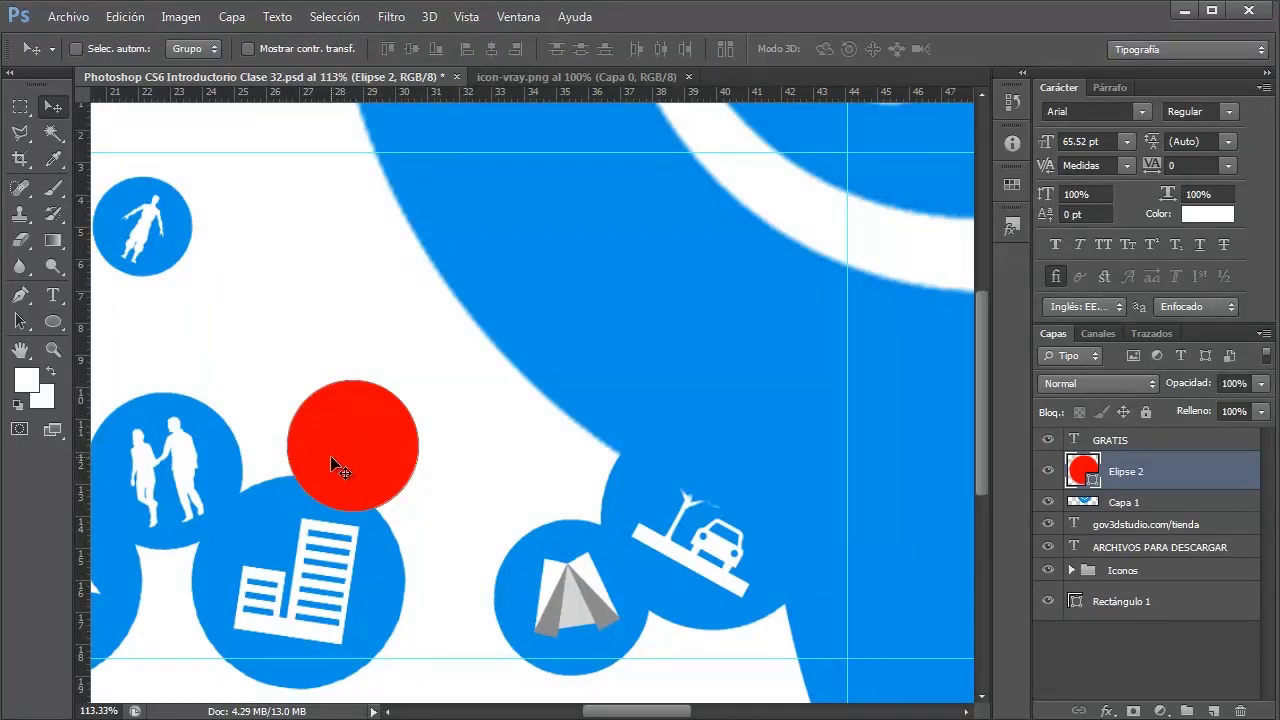
scroll(335, 467, "down", 1)
scroll(320, 460, "down", 1)
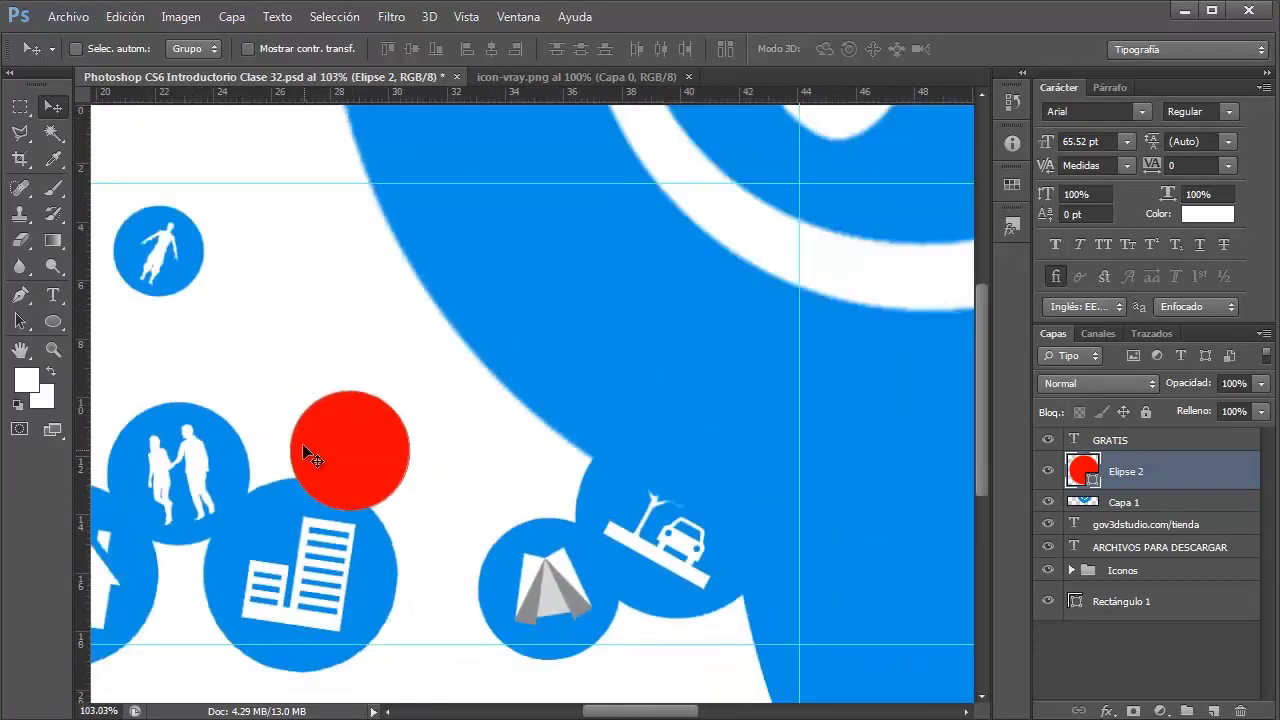
key("ctrl+t")
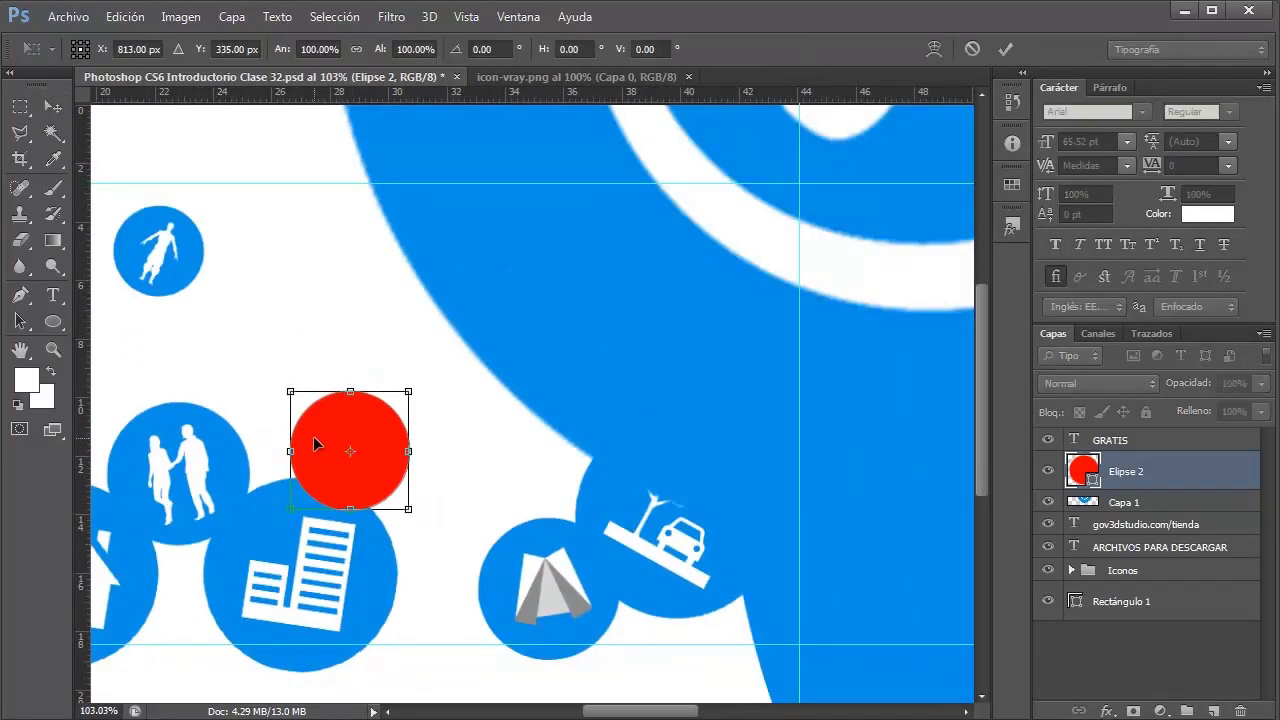
key("Escape")
scroll(271, 443, "up", 1)
scroll(280, 516, "up", 3)
scroll(285, 520, "up", 3)
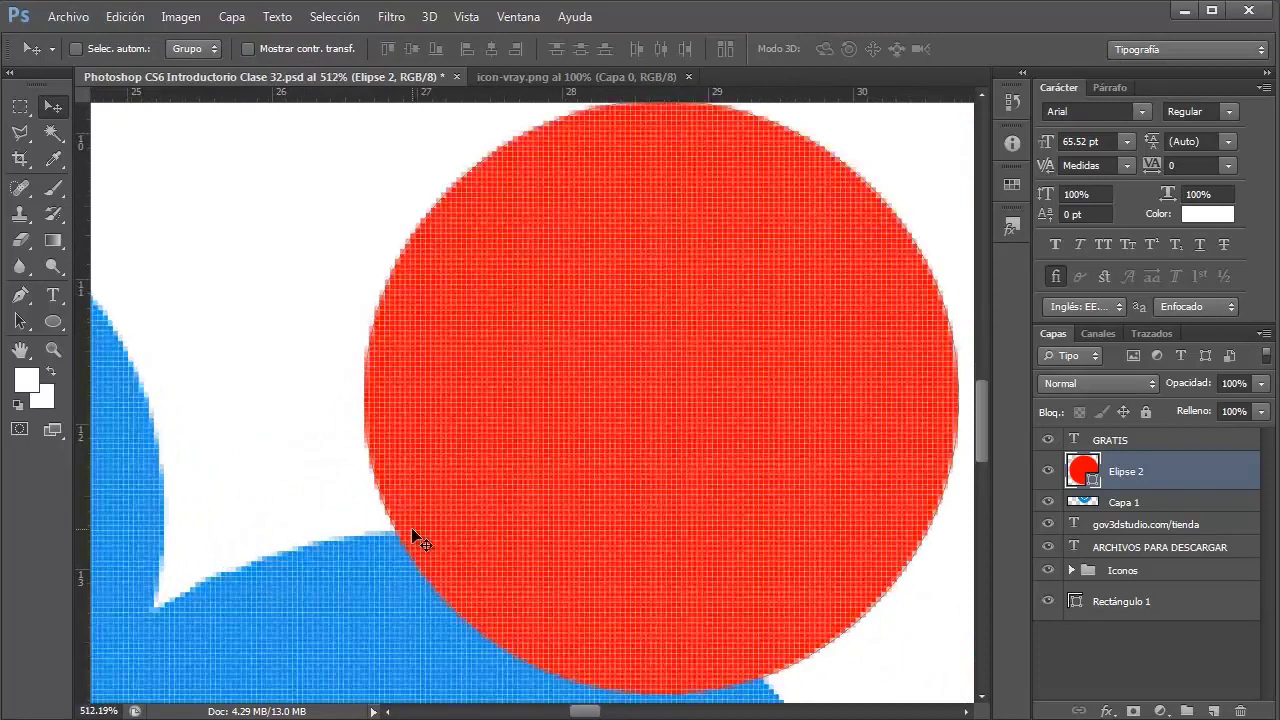
scroll(405, 530, "down", 1)
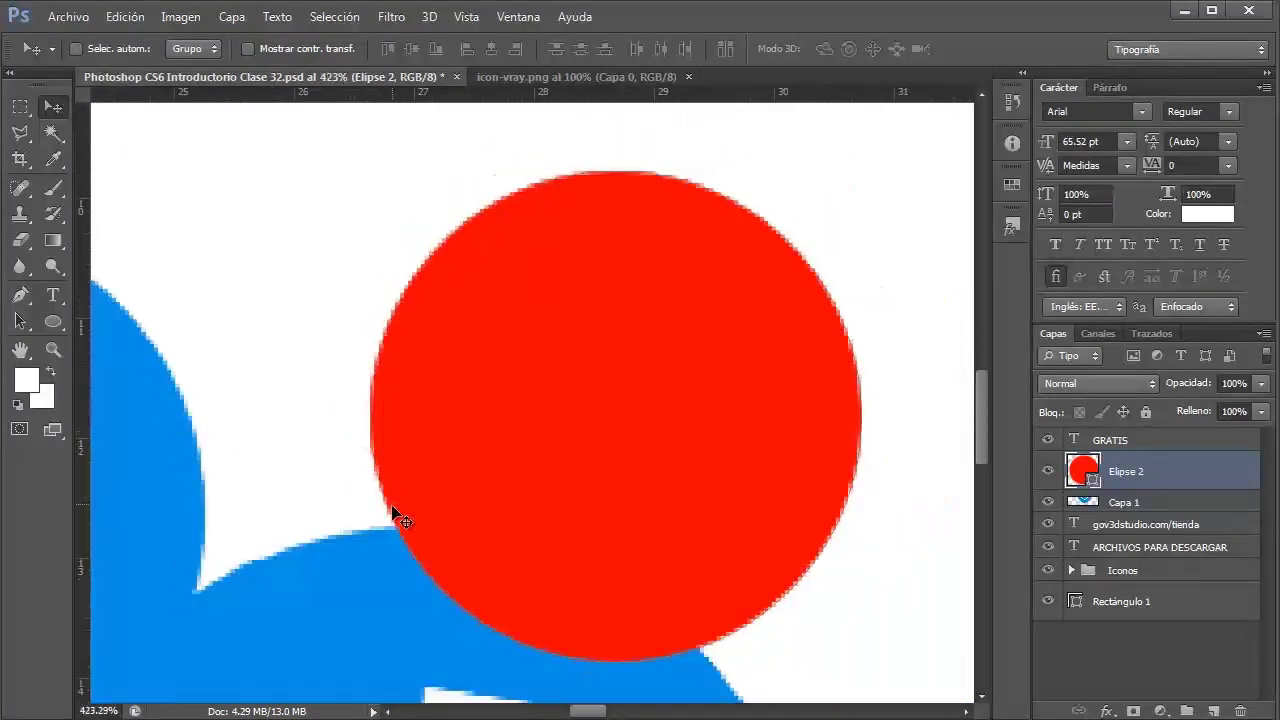
scroll(383, 463, "down", 2)
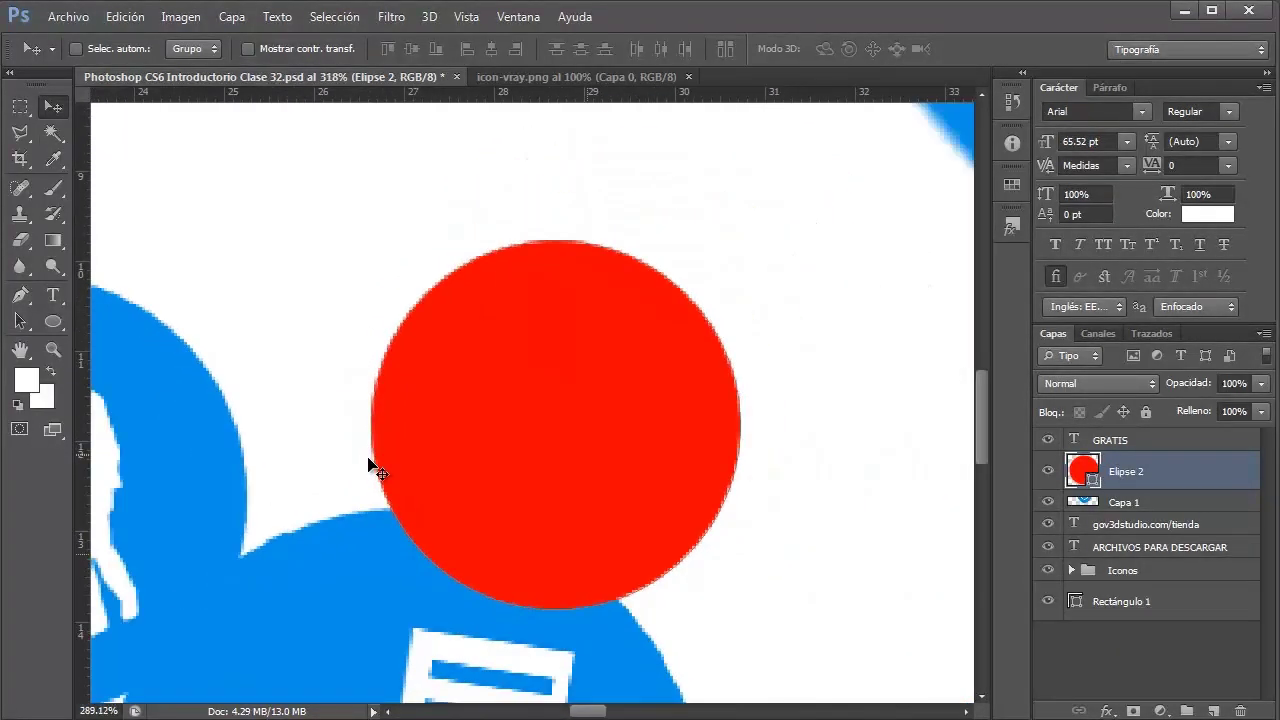
scroll(372, 465, "down", 3)
scroll(372, 467, "down", 2)
key("ctrl+t")
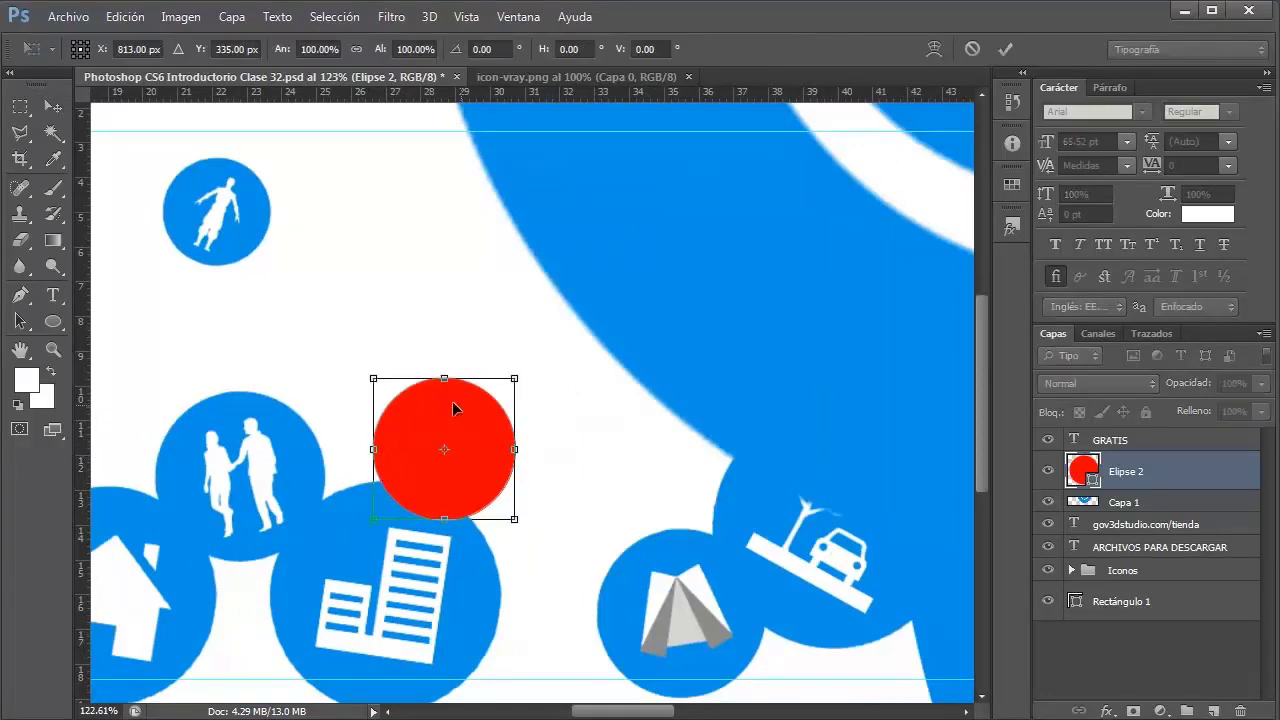
scroll(450, 420, "down", 2)
scroll(420, 434, "down", 2)
scroll(443, 410, "down", 1)
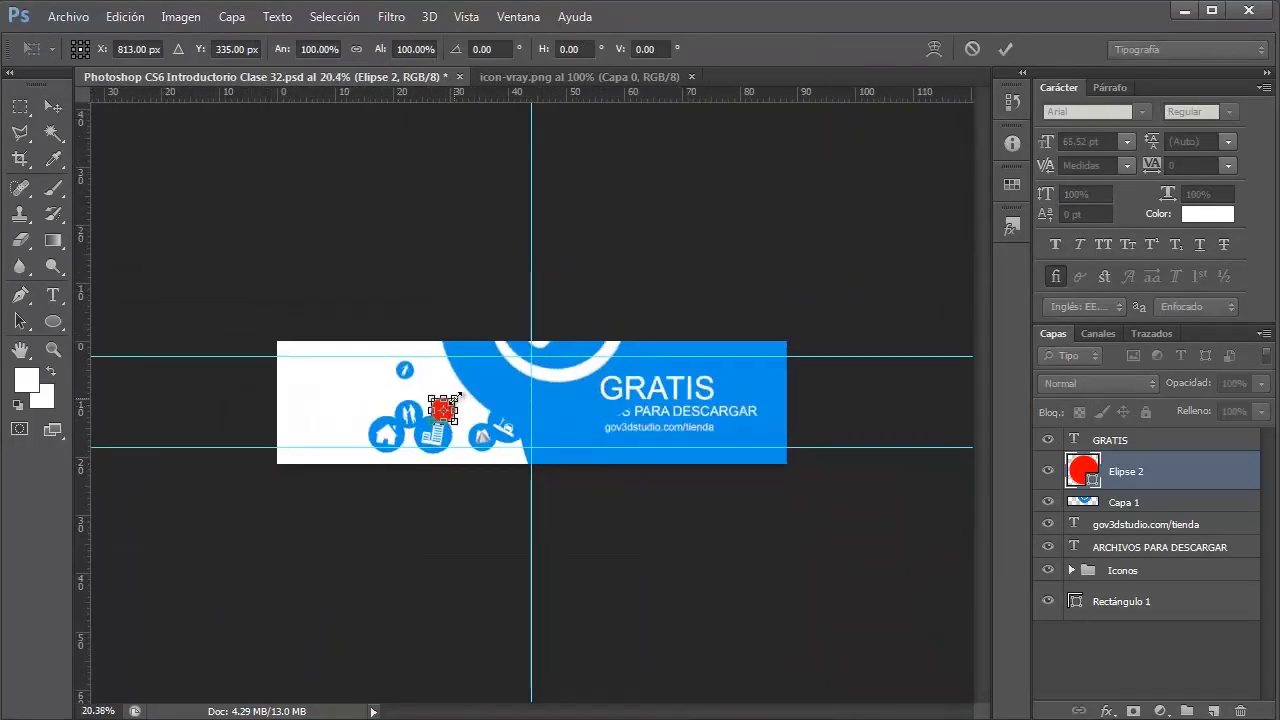
Step: Scale the red circle up to about 1568% and apply the transform
left_click_drag(460, 396, 800, 301)
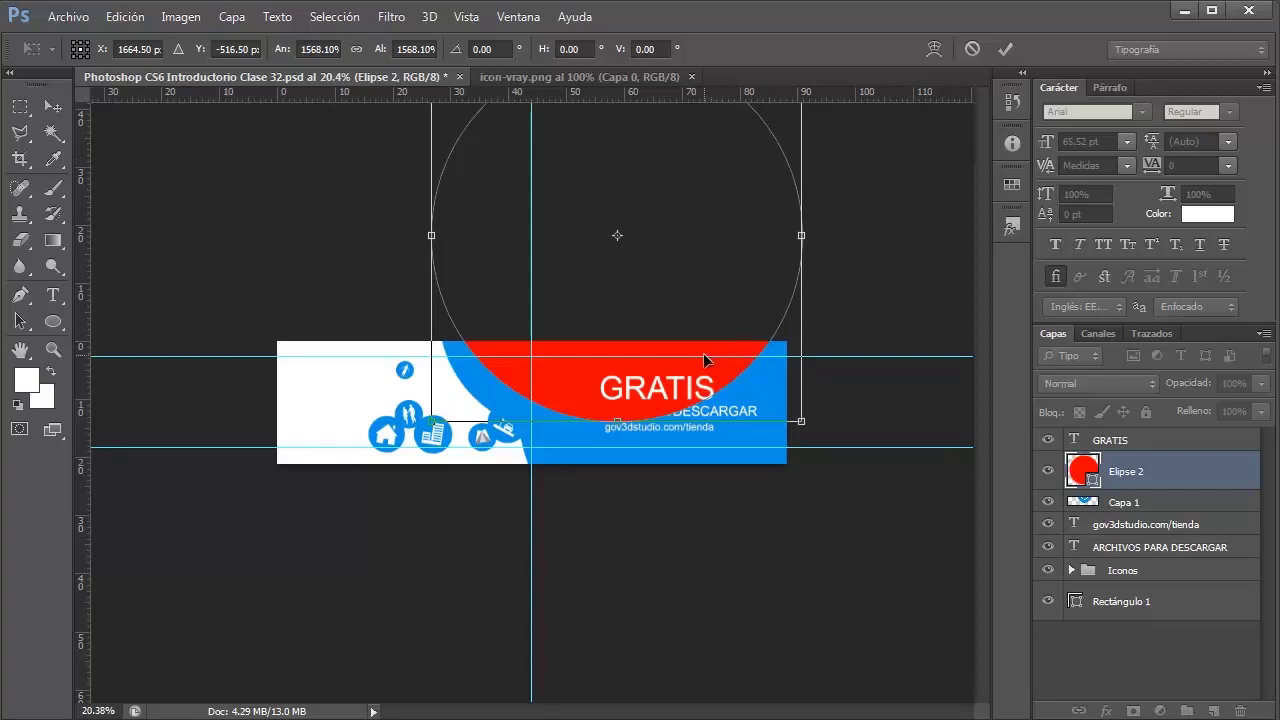
key("Return")
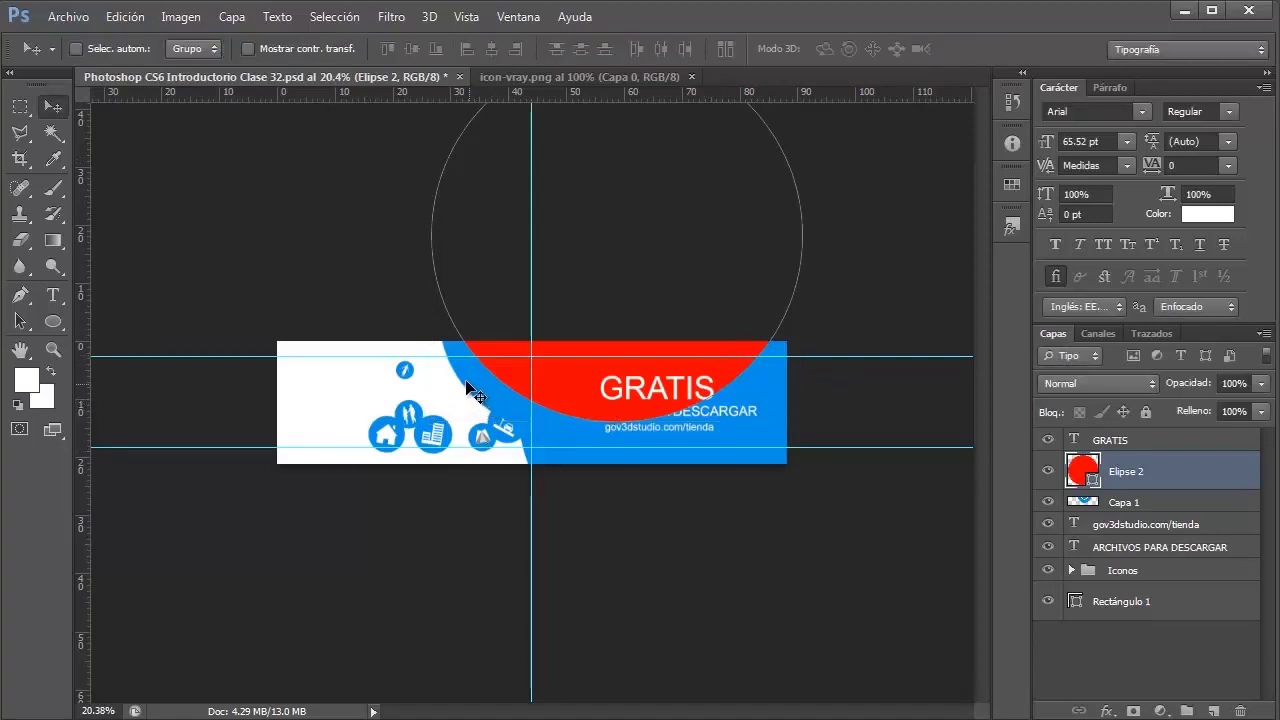
scroll(466, 381, "up", 3)
scroll(470, 385, "up", 3)
scroll(458, 365, "up", 2)
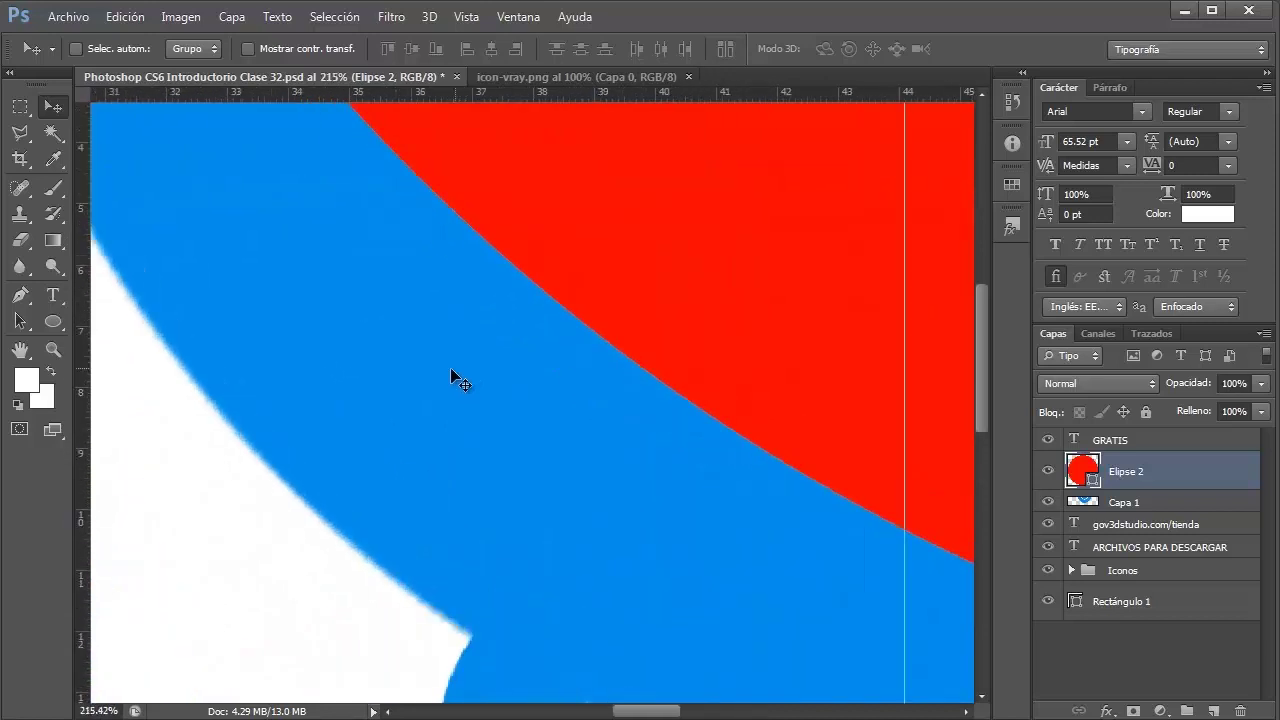
scroll(390, 440, "up", 2)
scroll(326, 515, "up", 2)
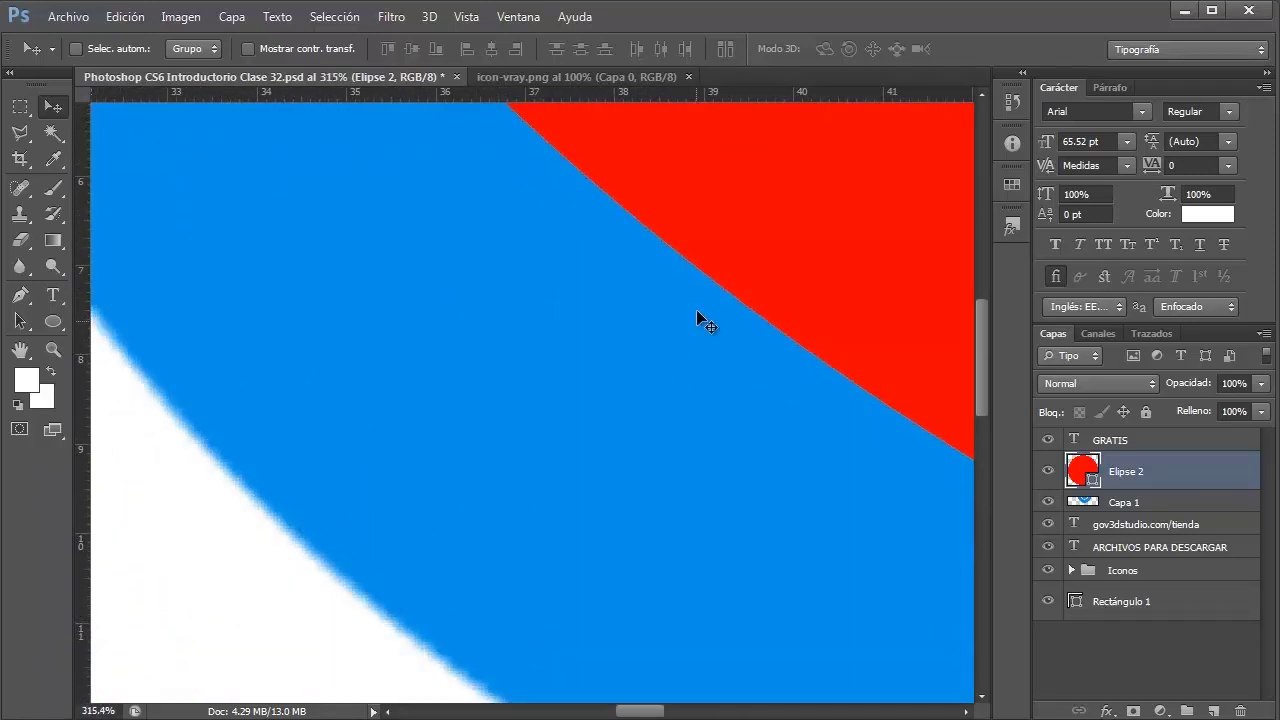
scroll(169, 341, "down", 1)
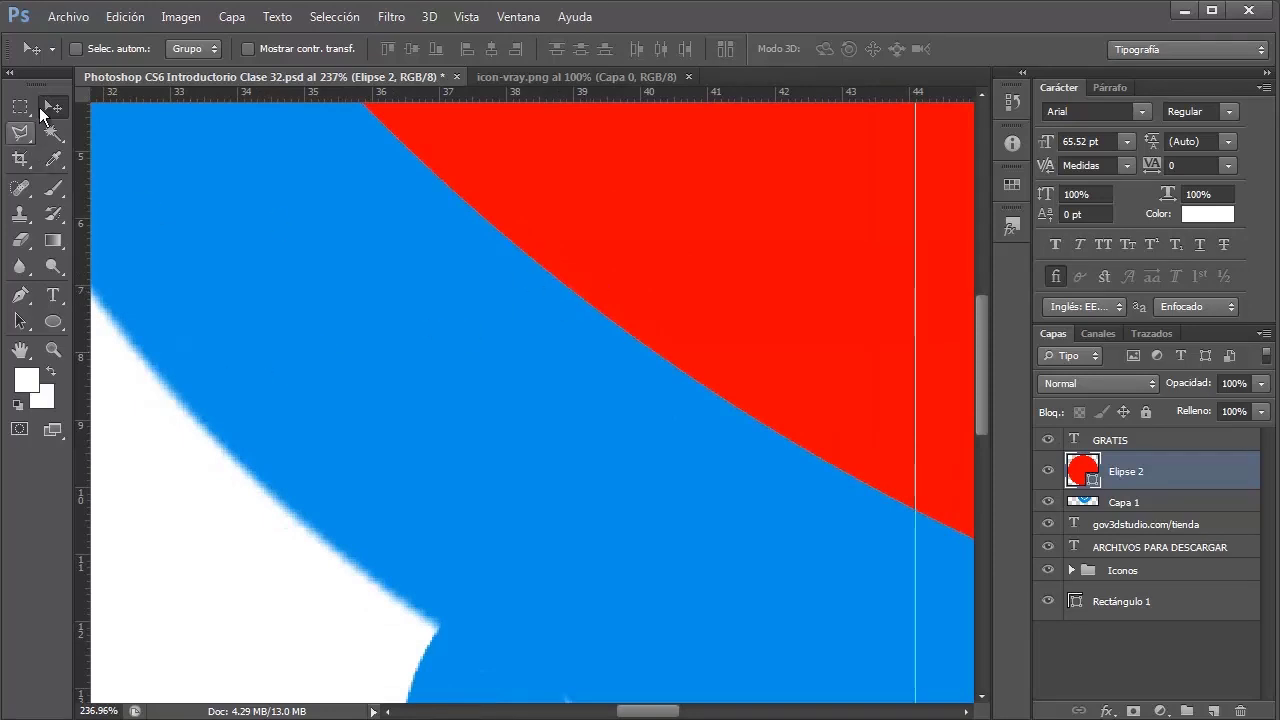
Step: Move the enlarged red circle down-left to line up with the big blue arc
mouse_move(672, 290)
left_mouse_down()
mouse_move(438, 534)
mouse_move(310, 424)
mouse_move(590, 464)
left_mouse_up()
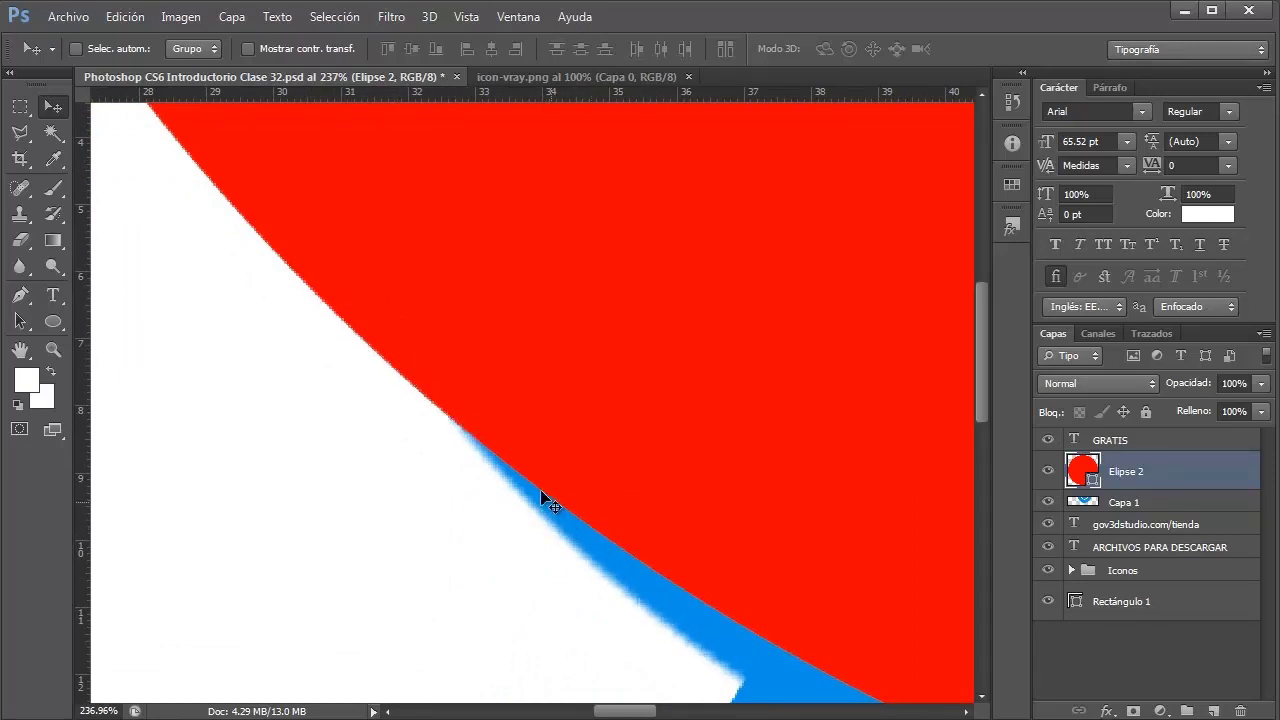
scroll(423, 457, "down", 1)
scroll(423, 457, "down", 2)
scroll(455, 442, "down", 1)
scroll(467, 436, "down", 1)
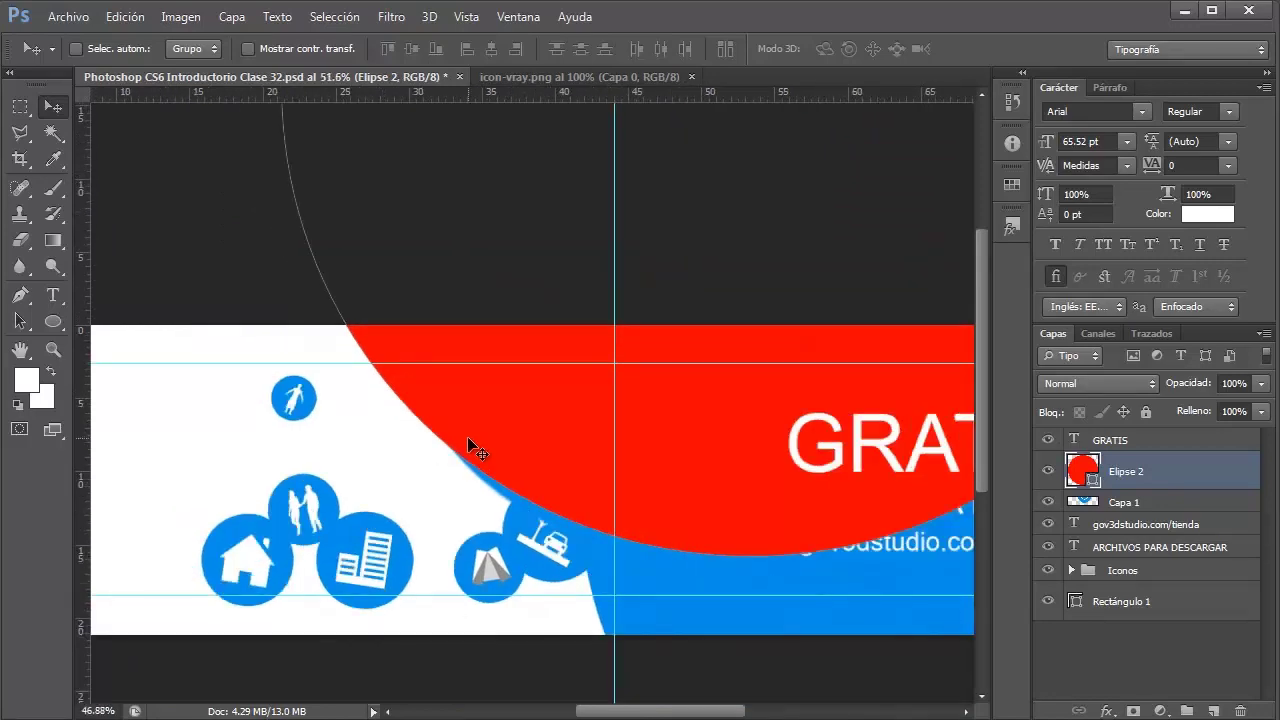
scroll(467, 436, "down", 1)
scroll(465, 425, "up", 1)
scroll(463, 414, "up", 1)
scroll(465, 418, "up", 1)
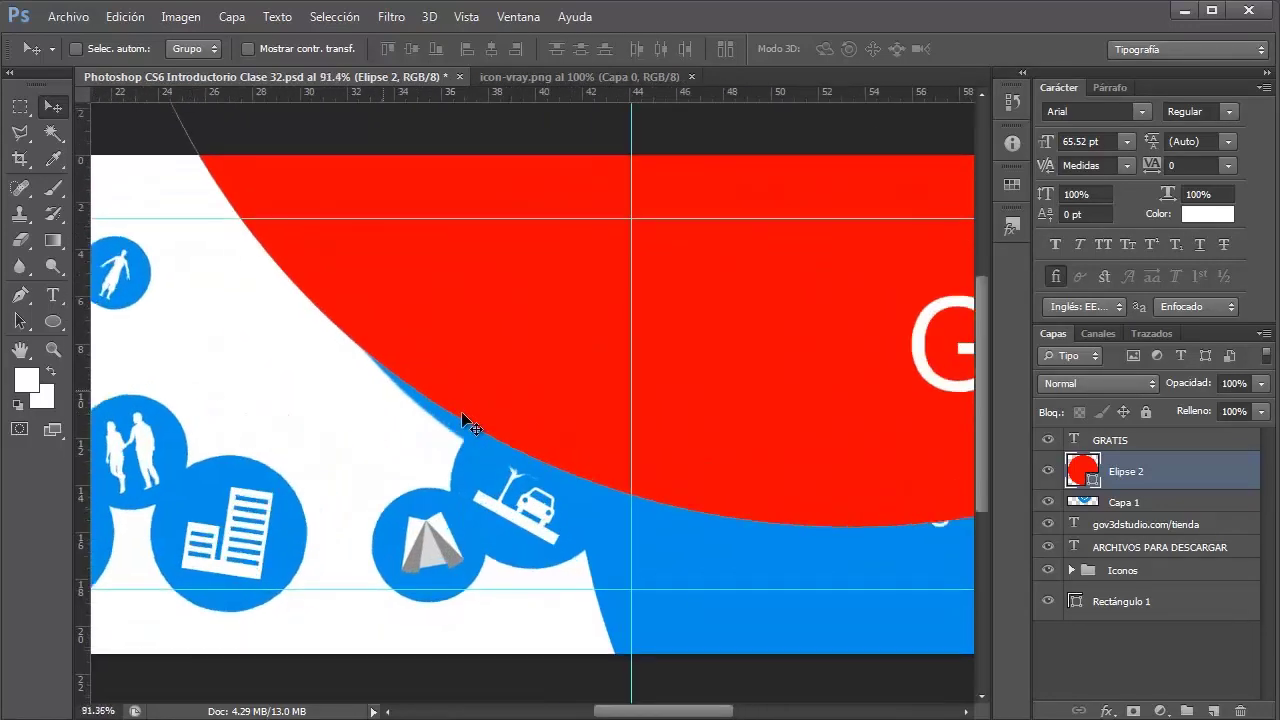
scroll(465, 420, "up", 1)
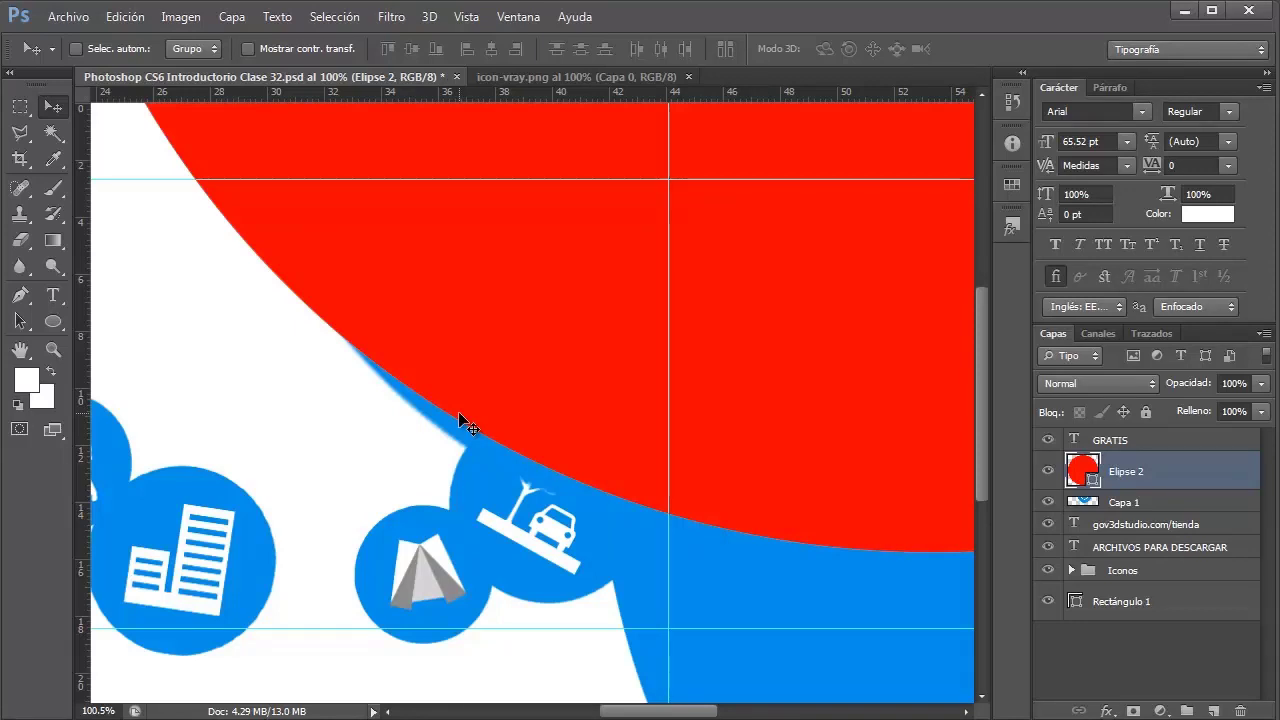
Step: Delete the red Elipse 2 layer and hide the blue arc layer Capa 1
key("Delete")
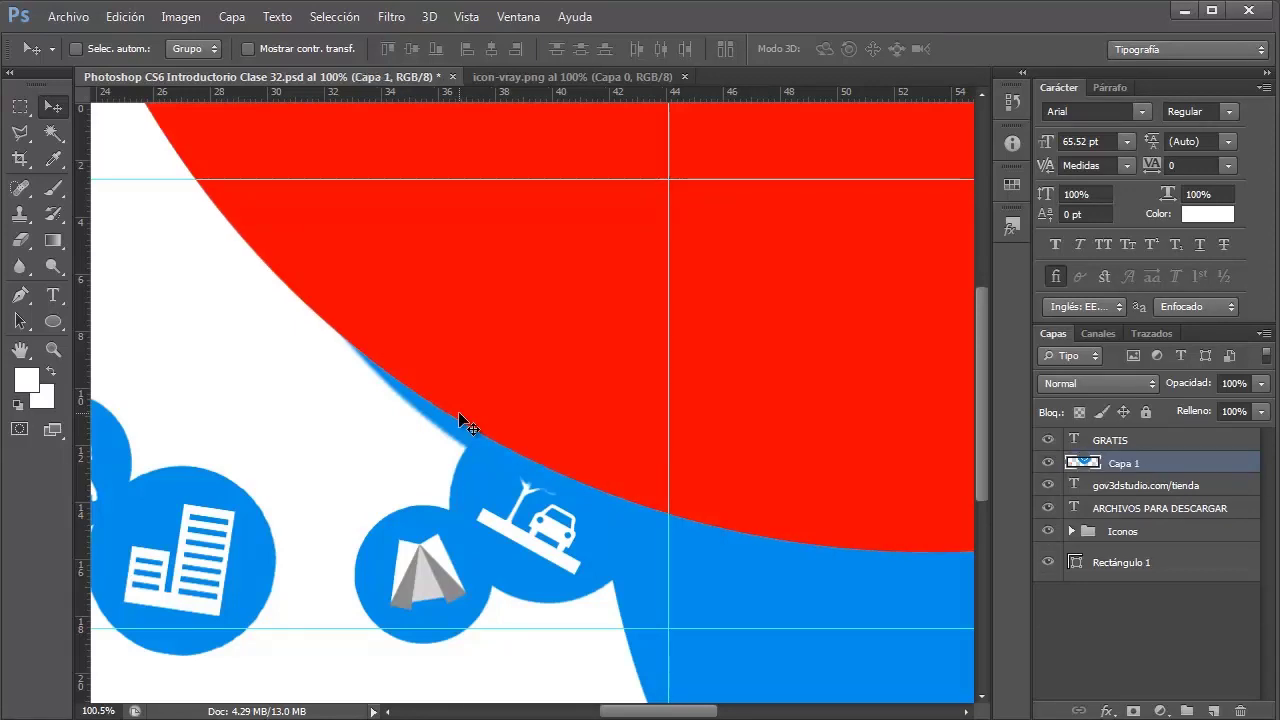
scroll(410, 420, "down", 1)
scroll(402, 410, "down", 1)
scroll(396, 400, "down", 1)
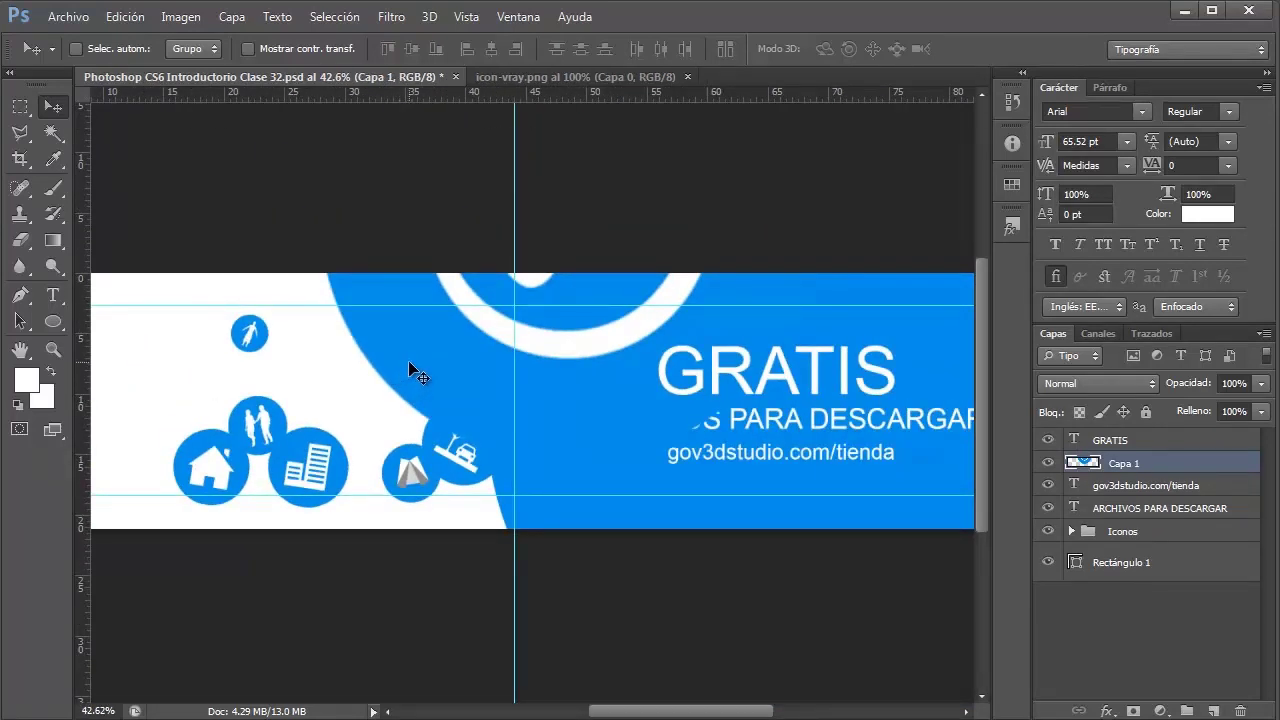
left_click(1048, 464)
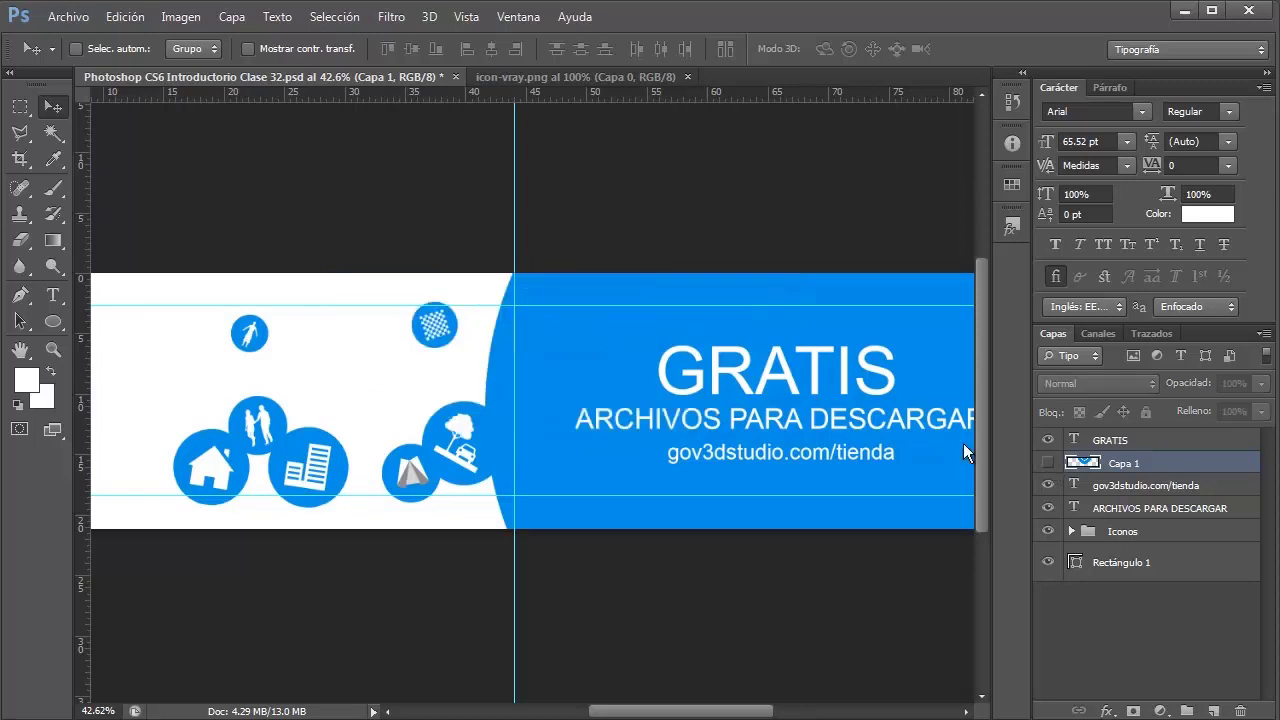
Step: Drag the V-Ray icon from icon-vray.png into the banner as a new layer, Capa 2
left_click(532, 78)
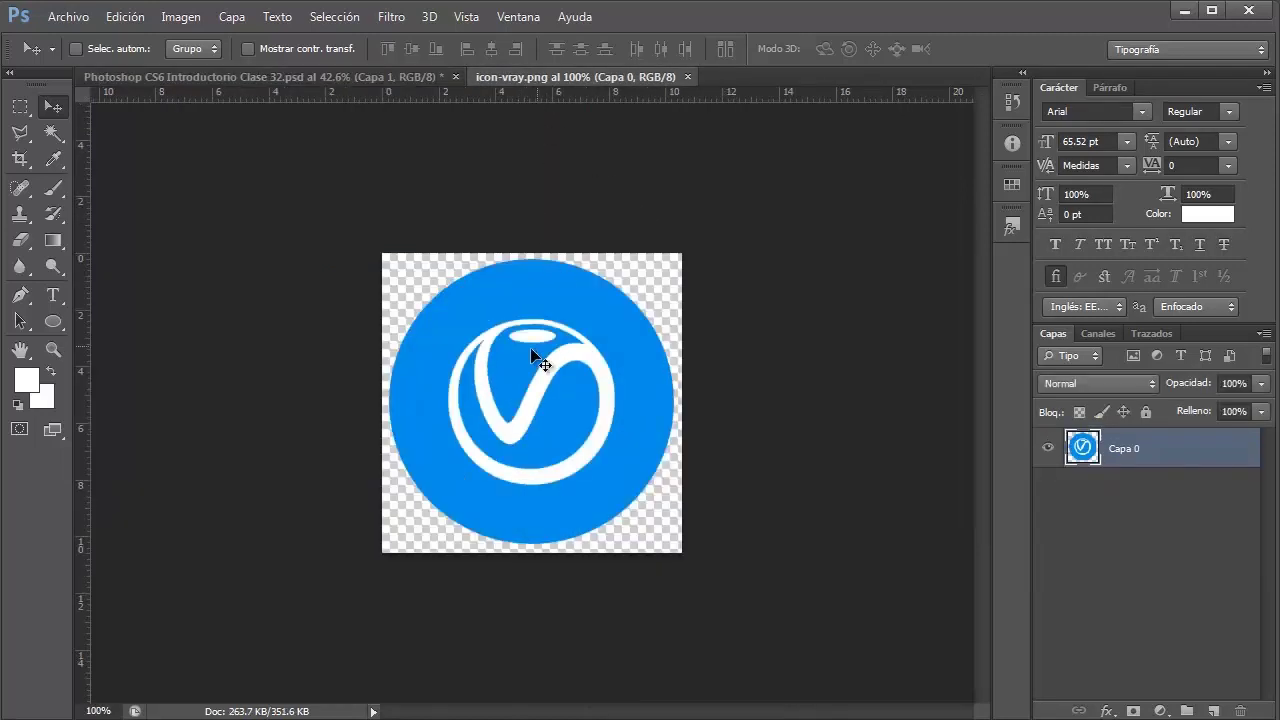
left_click_drag(594, 457, 312, 79)
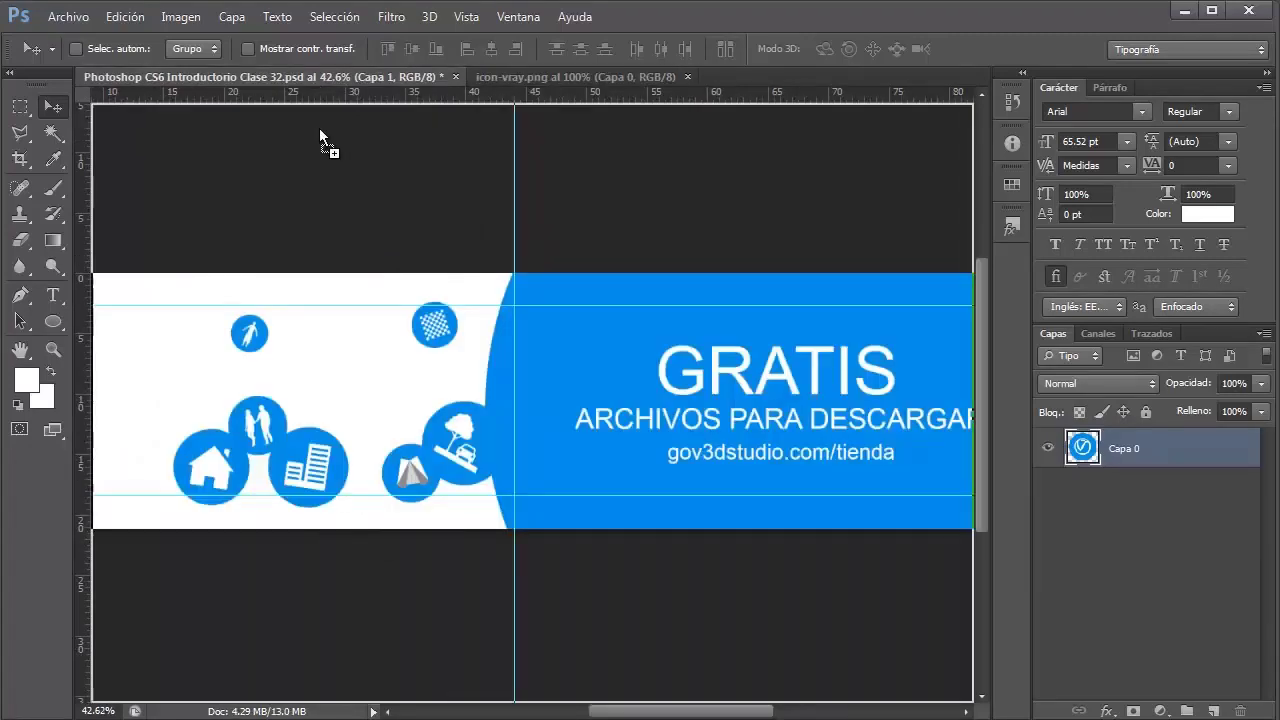
left_click_drag(312, 79, 419, 405)
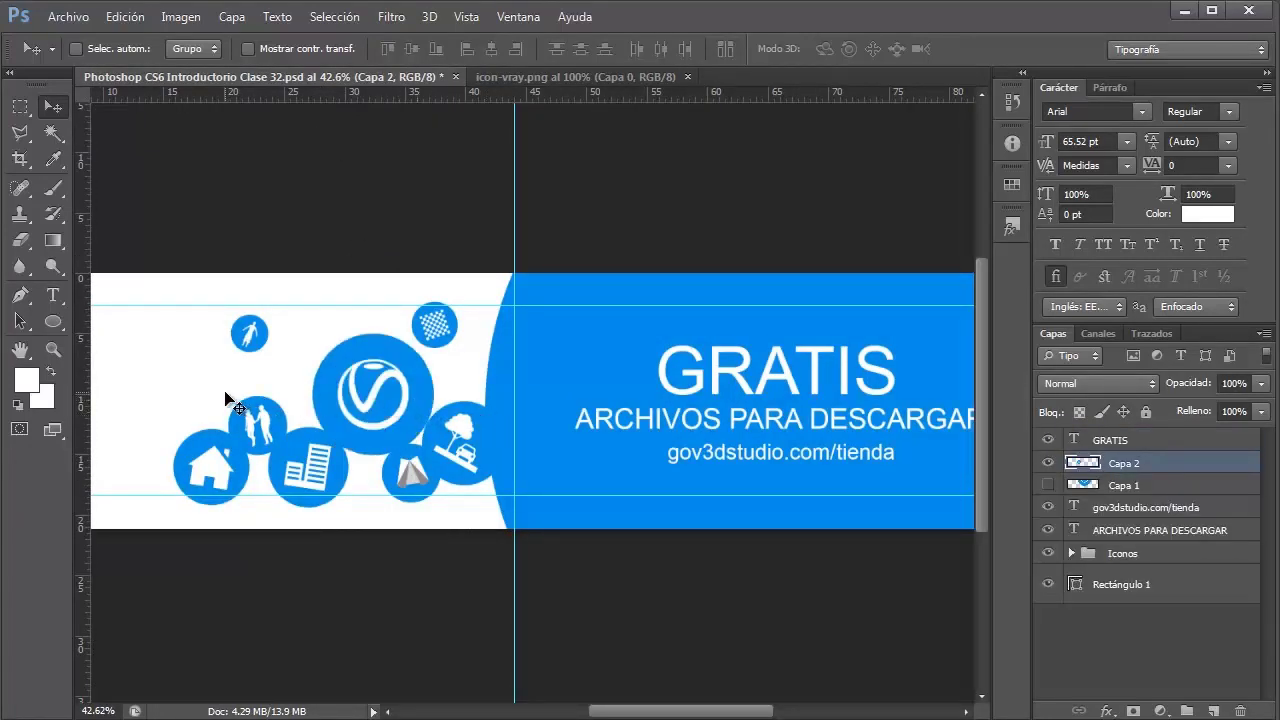
scroll(226, 400, "up", 2)
Step: Shrink Capa 2 to about 13% among the blue icon circles and zoom to check it
key("ctrl+t")
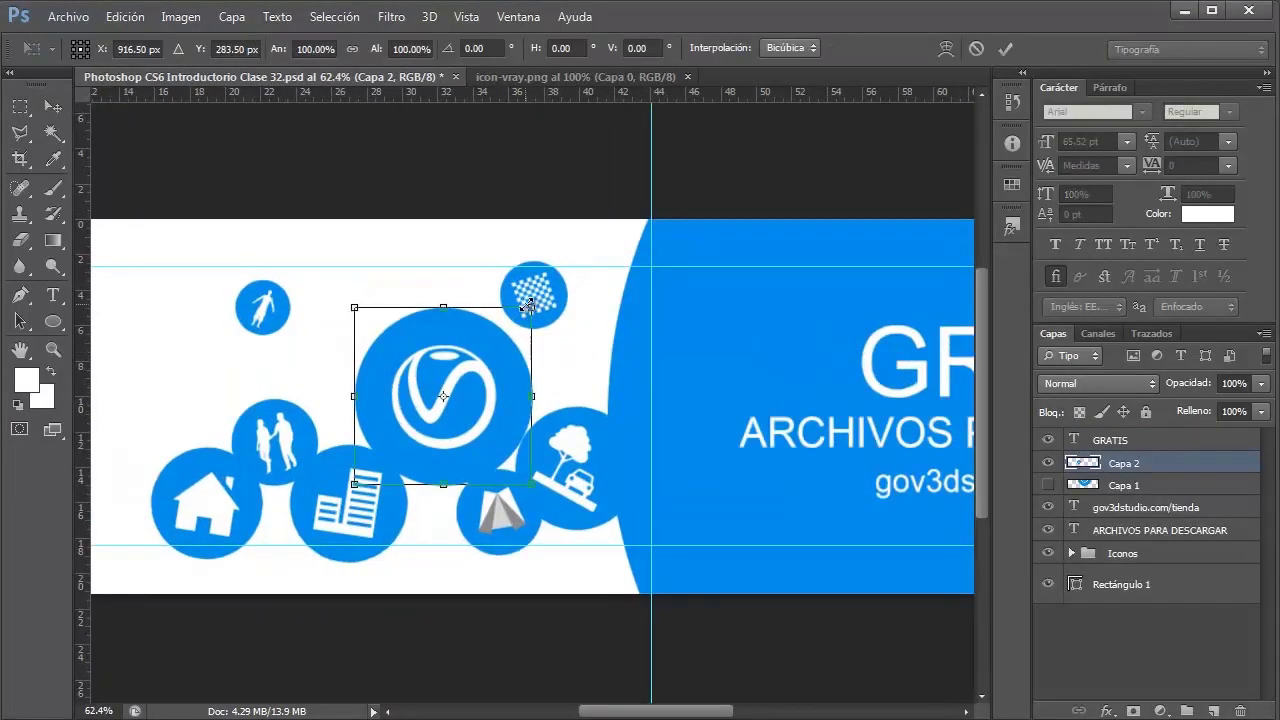
mouse_move(531, 310)
left_mouse_down()
mouse_move(376, 467)
mouse_move(382, 412)
left_mouse_up()
key("Return")
scroll(380, 410, "up", 2)
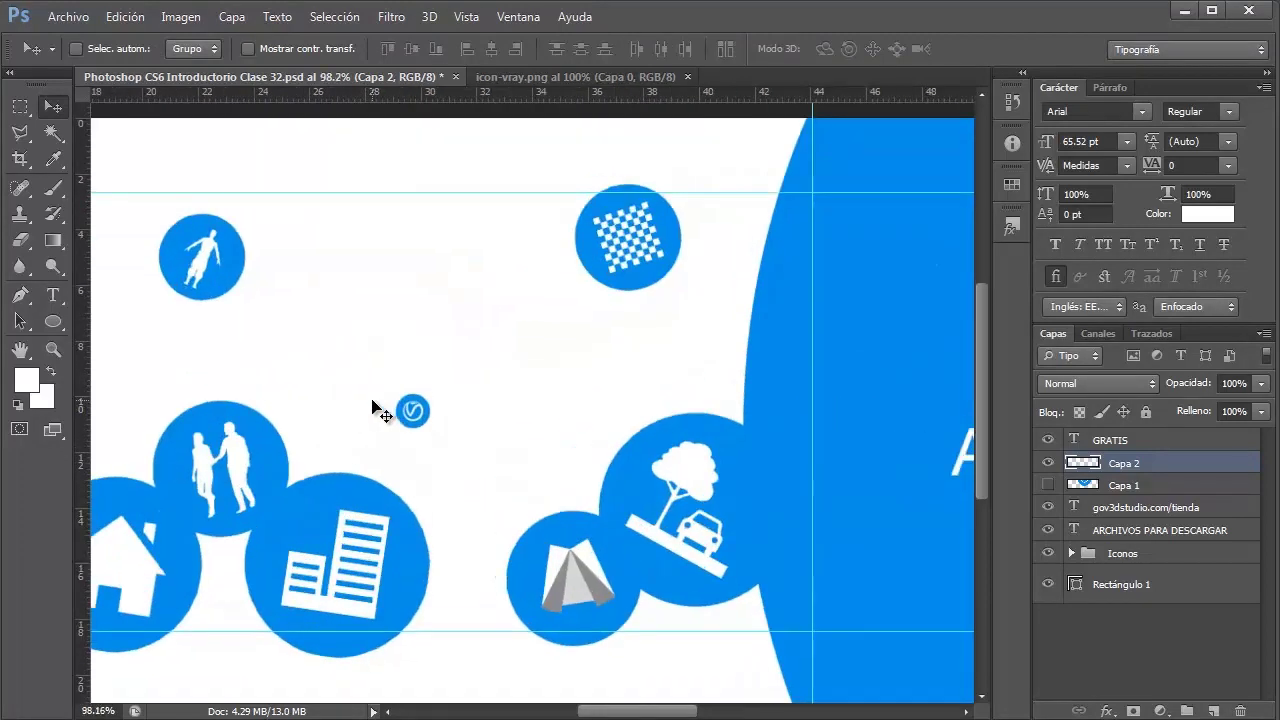
scroll(380, 410, "up", 3)
scroll(423, 420, "up", 3)
scroll(457, 405, "up", 2)
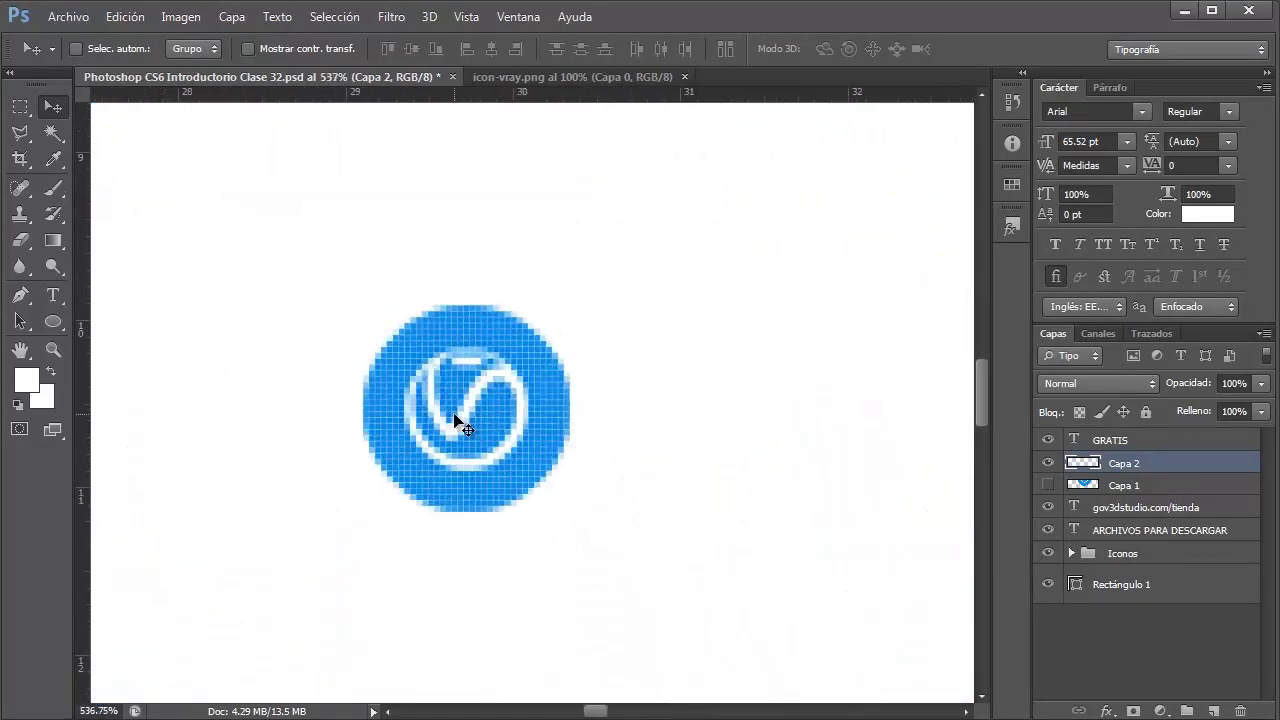
scroll(455, 415, "down", 3)
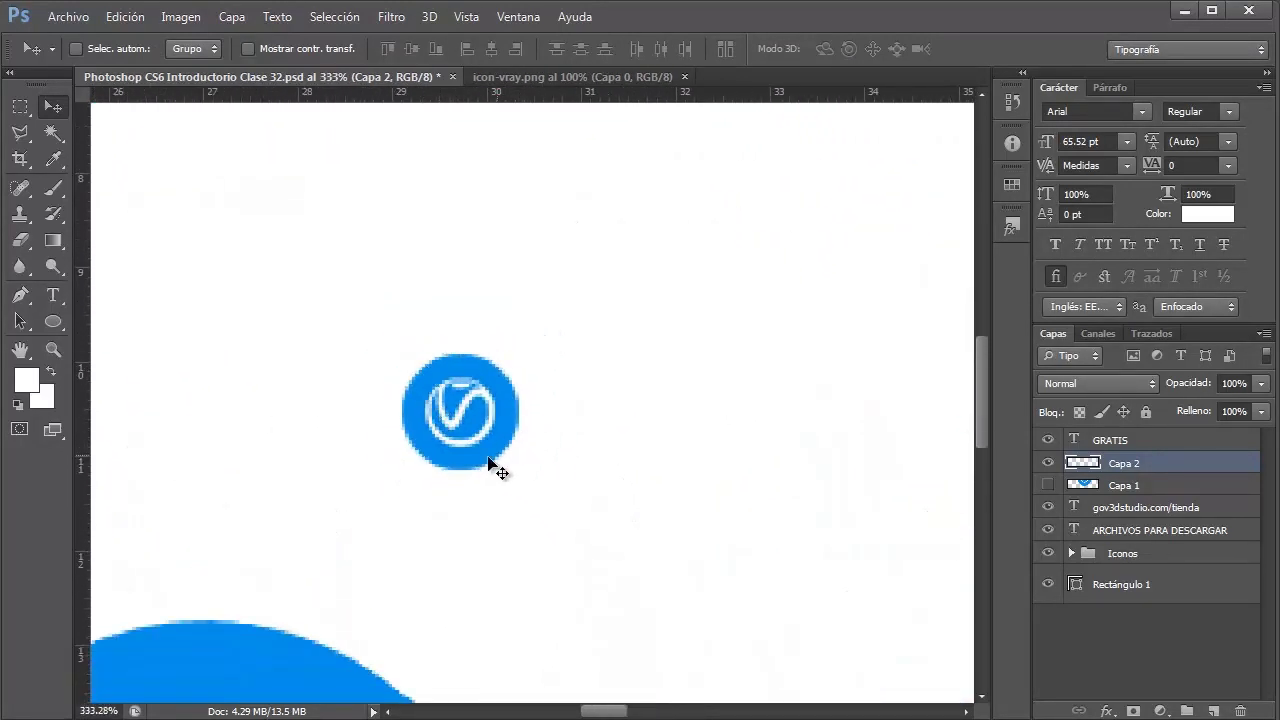
scroll(490, 462, "down", 1)
scroll(460, 440, "down", 2)
scroll(455, 432, "down", 2)
scroll(452, 428, "down", 1)
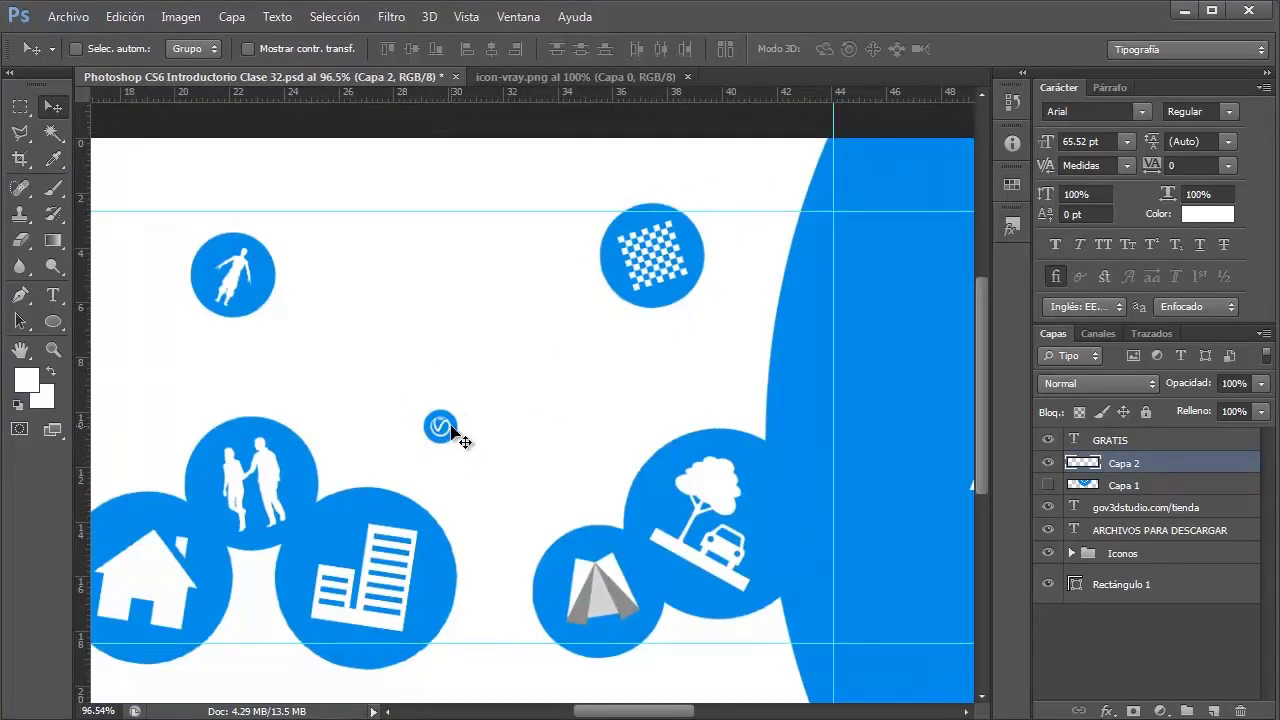
scroll(450, 428, "down", 1)
scroll(440, 428, "down", 1)
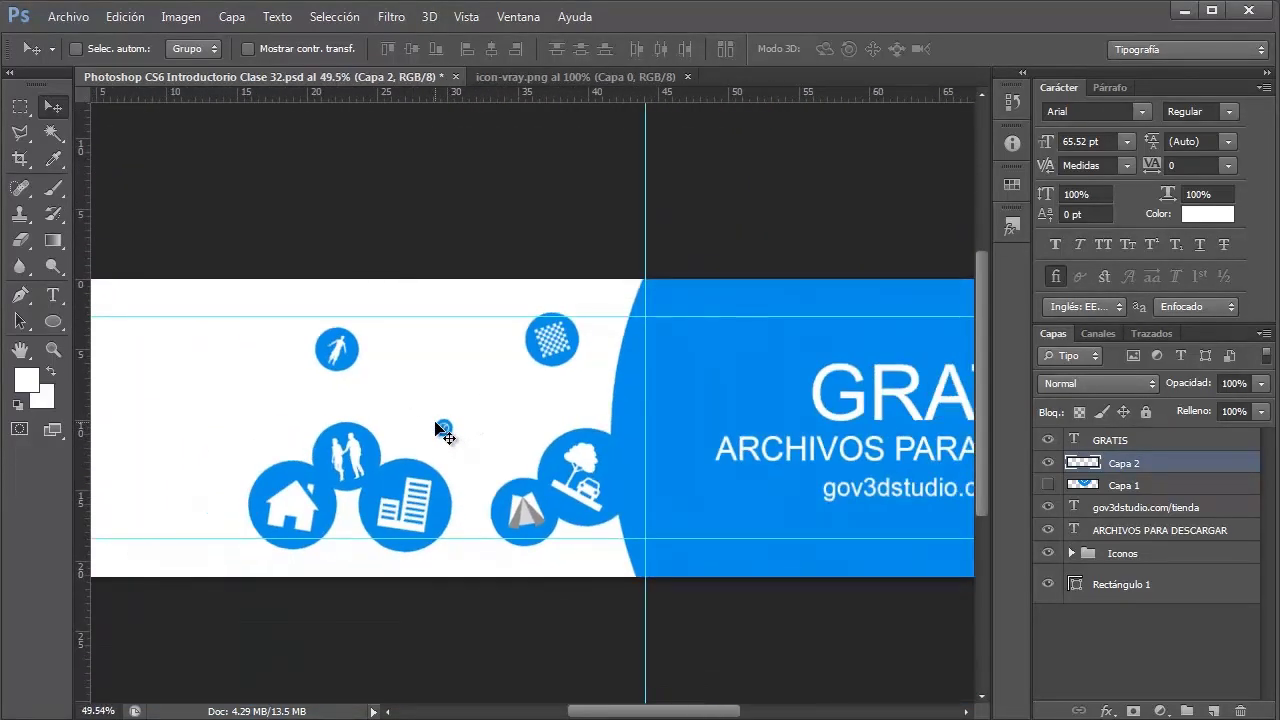
Step: Scale the small Capa 2 V-Ray logo up hugely and move it down-left across the banner
key("ctrl+t")
left_click_drag(461, 413, 918, 224)
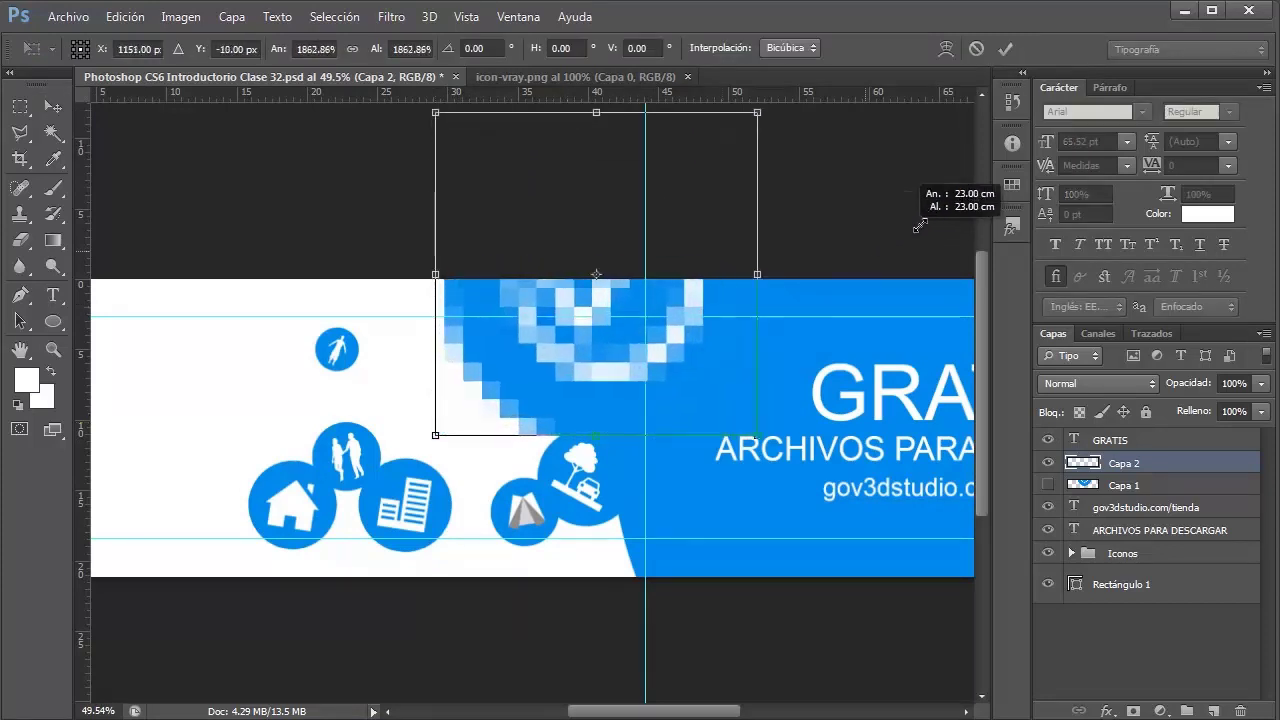
key("Return")
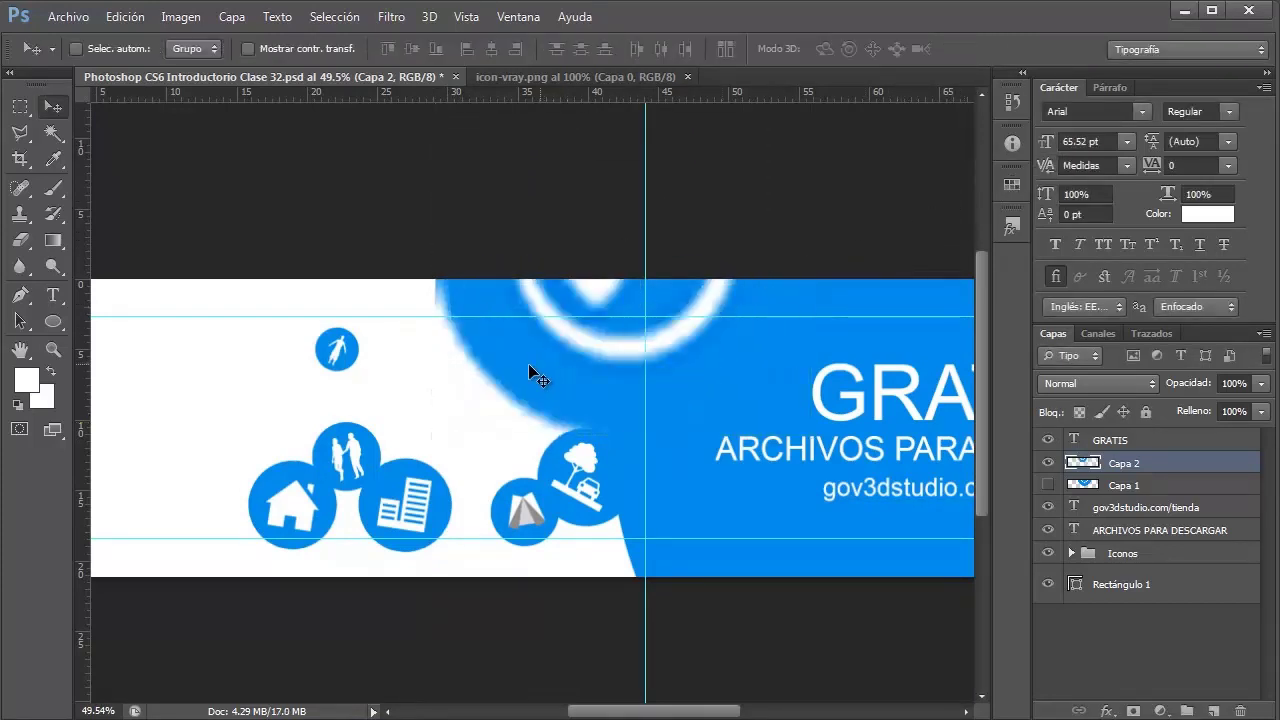
left_click_drag(528, 365, 188, 468)
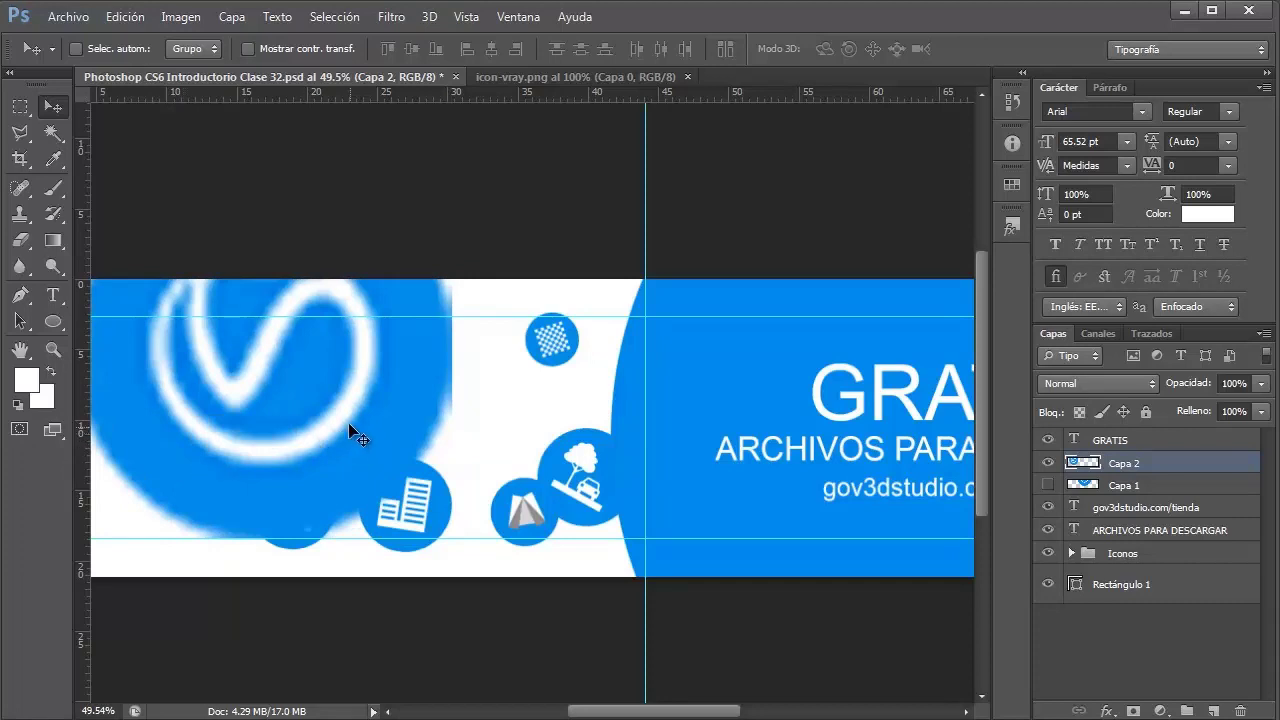
scroll(340, 420, "down", 1)
scroll(337, 409, "down", 1)
mouse_move(337, 409)
left_mouse_down()
mouse_move(324, 437)
mouse_move(311, 435)
mouse_move(316, 450)
left_mouse_up()
Step: Show the Capa 1 V-Ray ring, select it, and drag it down over the GRATIS area
left_click(1048, 485)
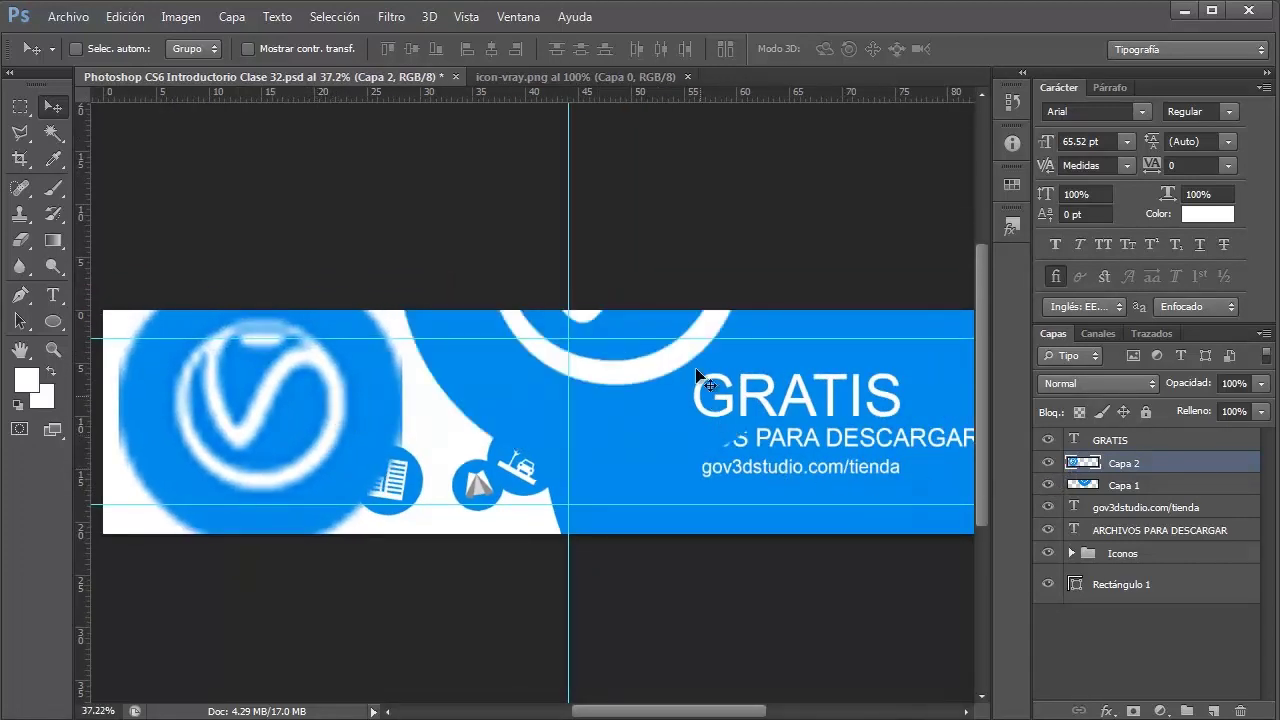
left_click_drag(700, 377, 686, 288)
right_click(487, 382)
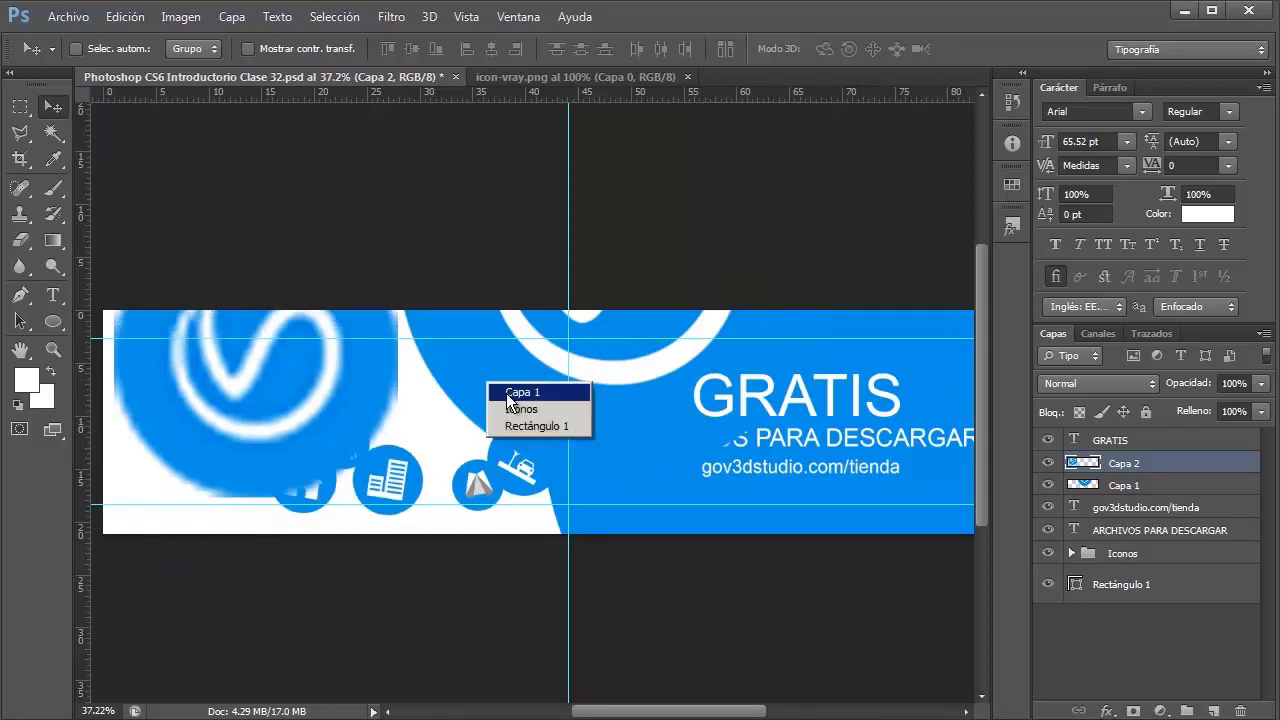
left_click(498, 394)
left_click_drag(514, 363, 518, 471)
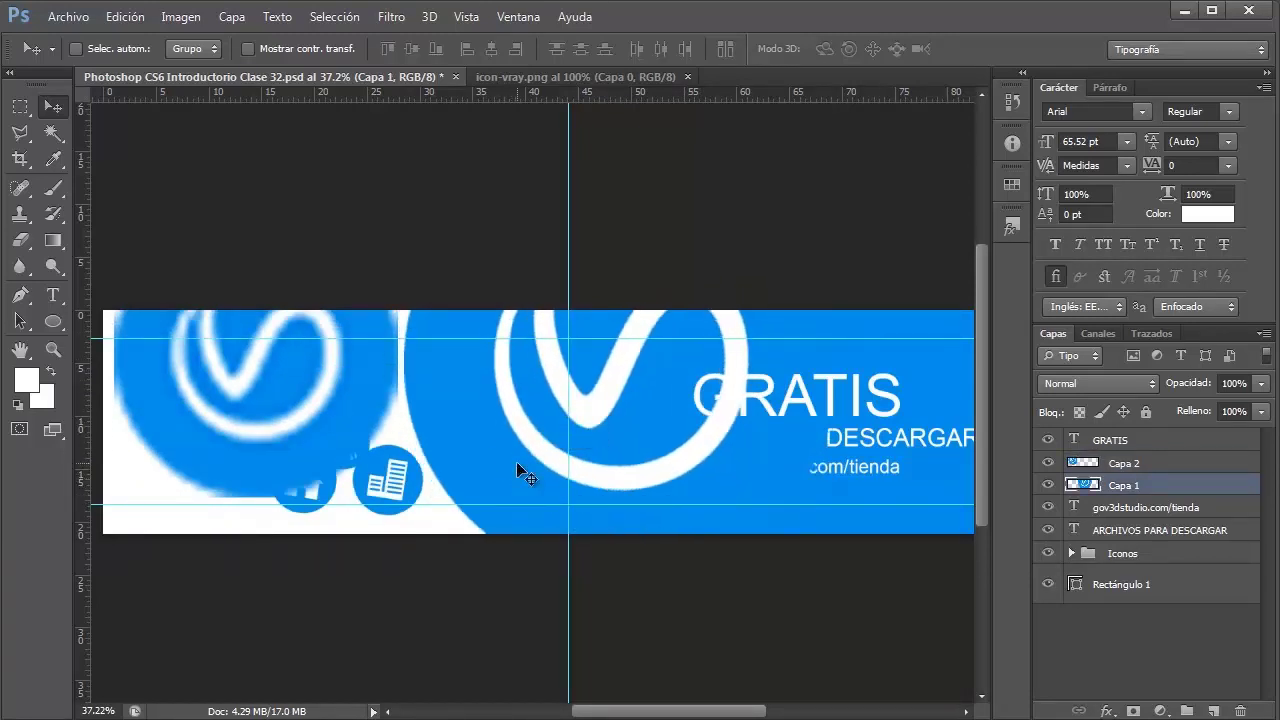
scroll(430, 488, "up", 2)
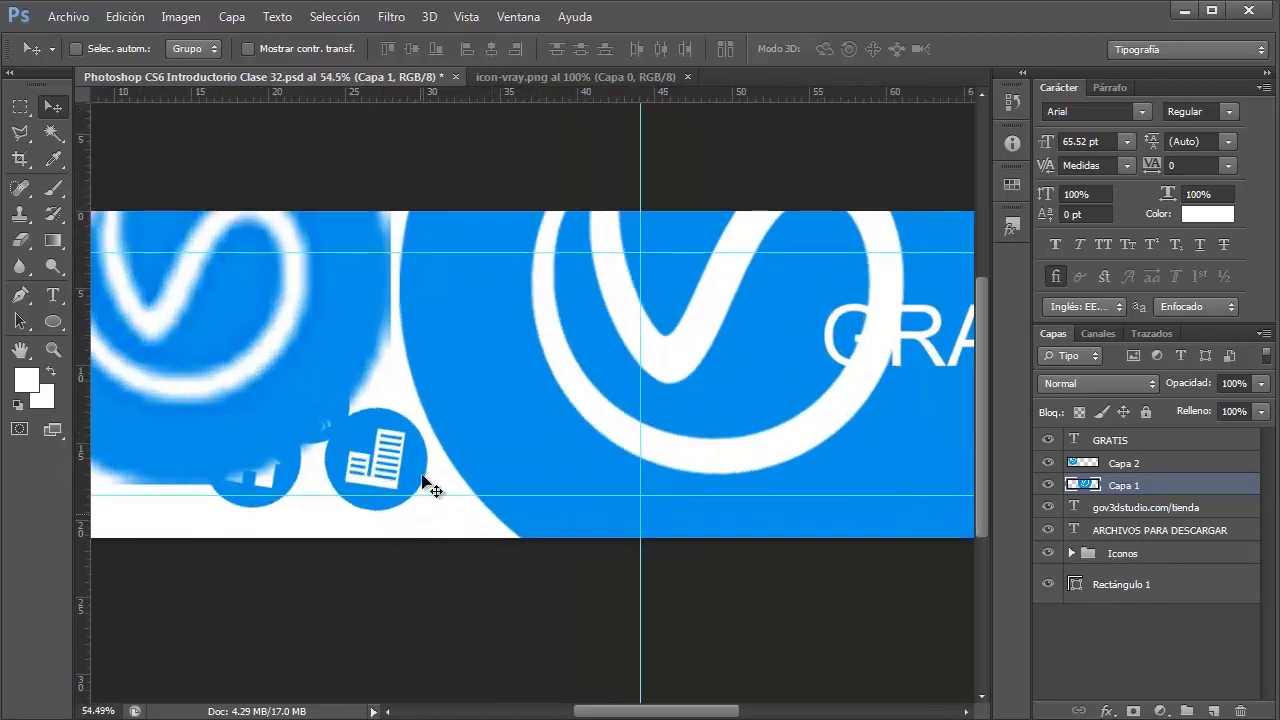
scroll(445, 478, "up", 3)
scroll(448, 458, "up", 2)
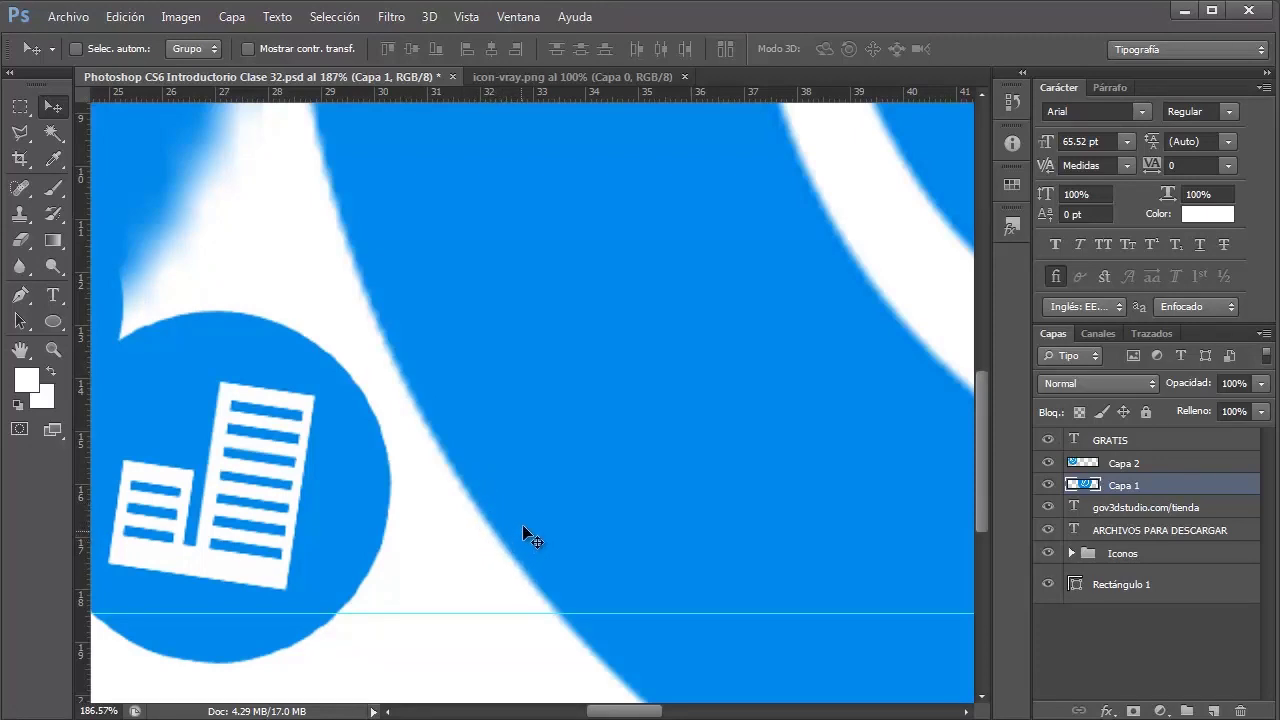
scroll(530, 500, "down", 2)
scroll(544, 477, "down", 3)
scroll(309, 371, "down", 2)
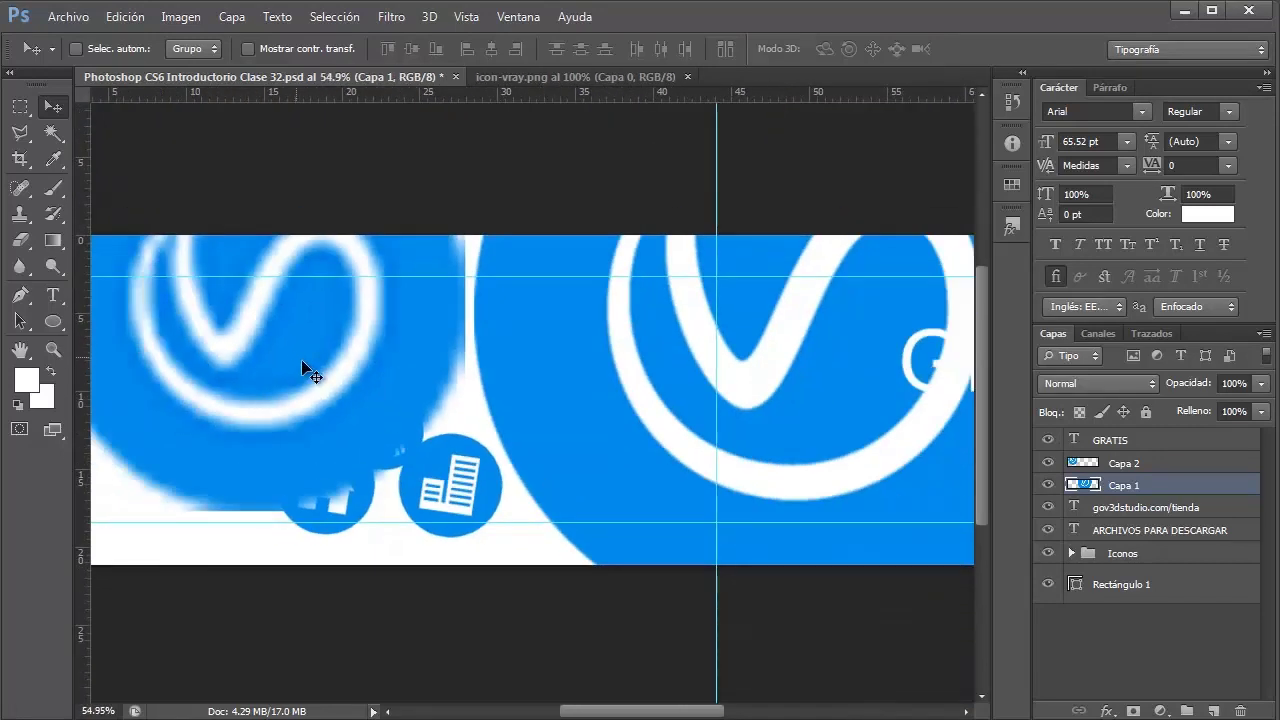
Step: Zoom out to view the whole banner with the Capa 1 ring across its middle
scroll(306, 368, "down", 1)
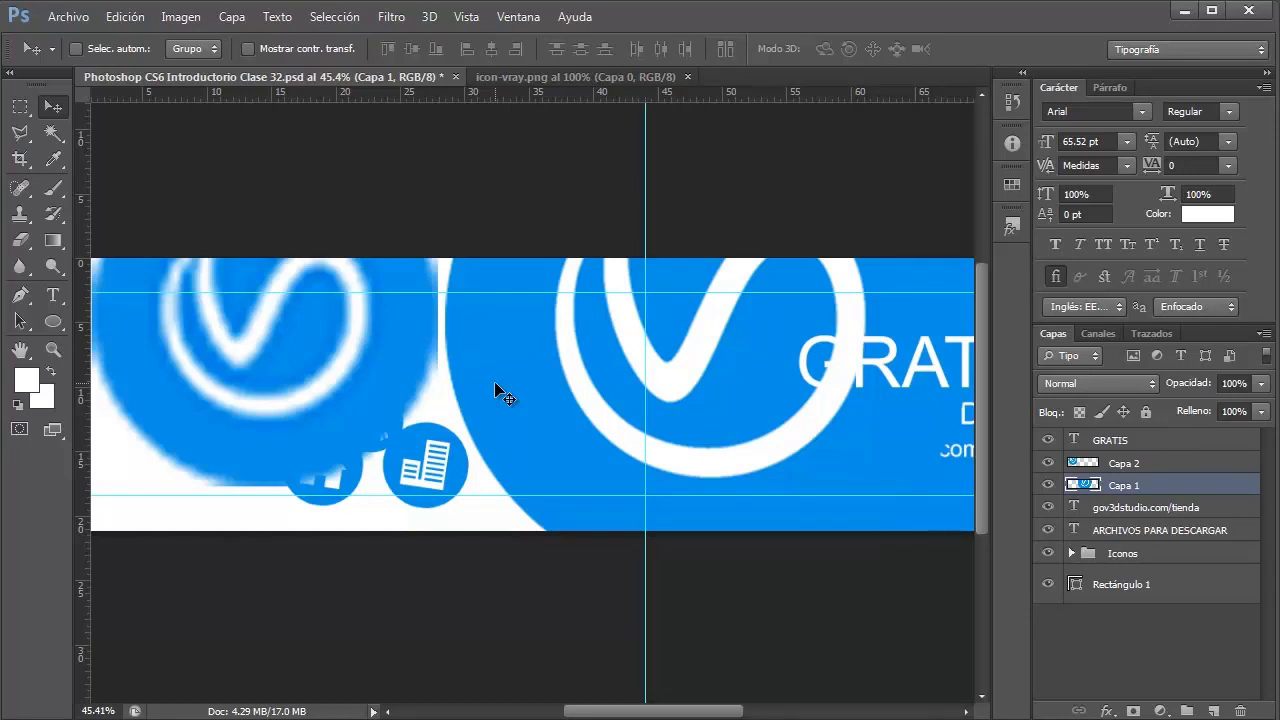
scroll(494, 381, "down", 2)
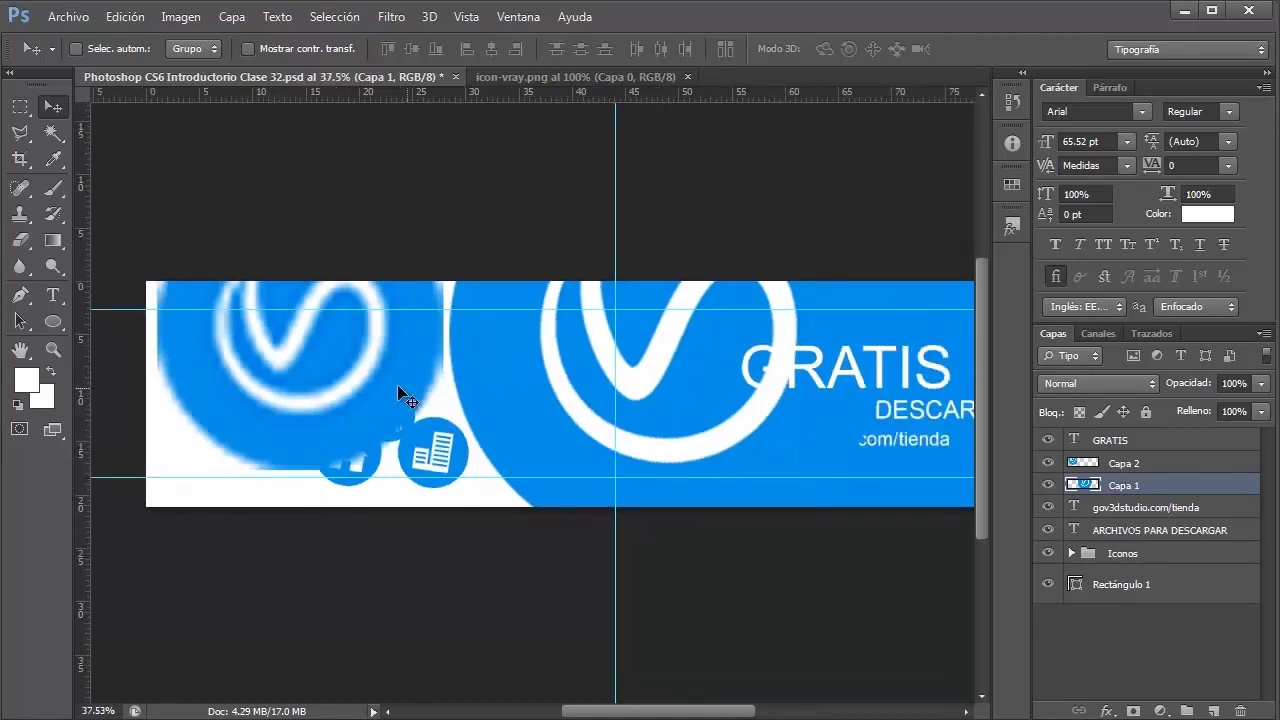
scroll(400, 394, "down", 1)
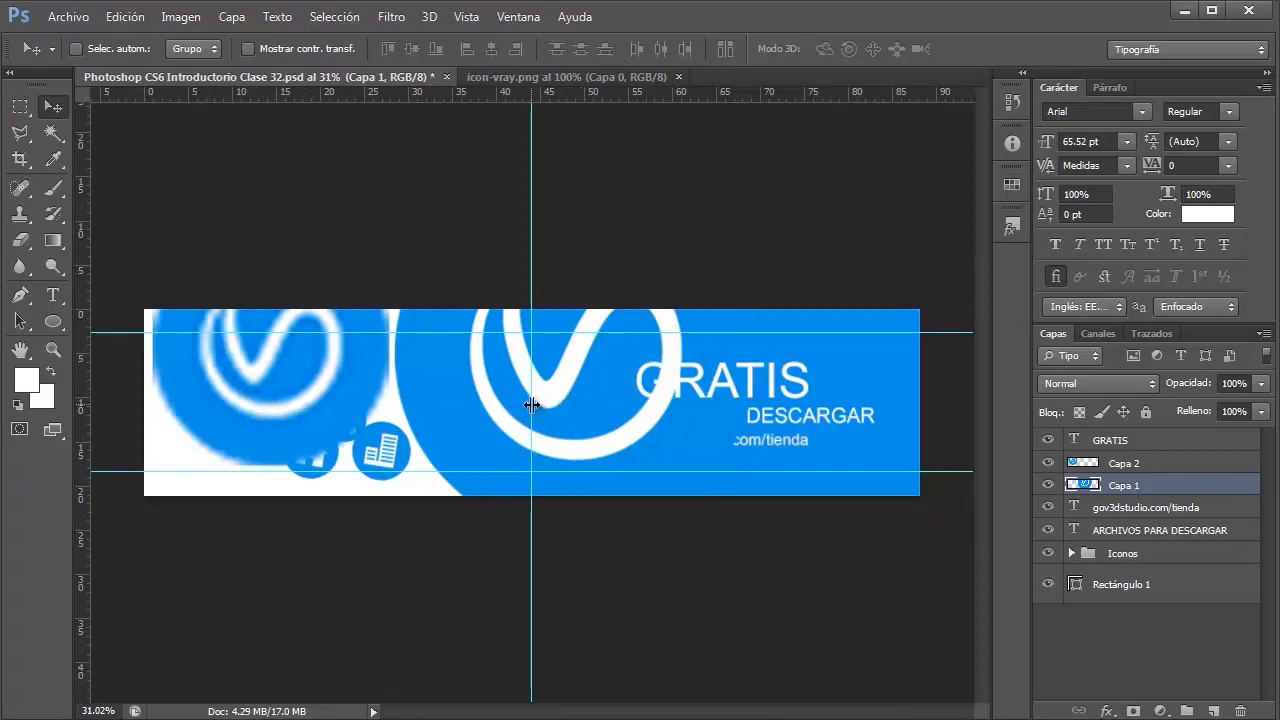
Step: Hide both V-Ray layers and draw a red (ff0000) ellipse circle among the icons
left_click(1047, 485)
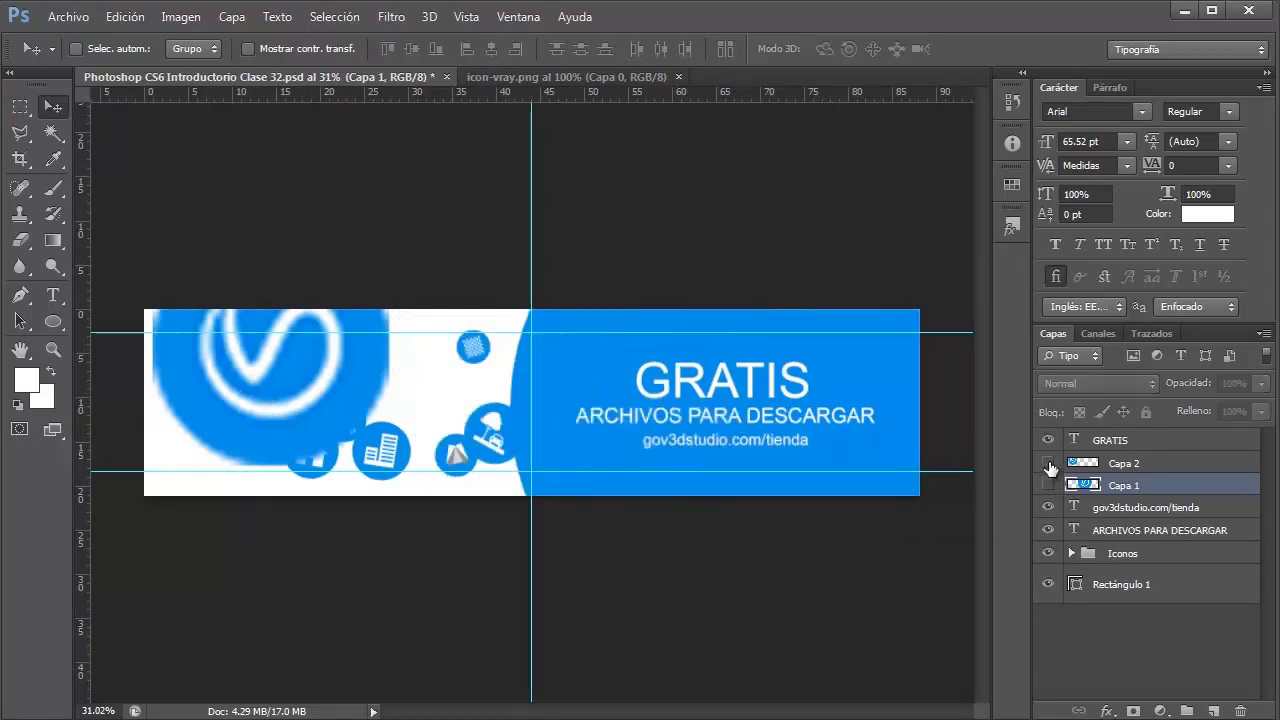
left_click(1047, 463)
key("ctrl+plus")
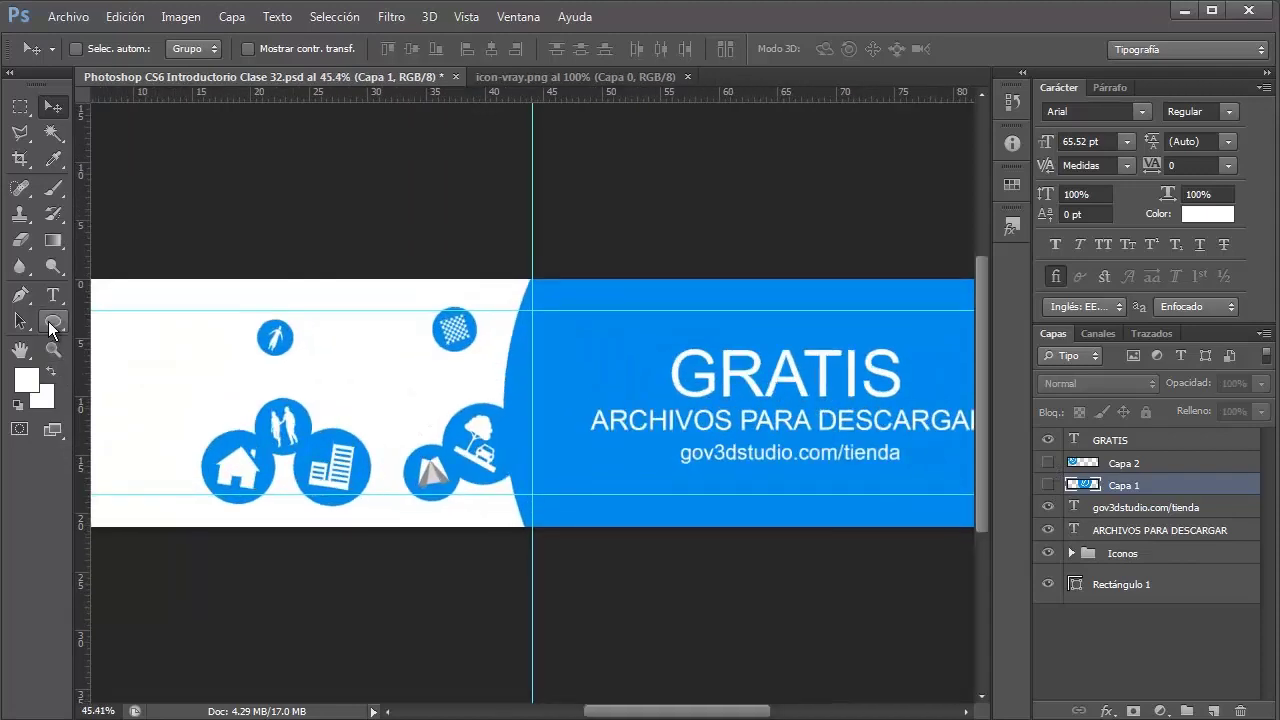
left_click(51, 324)
left_click_drag(310, 360, 410, 460)
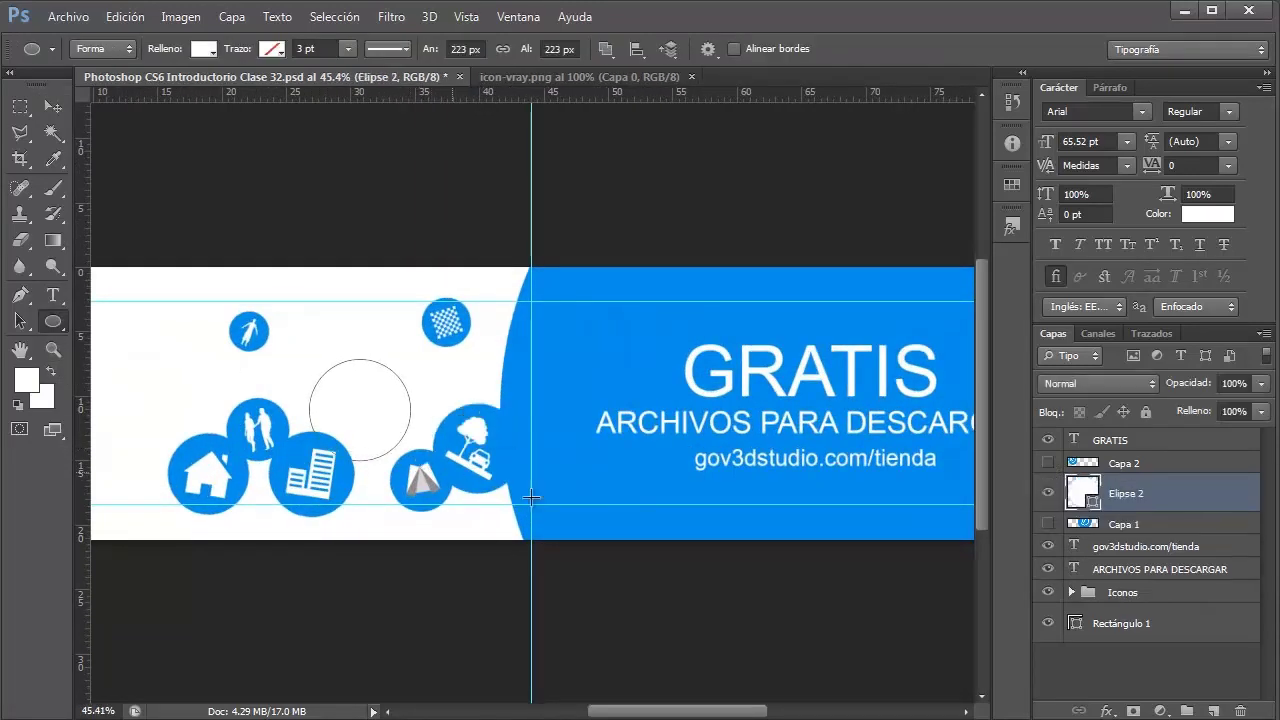
double_click(1081, 492)
type("ff0000")
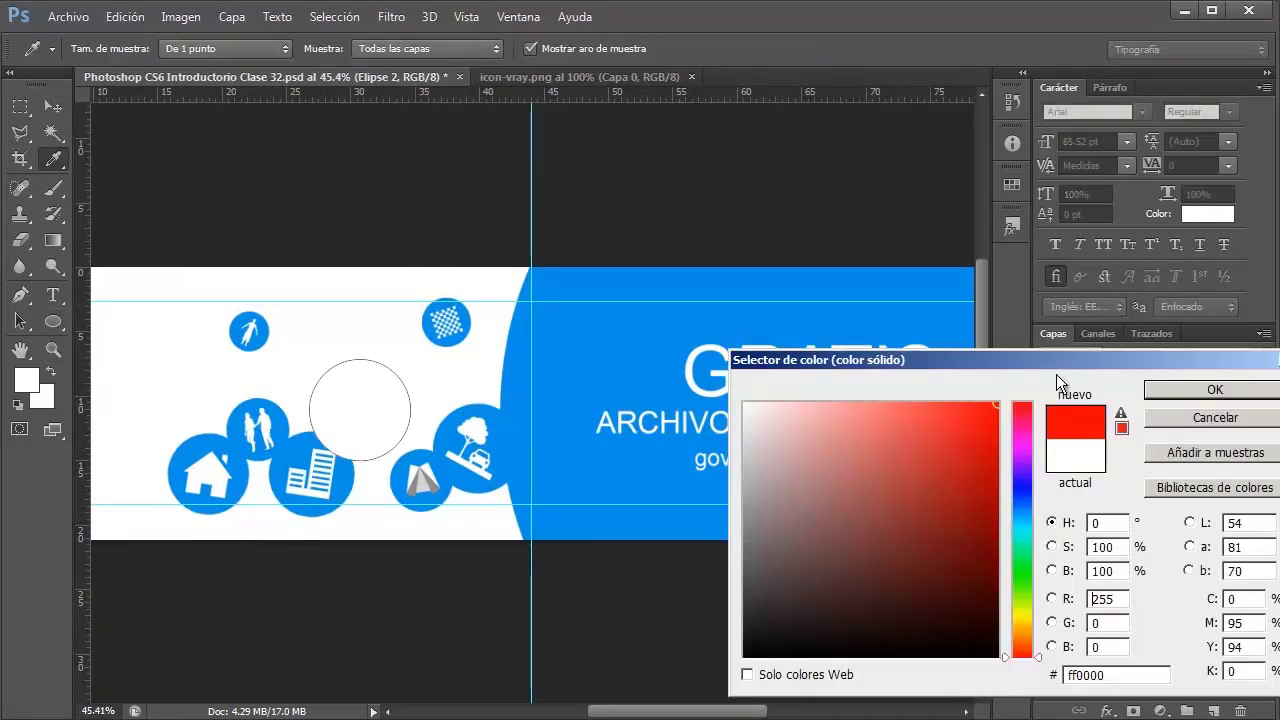
left_click(1205, 390)
Step: Scale the red Elipse 2 circle up about fourfold, then shrink it toward a tiny dot
left_click(53, 106)
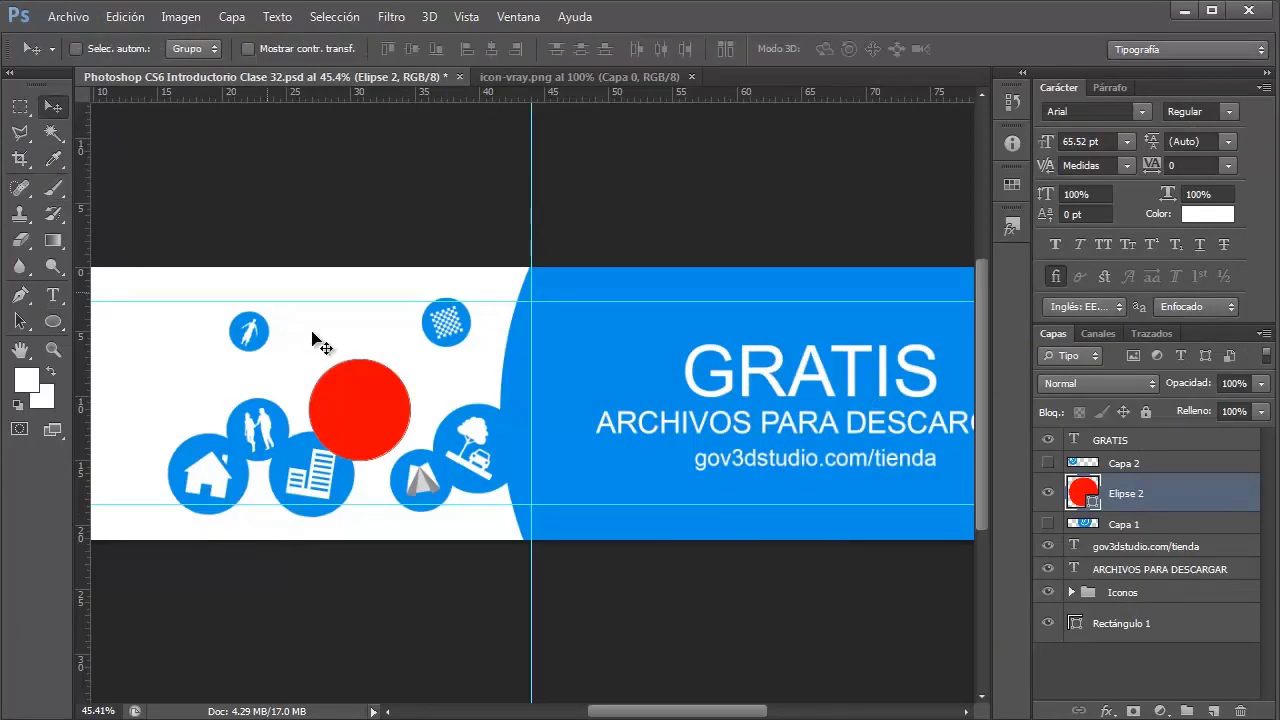
scroll(330, 400, "up", 1)
scroll(330, 400, "down", 1)
key("ctrl+t")
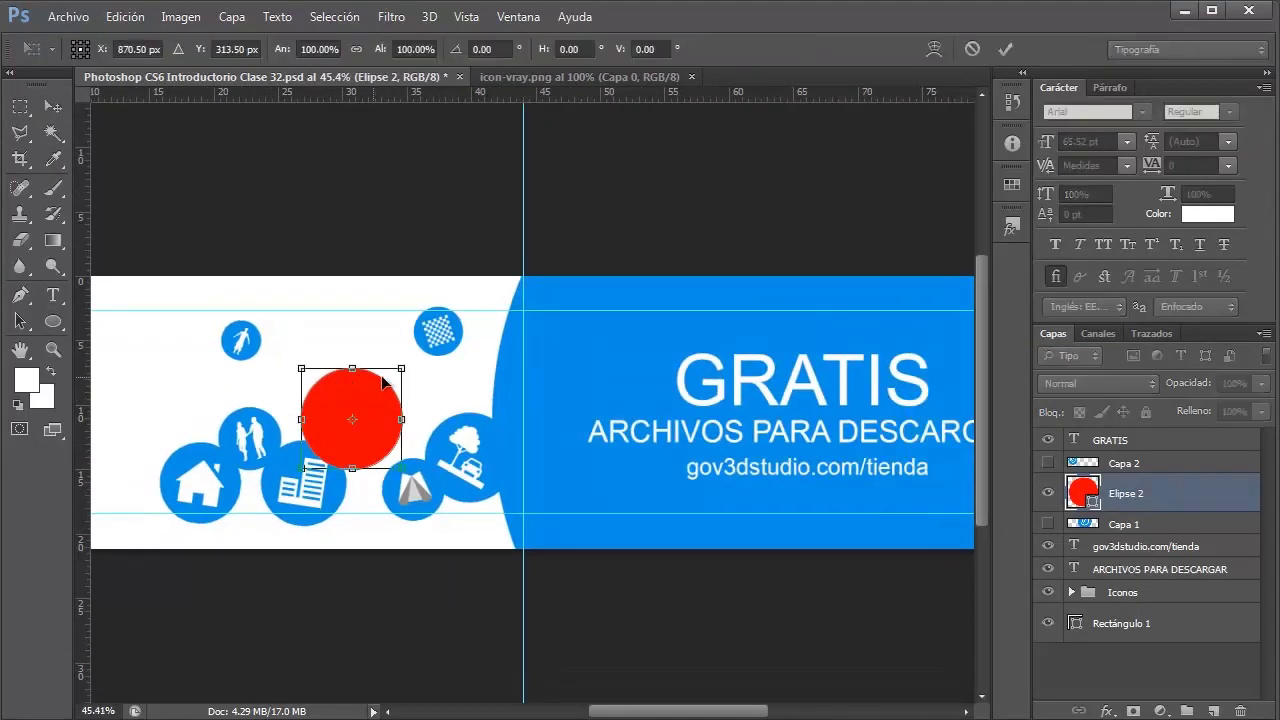
left_click_drag(401, 369, 770, 165)
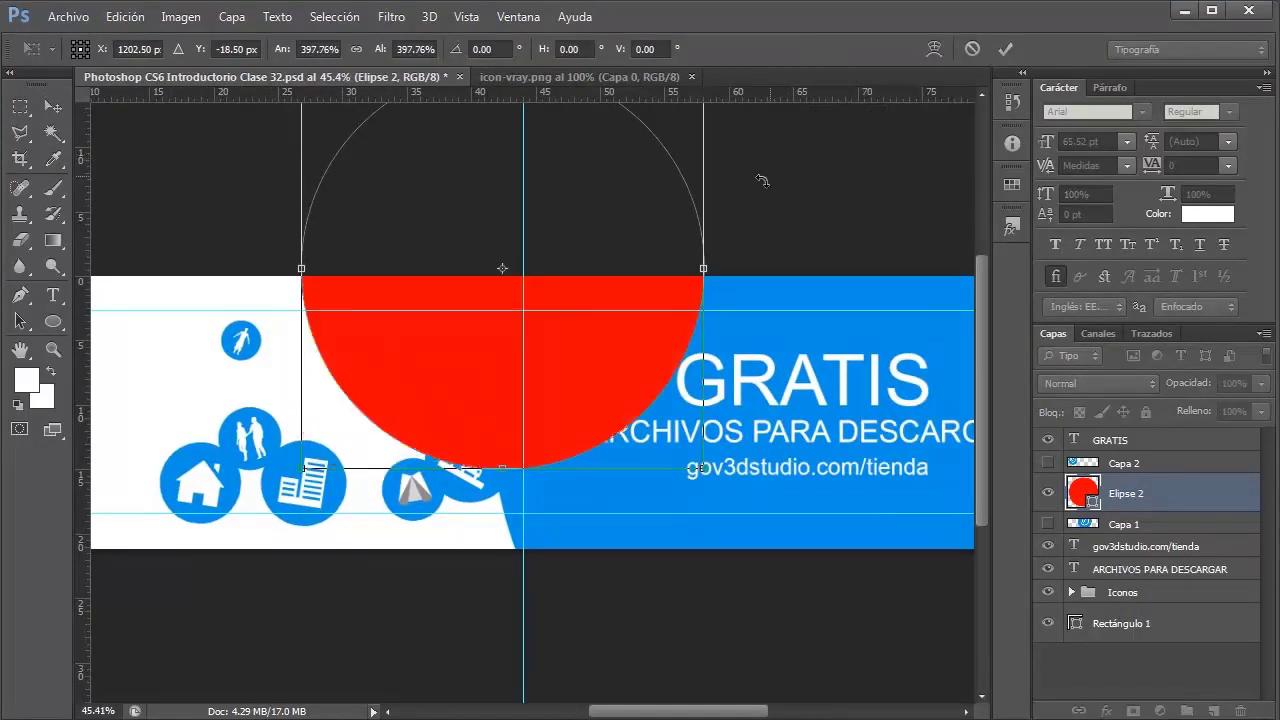
key("Return")
scroll(425, 387, "up", 1)
scroll(386, 457, "up", 1)
scroll(414, 420, "up", 1)
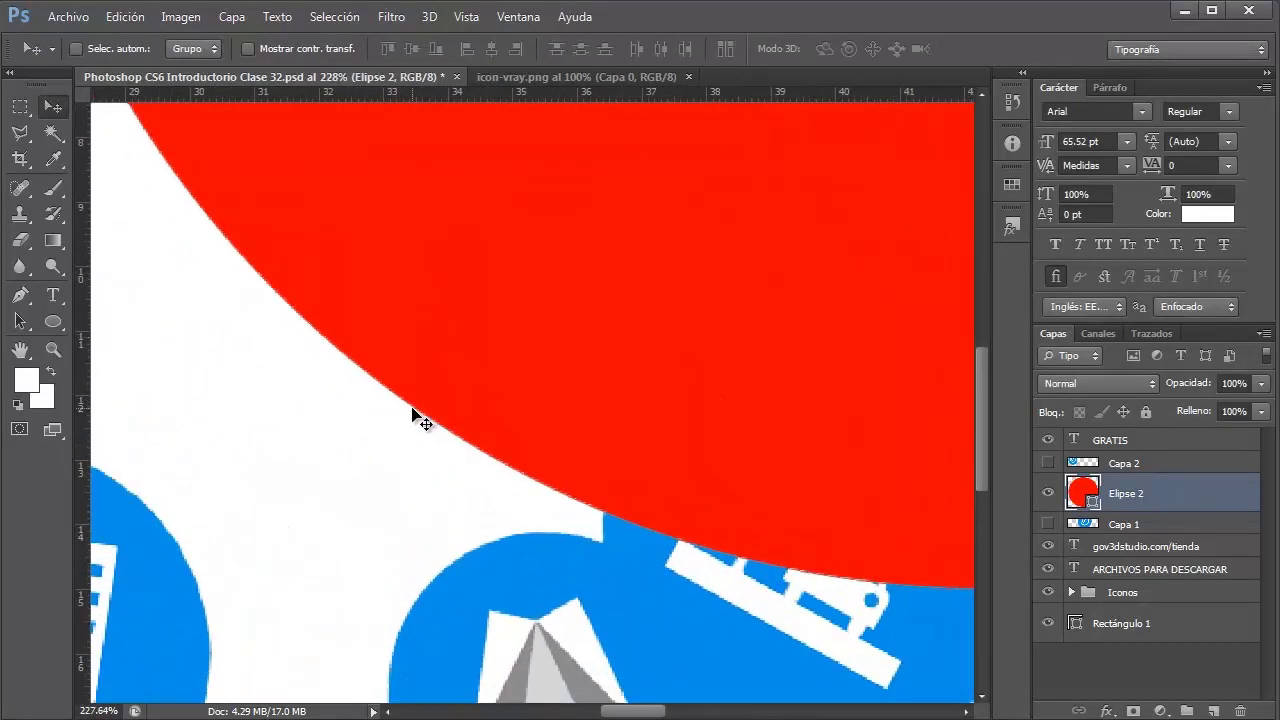
scroll(412, 418, "down", 3)
key("ctrl+t")
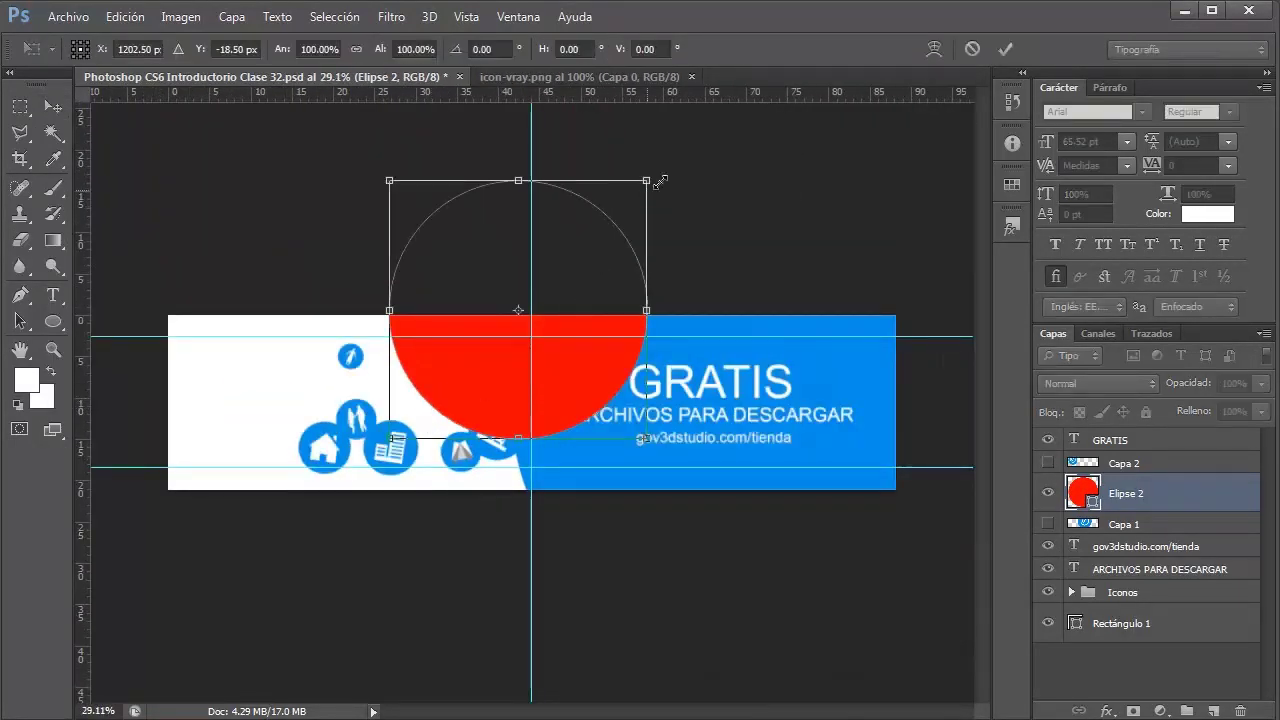
left_click_drag(650, 180, 397, 413)
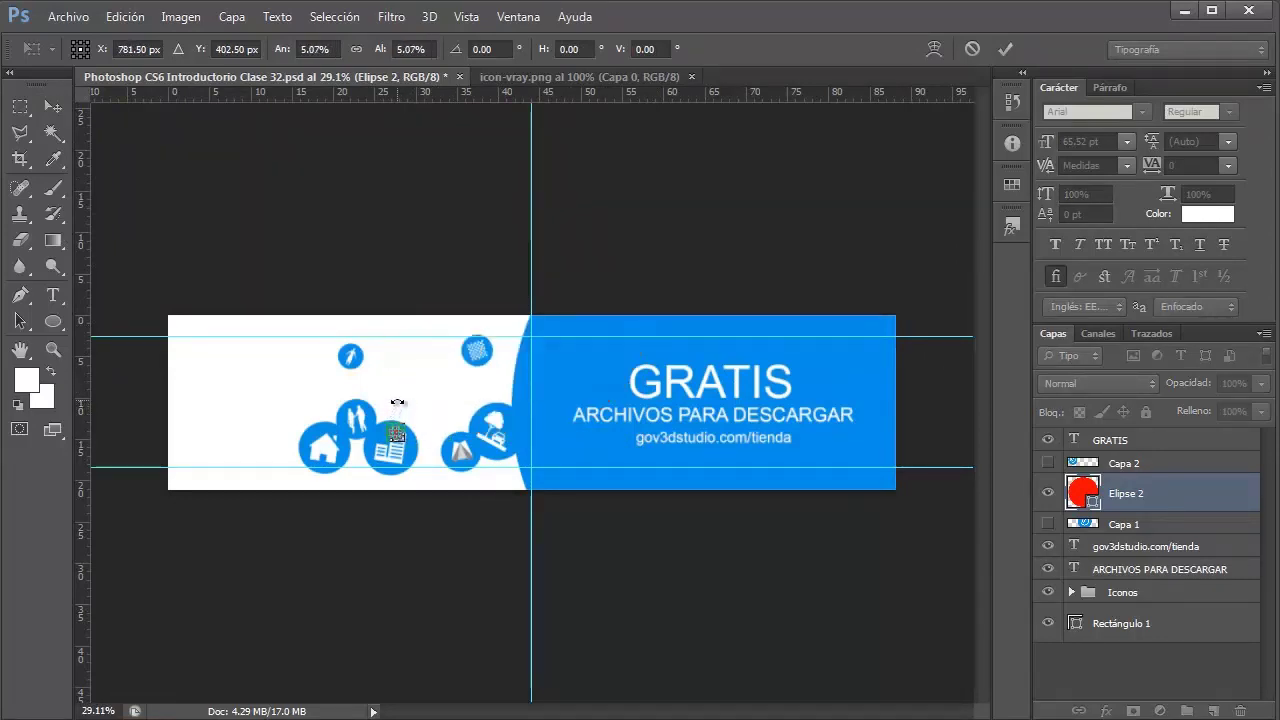
Step: Commit the tiny red dot and move it up-right over the building icon
key("Return")
scroll(397, 460, "up", 2)
scroll(470, 465, "up", 5)
scroll(470, 465, "up", 1)
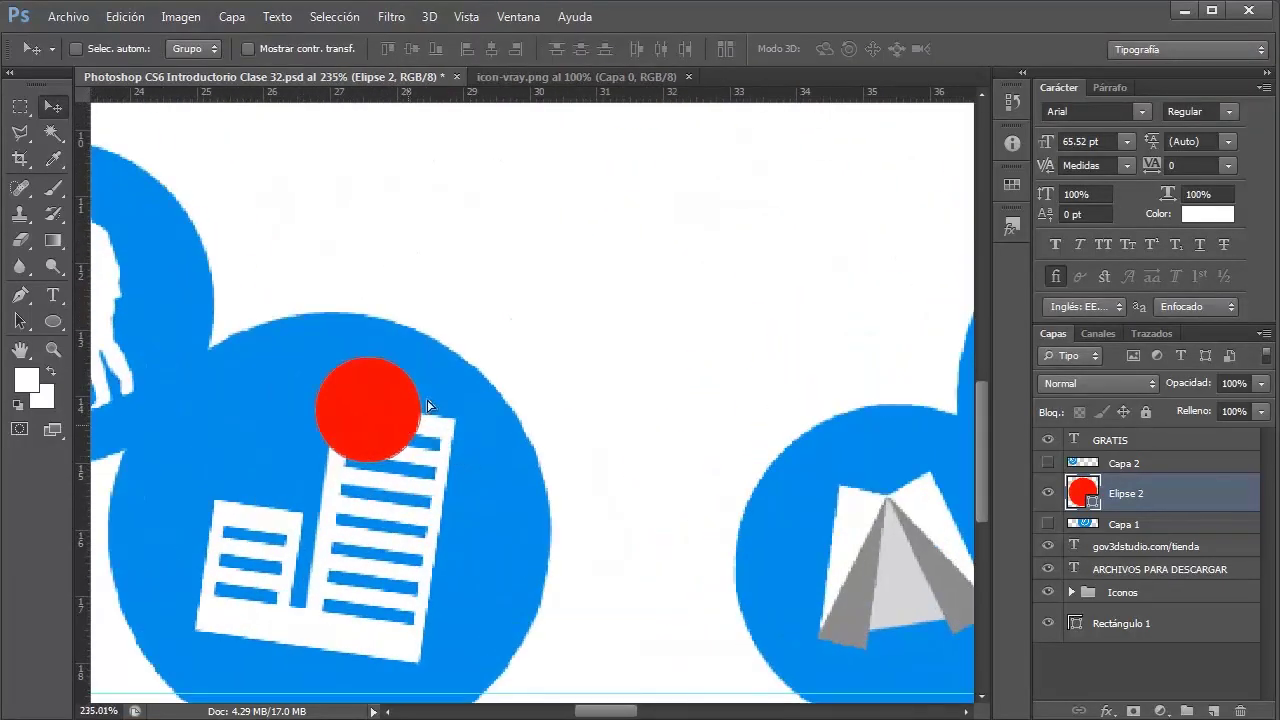
mouse_move(415, 437)
left_mouse_down()
mouse_move(598, 330)
mouse_move(594, 320)
left_mouse_up()
Step: Shrink the red circle to a tiny dot again and commit it
key("ctrl+t")
scroll(604, 262, "up", 3)
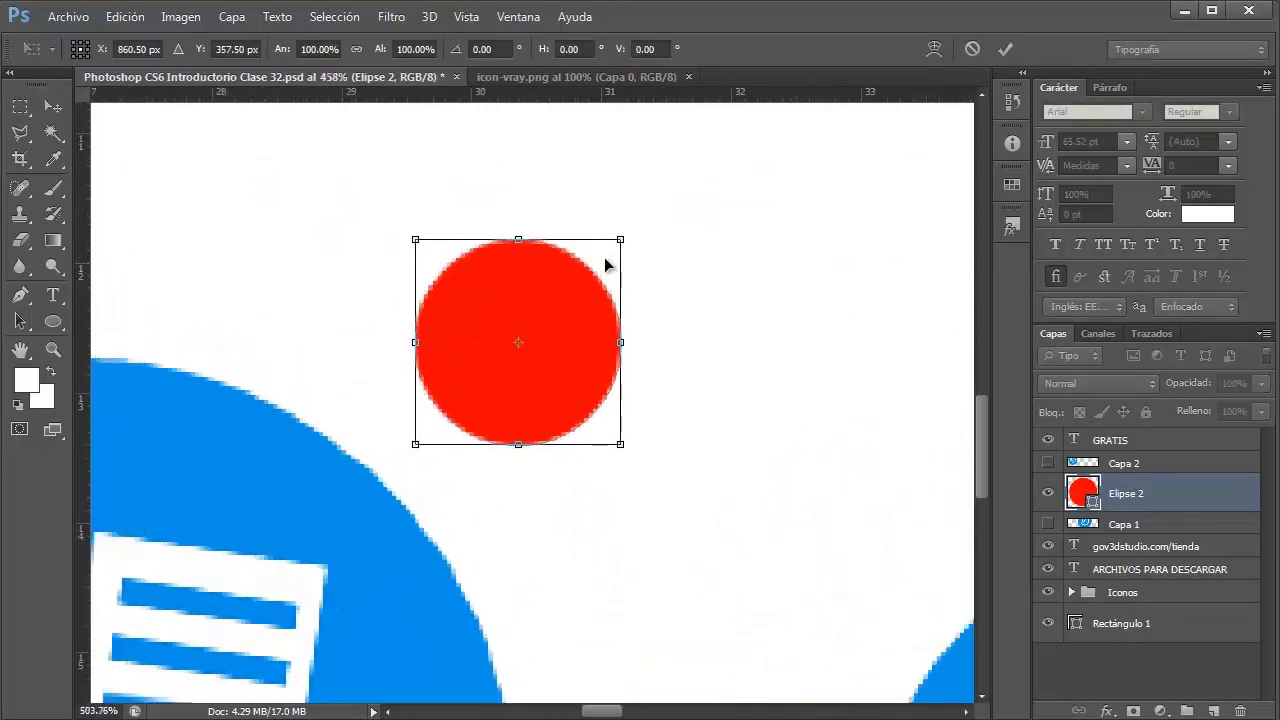
scroll(604, 258, "up", 1)
mouse_move(632, 237)
left_mouse_down()
mouse_move(466, 372)
mouse_move(413, 440)
left_mouse_up()
key("Return")
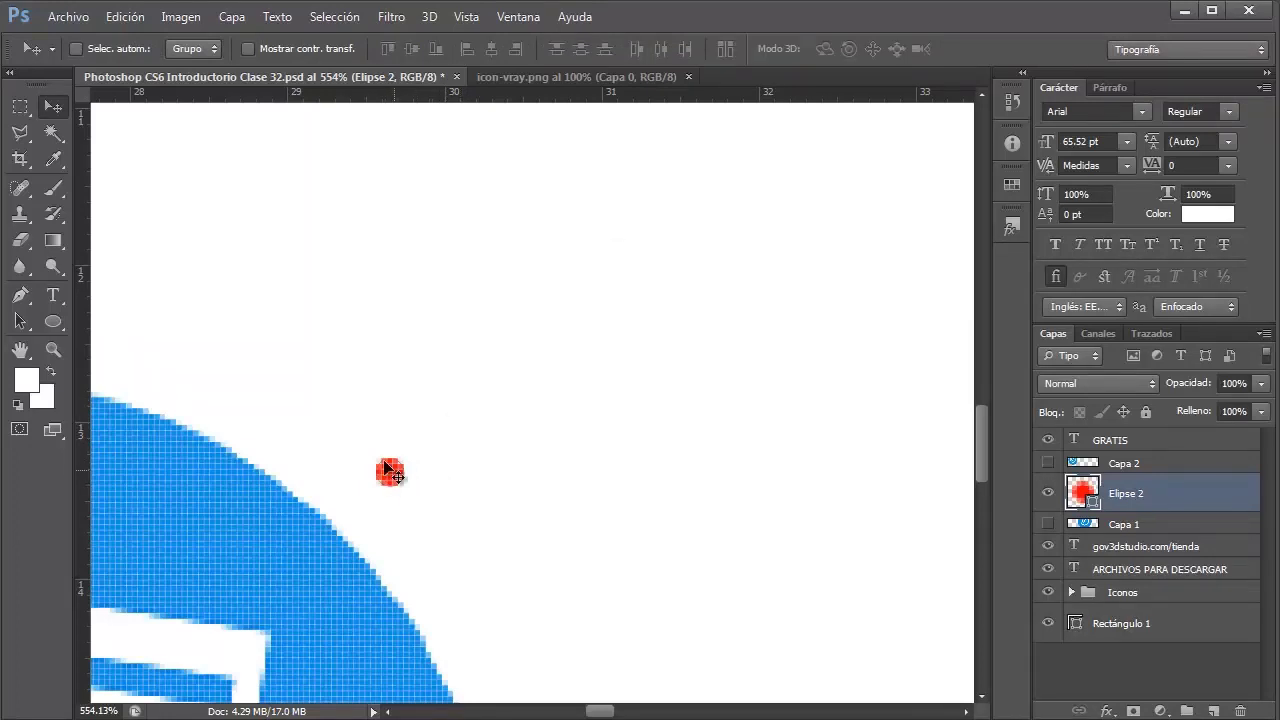
scroll(385, 468, "down", 2)
scroll(371, 457, "down", 2)
scroll(334, 443, "down", 2)
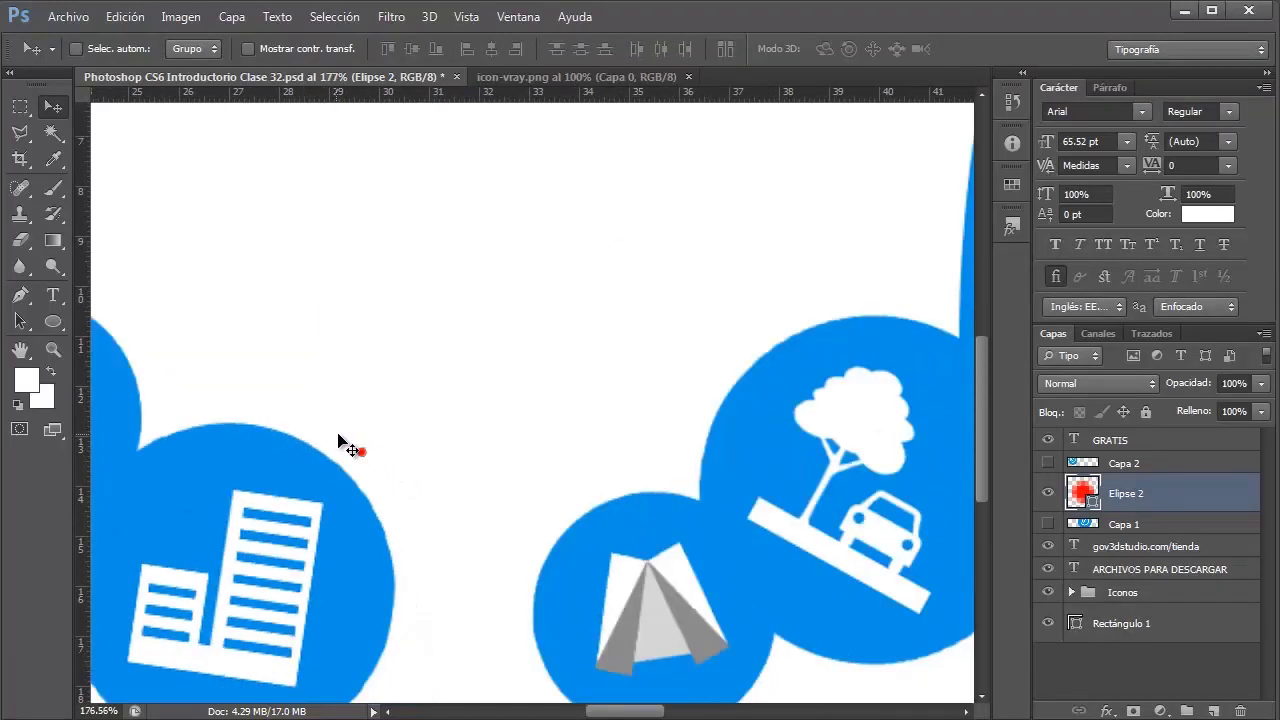
Step: Scale the red dot into a large disc straddling the banner's top edge left of GRATIS
key("ctrl+t")
left_click_drag(366, 450, 740, 246)
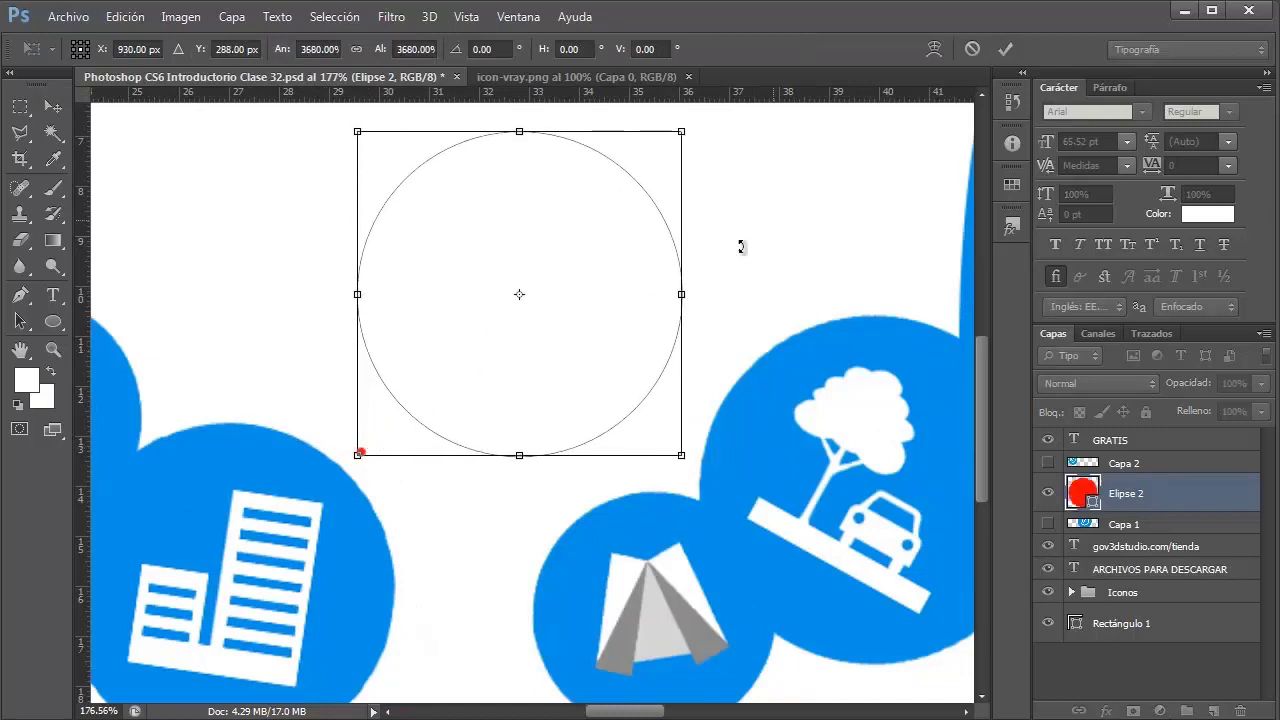
scroll(330, 450, "down", 1)
scroll(330, 450, "down", 5)
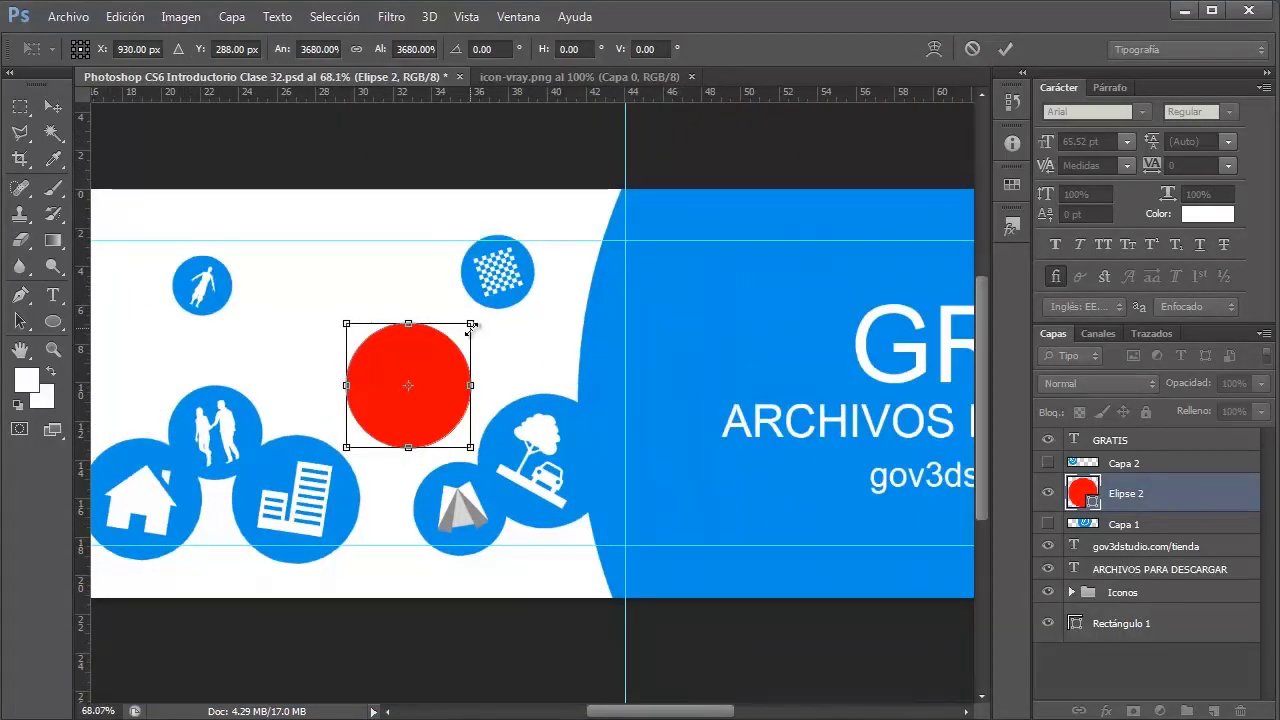
left_click_drag(474, 321, 707, 150)
key("Return")
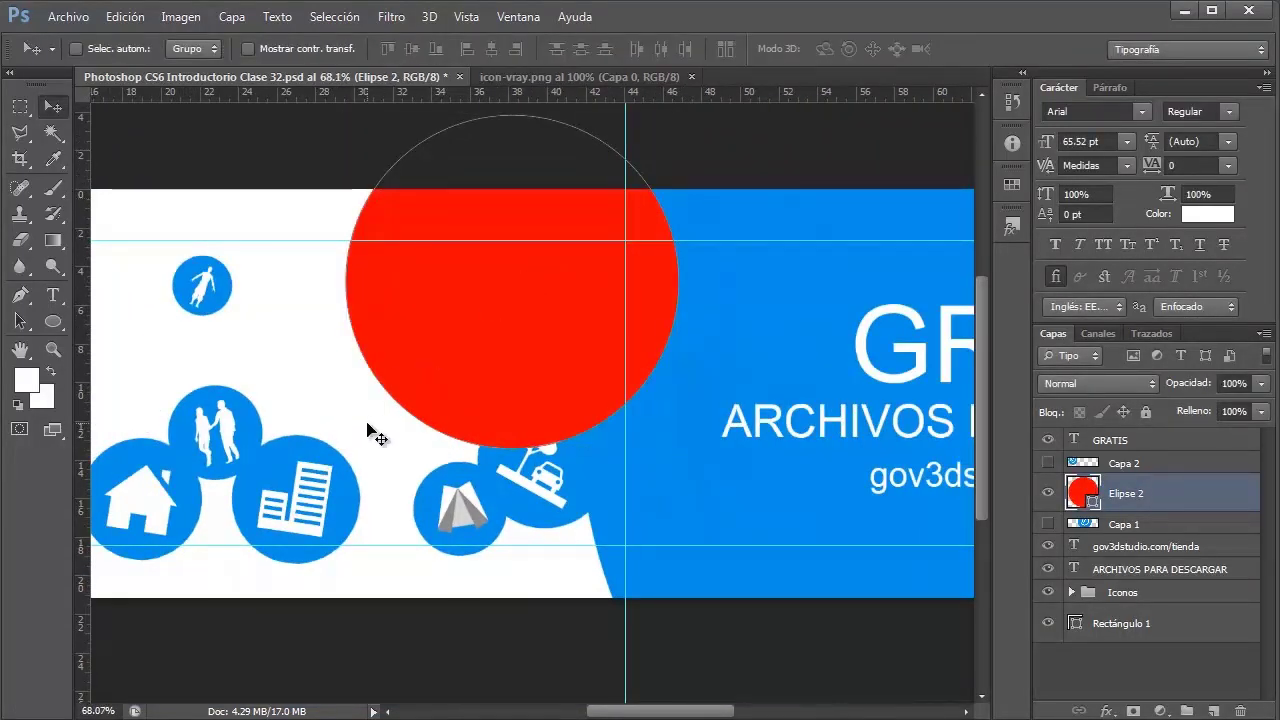
scroll(376, 435, "up", 5)
scroll(376, 435, "up", 1)
scroll(486, 400, "up", 1)
scroll(486, 409, "up", 1)
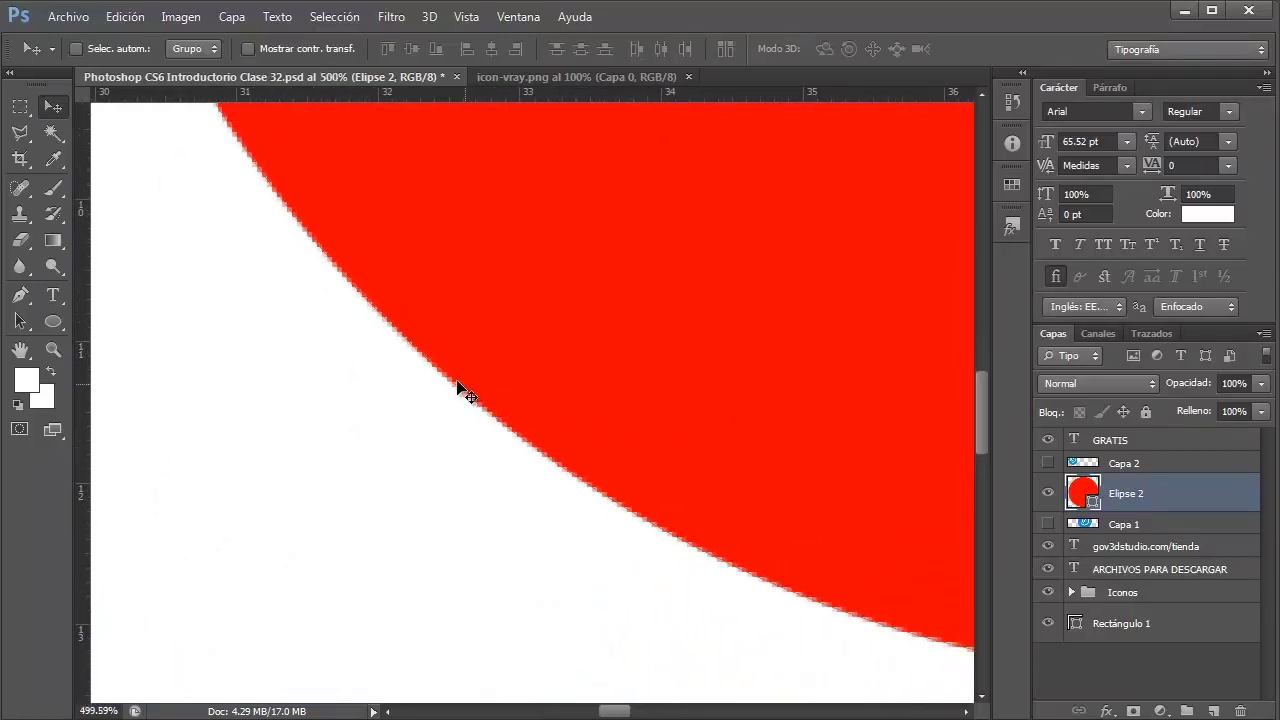
scroll(517, 405, "down", 3)
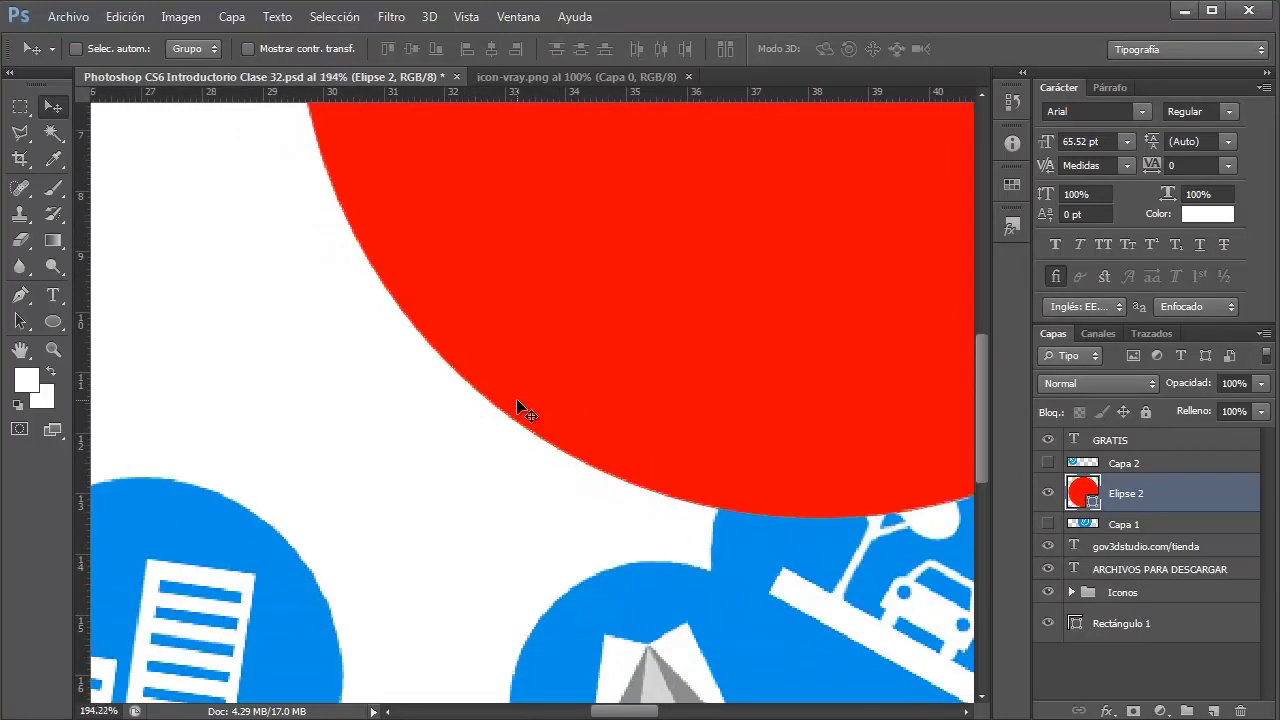
scroll(474, 400, "down", 3)
scroll(478, 404, "down", 1)
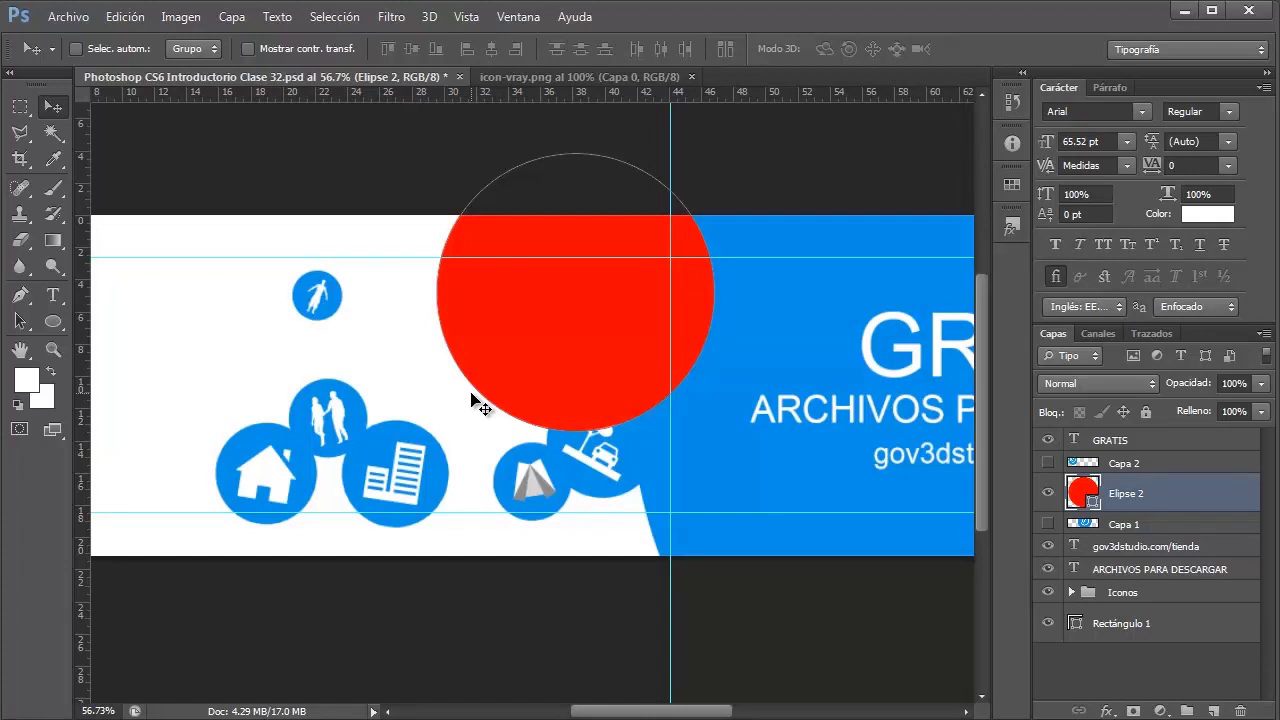
scroll(436, 398, "down", 1)
scroll(429, 392, "down", 1)
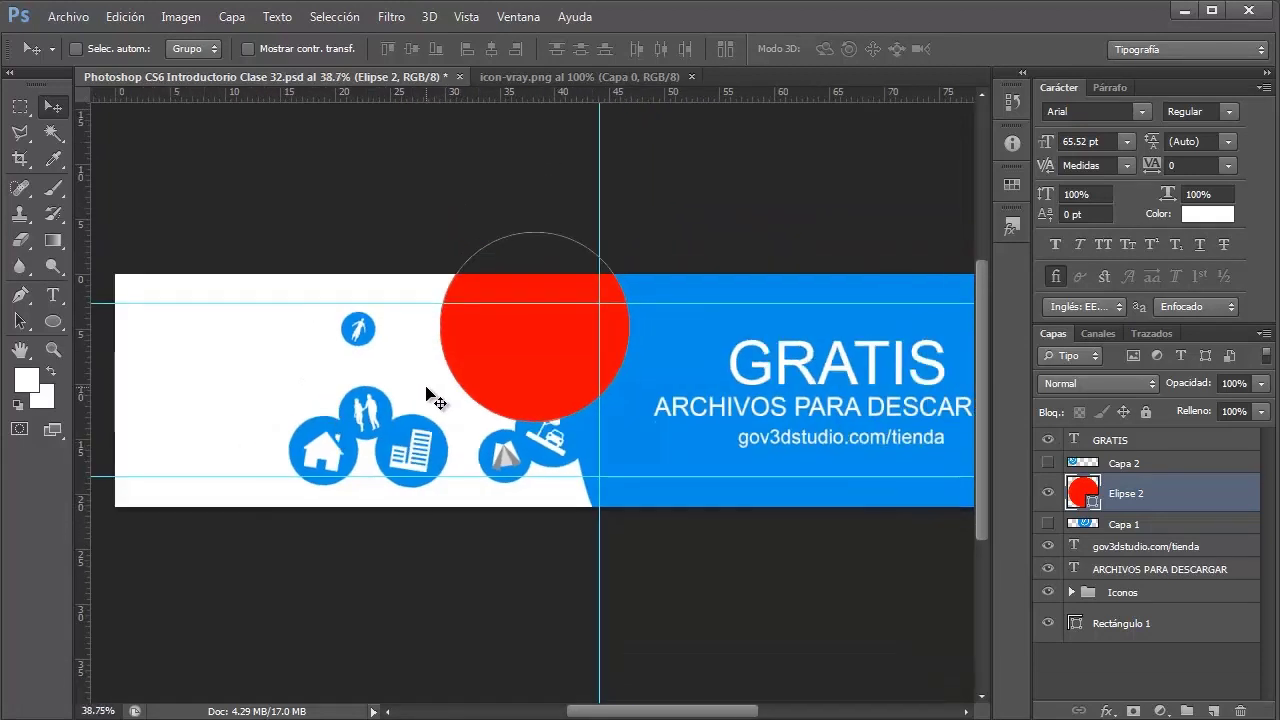
scroll(427, 388, "down", 1)
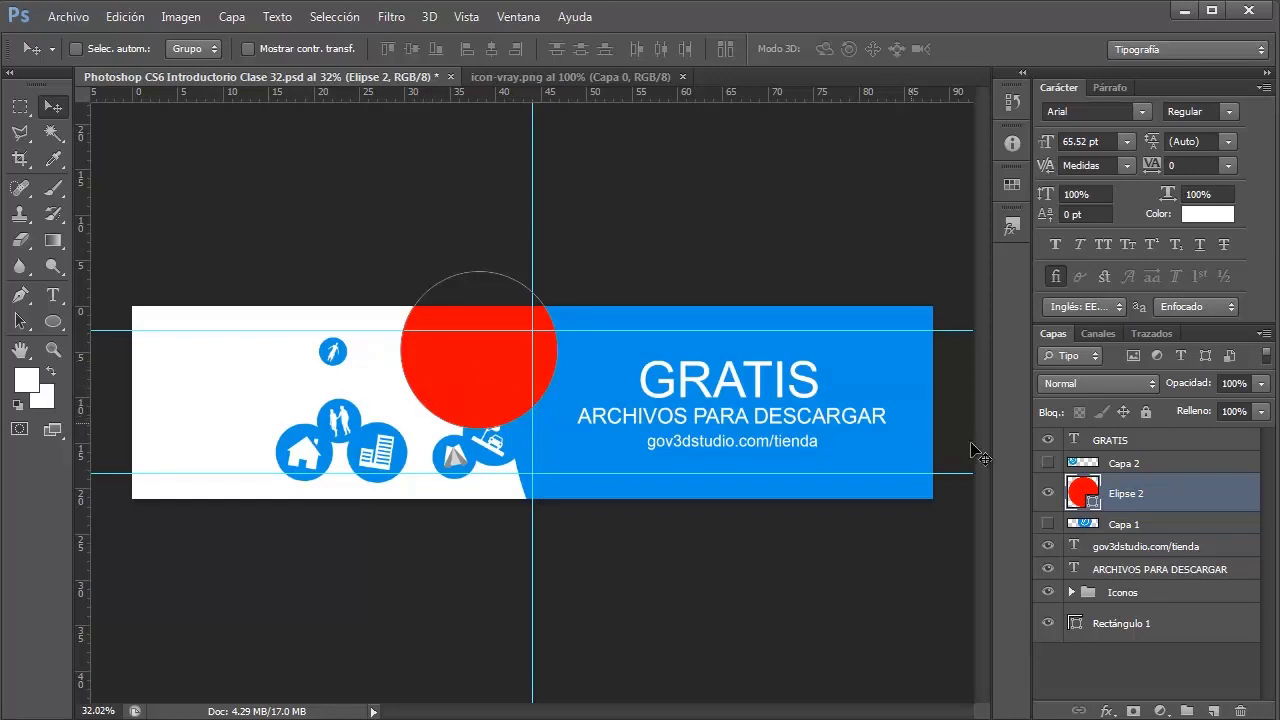
left_click_drag(1122, 497, 1124, 461)
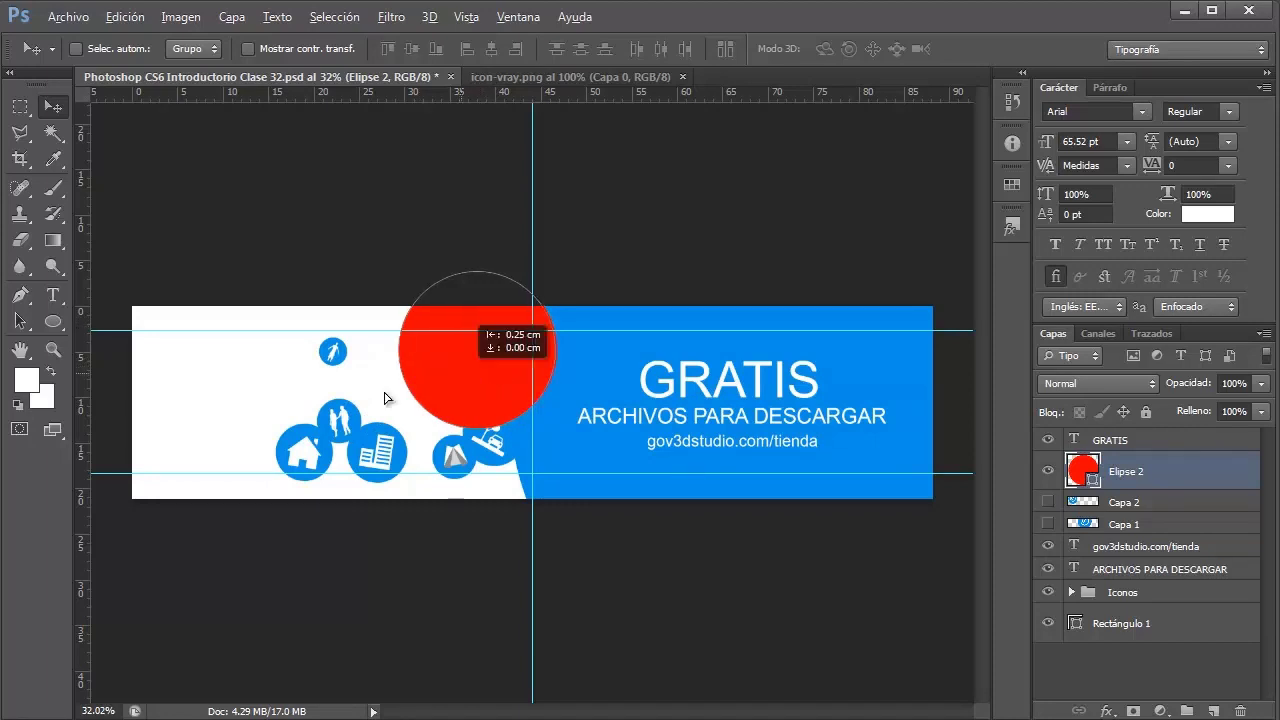
left_click_drag(497, 370, 287, 418)
double_click(1063, 470)
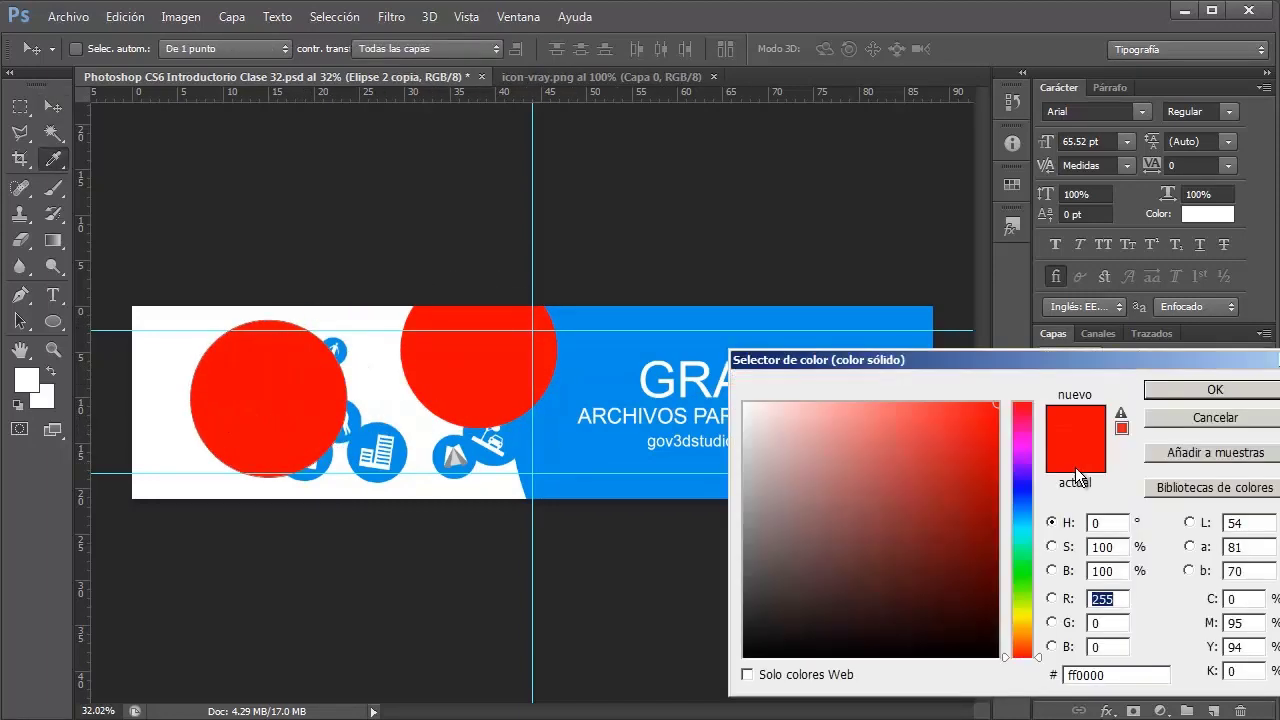
left_click(1023, 588)
left_click_drag(963, 494, 969, 498)
left_click(1196, 400)
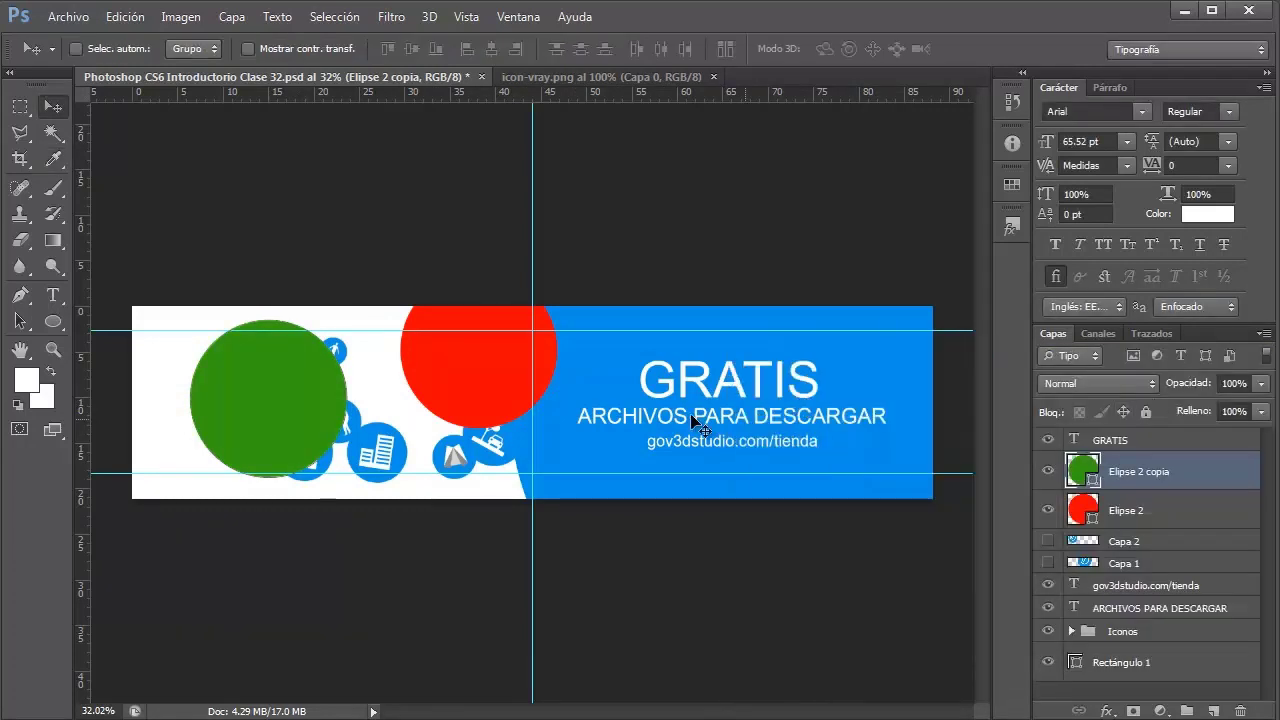
key("ctrl+t")
left_click_drag(191, 320, 278, 408)
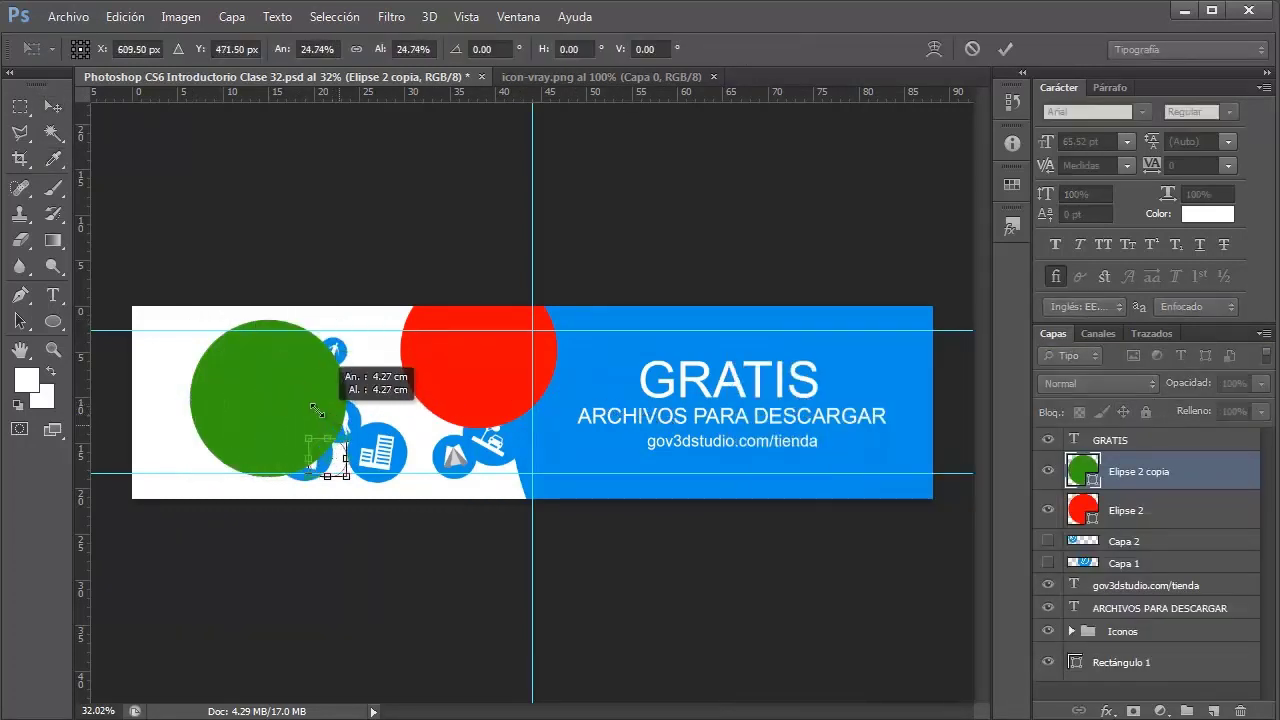
key("Return")
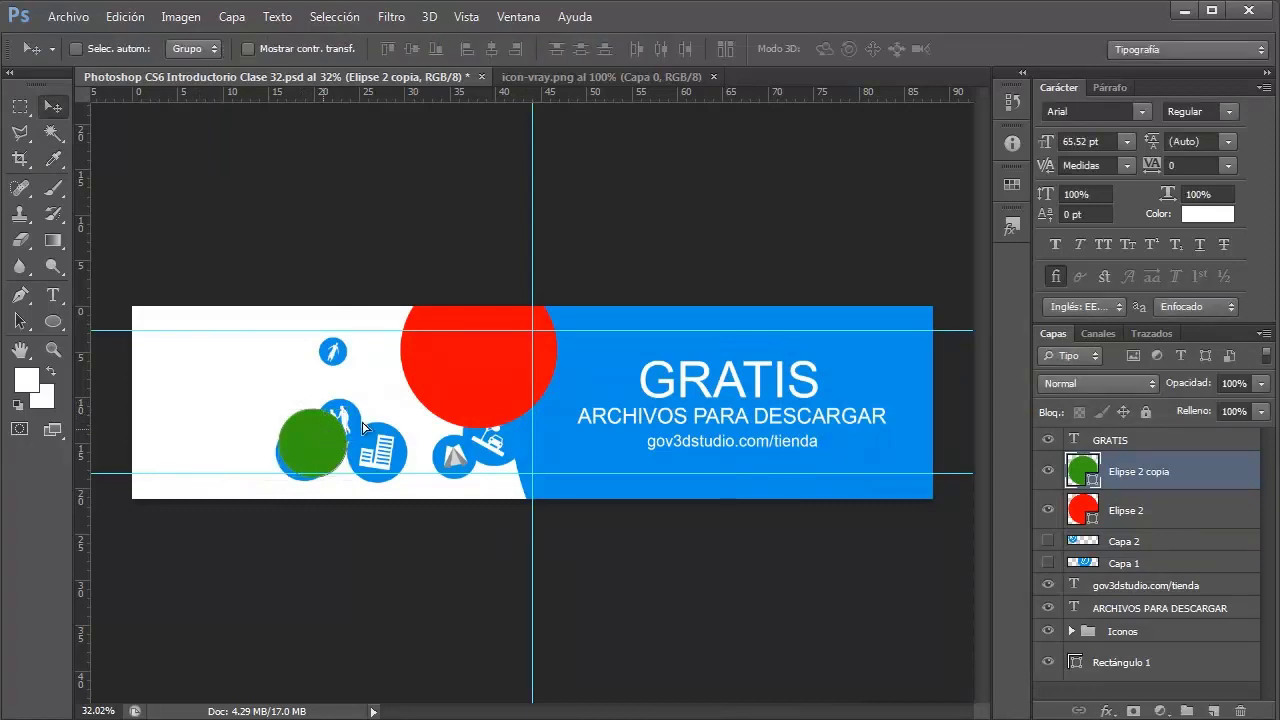
left_click_drag(333, 437, 414, 374)
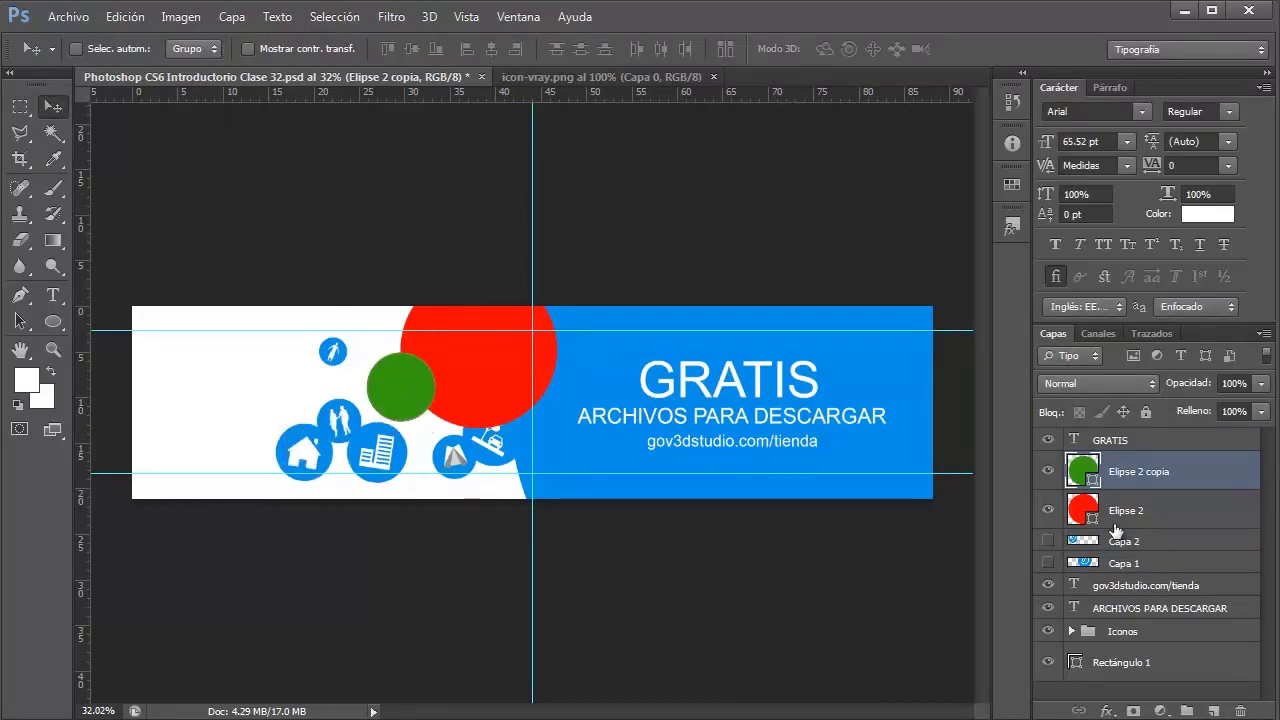
right_click(392, 408)
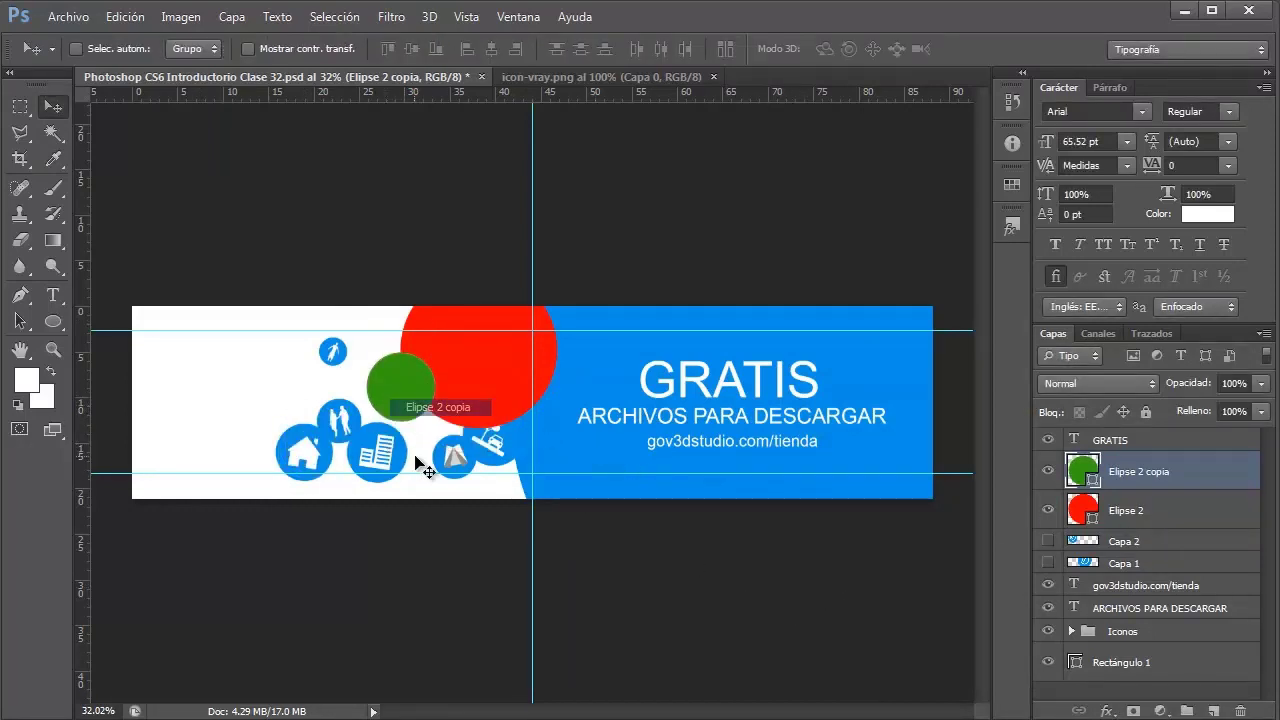
left_click_drag(414, 394, 503, 462)
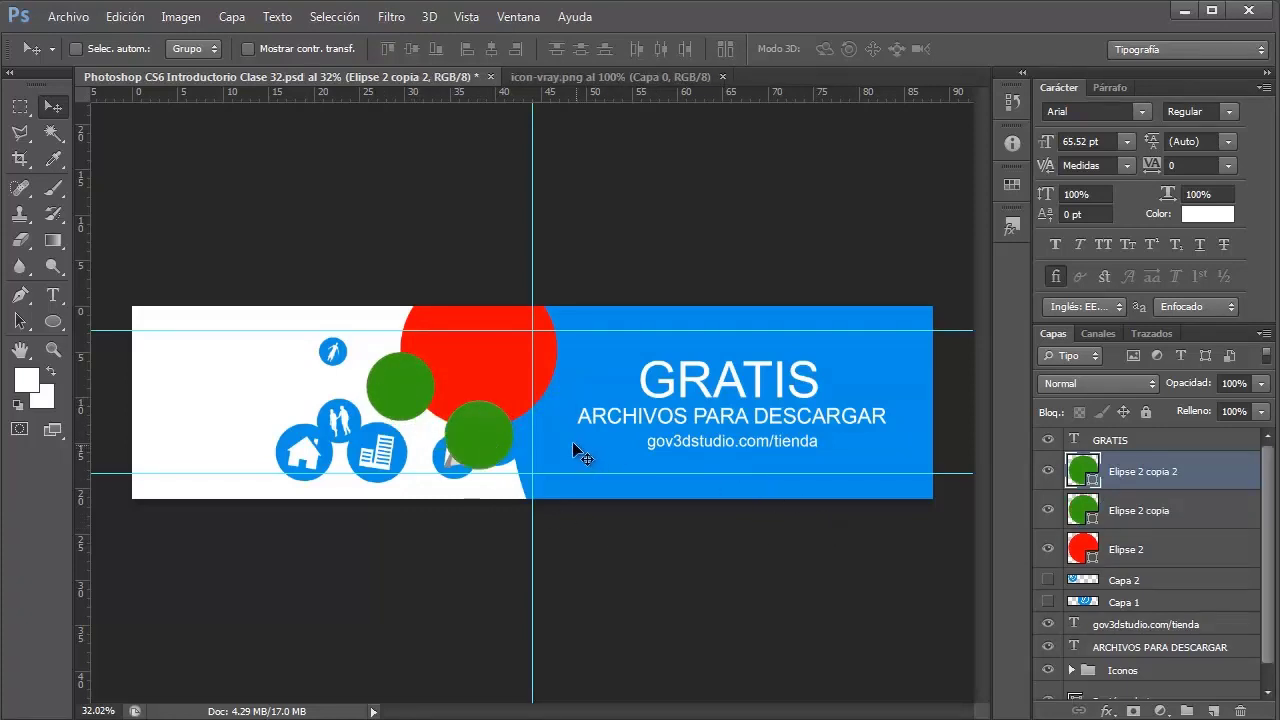
key("ctrl+t")
left_click_drag(513, 400, 583, 330)
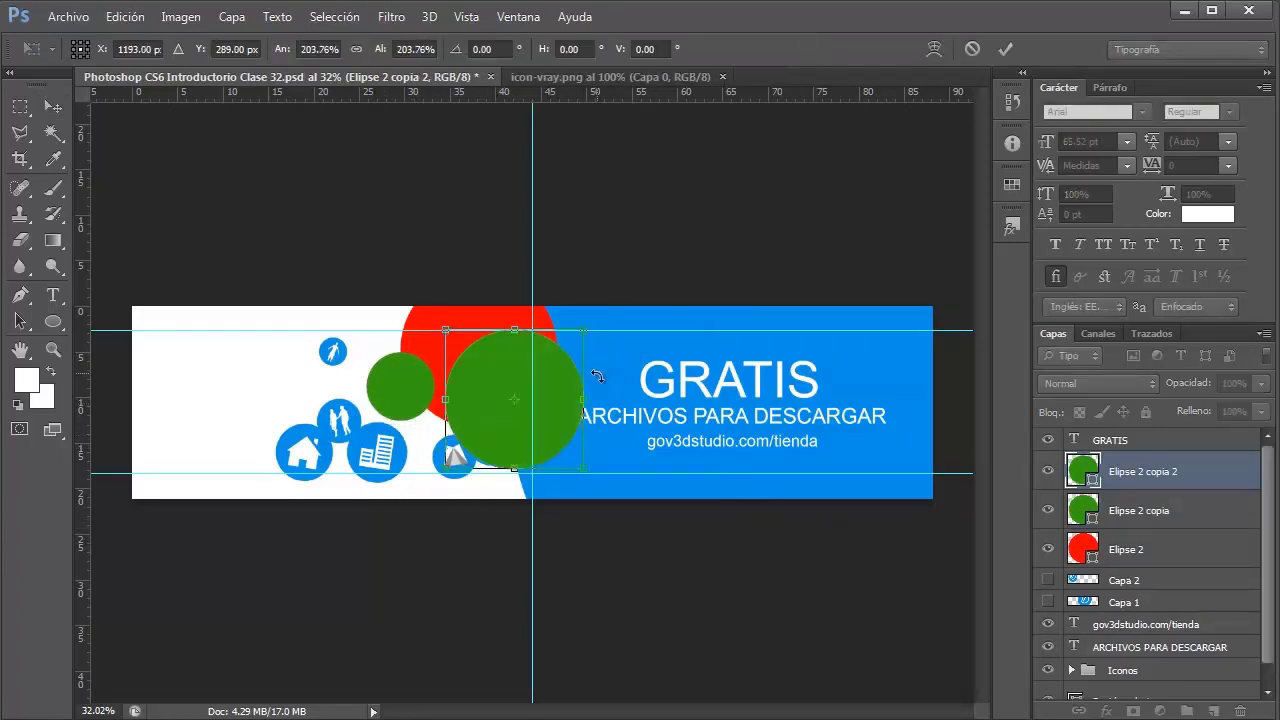
key("Return")
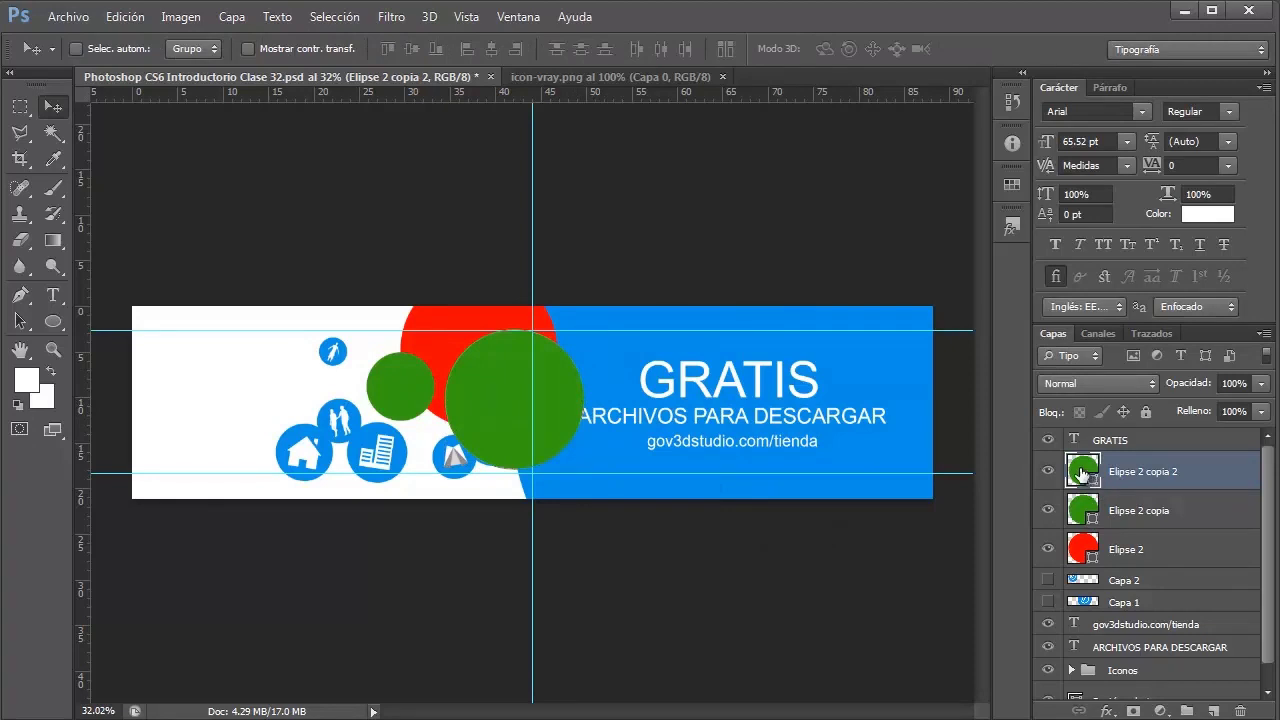
double_click(1082, 472)
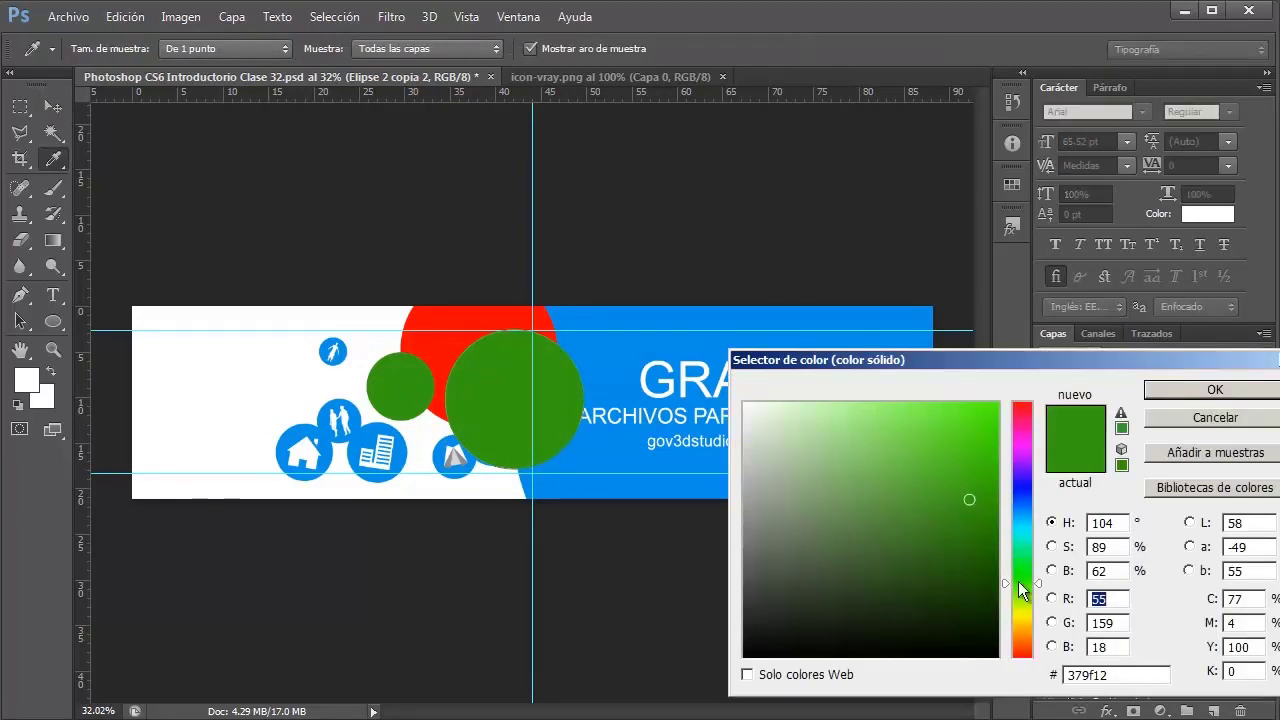
left_click_drag(1018, 581, 1023, 619)
left_click(986, 411)
left_click(1165, 395)
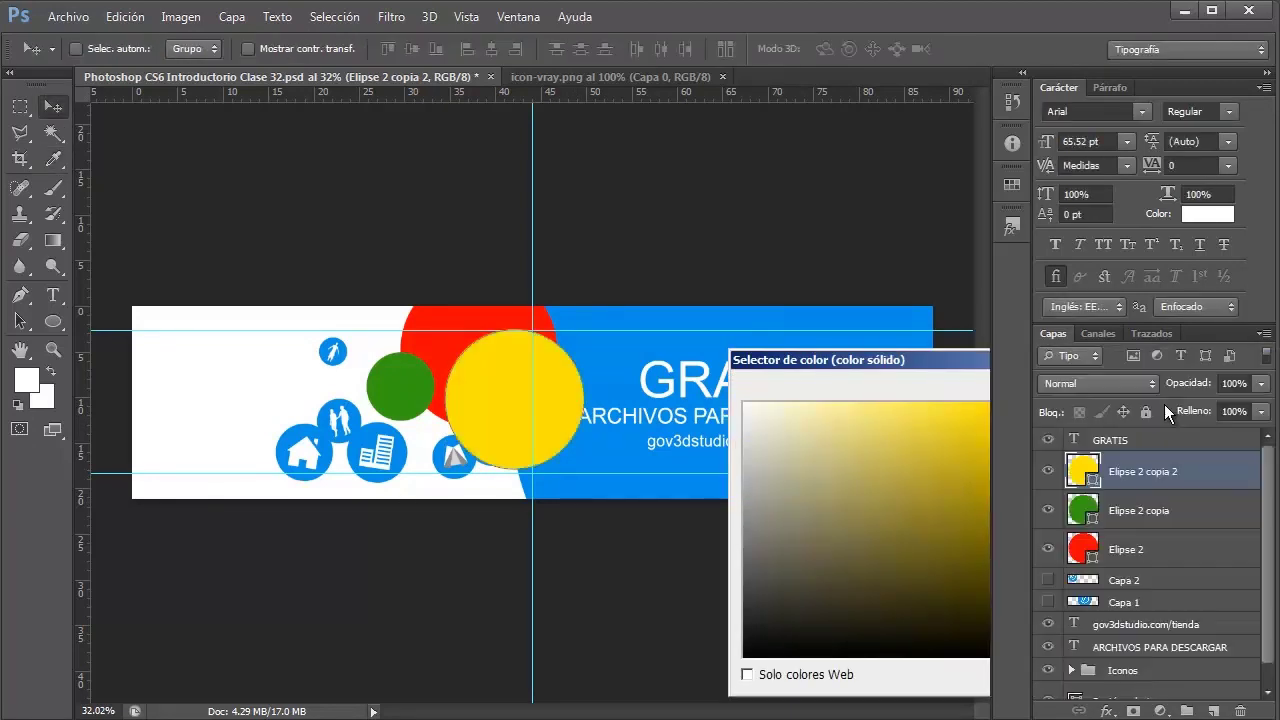
left_click_drag(1138, 478, 1134, 526)
mouse_move(503, 408)
left_mouse_down()
mouse_move(463, 438)
mouse_move(444, 416)
left_mouse_up()
key("ctrl+t")
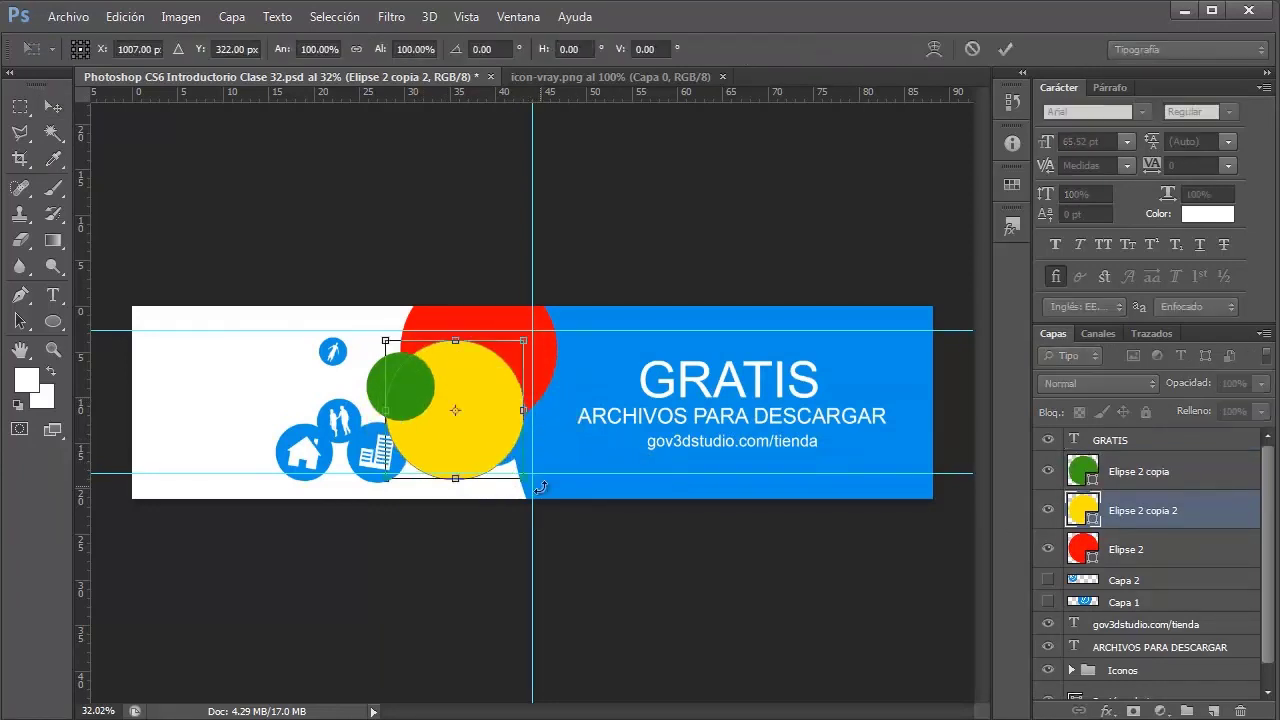
left_click_drag(523, 478, 472, 427)
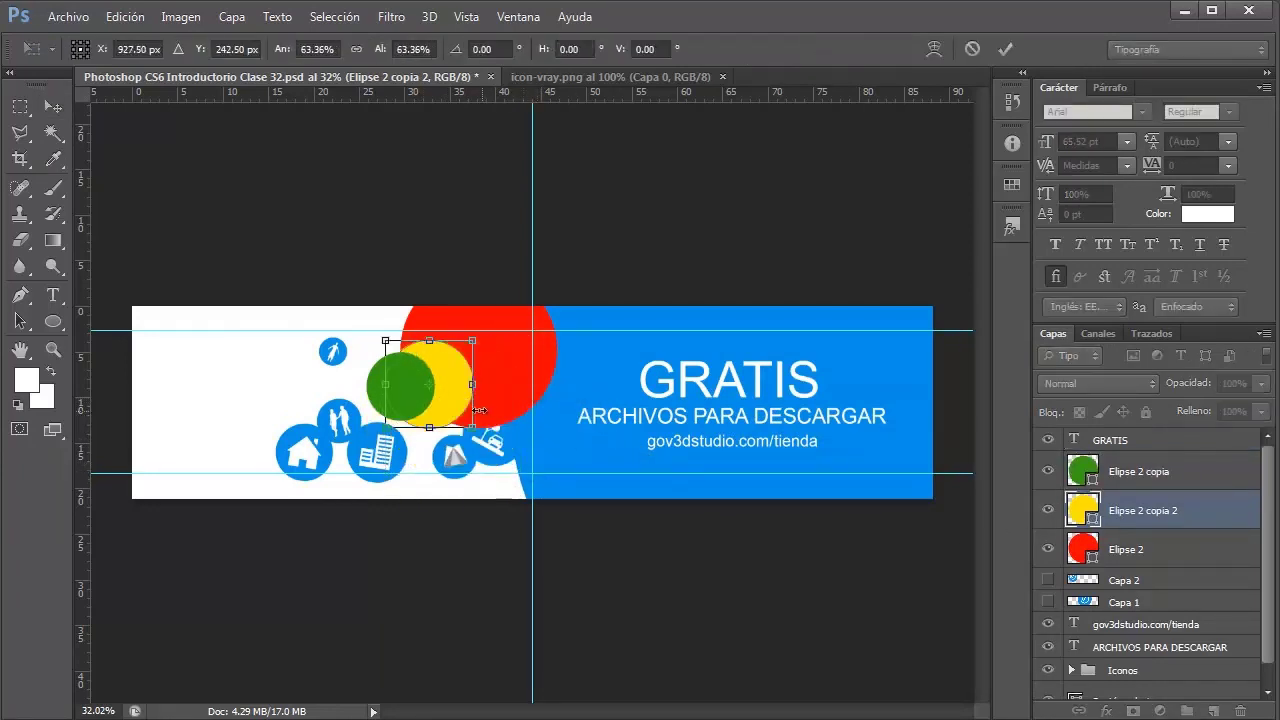
key("Return")
left_click_drag(422, 461, 443, 491)
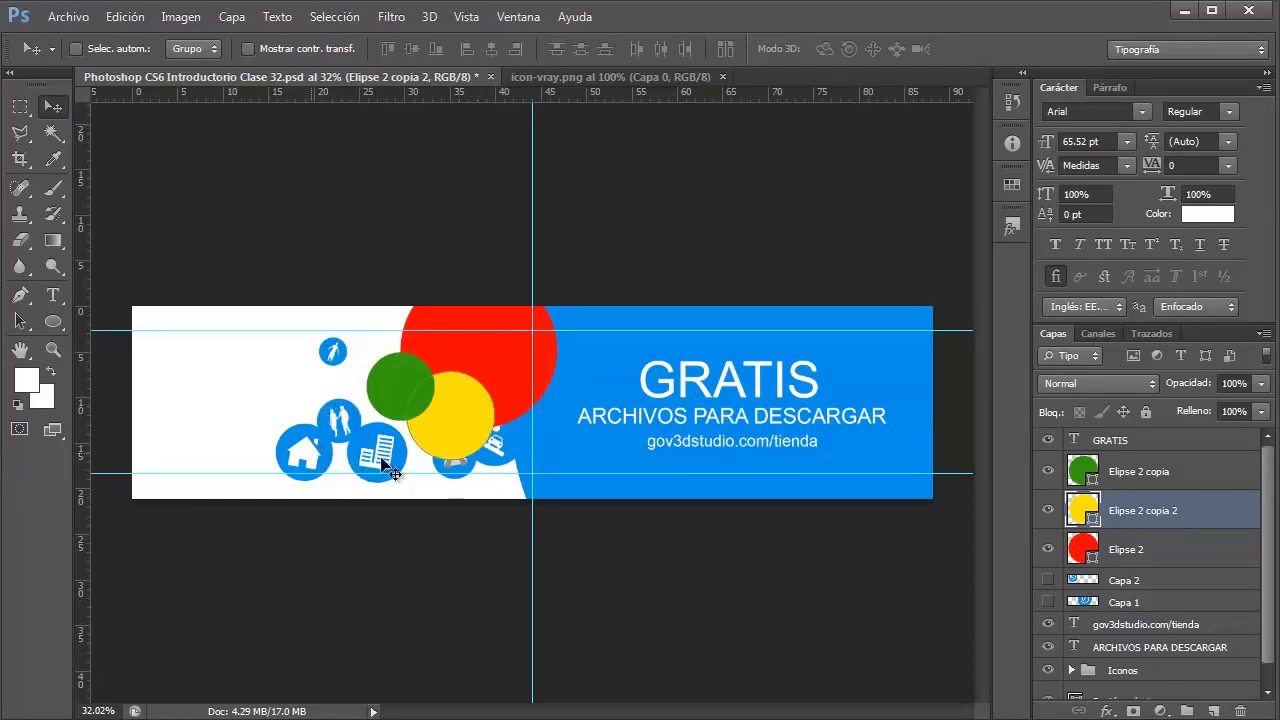
scroll(413, 369, "up", 4)
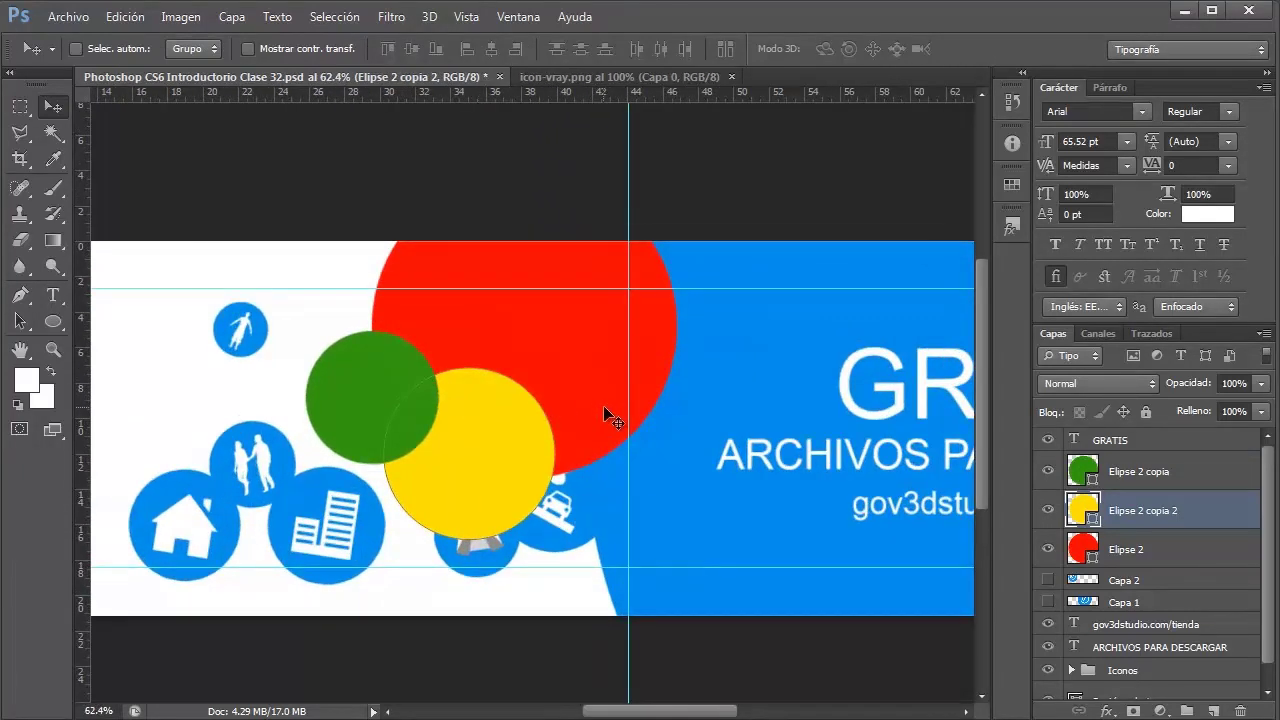
scroll(1048, 460, "down", 1)
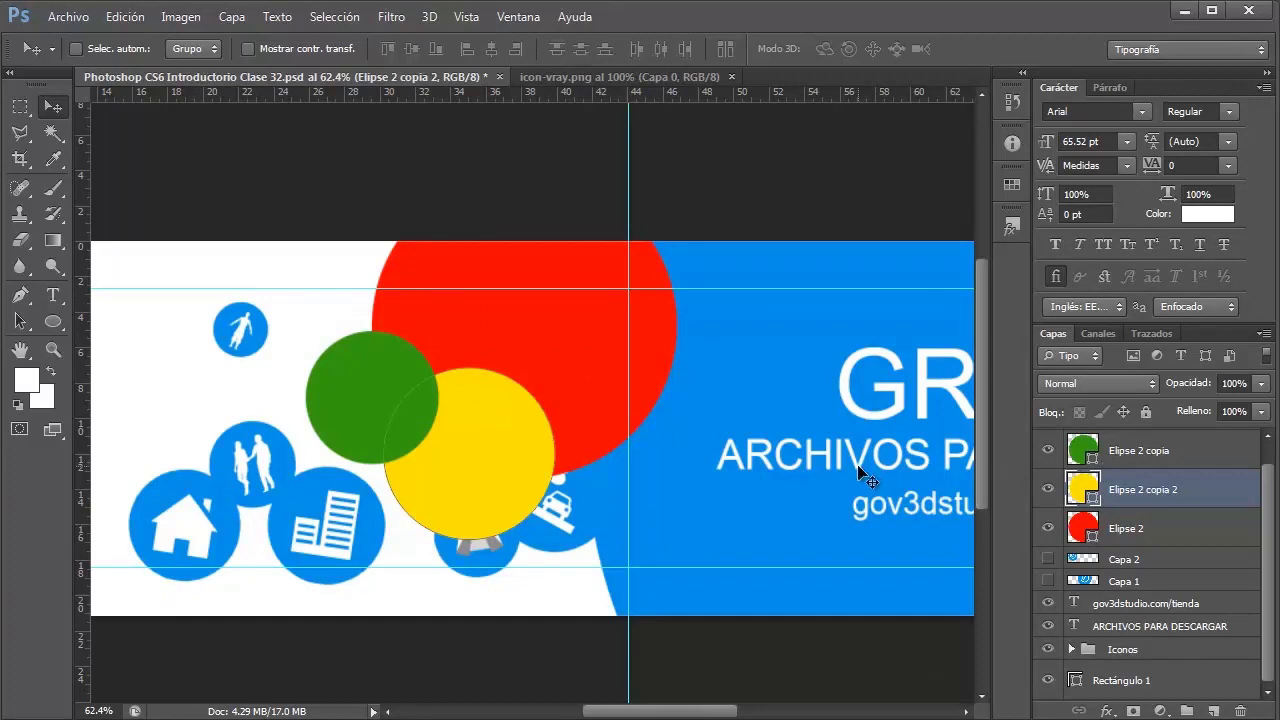
scroll(868, 480, "down", 1)
left_click(1140, 530)
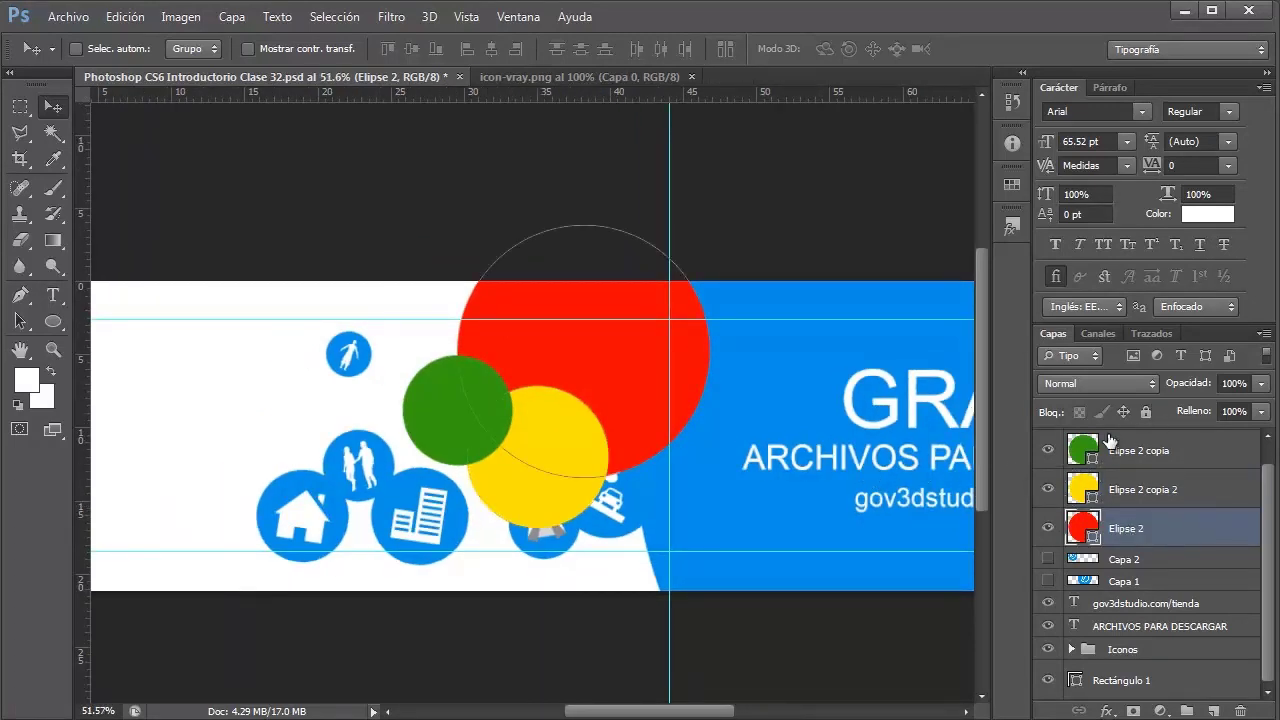
left_click(1120, 456)
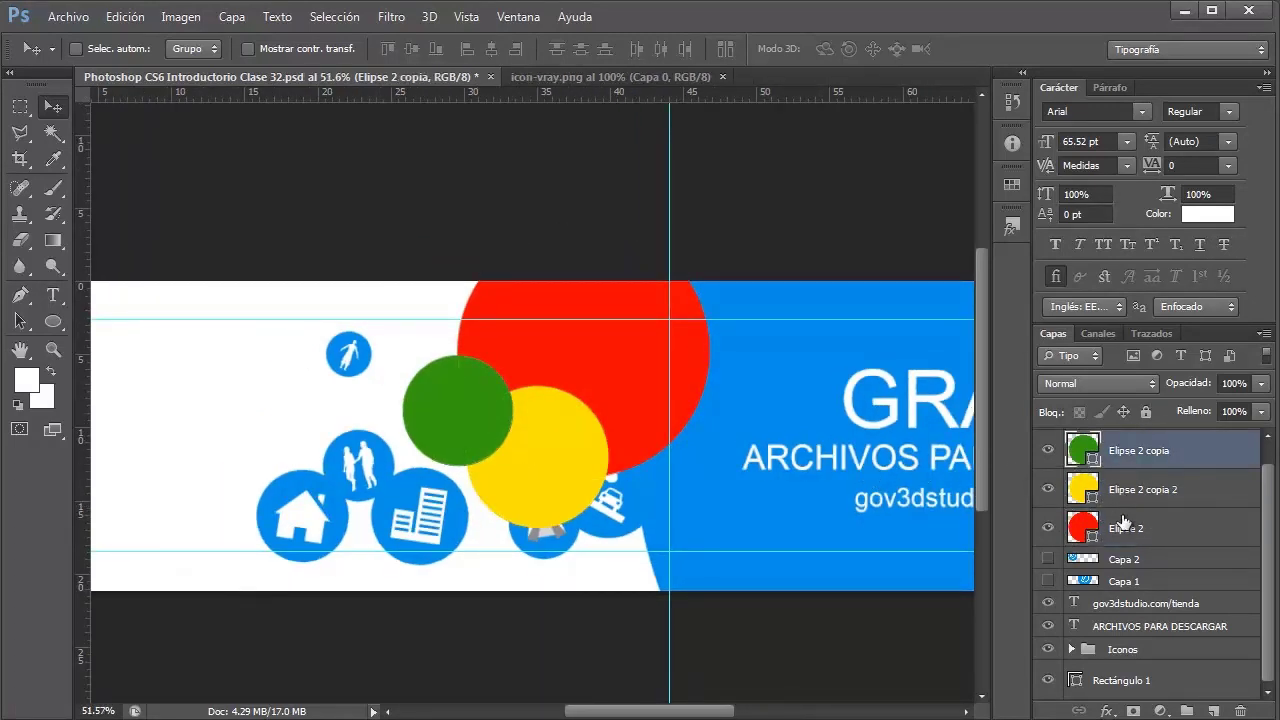
left_click(1124, 530)
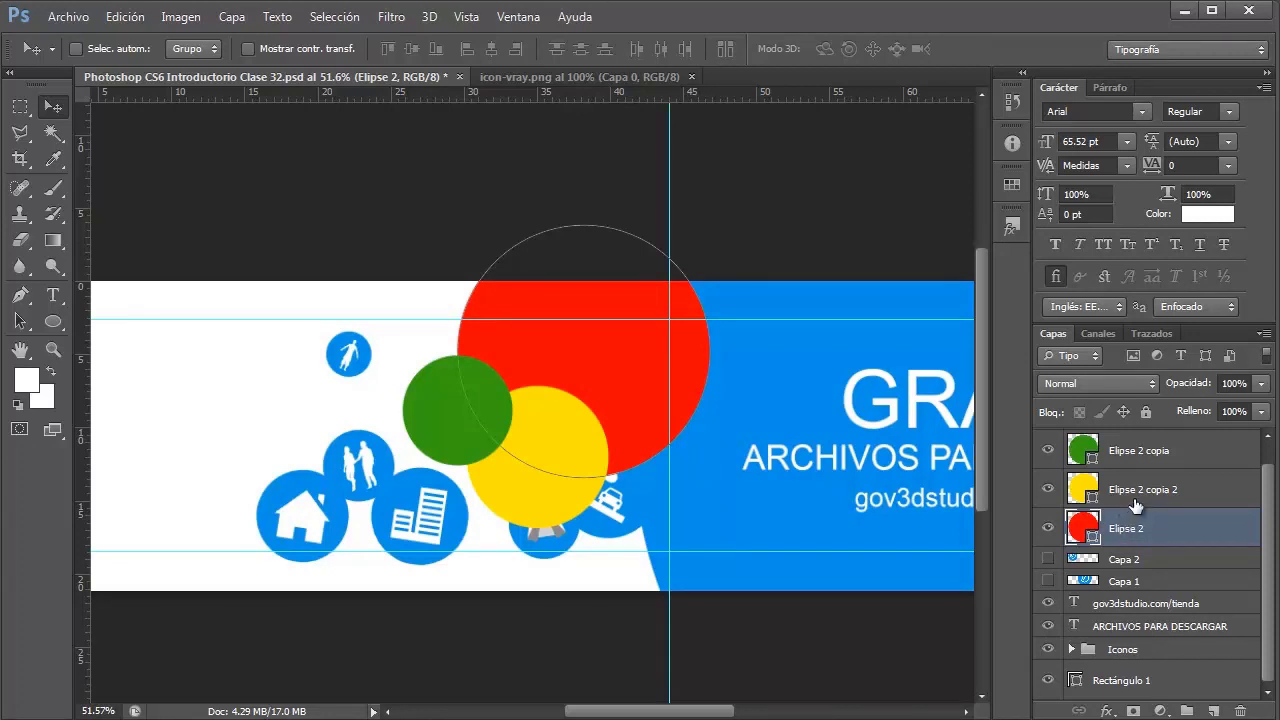
Step: Select the three Elipse layers, nudge them left, and apply Convertir en objeto inteligente
left_click(1135, 495, "shift")
left_click(1130, 455, "shift")
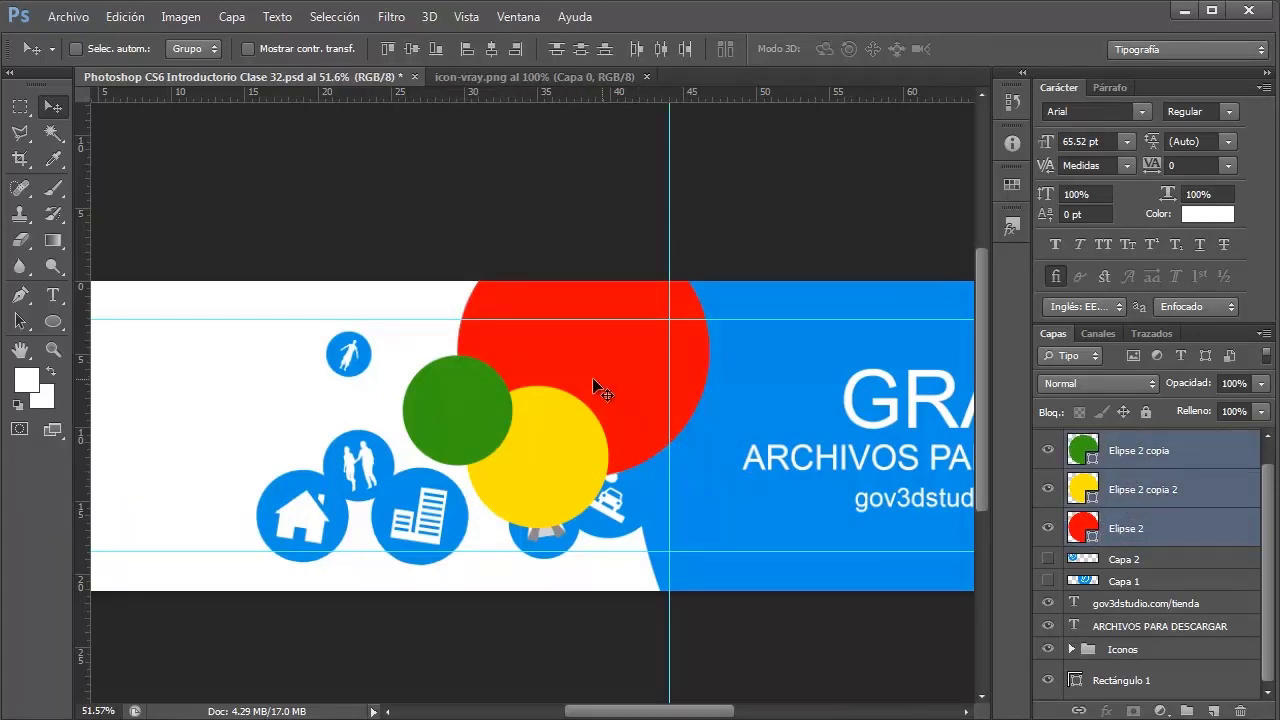
left_click_drag(594, 386, 555, 409)
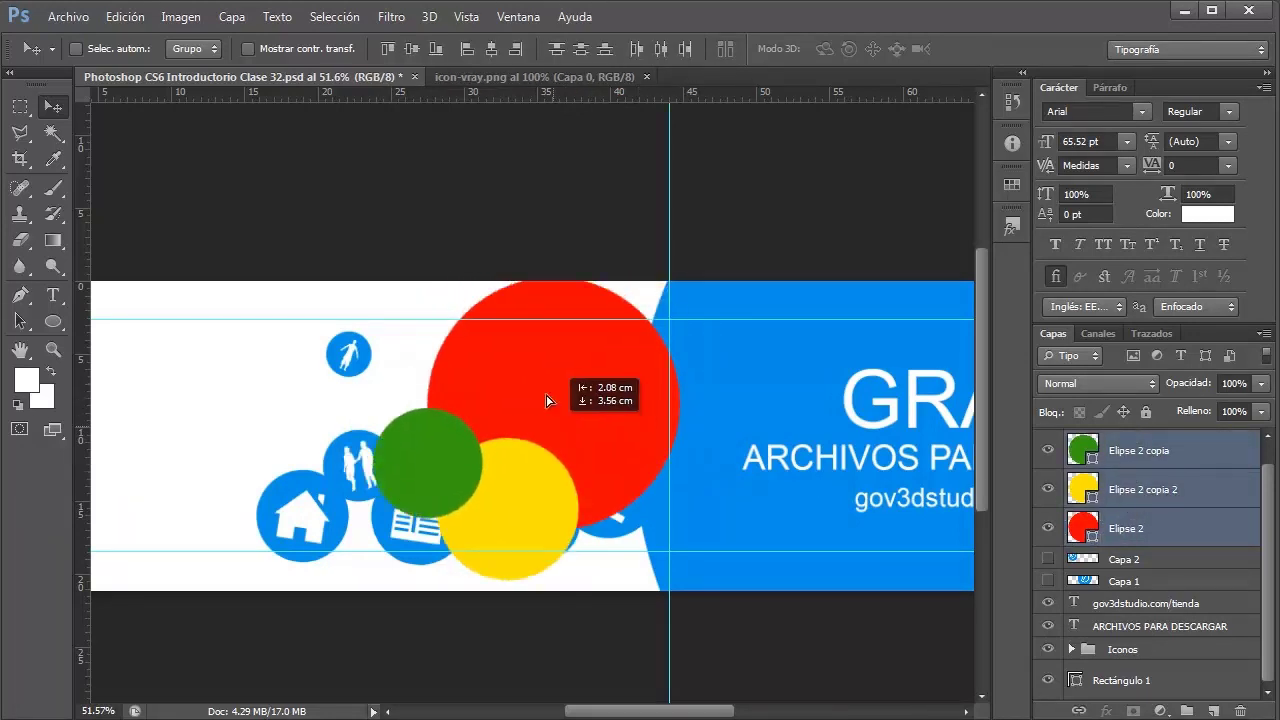
right_click(1160, 497)
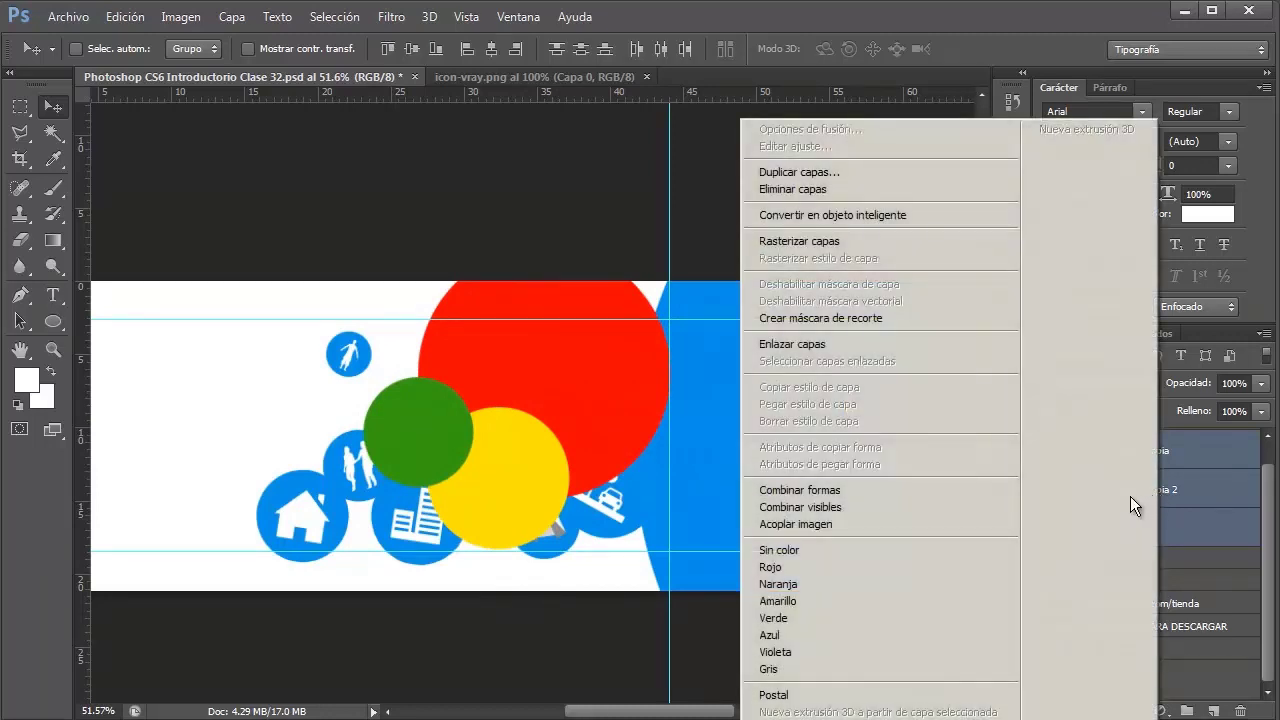
left_click(858, 220)
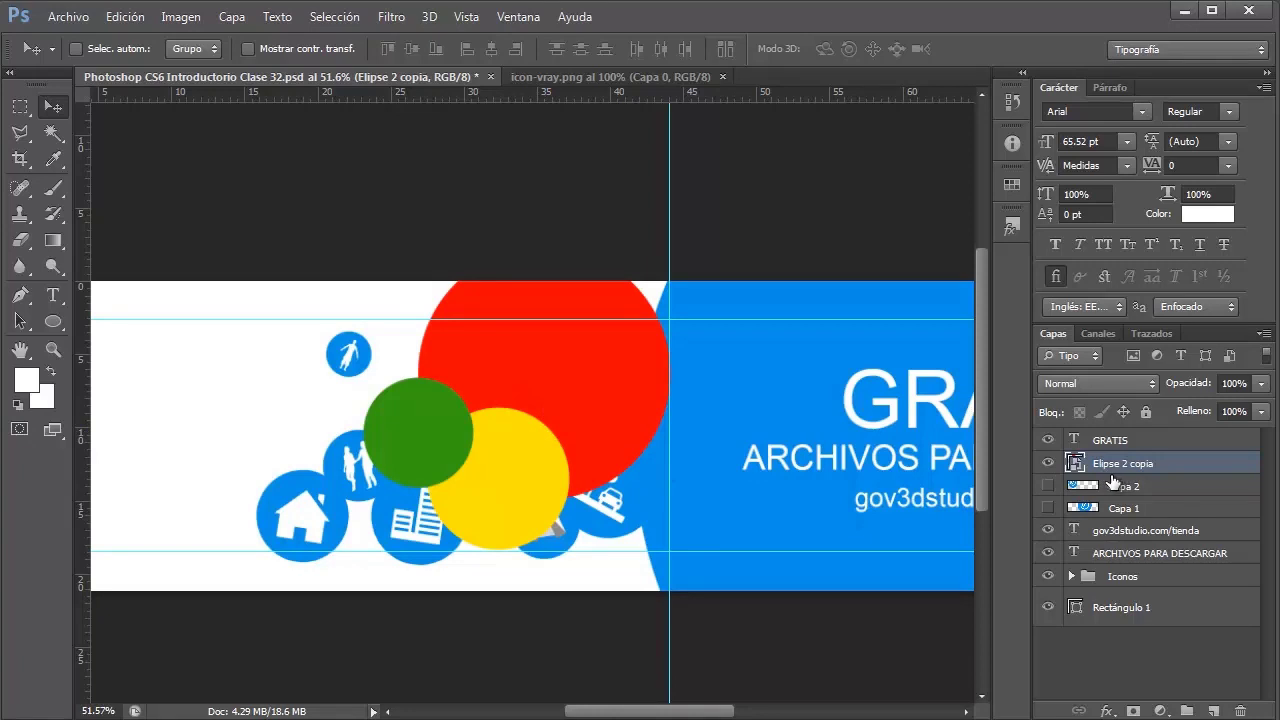
Step: Reposition the circle-group smart object, briefly toggling its visibility
left_click_drag(578, 413, 985, 462)
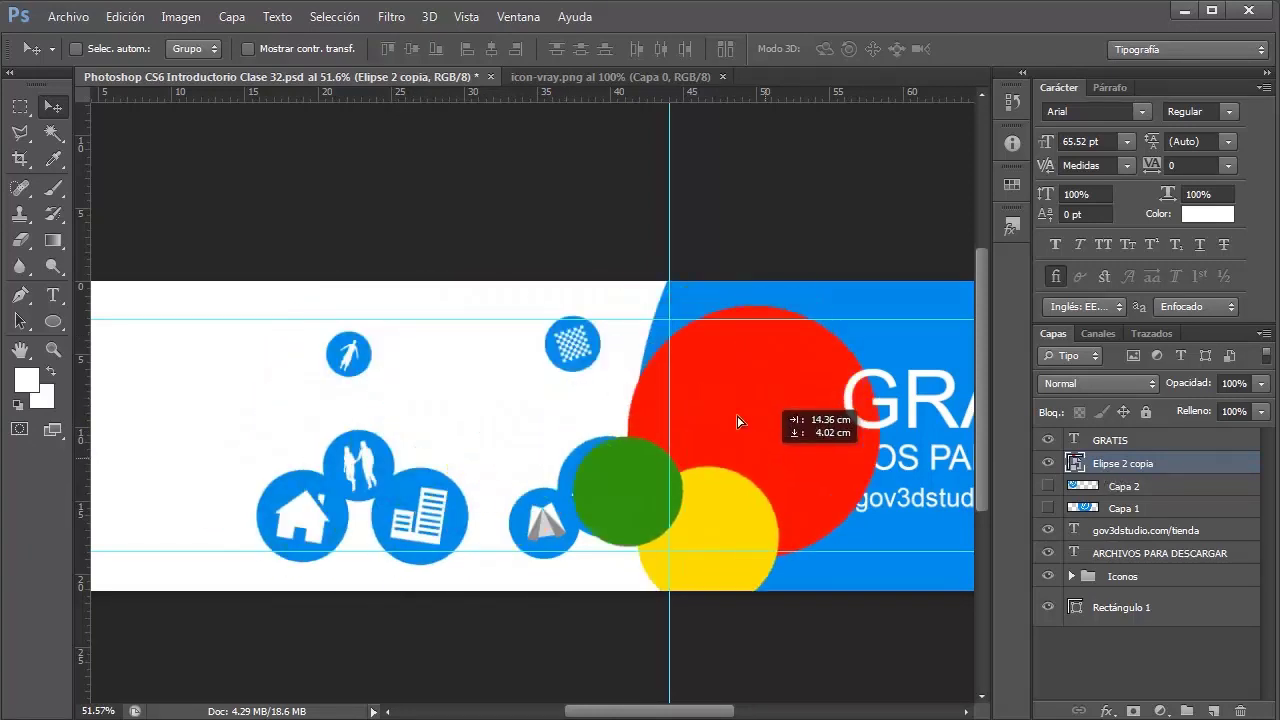
left_click(1048, 463)
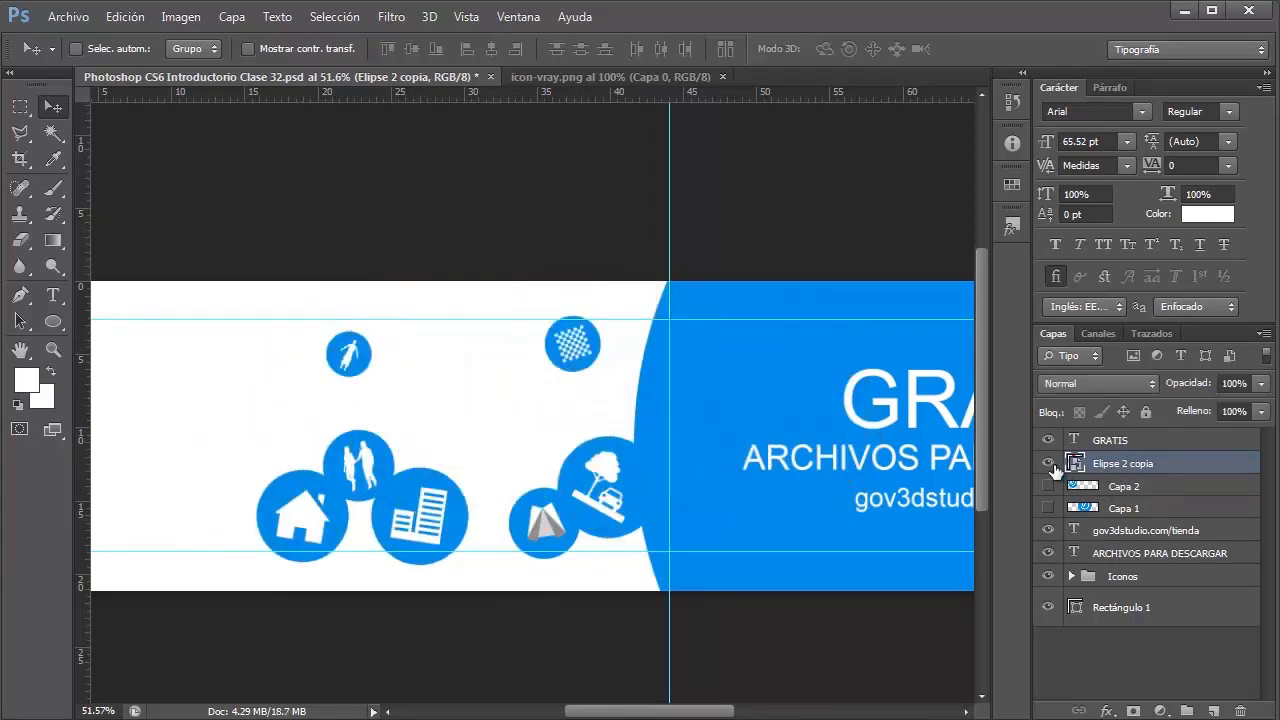
mouse_move(636, 444)
left_mouse_down()
mouse_move(628, 476)
mouse_move(663, 357)
left_mouse_up()
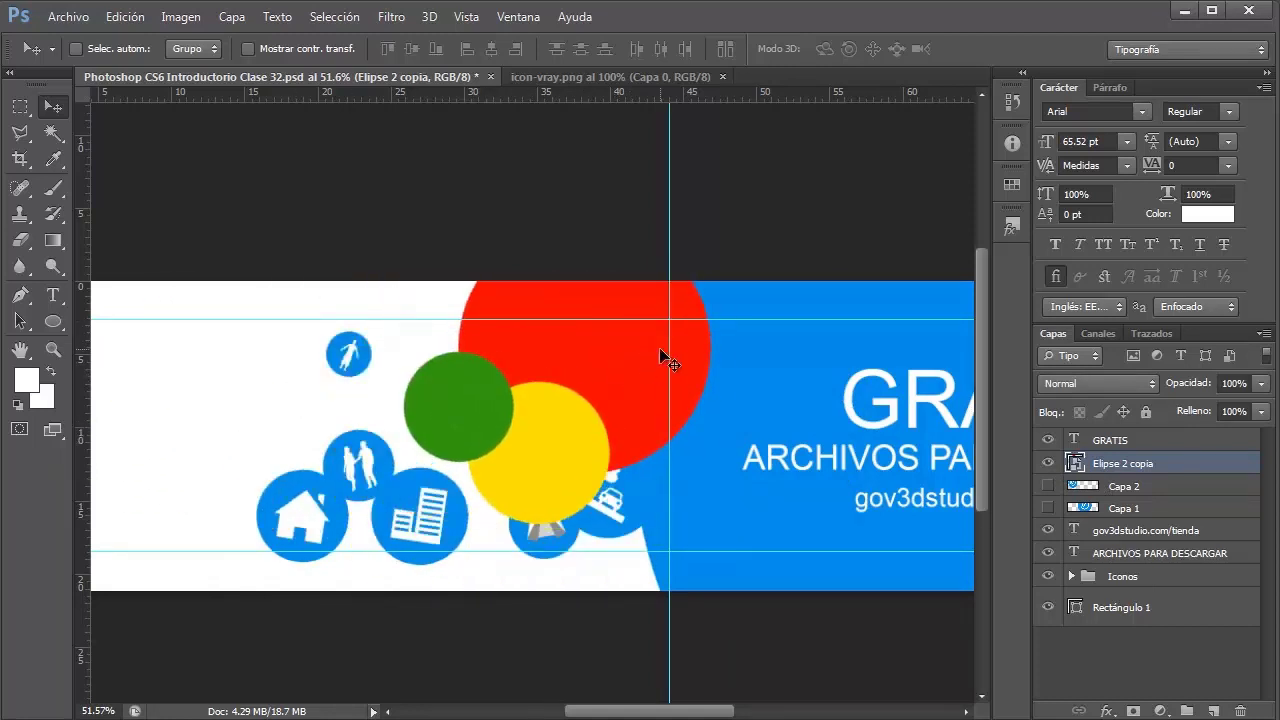
scroll(663, 357, "down", 1)
Step: Shrink the circle group to about a third and move it onto the building icon
key("ctrl+t")
left_click_drag(708, 236, 437, 434)
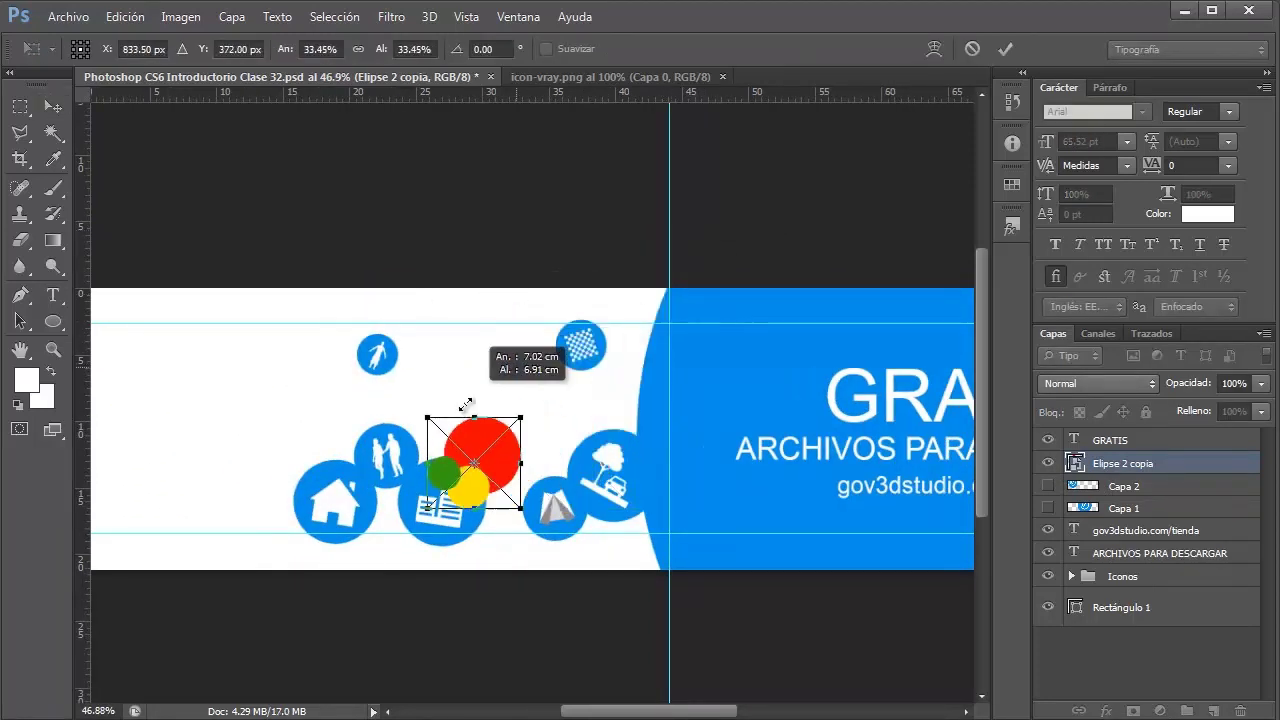
key("Return")
left_click_drag(442, 482, 465, 470)
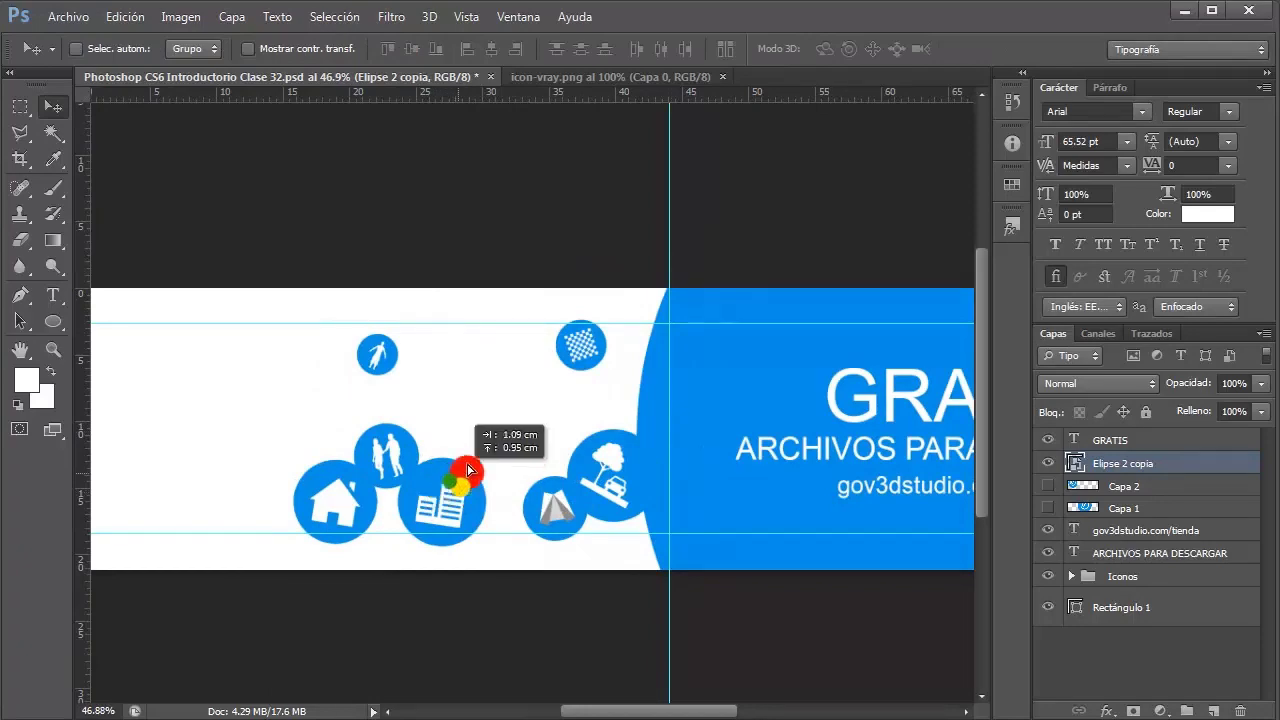
scroll(468, 462, "up", 3)
scroll(477, 442, "up", 3)
scroll(477, 442, "up", 3)
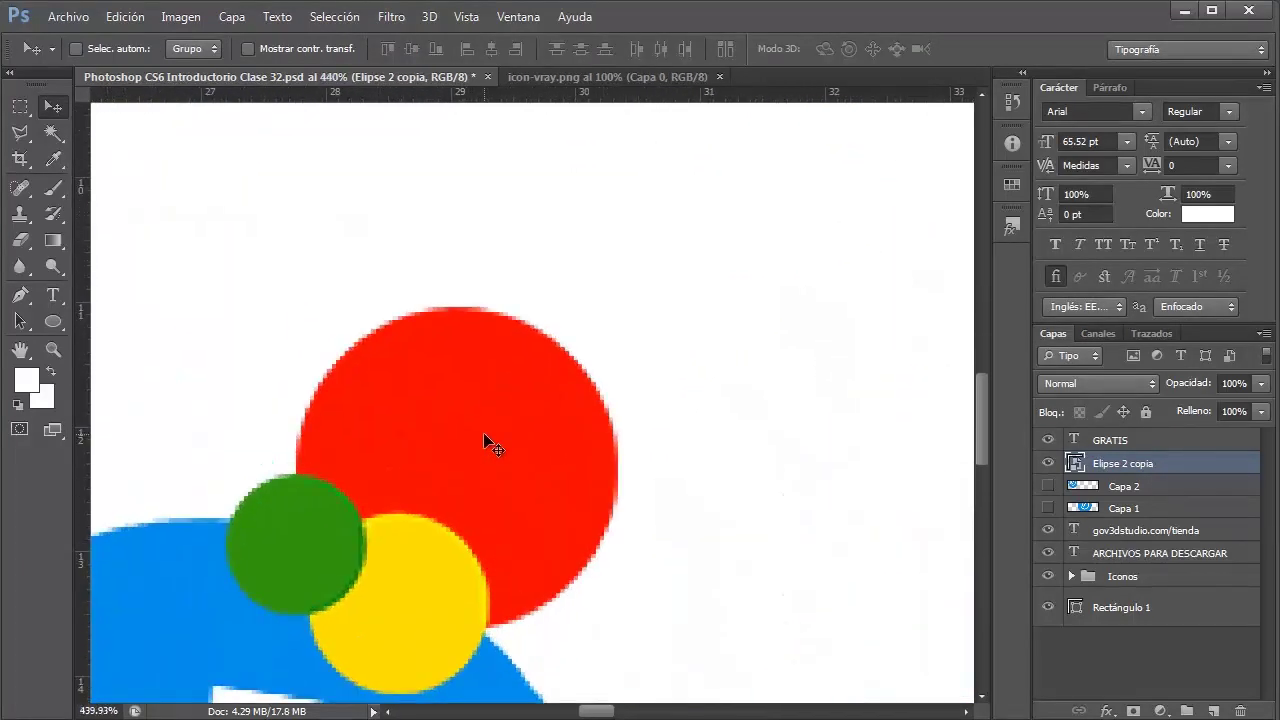
scroll(483, 432, "down", 4)
scroll(477, 438, "down", 3)
scroll(470, 462, "down", 2)
scroll(470, 455, "down", 2)
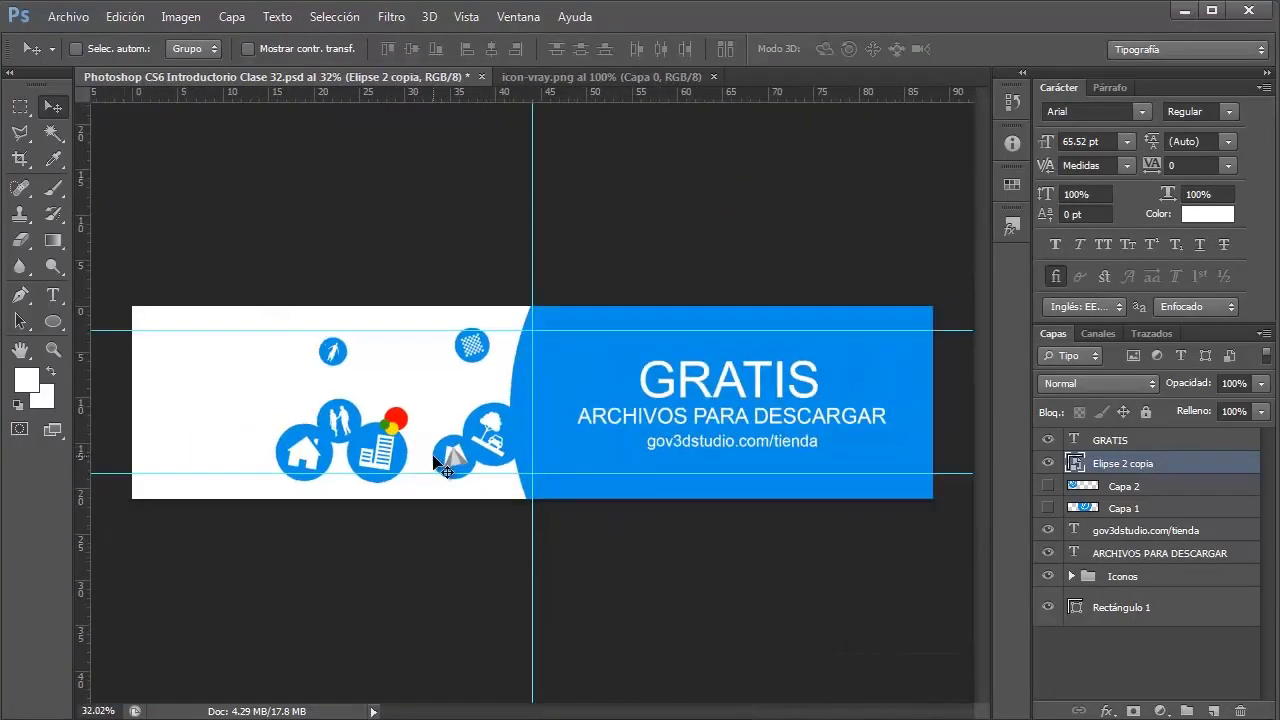
Step: Enlarge the circle group to about double and move it left and down
key("ctrl+t")
left_click_drag(410, 405, 775, 198)
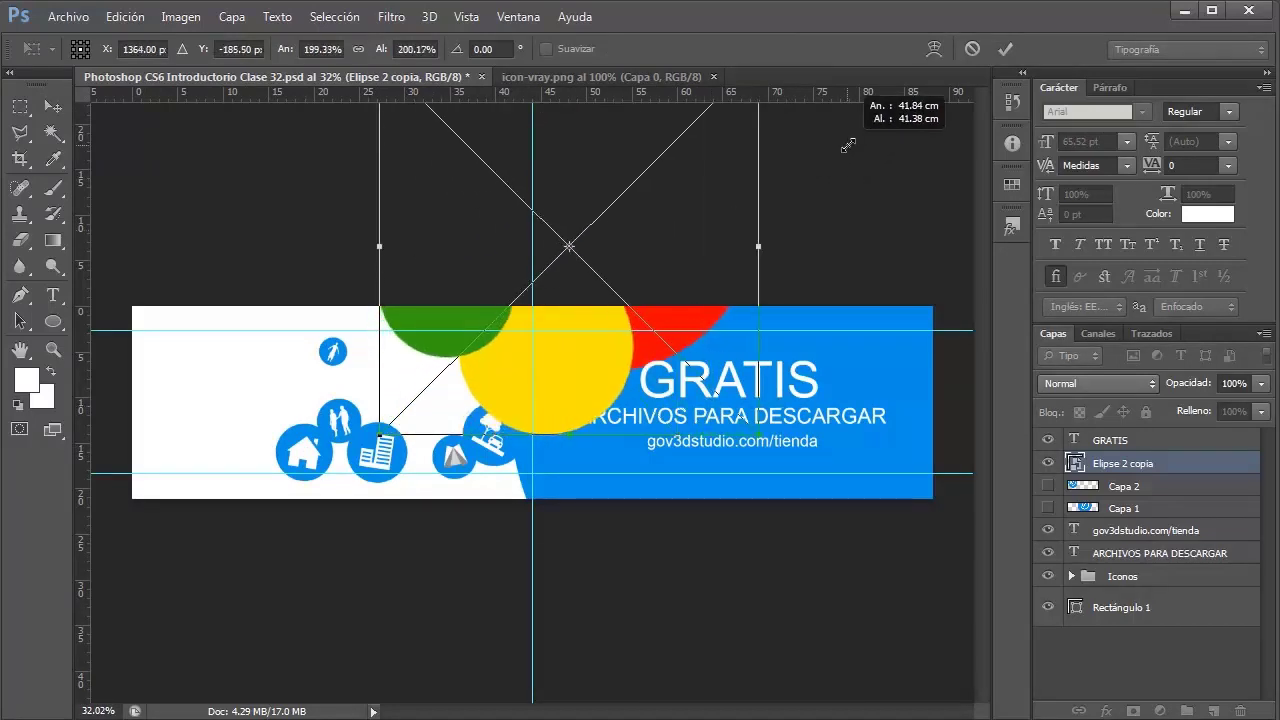
key("Return")
mouse_move(555, 375)
left_mouse_down()
mouse_move(500, 371)
mouse_move(409, 471)
left_mouse_up()
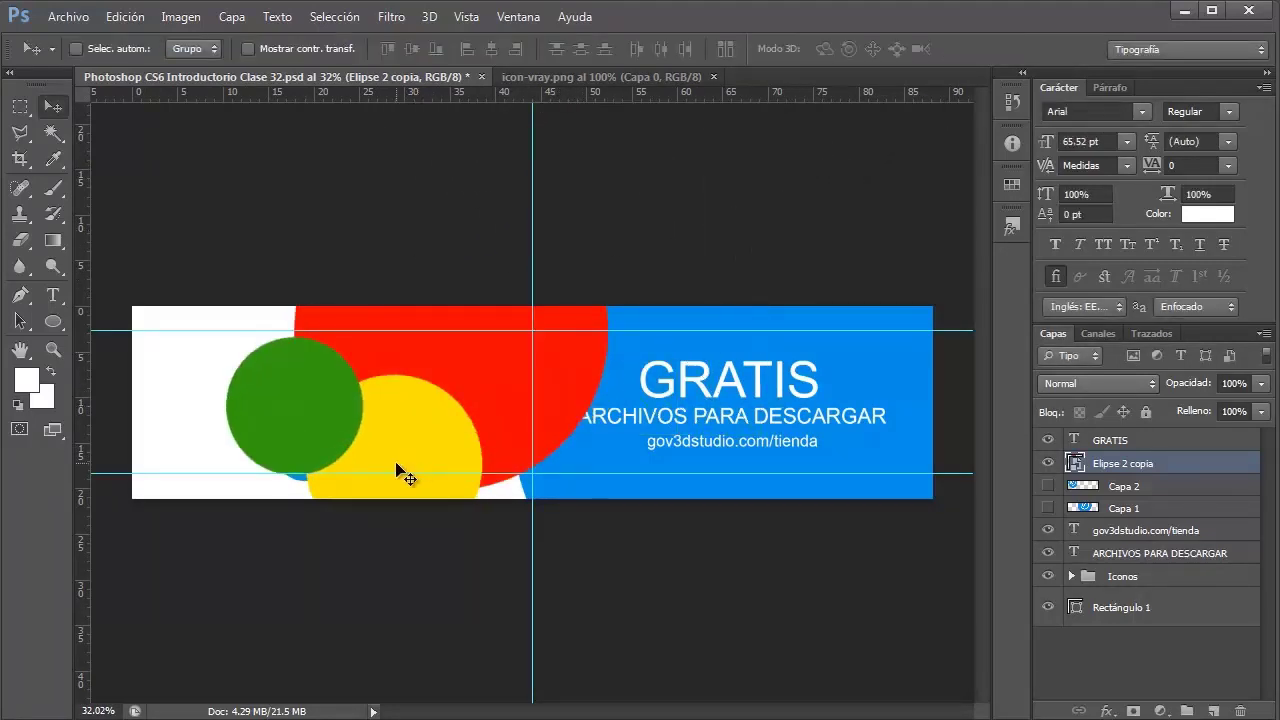
scroll(389, 486, "up", 3)
scroll(697, 558, "up", 2)
scroll(620, 614, "up", 1)
scroll(611, 603, "down", 1)
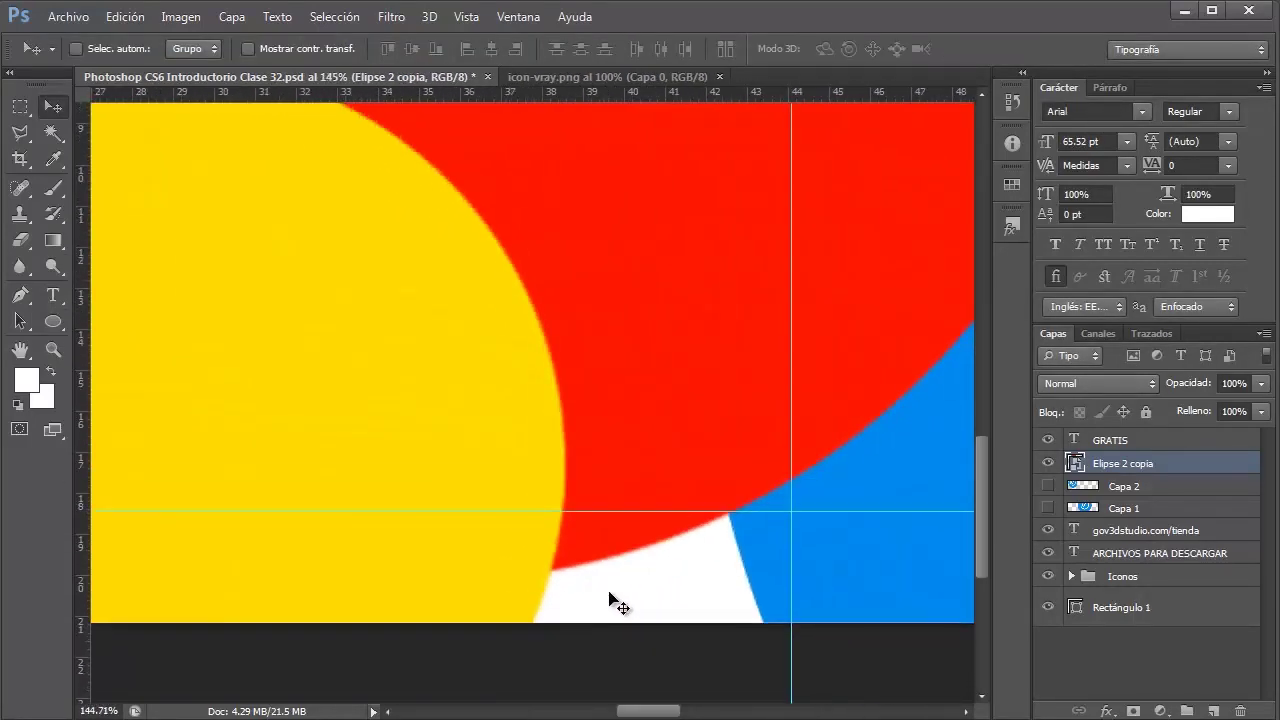
scroll(609, 589, "down", 2)
scroll(603, 578, "down", 3)
scroll(603, 578, "down", 1)
Step: Shrink the circle group to about half size, roughly 51%, among the blue icons
key("ctrl+t")
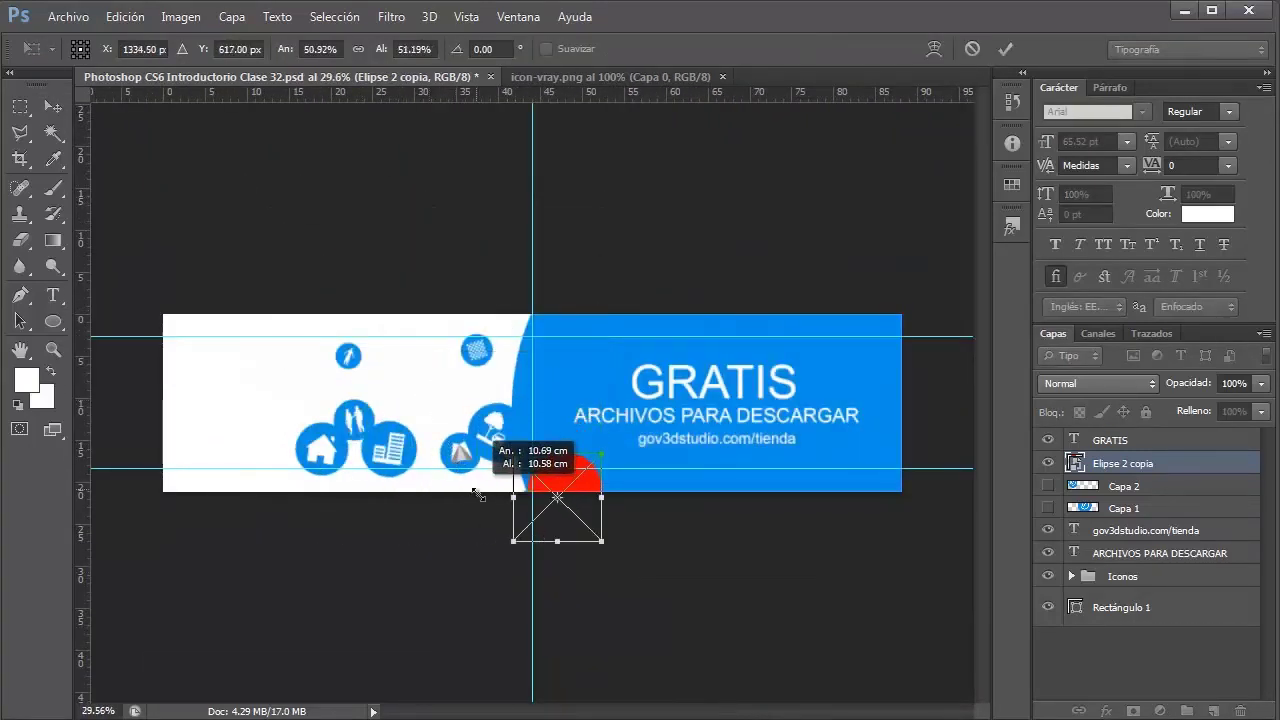
mouse_move(340, 283)
left_mouse_down()
mouse_move(566, 522)
mouse_move(451, 362)
left_mouse_up()
key("Return")
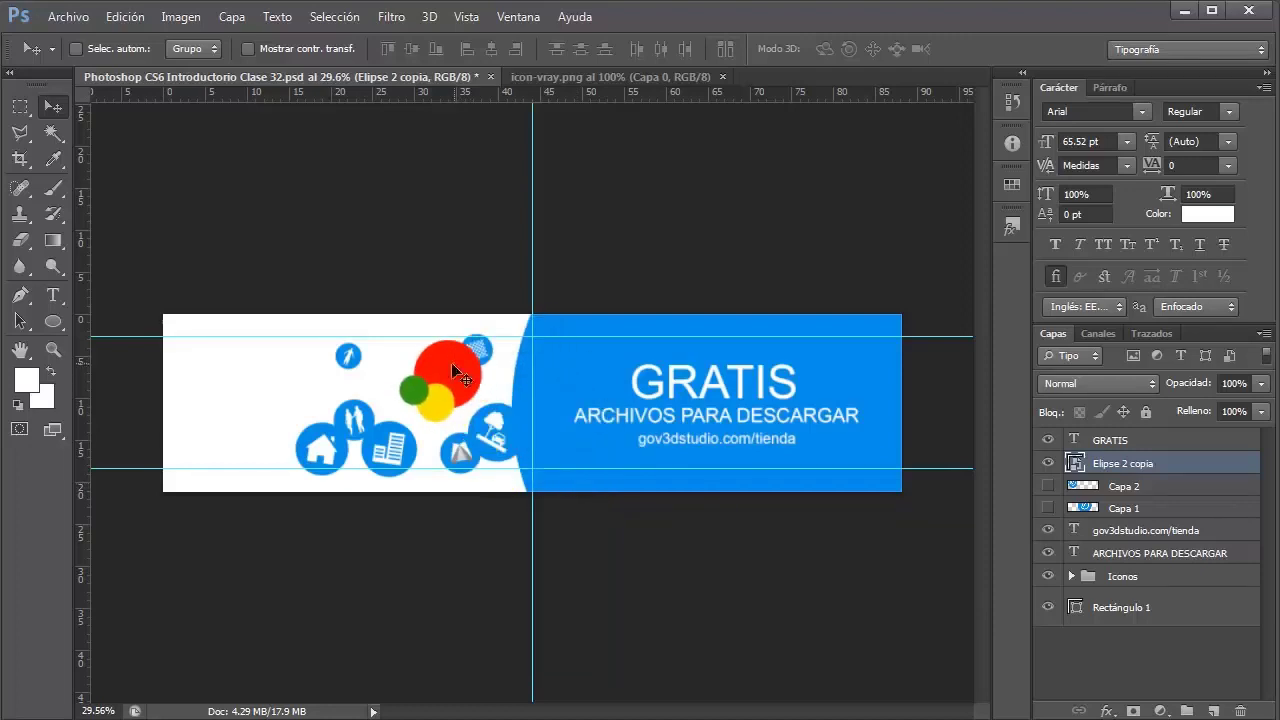
scroll(451, 362, "up", 2)
scroll(428, 412, "up", 3)
scroll(428, 412, "down", 1)
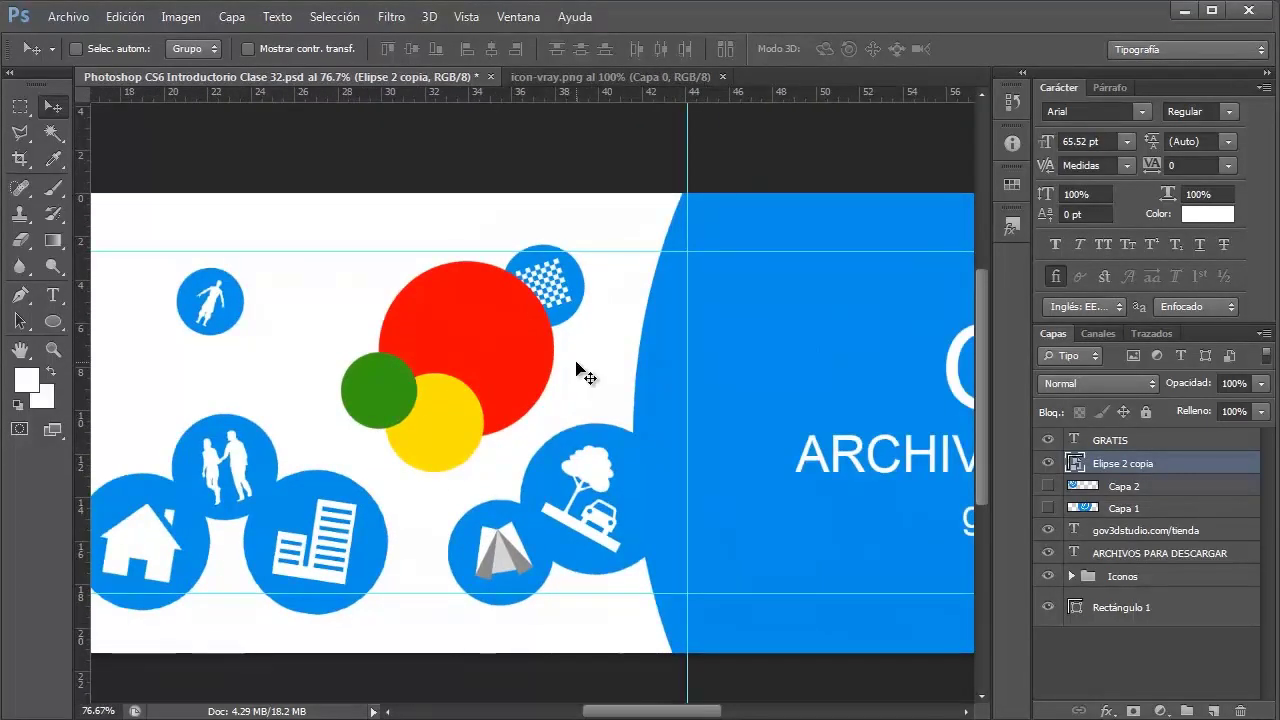
Step: Open the Elipse 2 copia smart object contents, fit them to the window, then return to Clase 32.psd
double_click(1076, 464)
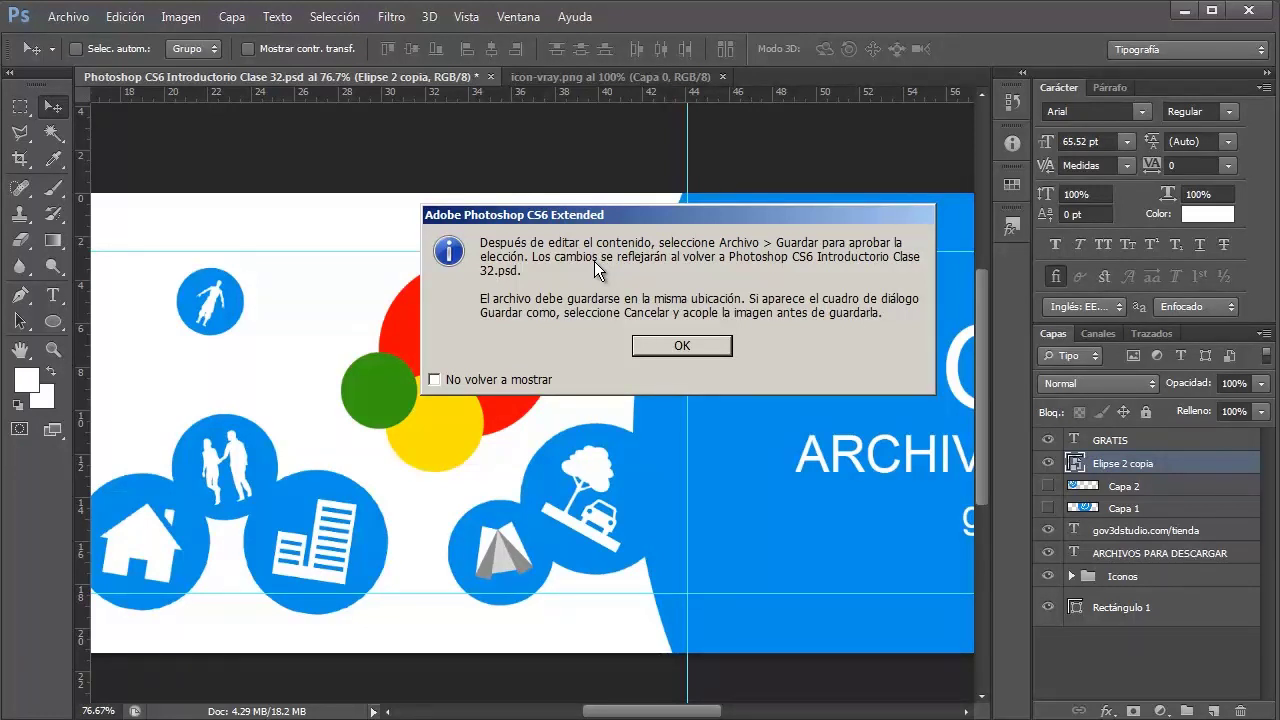
left_click(664, 343)
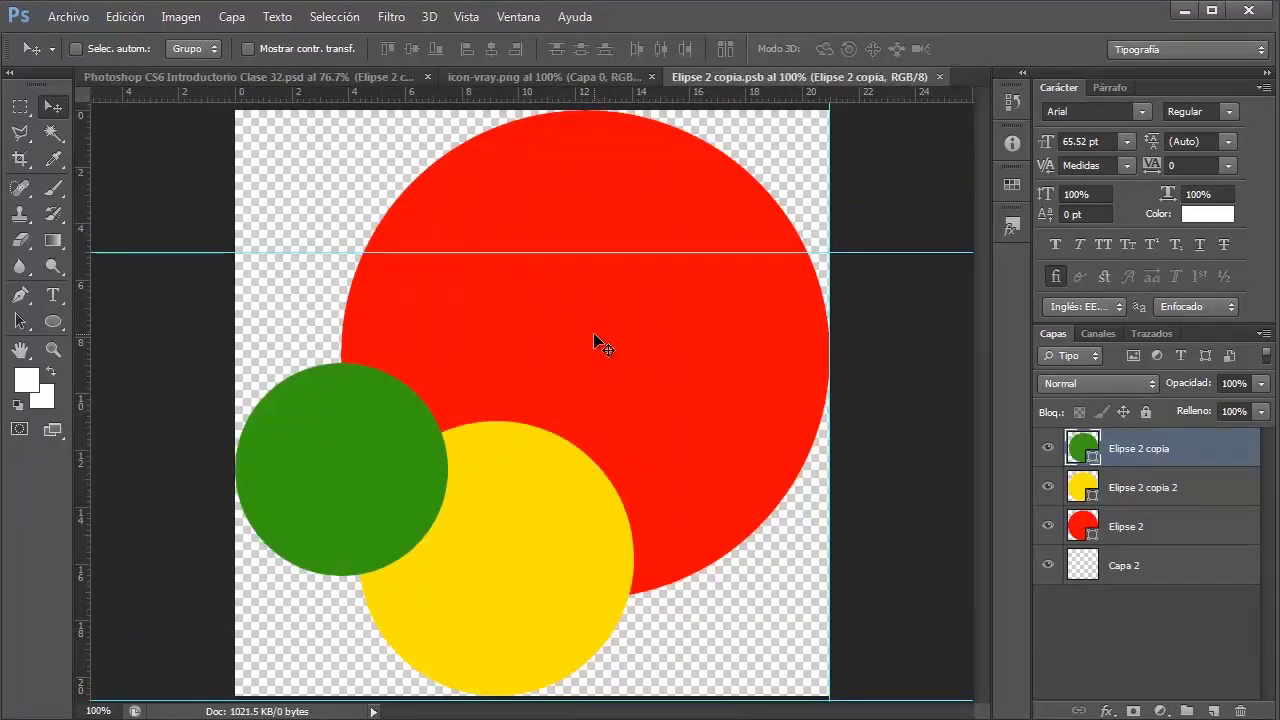
key("ctrl+0")
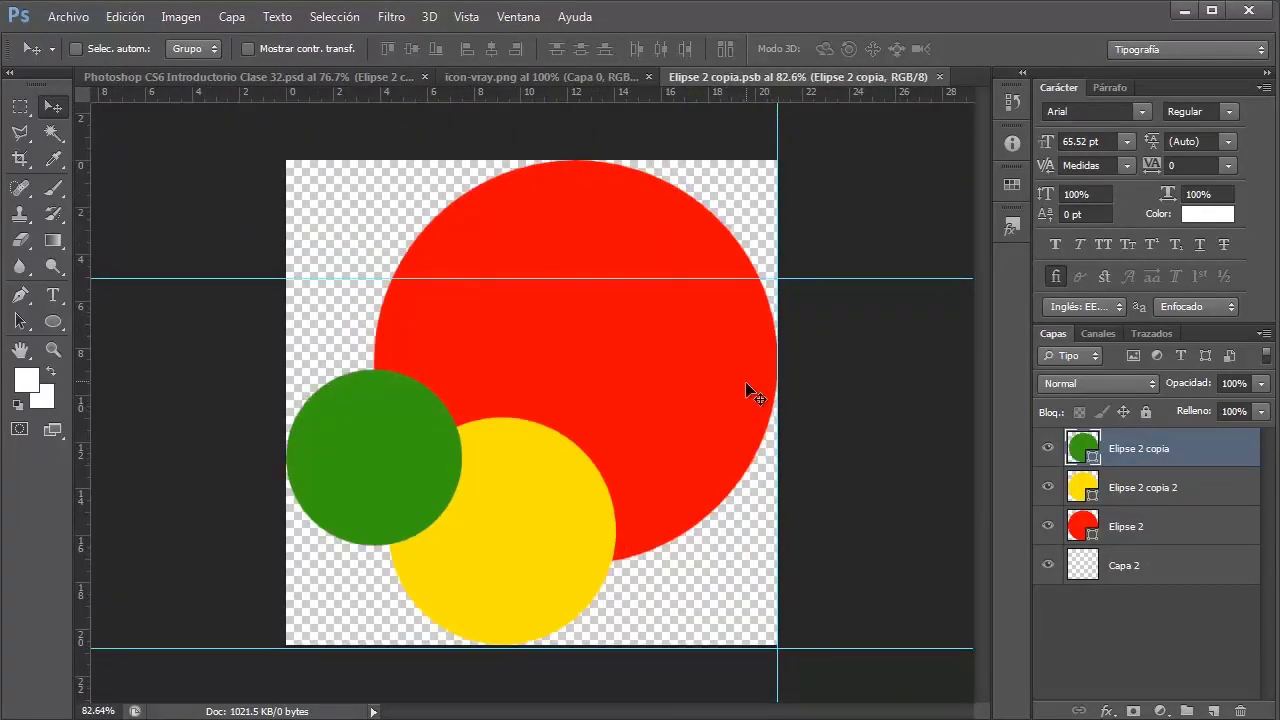
left_click(357, 77)
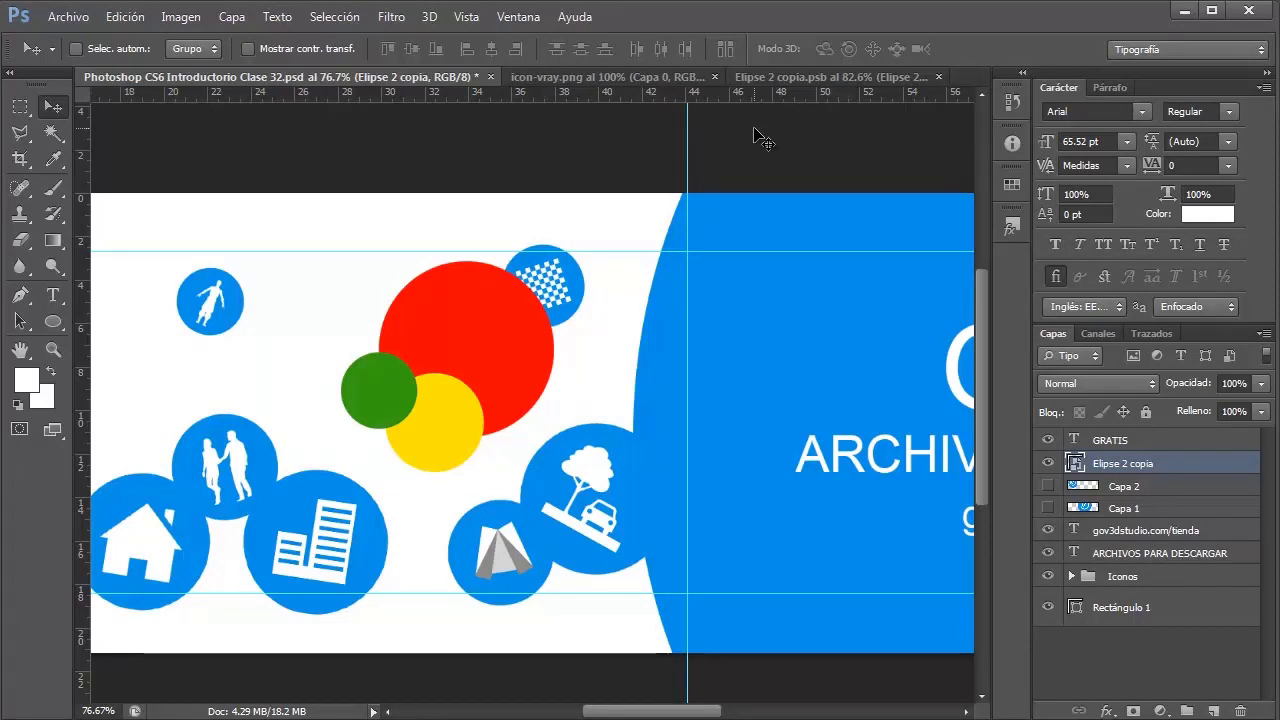
Step: Recolour the green circle a bright blue in the Elipse 2 copia document
left_click(767, 77)
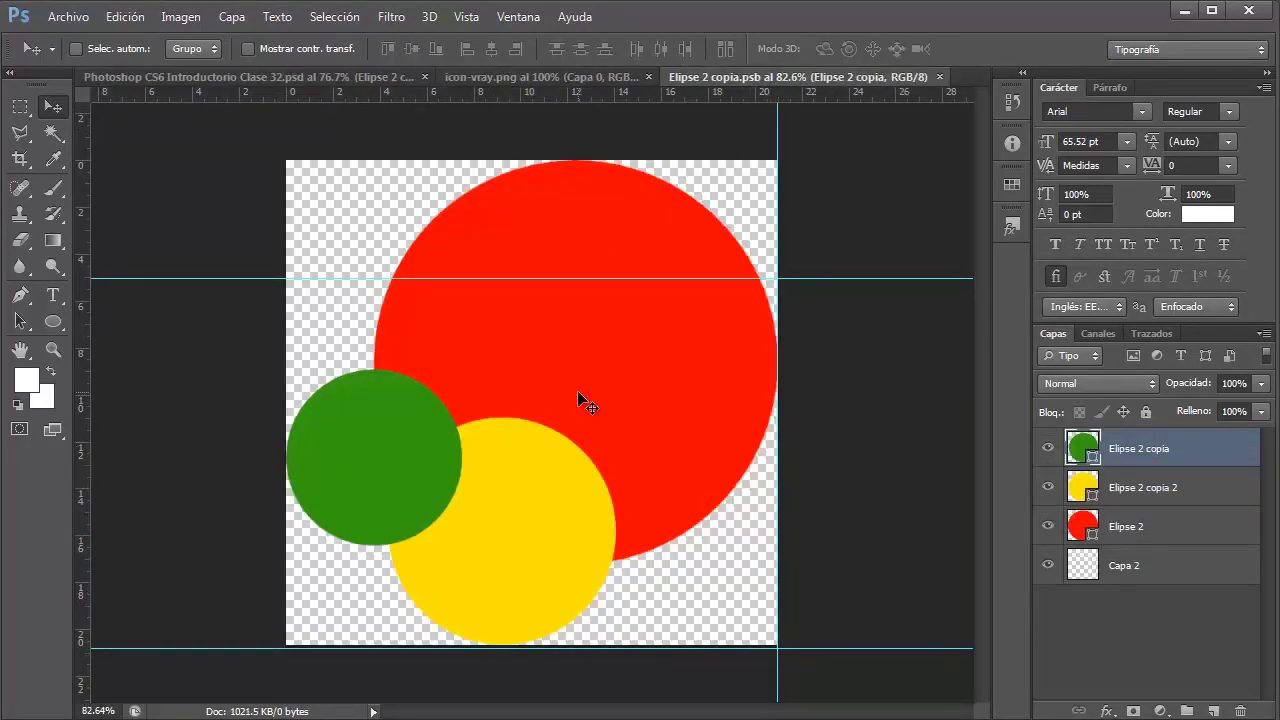
double_click(1080, 452)
left_click(1018, 510)
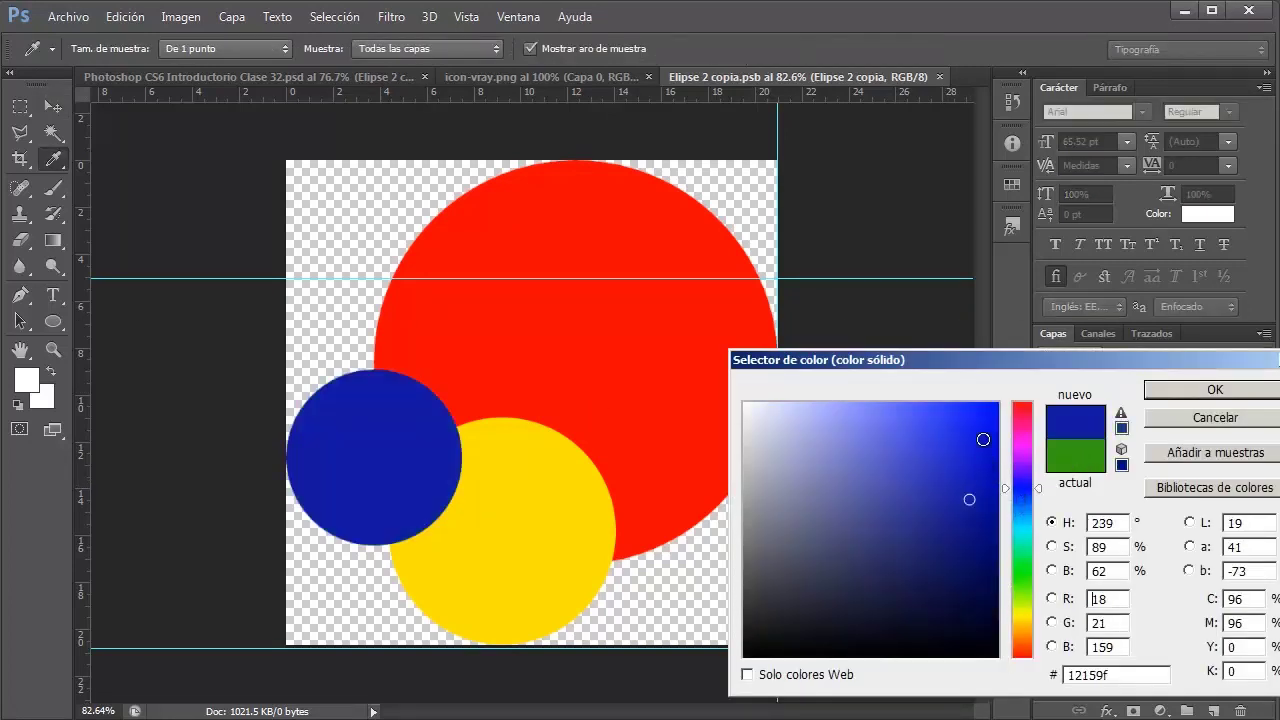
left_click(997, 404)
left_click(1200, 390)
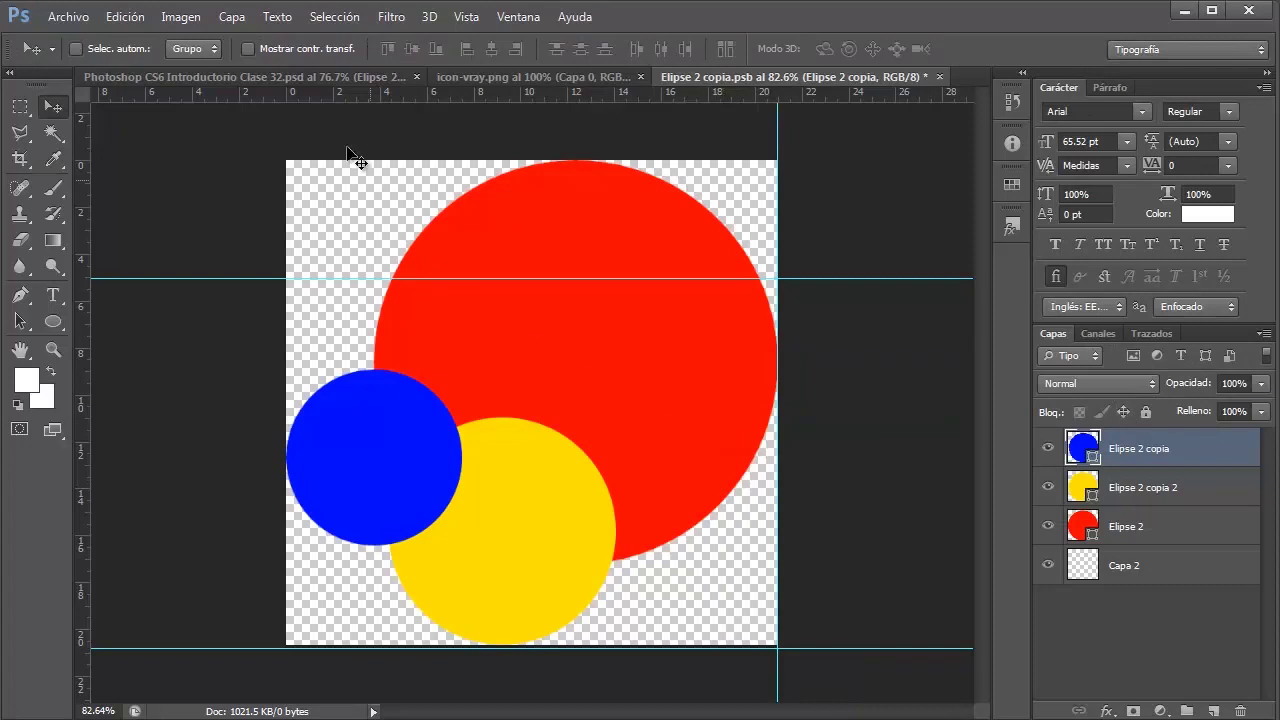
Step: Save the circles document with Archivo > Guardar and view the updated Clase 32.psd banner
left_click(328, 82)
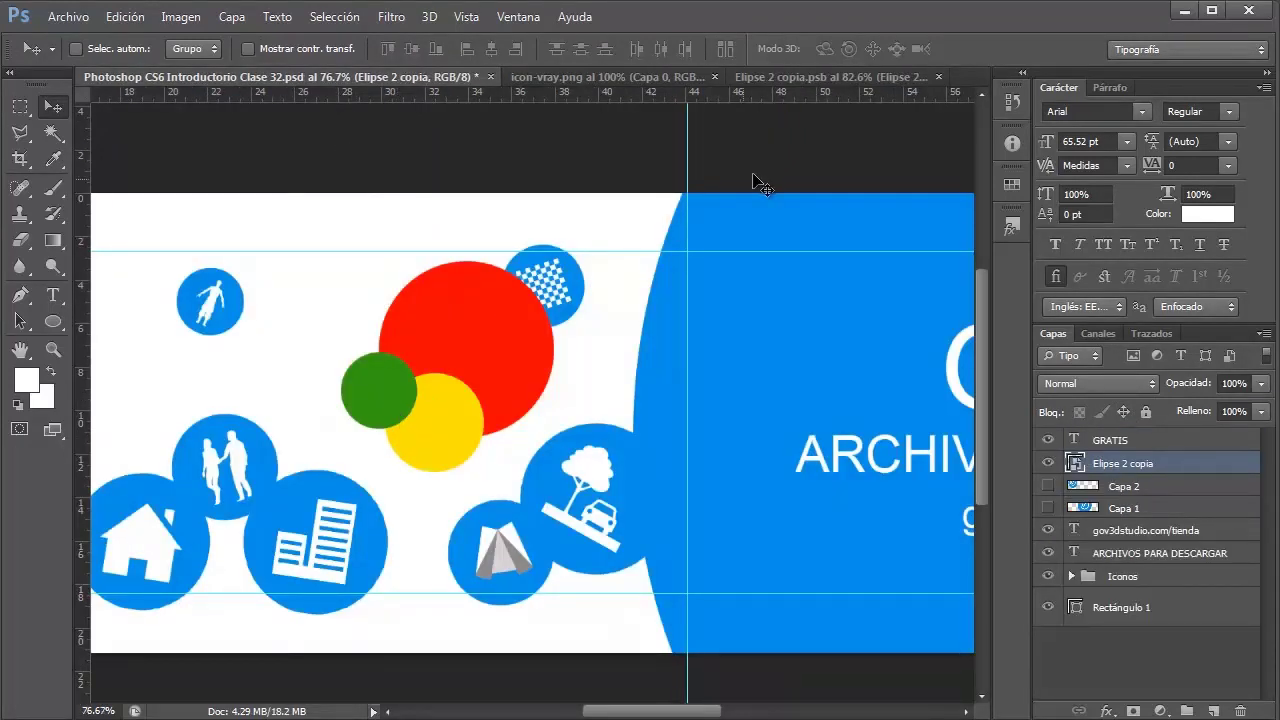
left_click(768, 80)
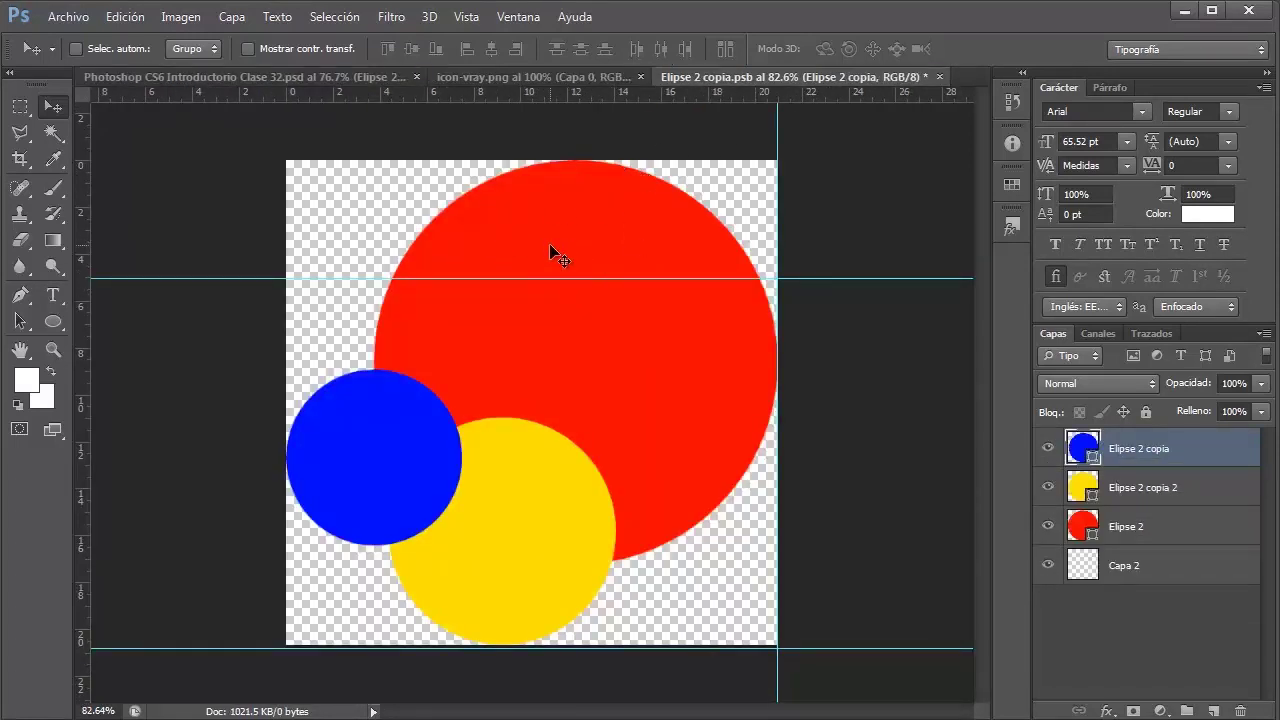
left_click(70, 17)
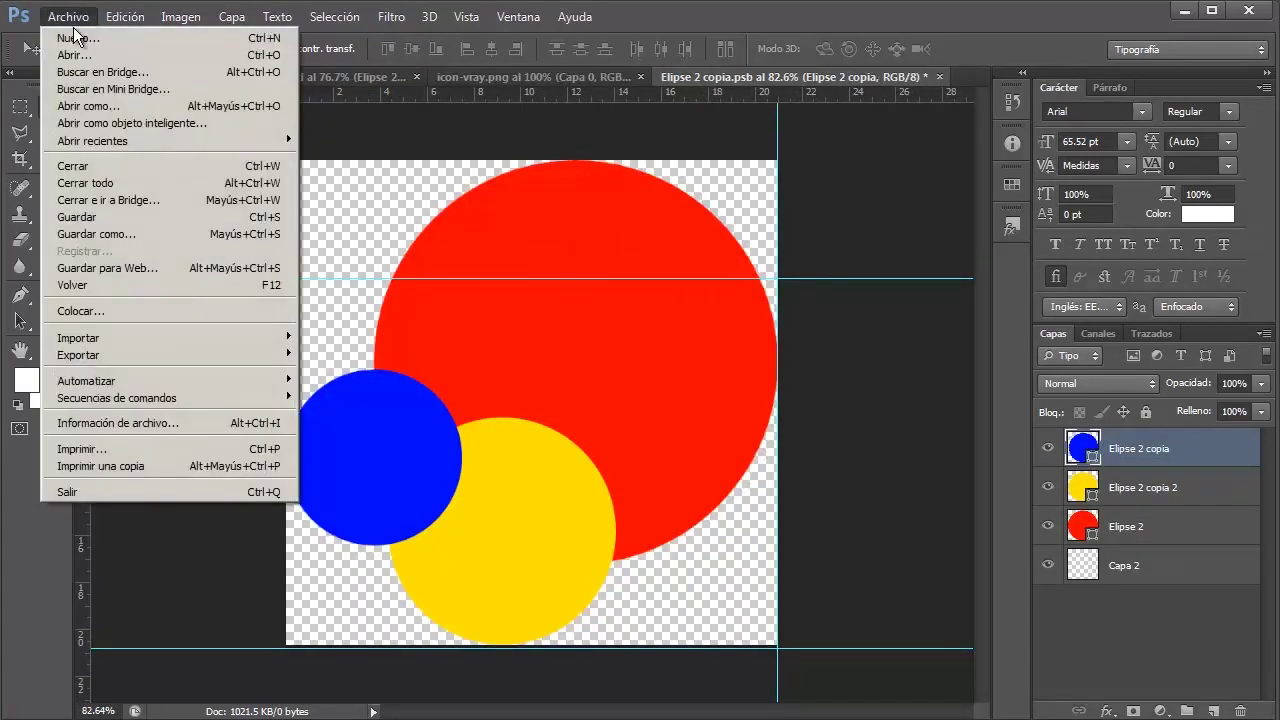
left_click(111, 219)
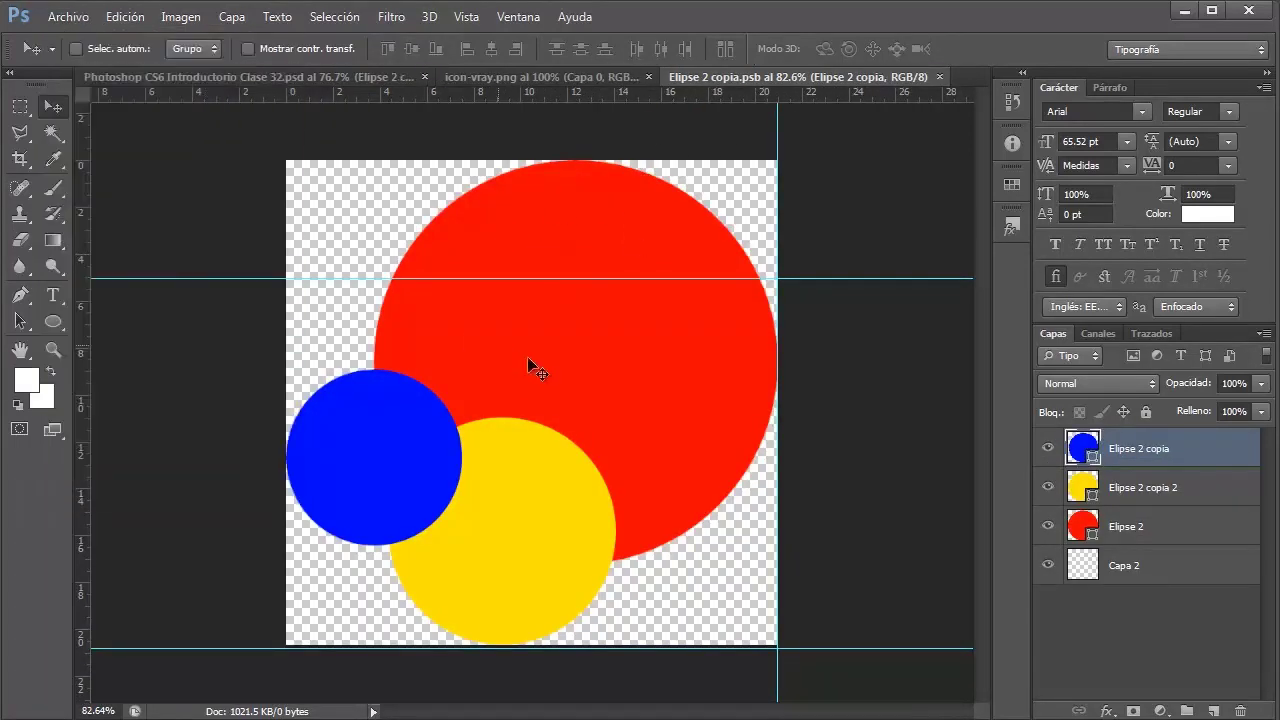
left_click(321, 74)
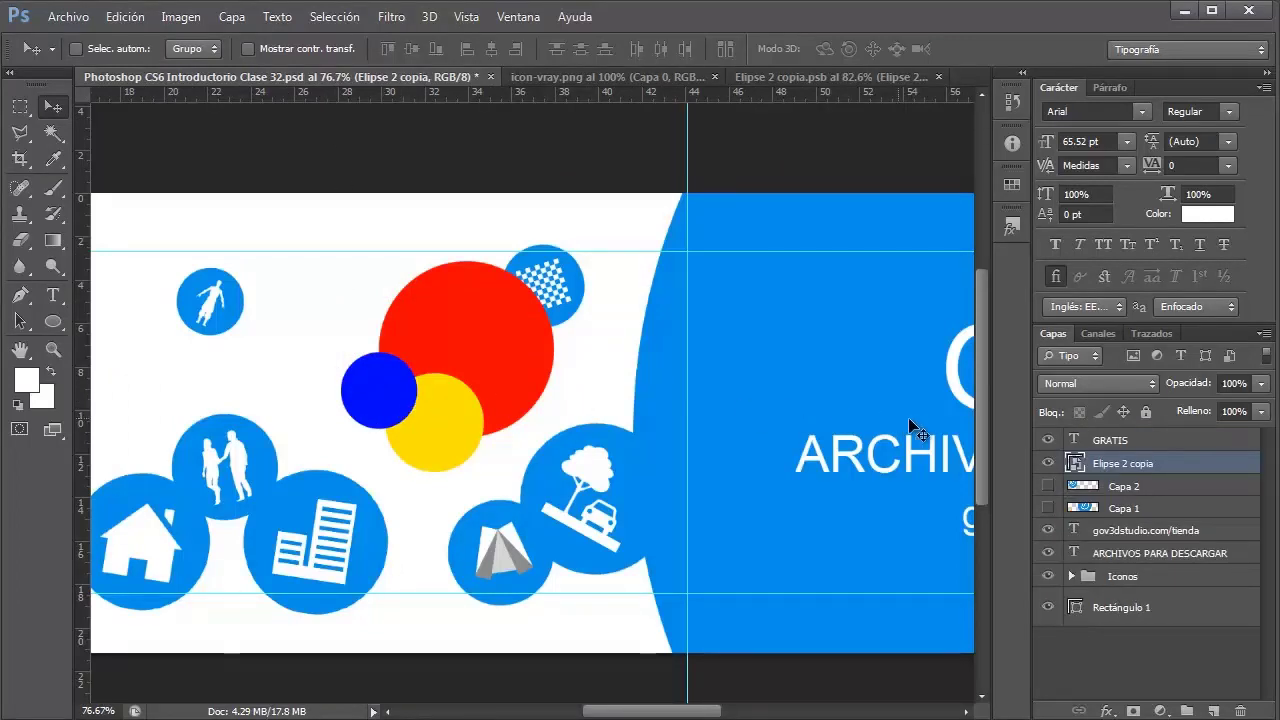
Step: Move the blue circle layer below Elipse 2 and check the banner
left_click(789, 75)
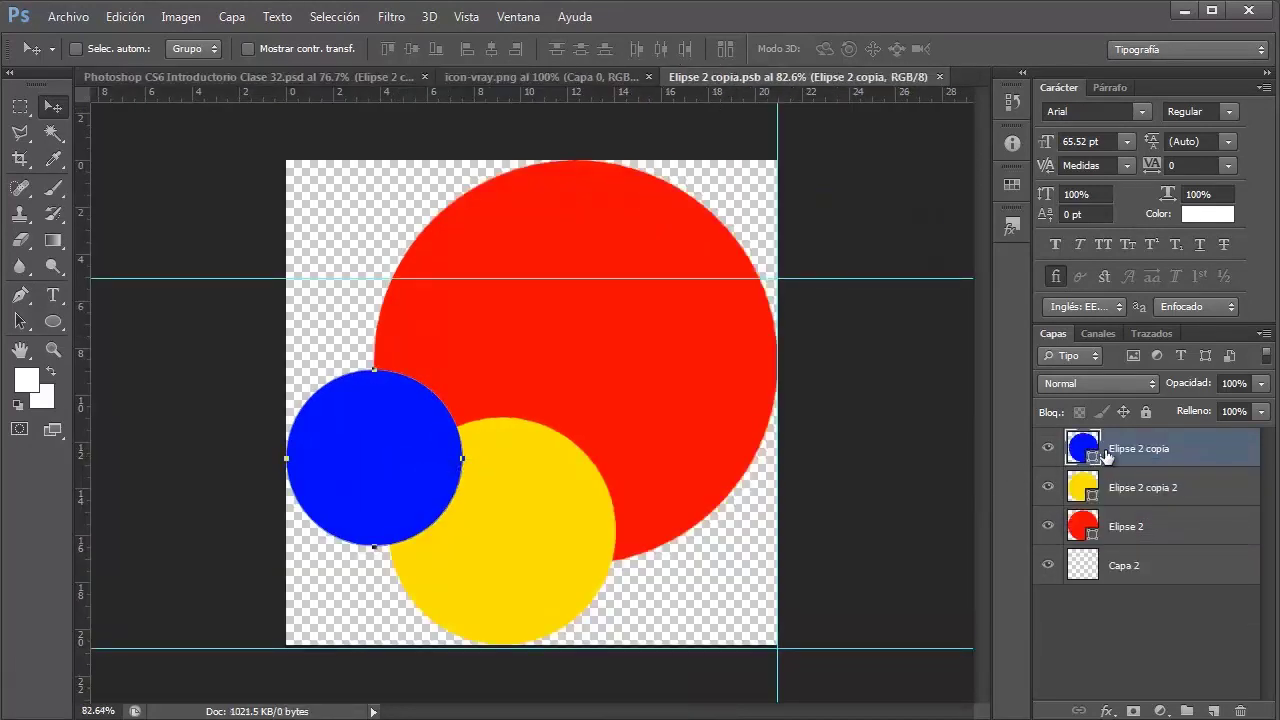
left_click_drag(1100, 450, 1126, 528)
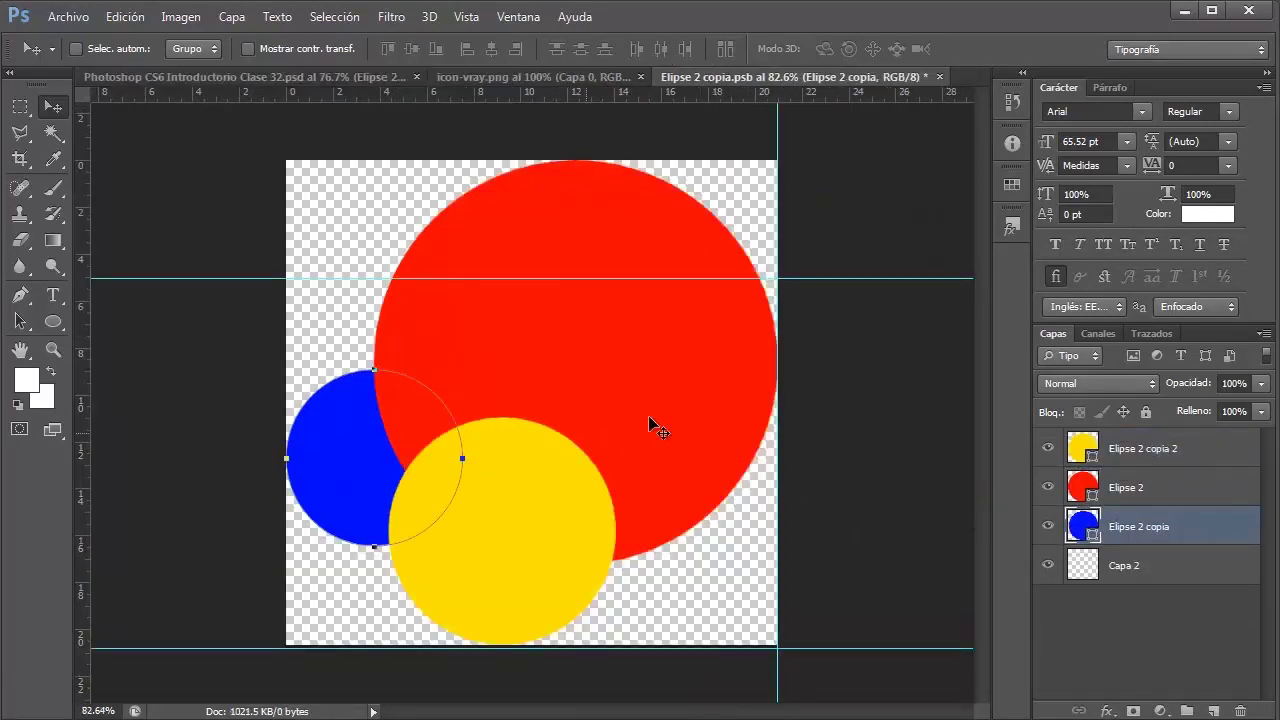
left_click(302, 78)
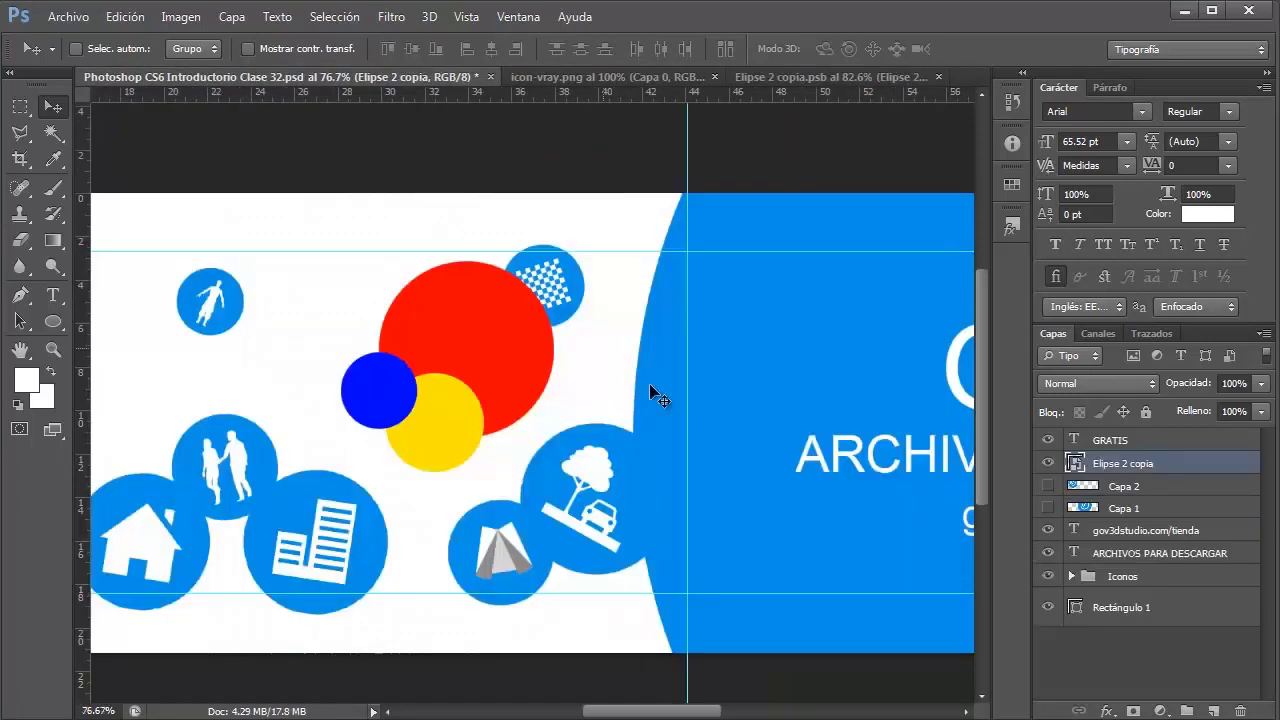
Step: Save the reordered circles via Archivo > Guardar and return to Clase 32.psd
left_click(819, 76)
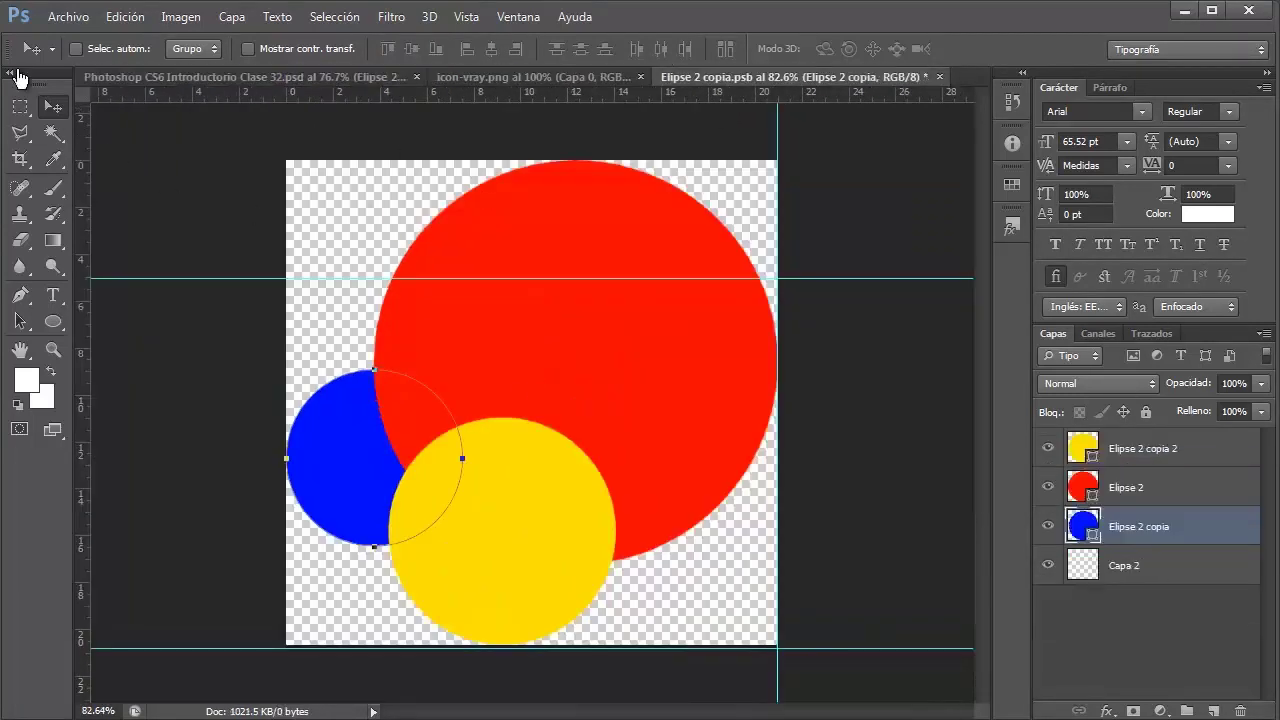
left_click(68, 16)
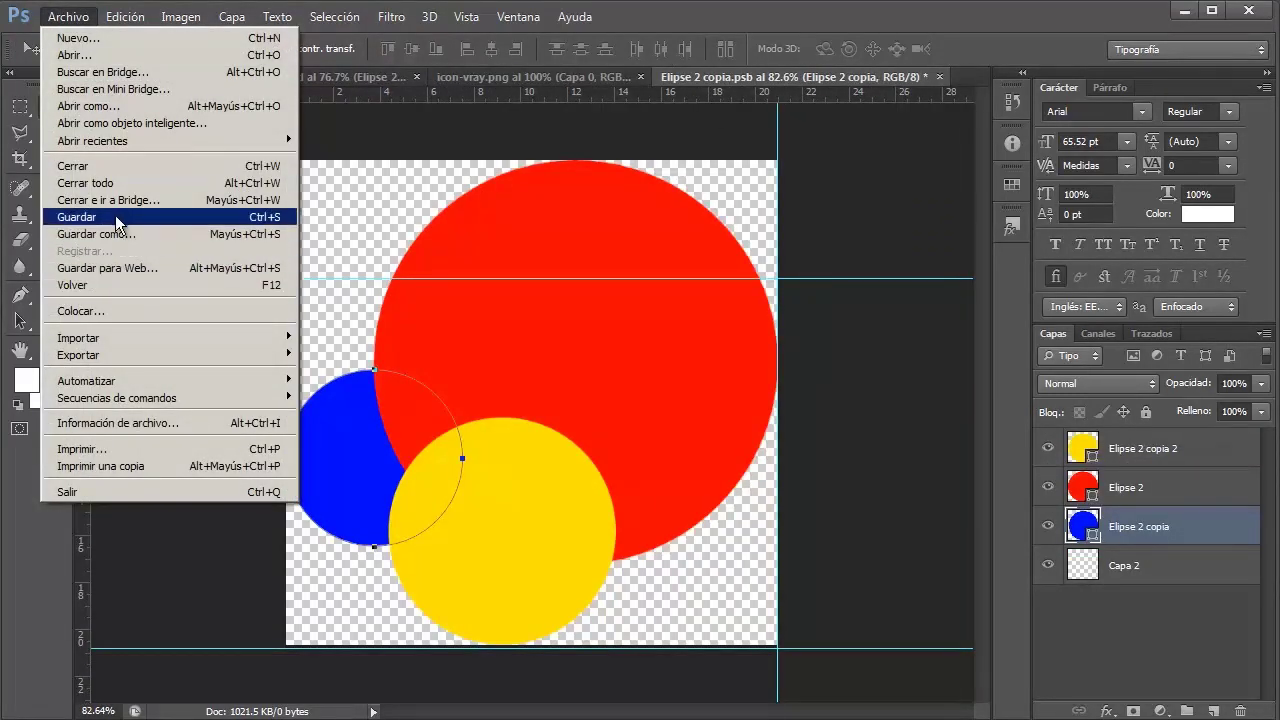
left_click(180, 216)
left_click(299, 77)
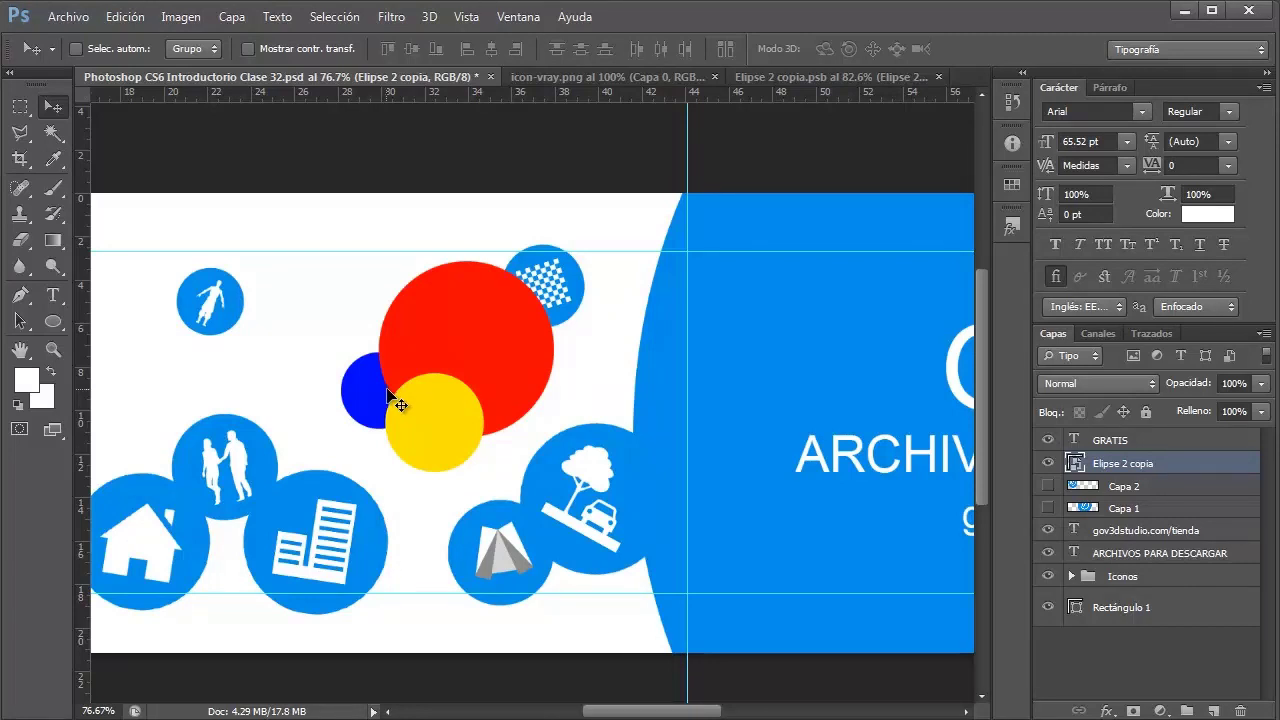
Step: Zoom out and drag the disc cluster right, just left of 'ARCHIVOS PARA DESCARGAR'
scroll(357, 380, "down", 3)
scroll(355, 381, "down", 2)
scroll(351, 381, "down", 2)
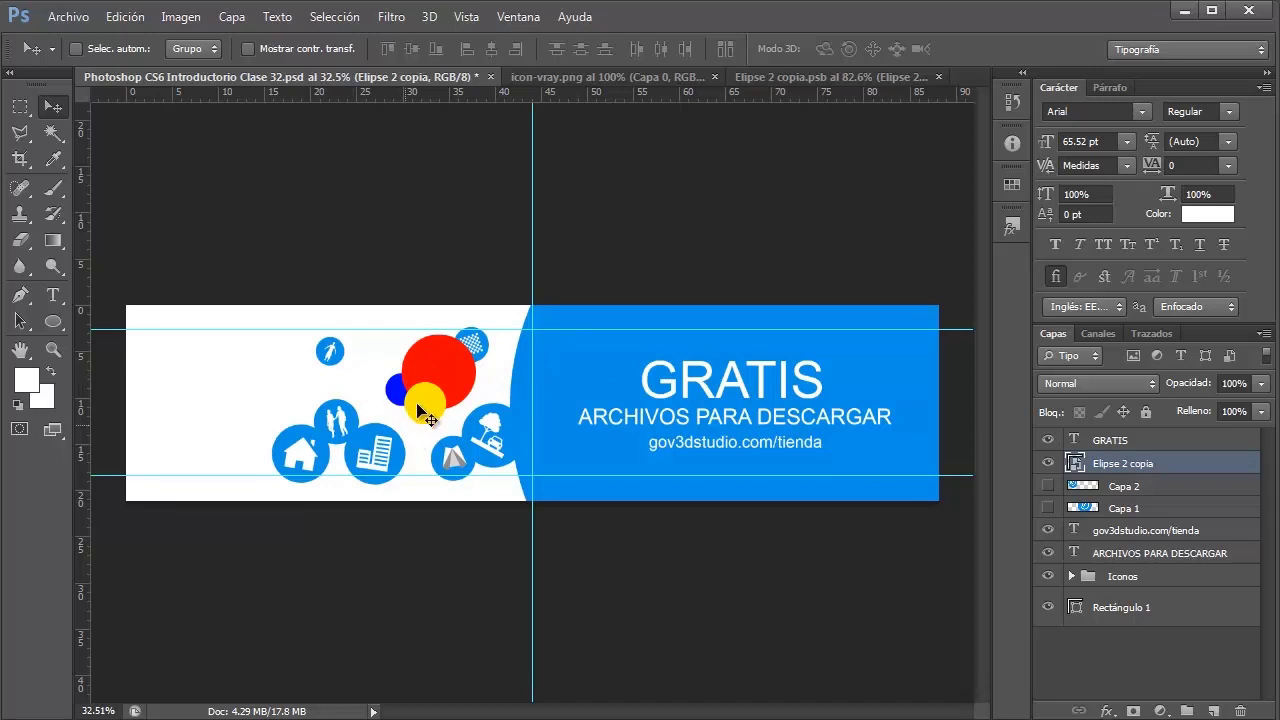
mouse_move(347, 379)
left_mouse_down()
mouse_move(487, 404)
mouse_move(460, 398)
left_mouse_up()
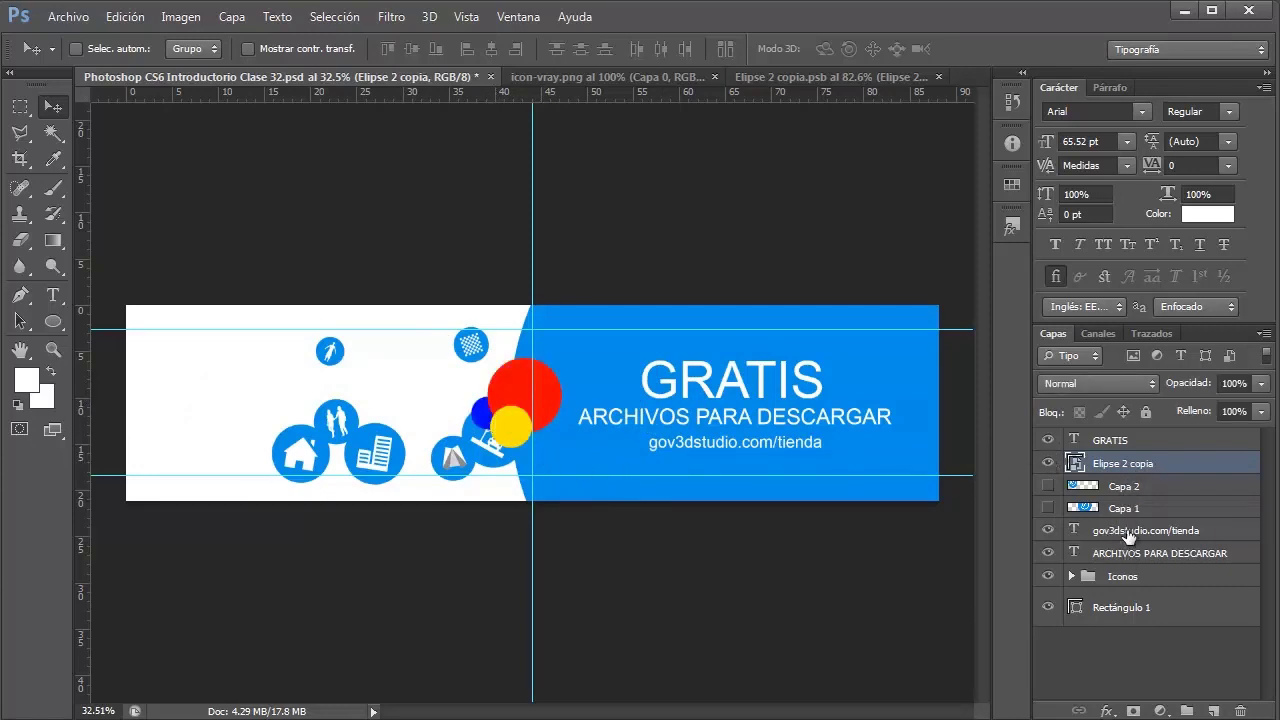
Step: Compare the banner with Elipse 2 copia.psb, then close Elipse 2 copia.psb
left_click(794, 80)
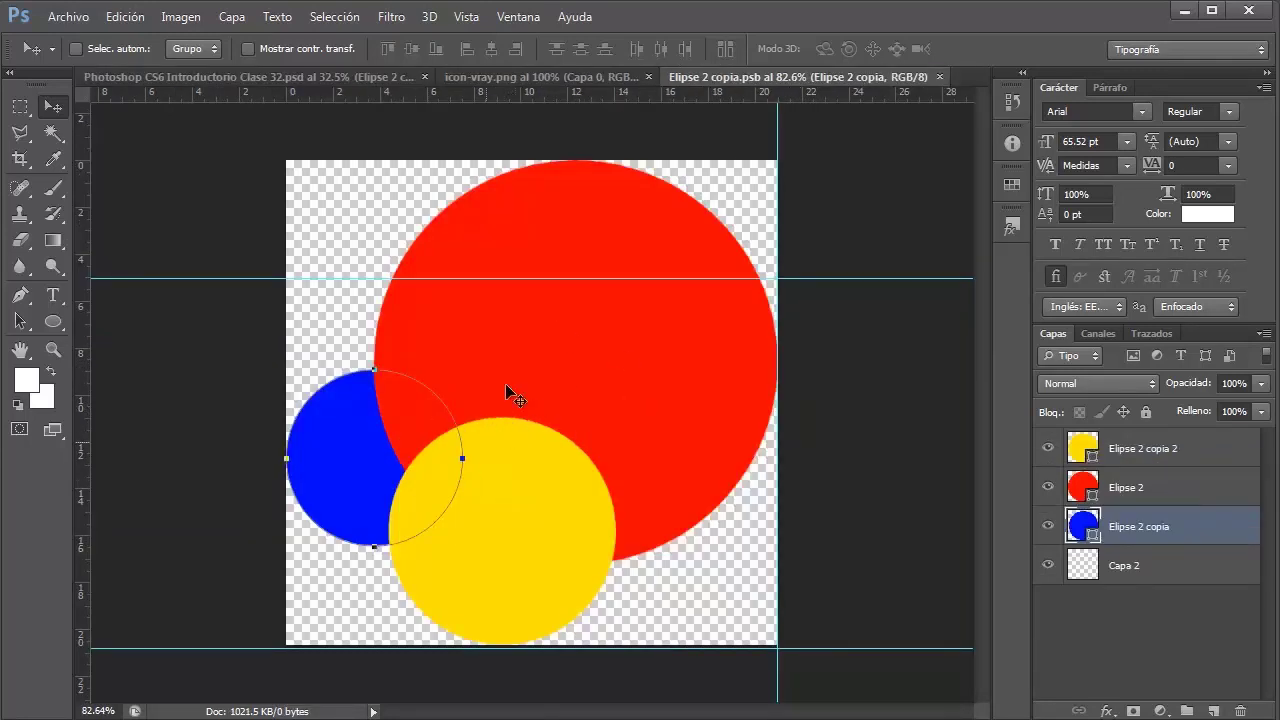
left_click(375, 78)
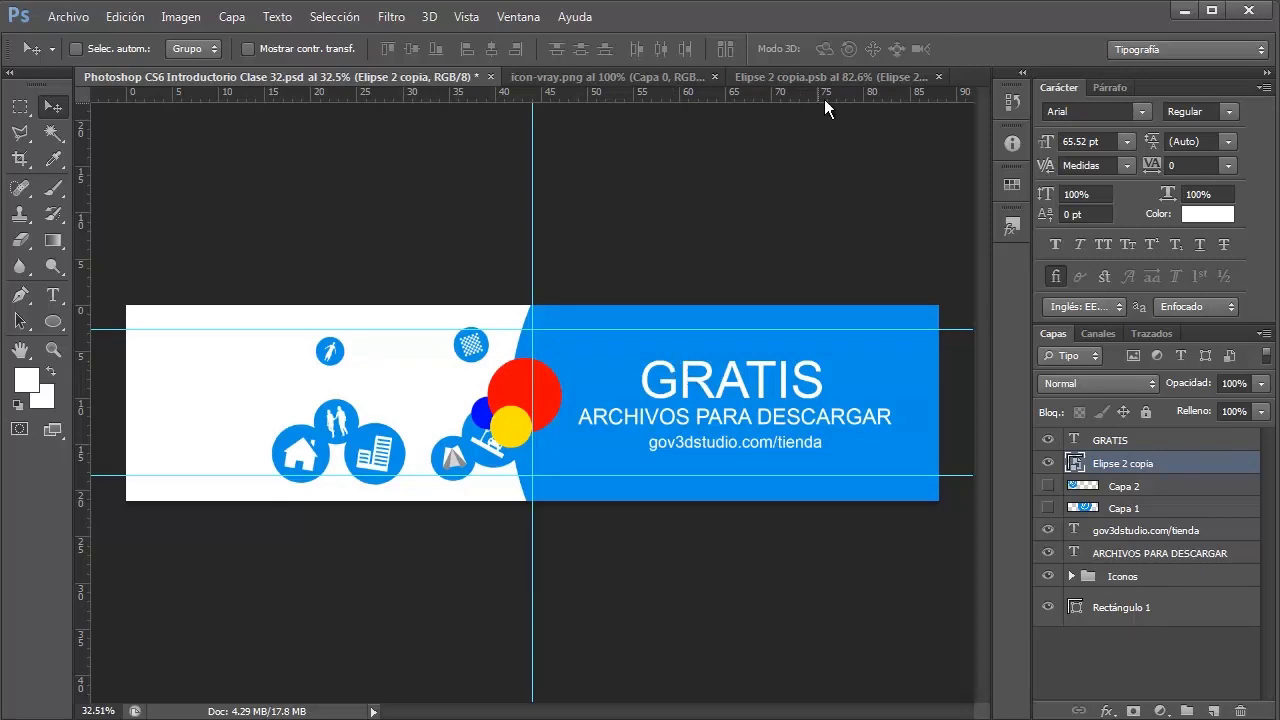
left_click(808, 76)
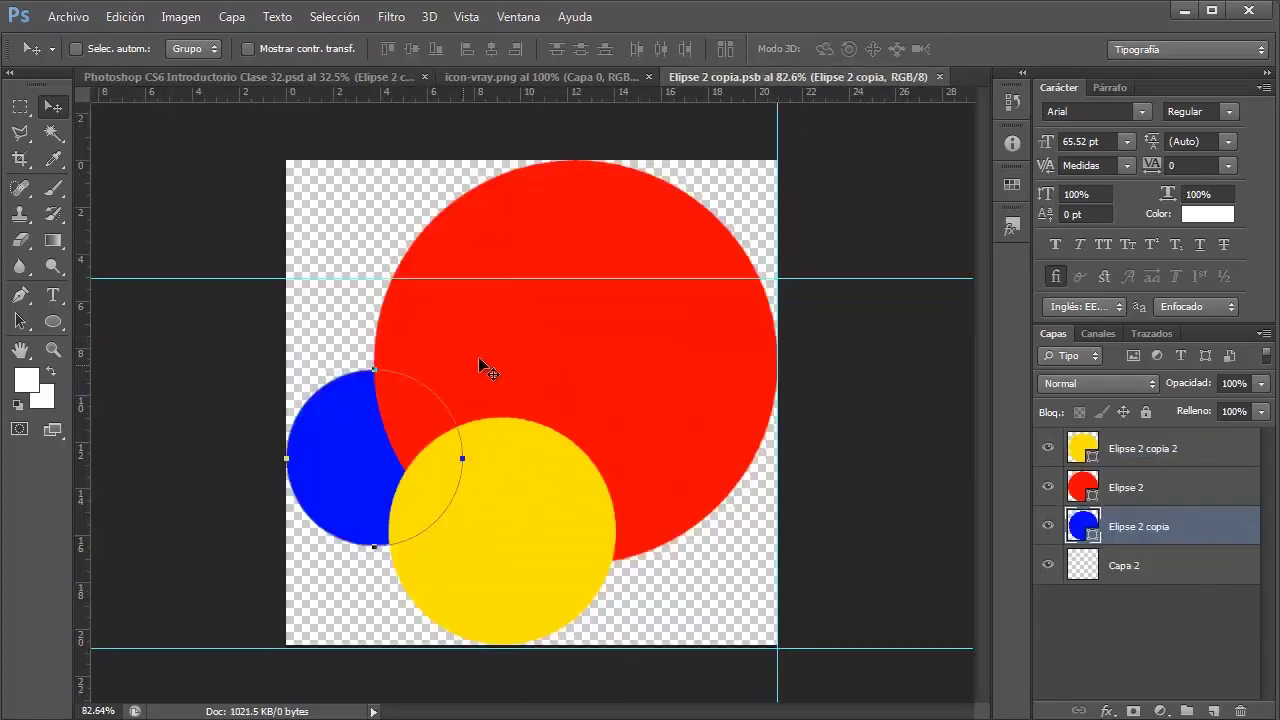
left_click(302, 86)
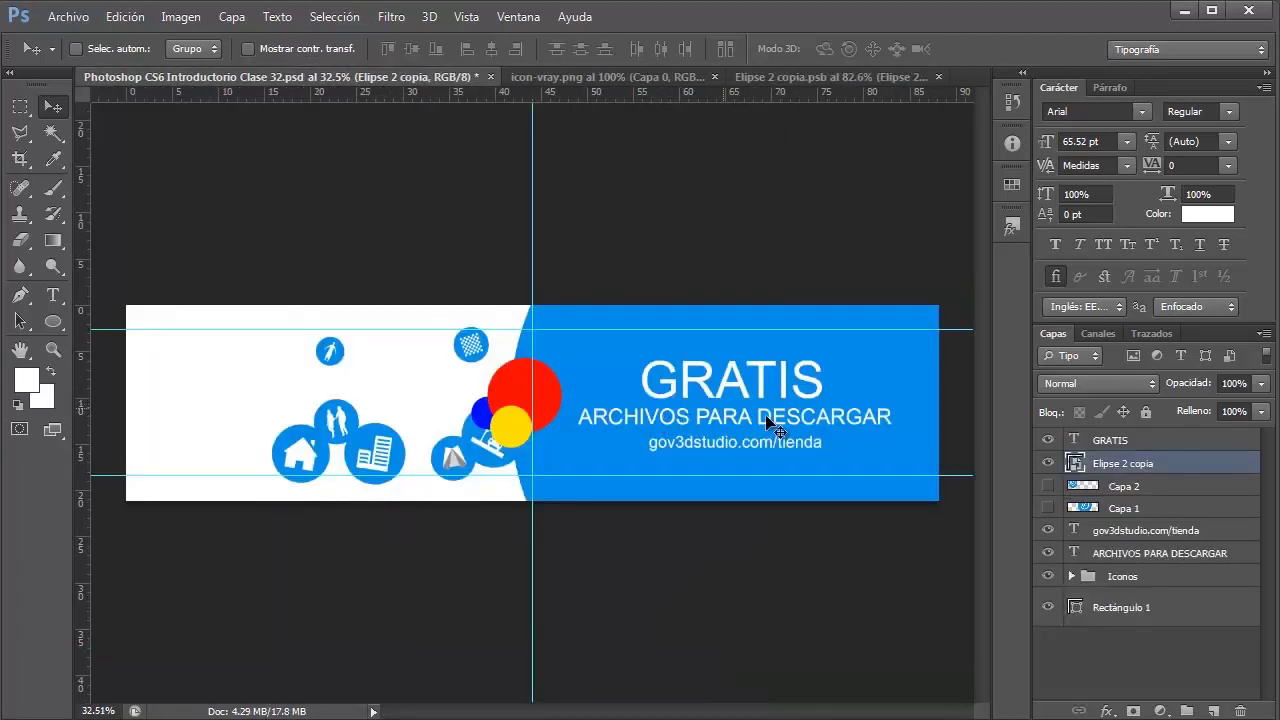
scroll(702, 412, "up", 2)
scroll(704, 416, "up", 2)
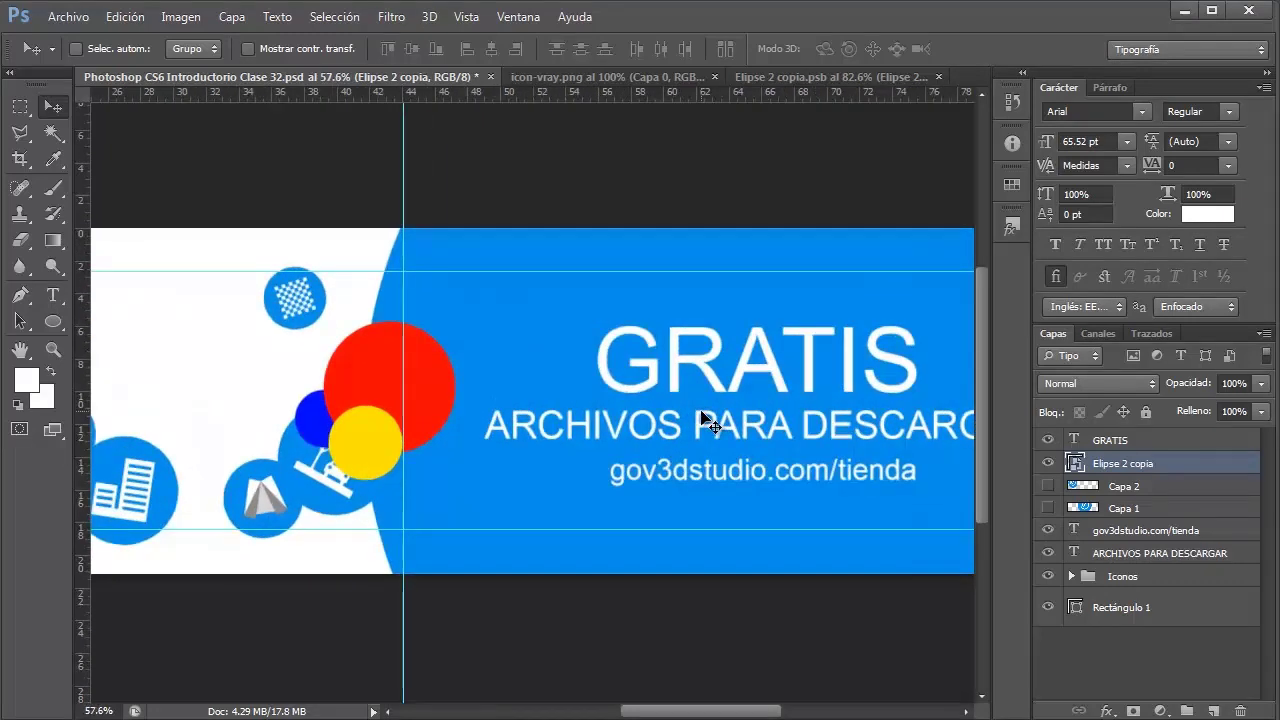
left_click(800, 74)
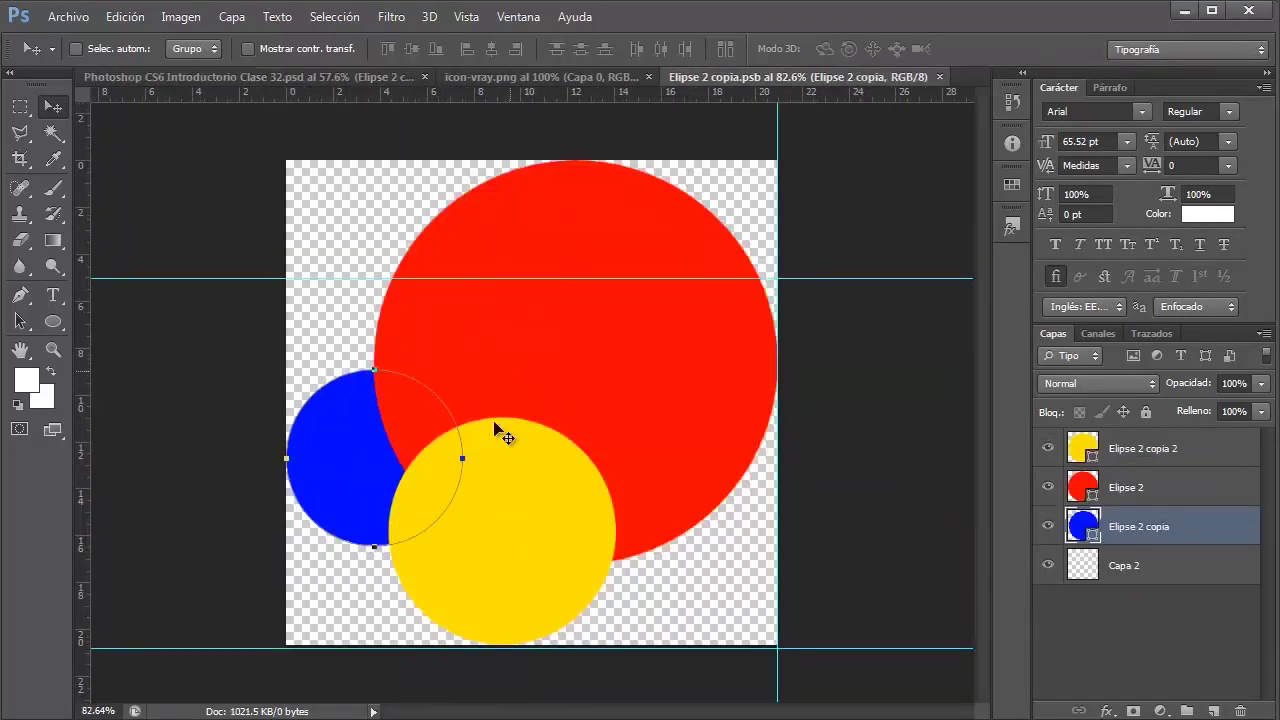
left_click(940, 77)
scroll(683, 250, "down", 3)
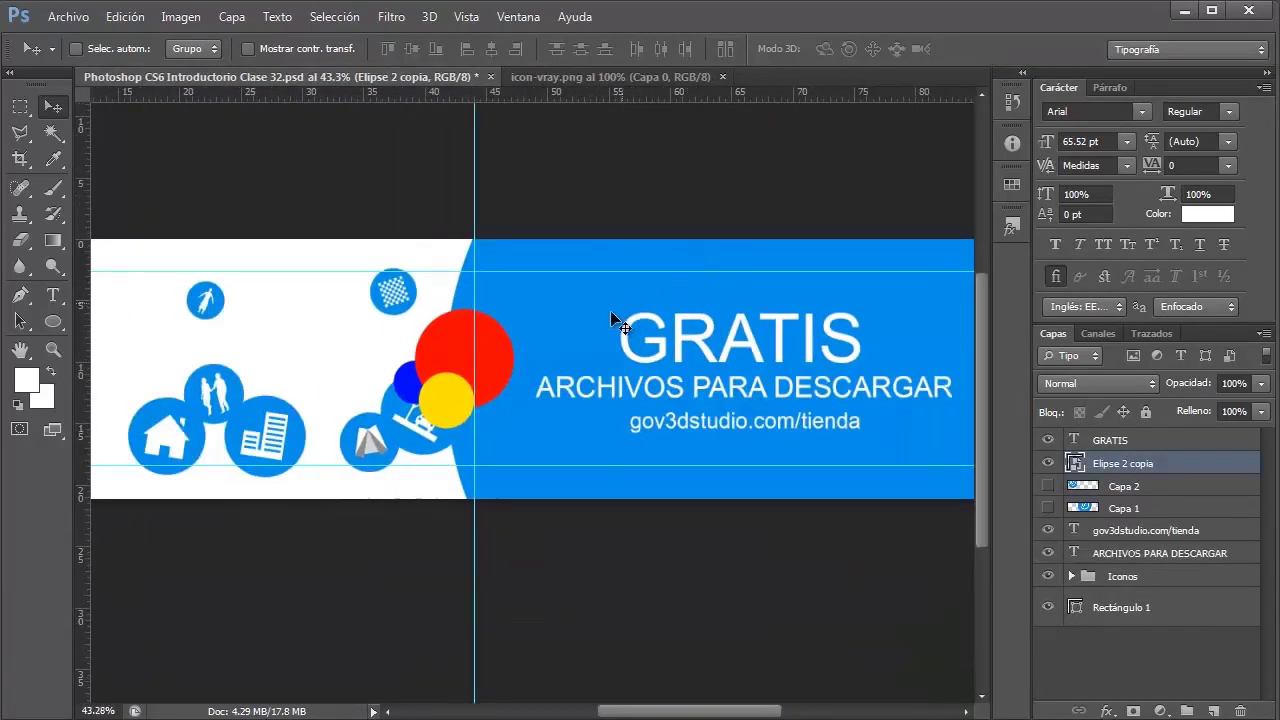
scroll(610, 310, "down", 2)
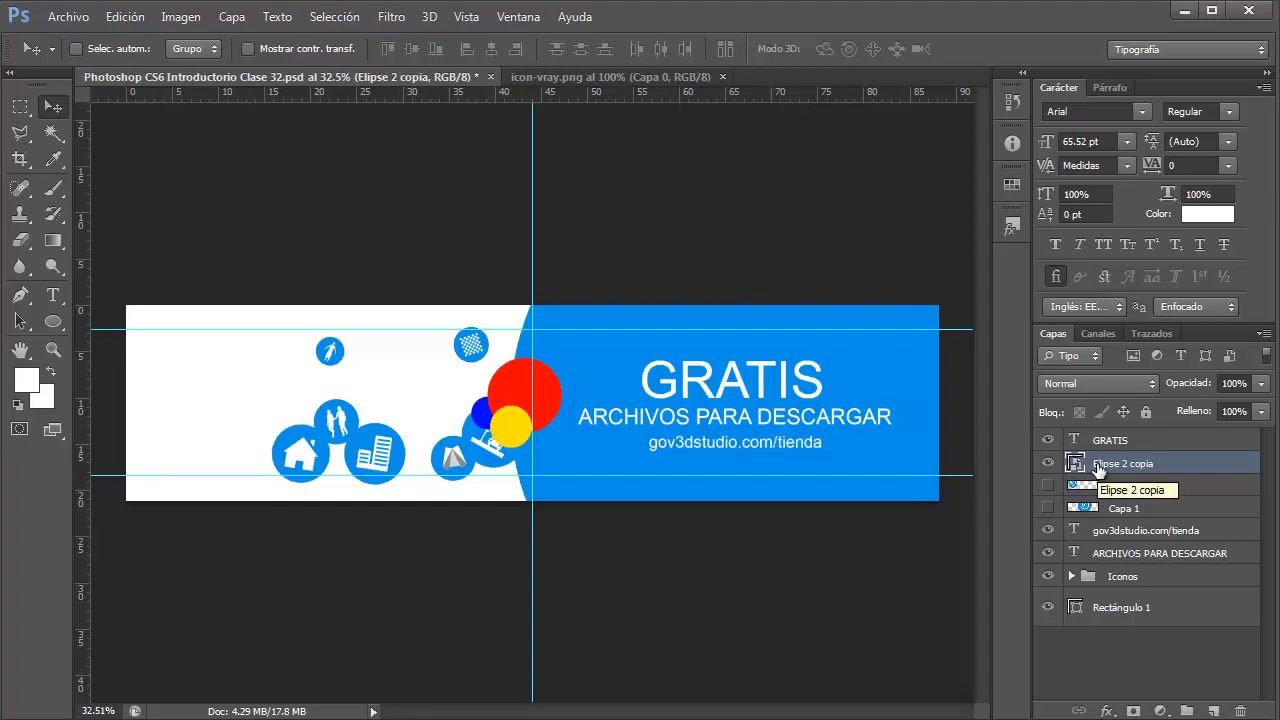
Step: Rasterize the Elipse 2 copia layer with Rasterizar capa, then view and dismiss Estilo de capa
right_click(1099, 470)
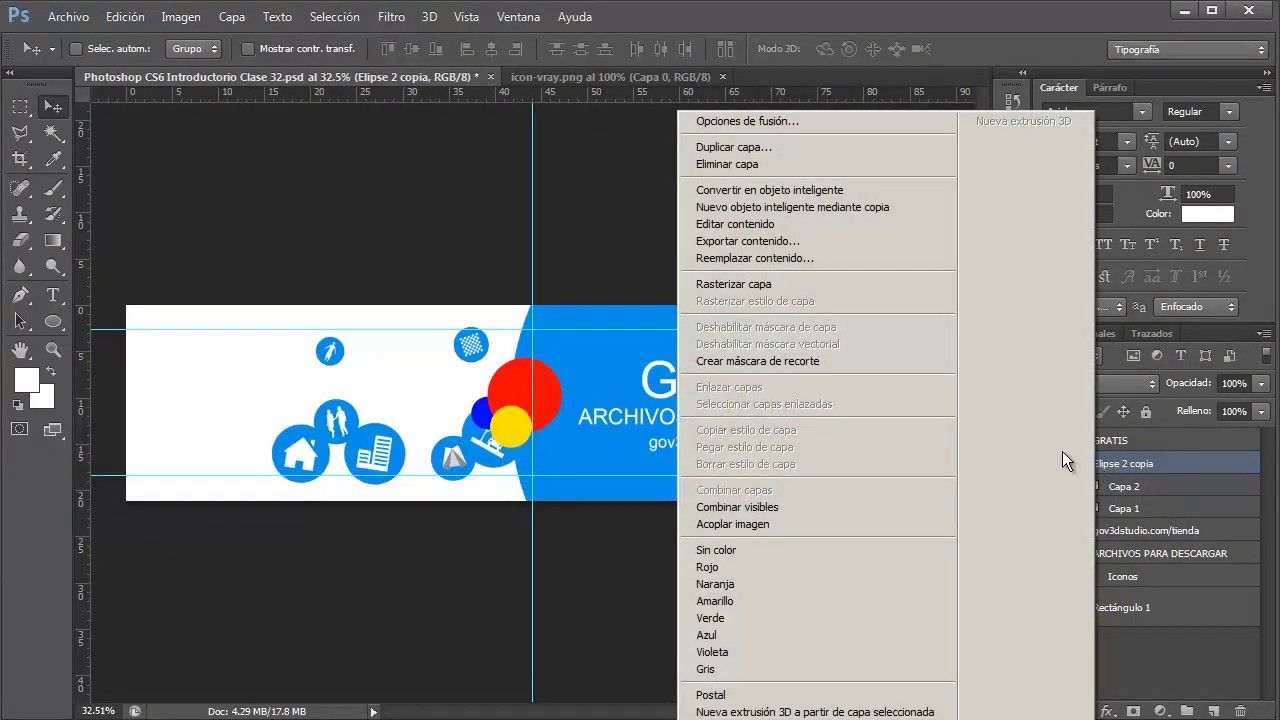
left_click(851, 289)
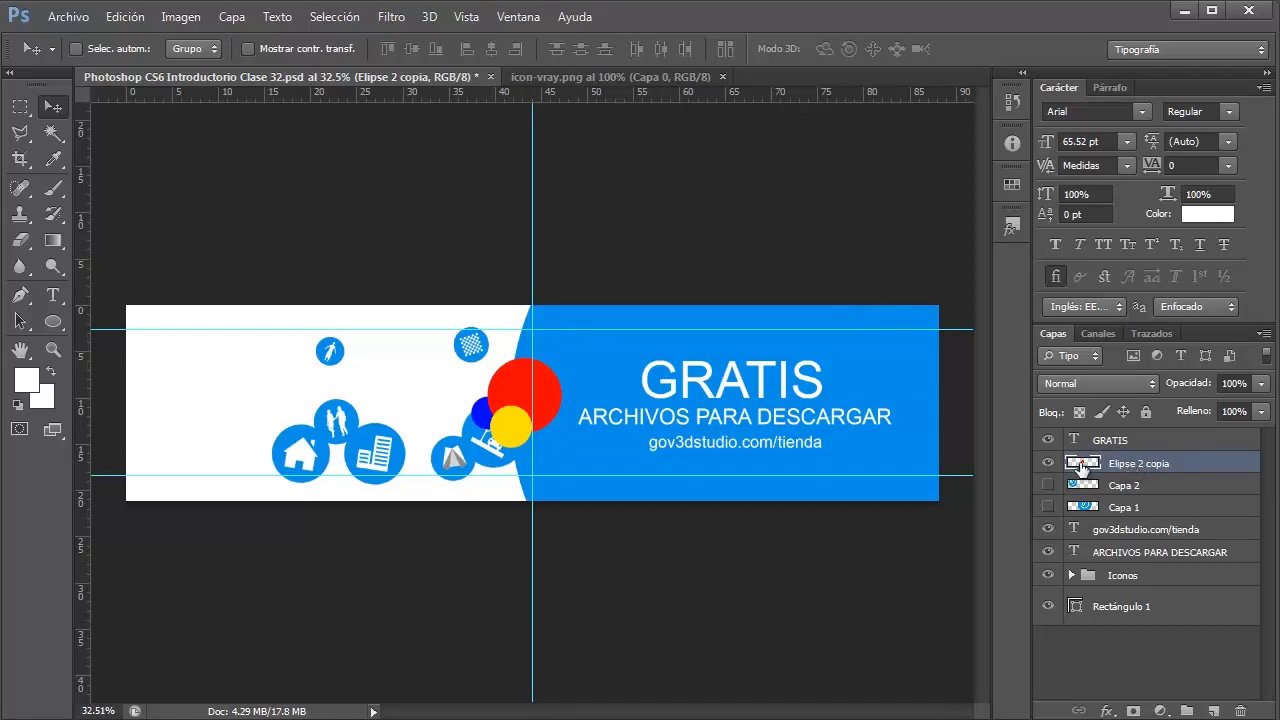
double_click(1080, 465)
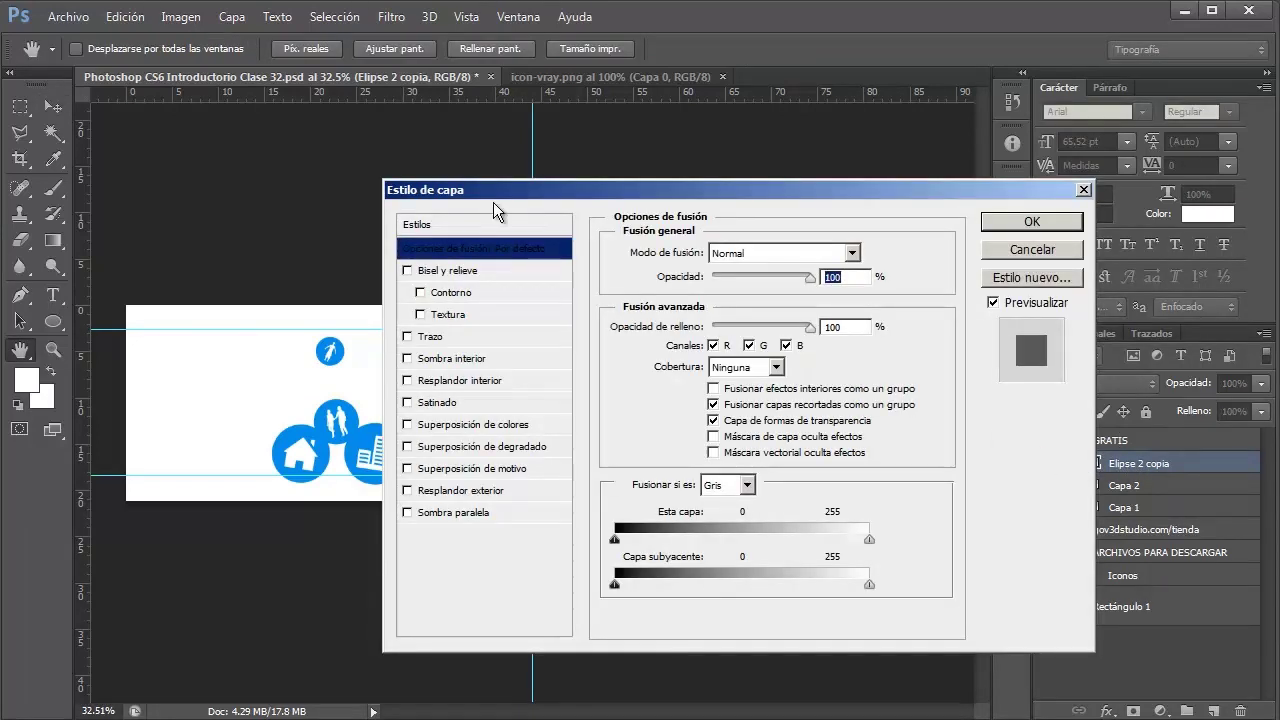
left_click(1034, 249)
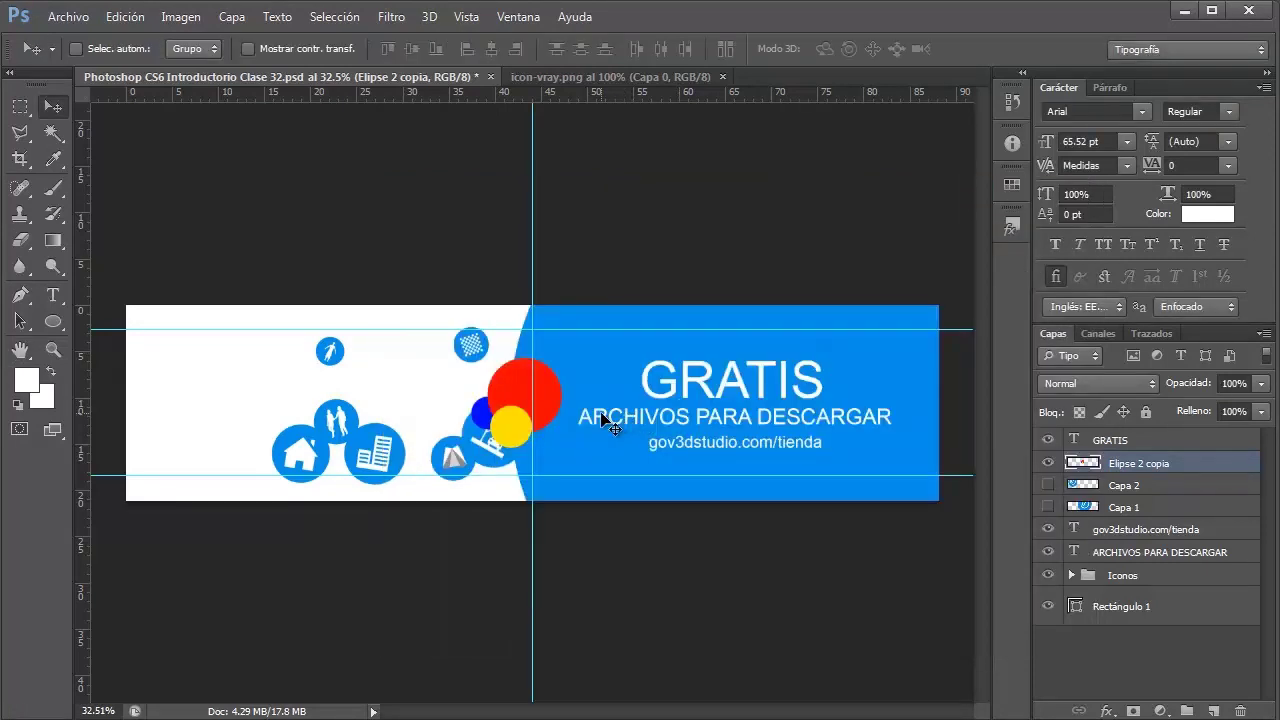
scroll(482, 420, "up", 4)
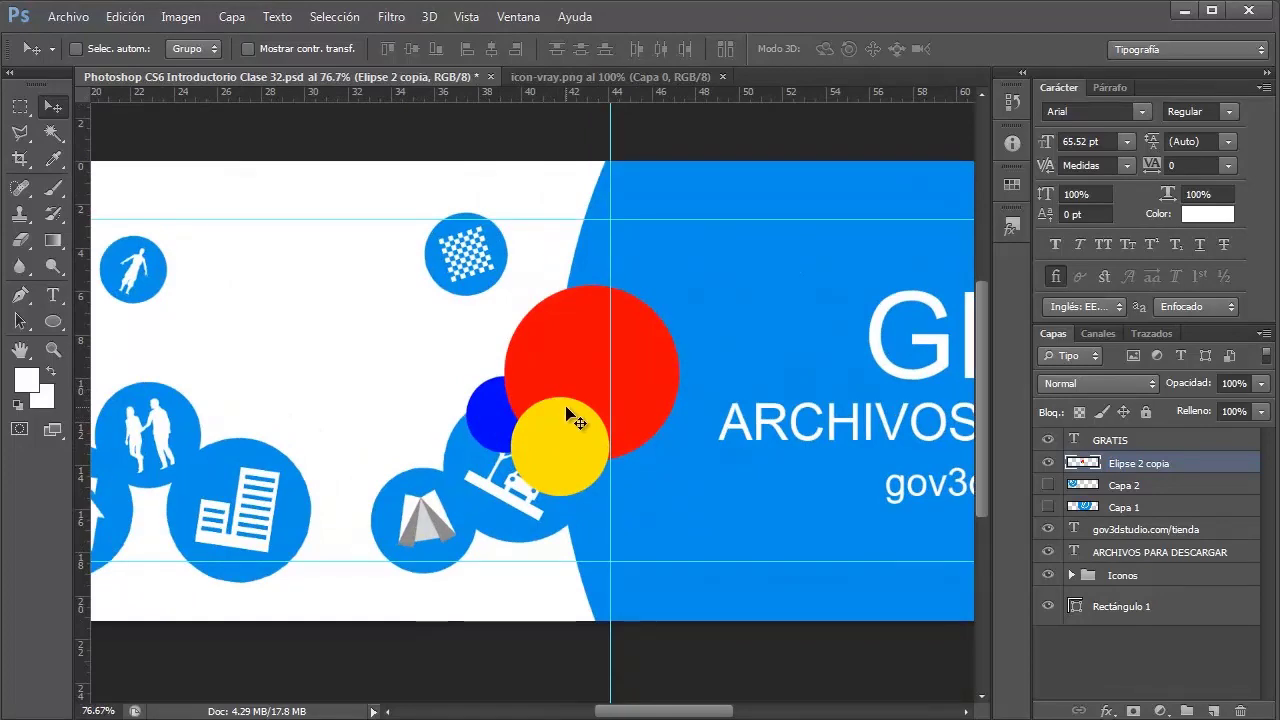
scroll(573, 418, "down", 2)
scroll(573, 418, "down", 1)
scroll(573, 418, "down", 1)
scroll(573, 418, "down", 1)
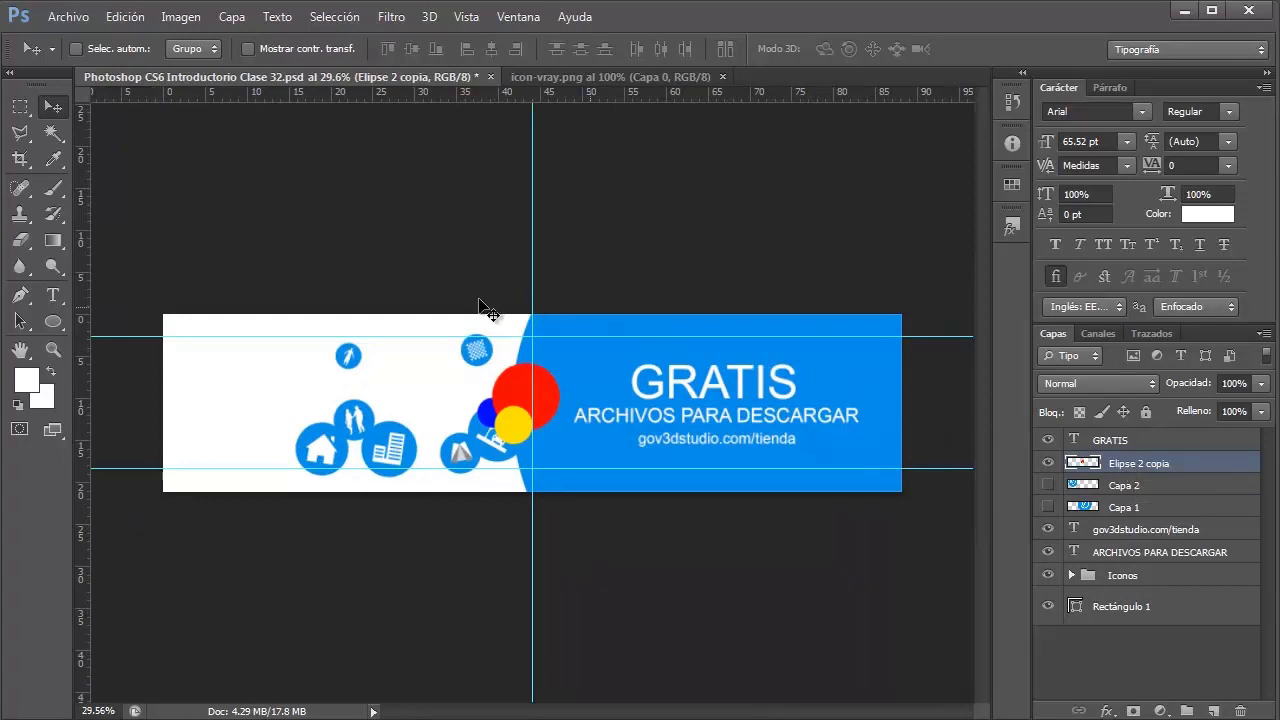
key("ctrl+t")
mouse_move(558, 363)
left_mouse_down()
mouse_move(693, 281)
mouse_move(837, 251)
left_mouse_up()
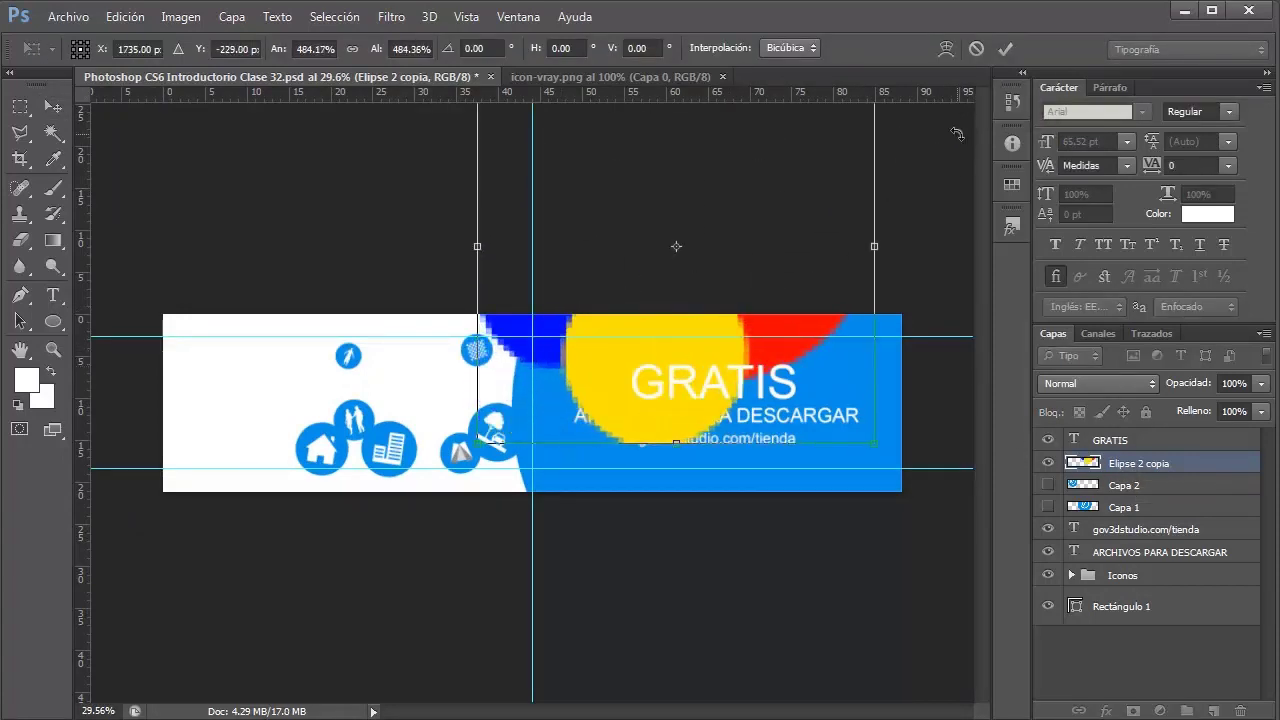
key("Return")
left_click_drag(592, 357, 491, 437)
scroll(491, 437, "up", 3)
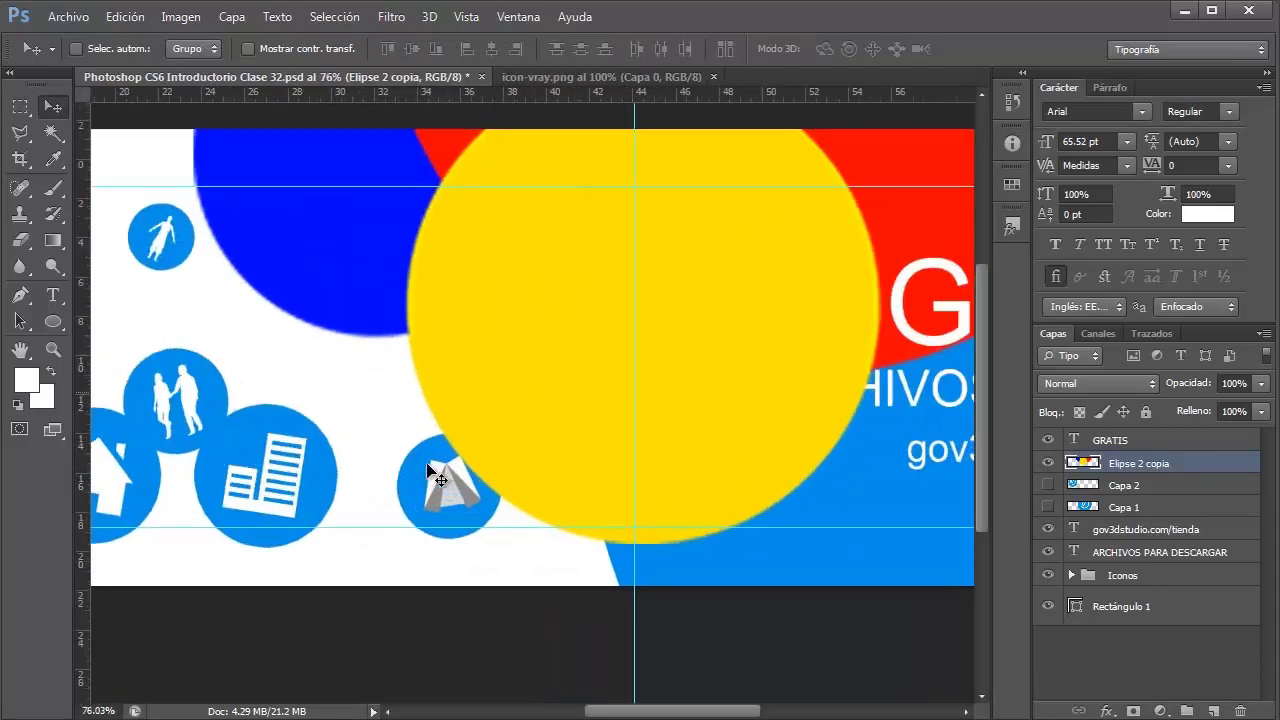
scroll(386, 371, "up", 3)
scroll(470, 293, "up", 2)
scroll(514, 374, "down", 2)
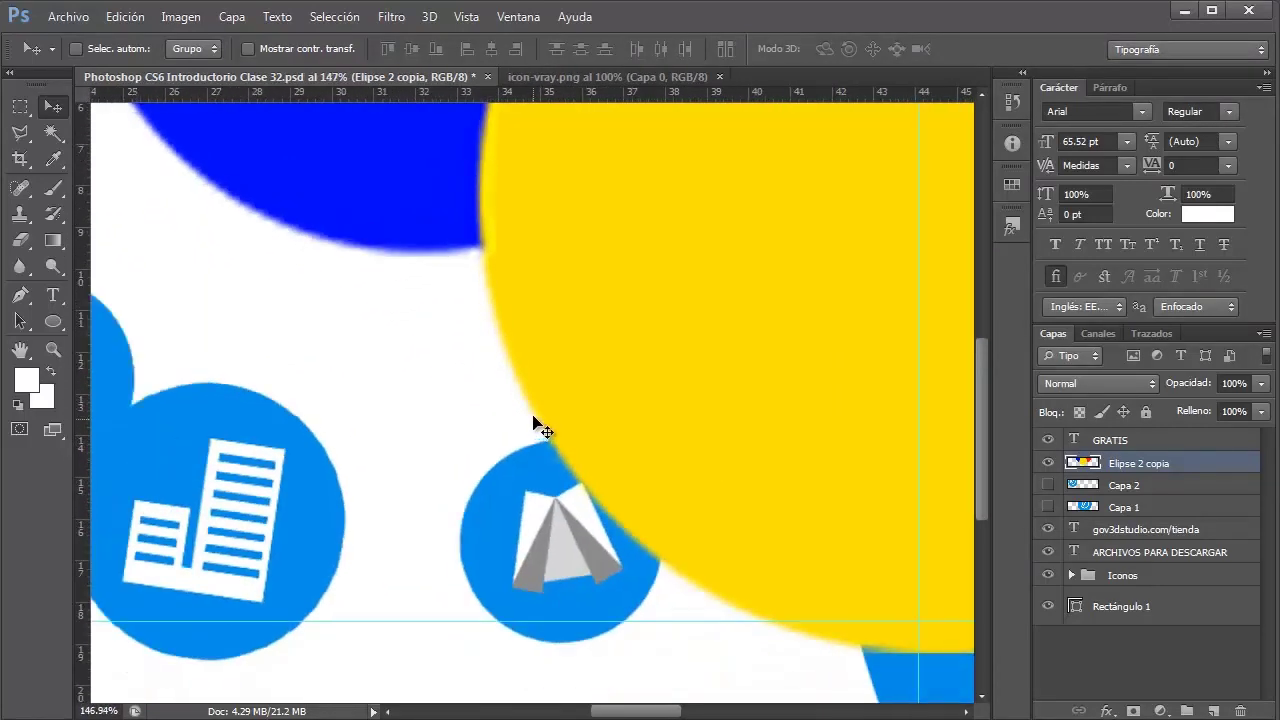
scroll(534, 423, "down", 2)
scroll(471, 268, "down", 2)
scroll(488, 285, "down", 2)
scroll(491, 280, "down", 3)
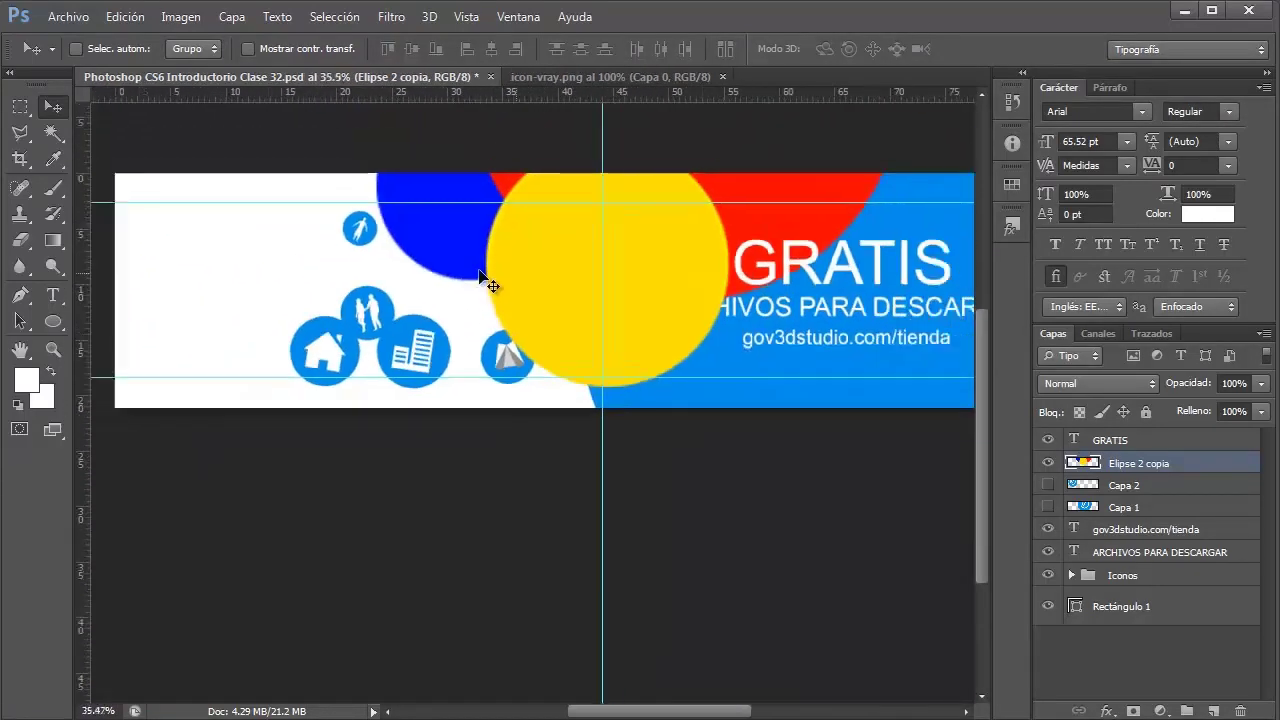
scroll(500, 310, "down", 1)
scroll(500, 334, "up", 2)
scroll(393, 337, "up", 4)
scroll(457, 331, "down", 1)
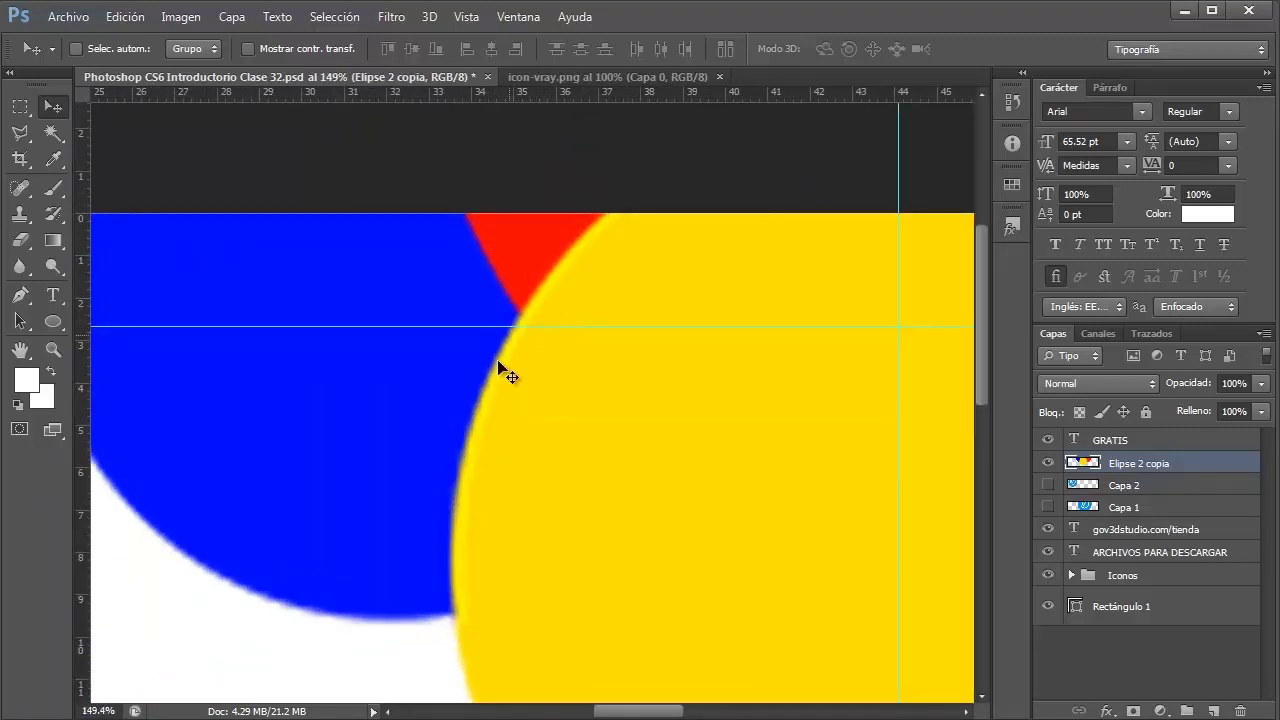
scroll(448, 640, "up", 1)
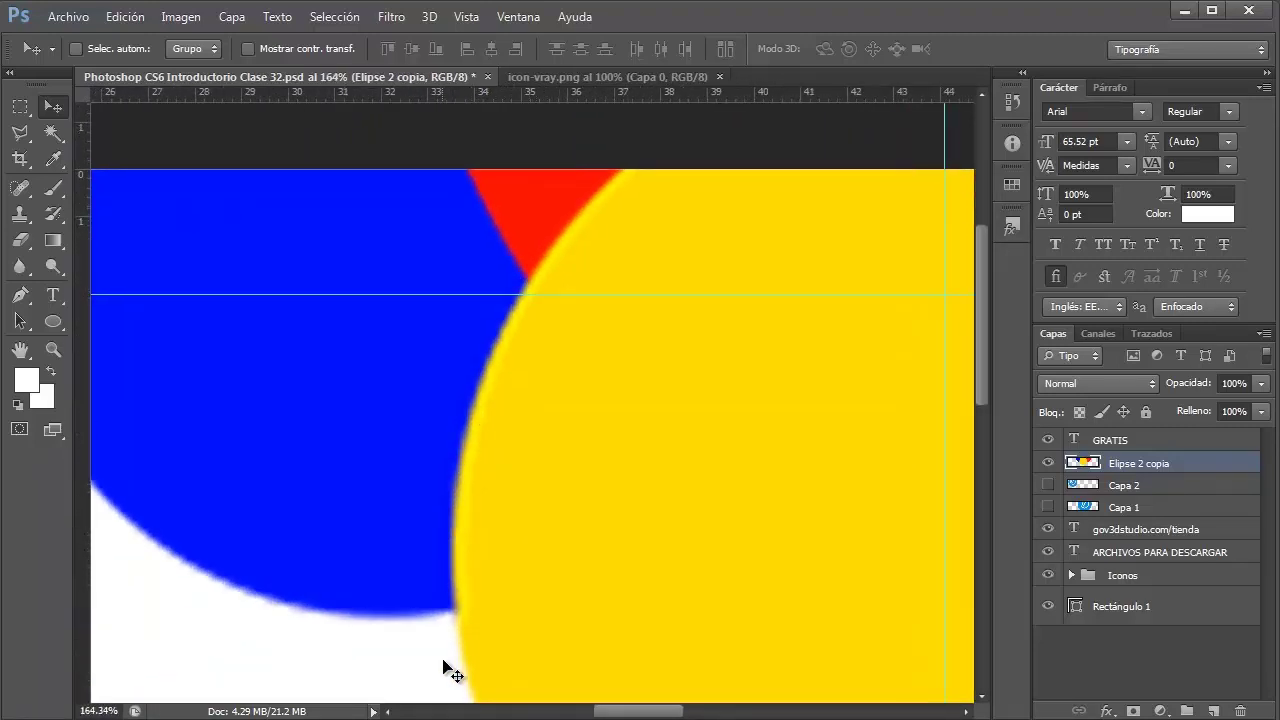
scroll(460, 655, "up", 1)
scroll(472, 620, "up", 1)
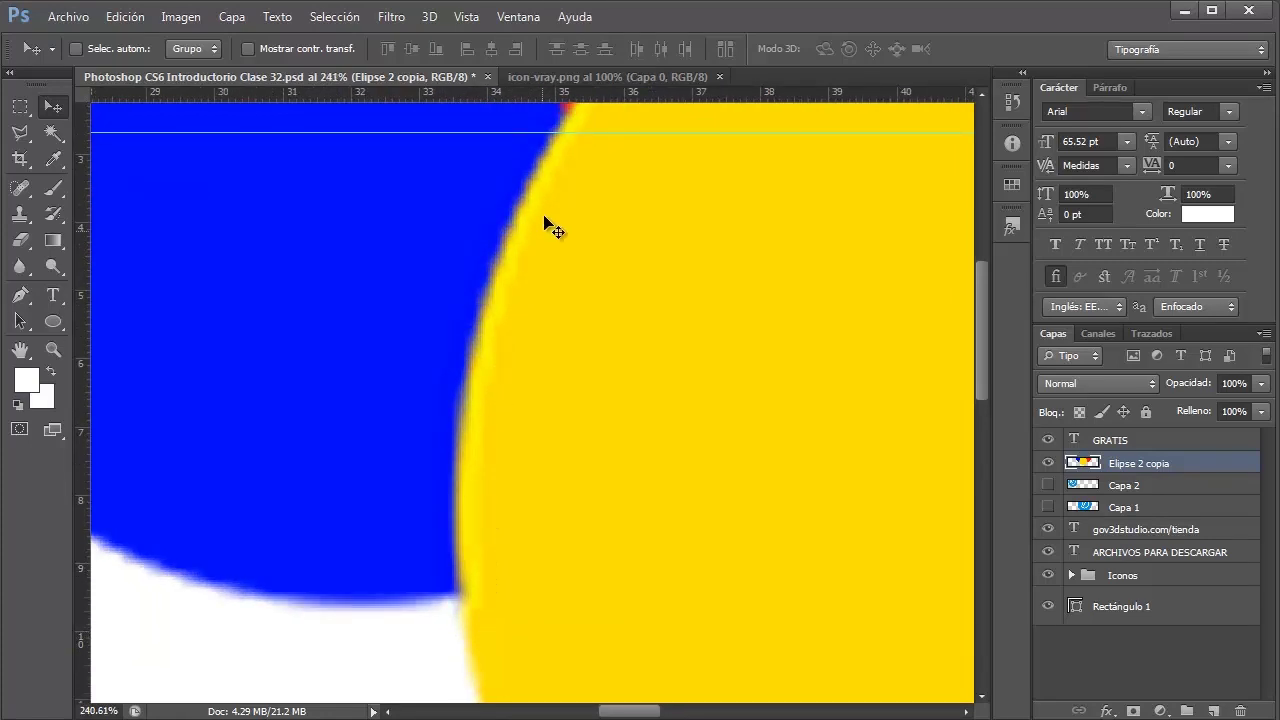
scroll(490, 490, "down", 1)
scroll(480, 514, "down", 1)
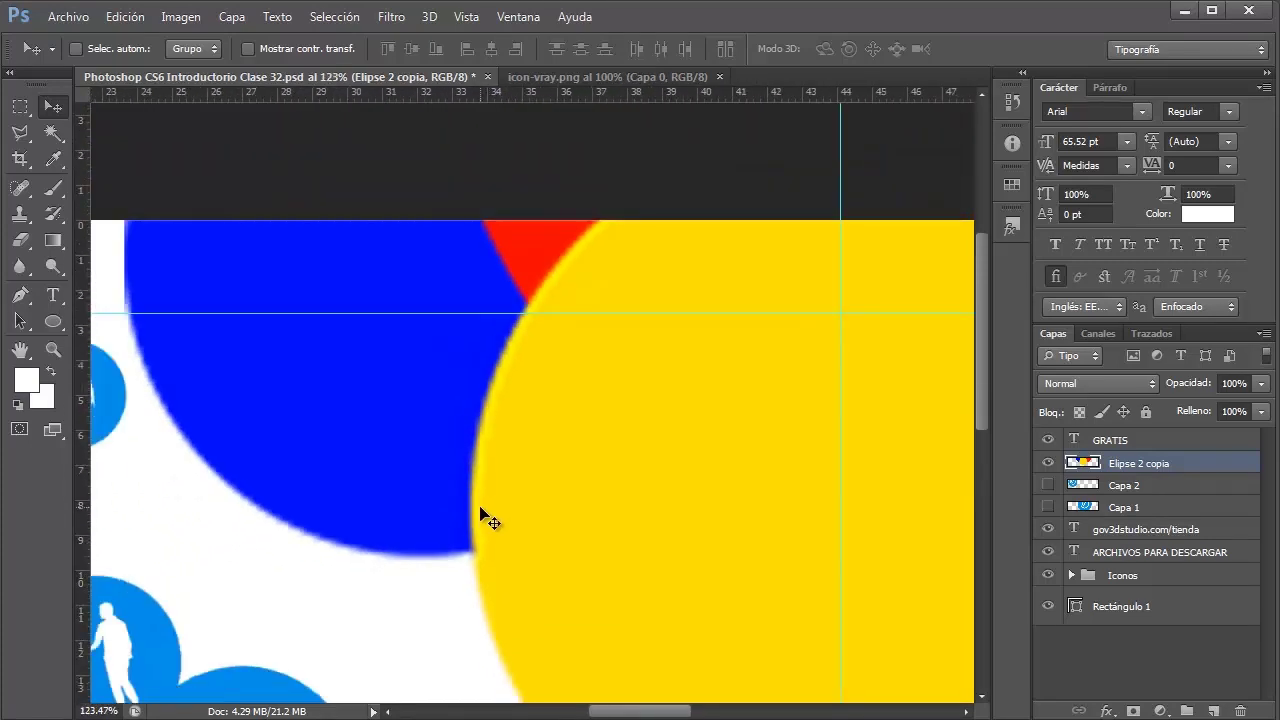
scroll(480, 514, "down", 2)
scroll(495, 510, "down", 1)
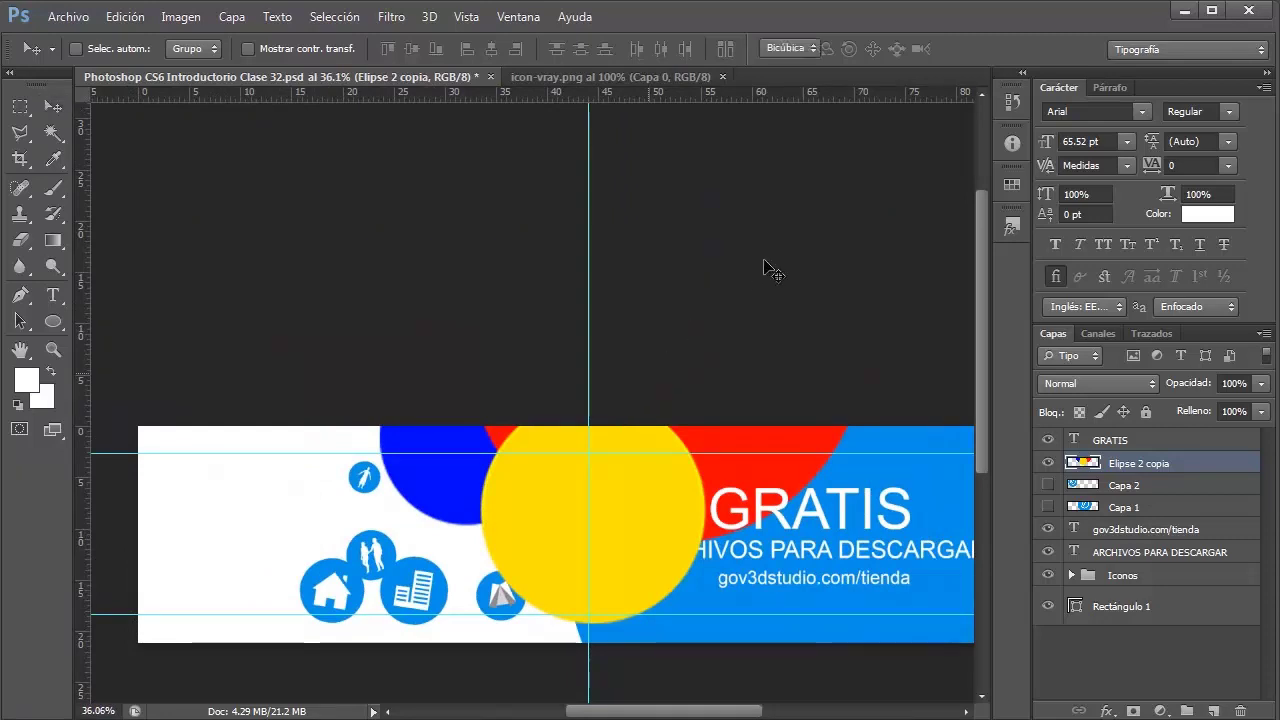
Step: Shrink the Elipse 2 copia circles to a tiny size and move them into the white area
key("ctrl+t")
left_click_drag(862, 143, 386, 615)
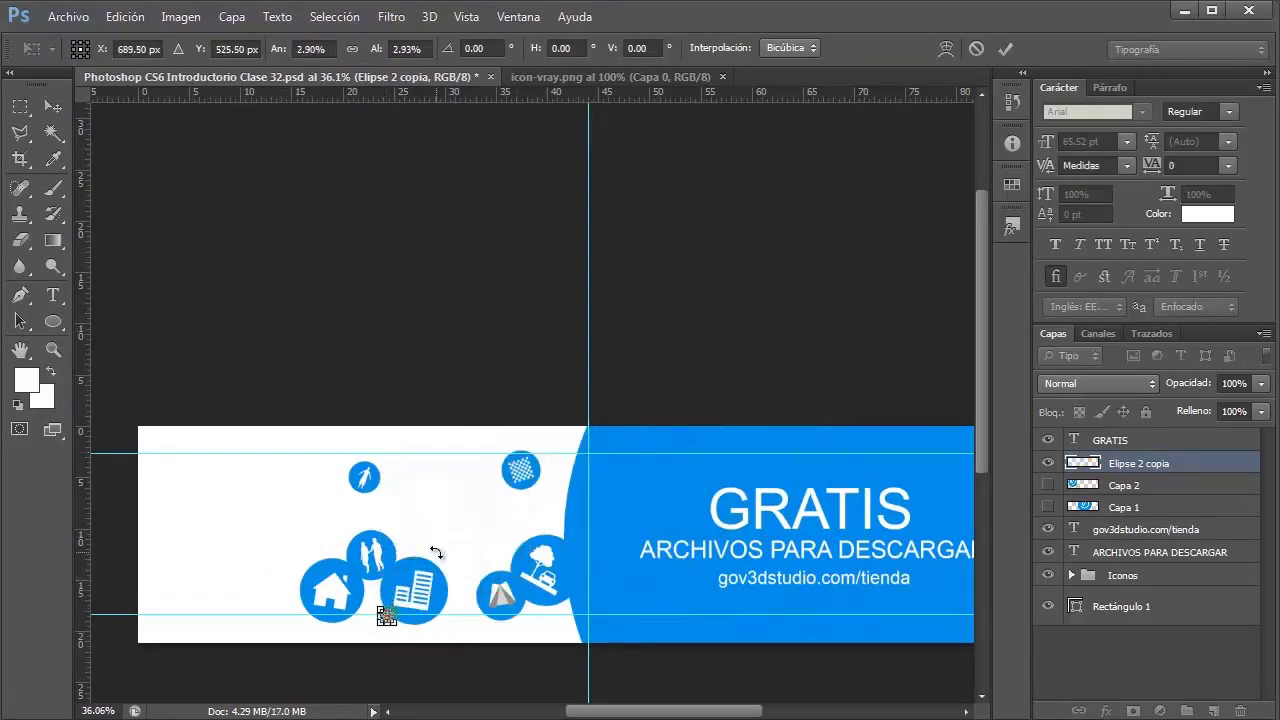
key("Return")
left_click_drag(430, 608, 508, 514)
scroll(462, 530, "up", 5)
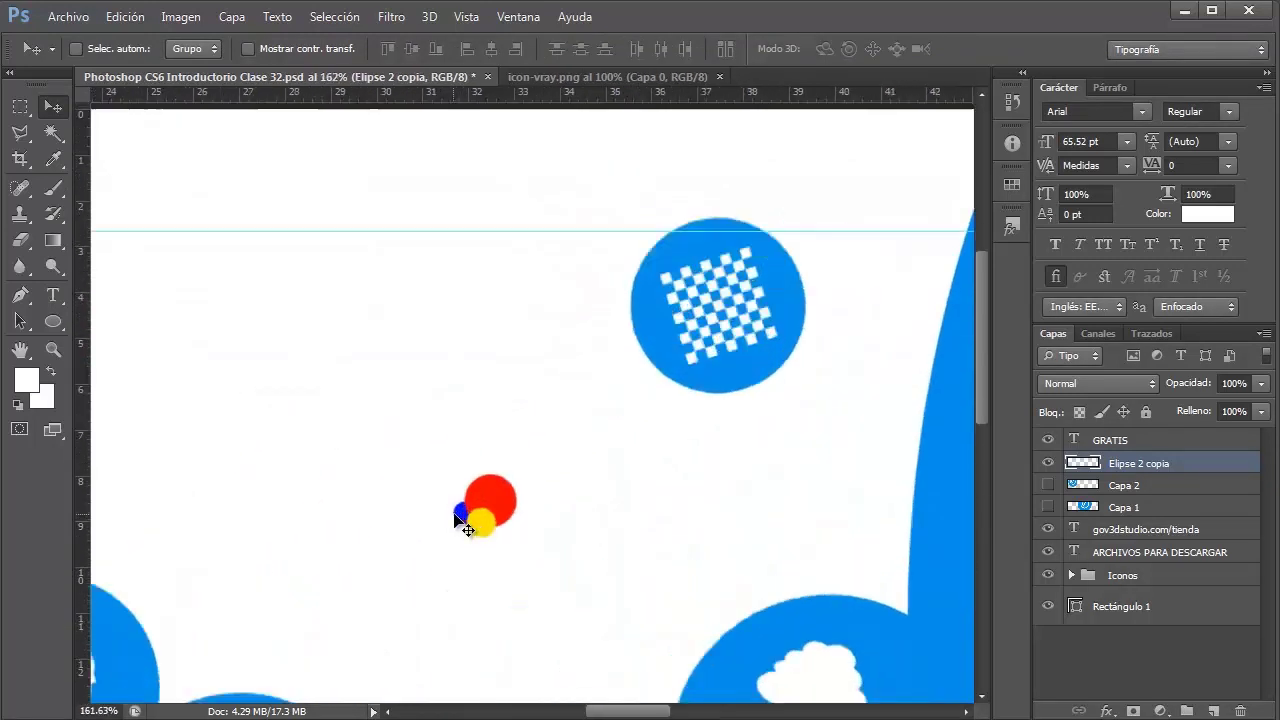
scroll(467, 529, "up", 2)
scroll(467, 529, "up", 3)
scroll(477, 537, "down", 2)
scroll(477, 537, "down", 2)
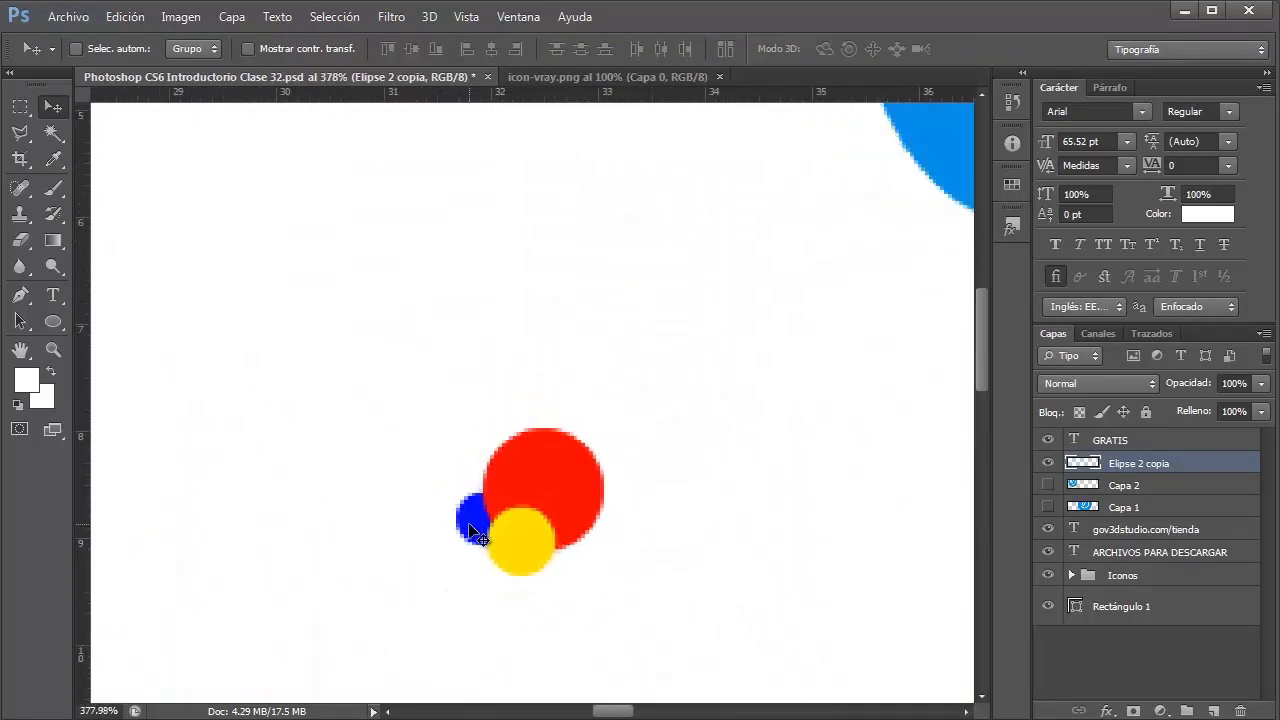
scroll(480, 540, "down", 1)
scroll(488, 560, "up", 2)
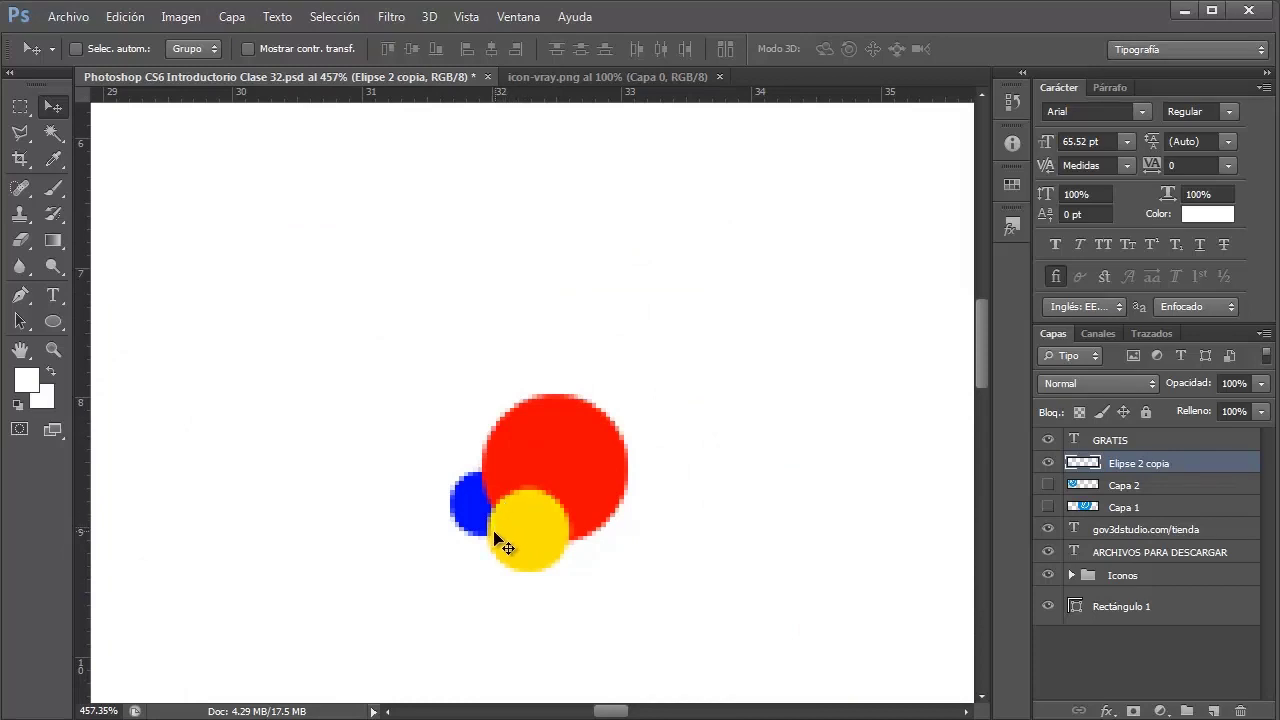
scroll(457, 493, "down", 1)
scroll(465, 505, "down", 2)
scroll(371, 491, "down", 3)
scroll(354, 497, "down", 1)
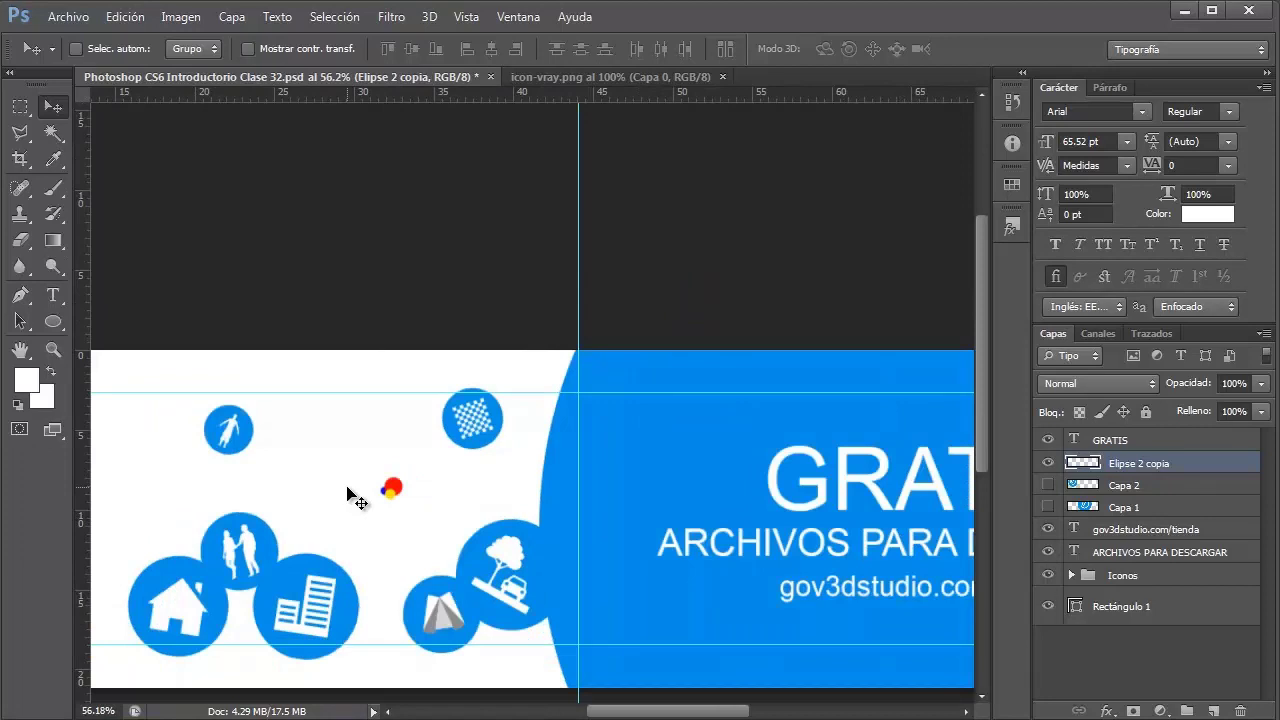
Step: Enlarge the circles back to banner size and shift them down and left
key("ctrl+t")
left_click_drag(412, 474, 826, 224)
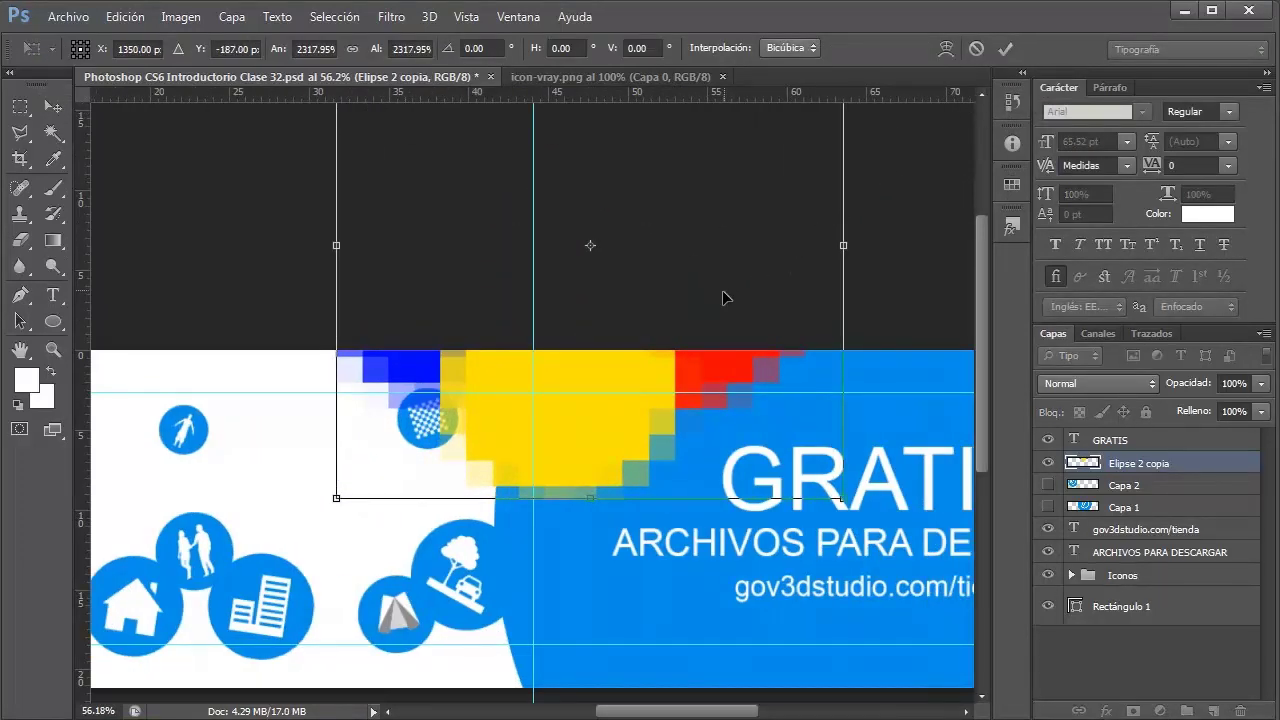
key("Return")
mouse_move(652, 340)
left_mouse_down()
mouse_move(337, 563)
mouse_move(459, 470)
left_mouse_up()
scroll(348, 548, "up", 1)
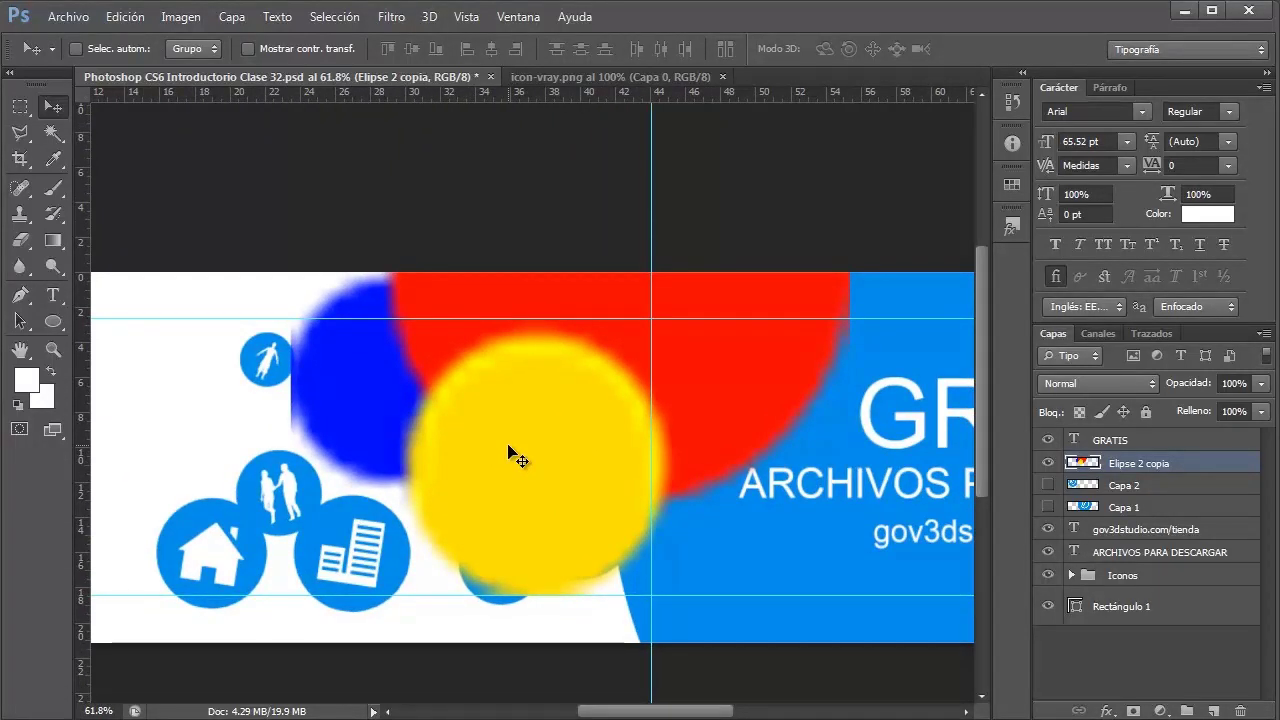
scroll(457, 408, "down", 3)
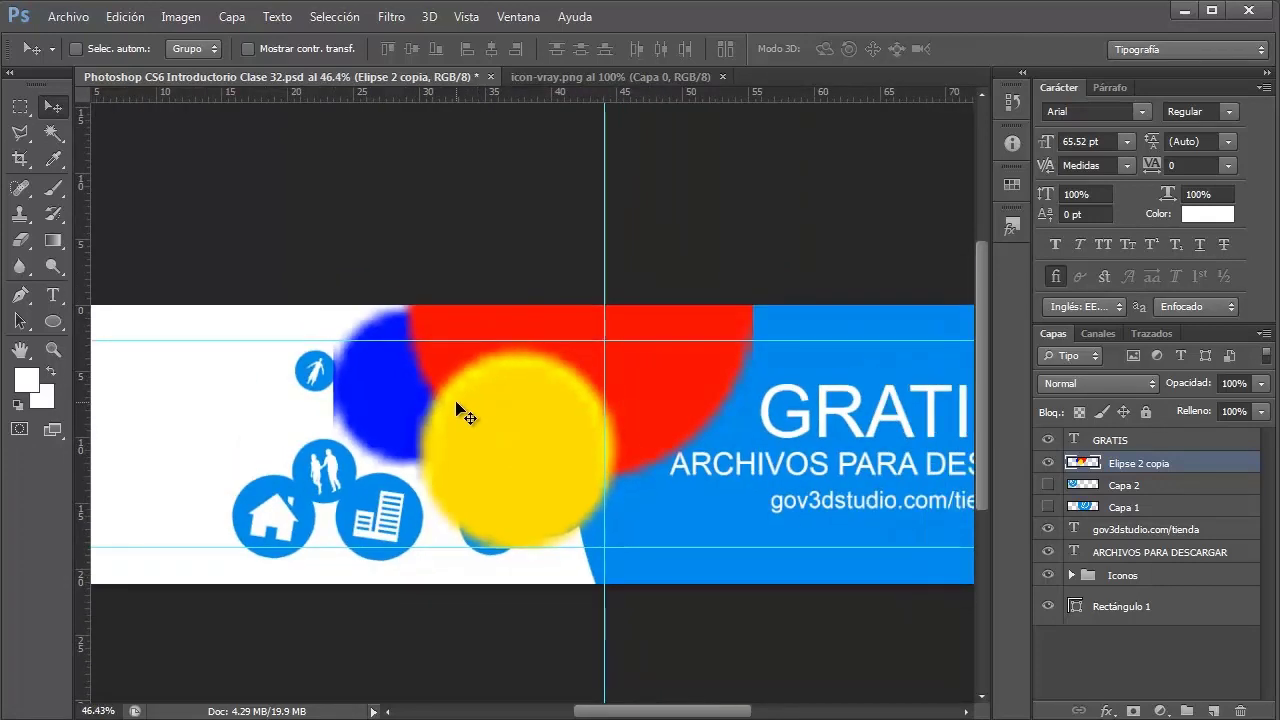
scroll(457, 408, "down", 2)
Step: Delete the Elipse 2 copia and Capa 2 layers, leaving Capa 1 visible
left_click(1047, 463)
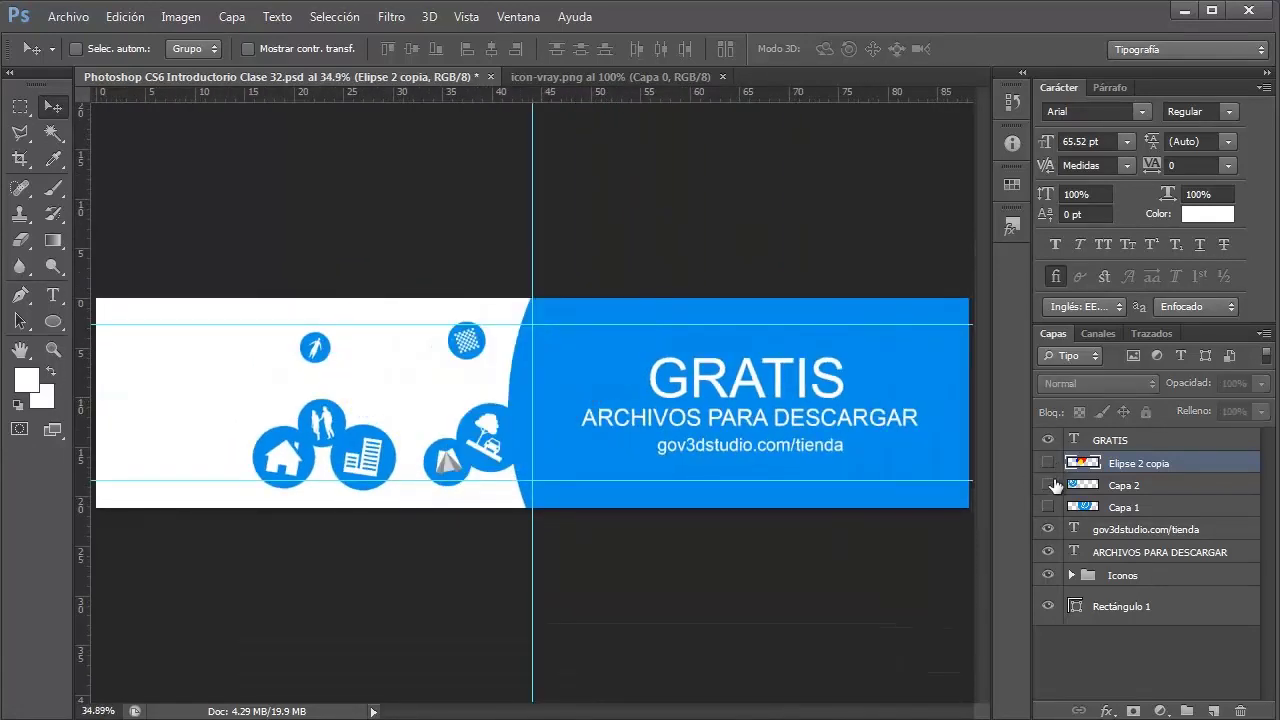
key("Delete")
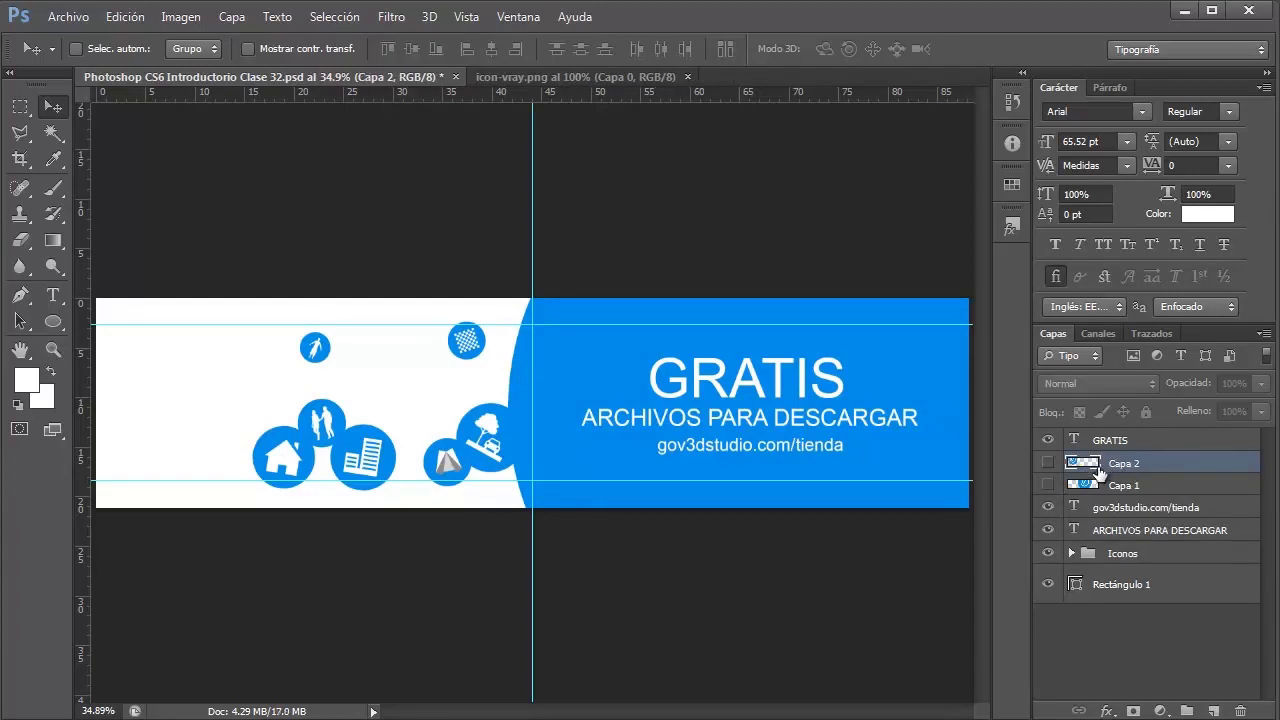
left_click(1048, 464)
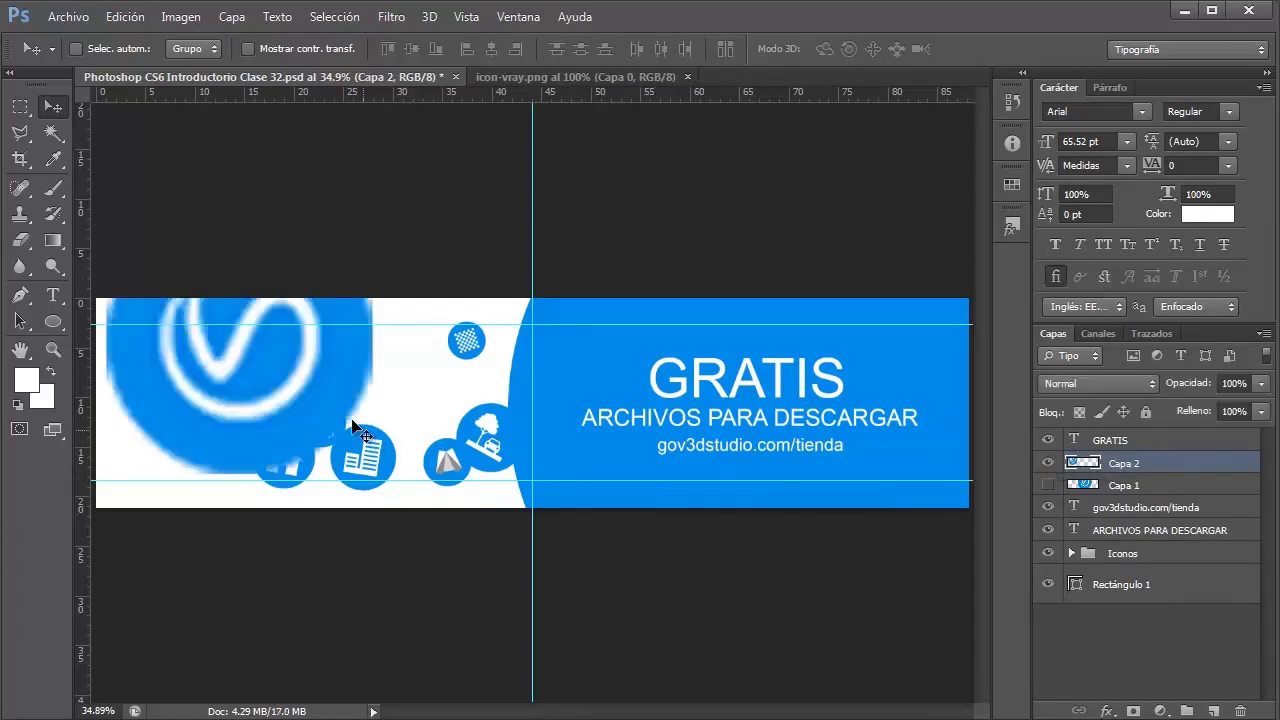
key("Delete")
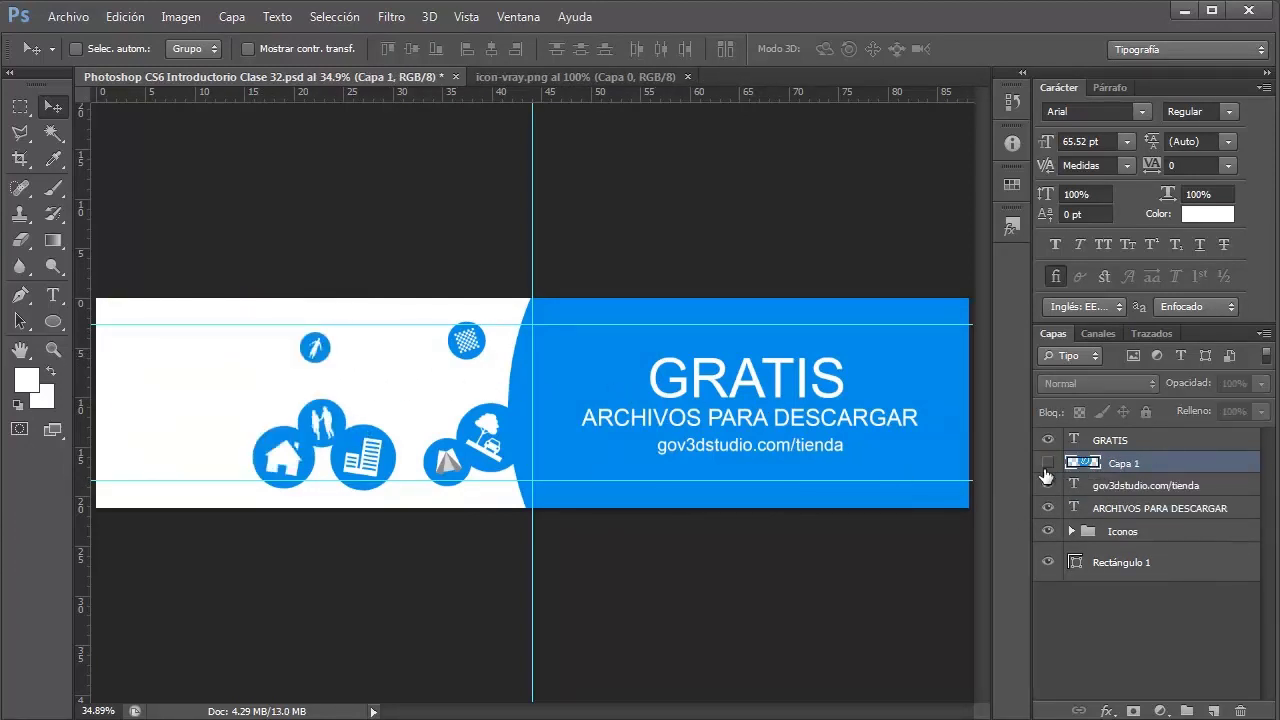
left_click(1048, 462)
Step: Scale the Capa 1 V-Ray logo down and move it up into the icon cluster
key("ctrl+t")
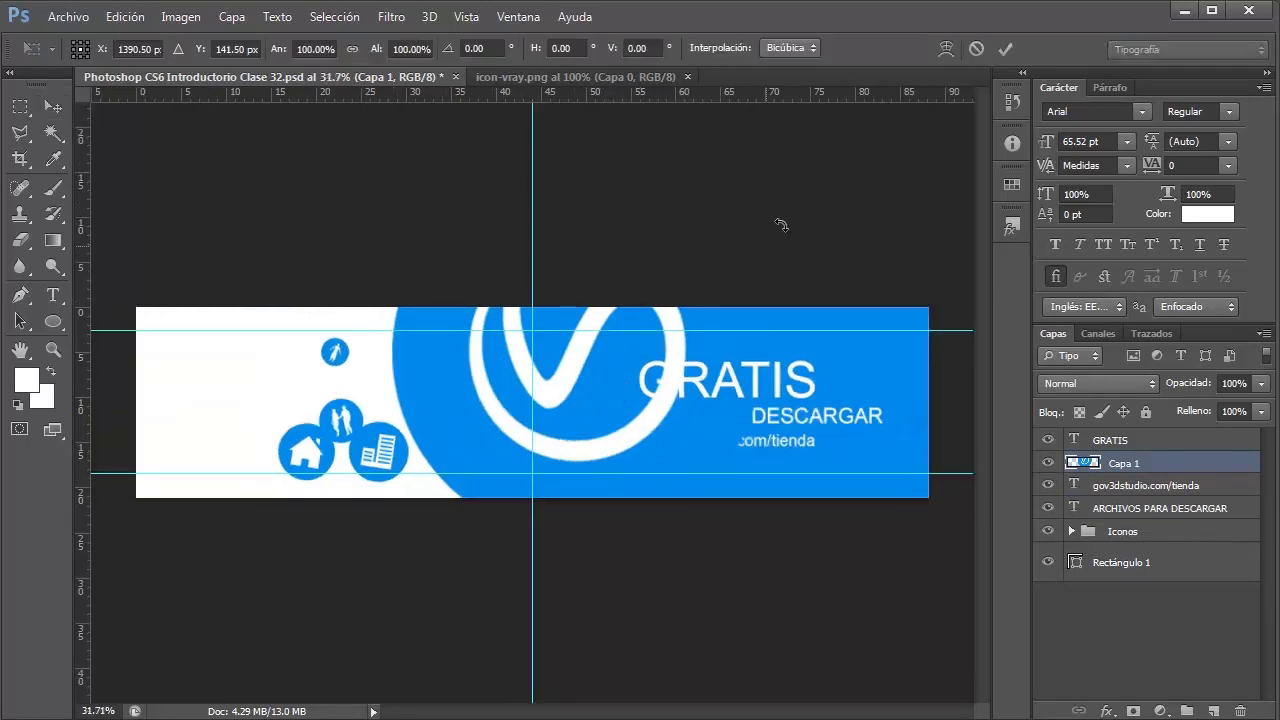
left_click_drag(763, 166, 505, 418)
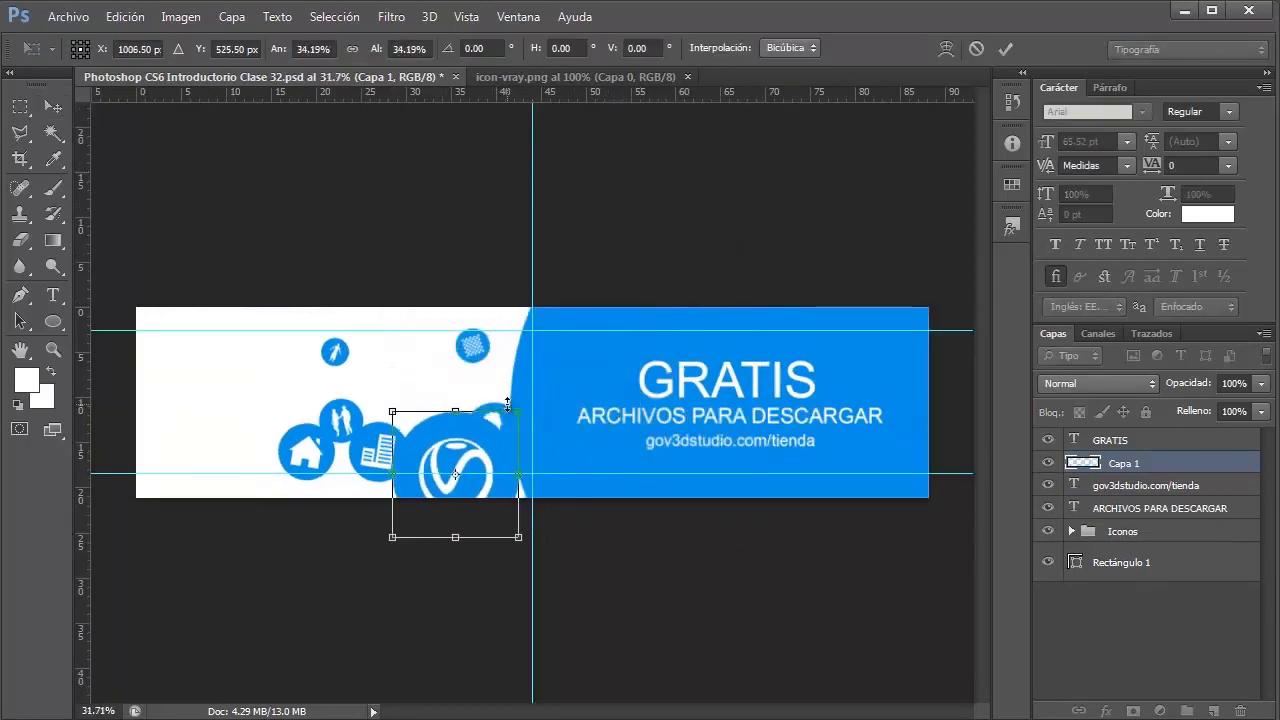
key("Return")
key("Return")
left_click_drag(503, 470, 458, 378)
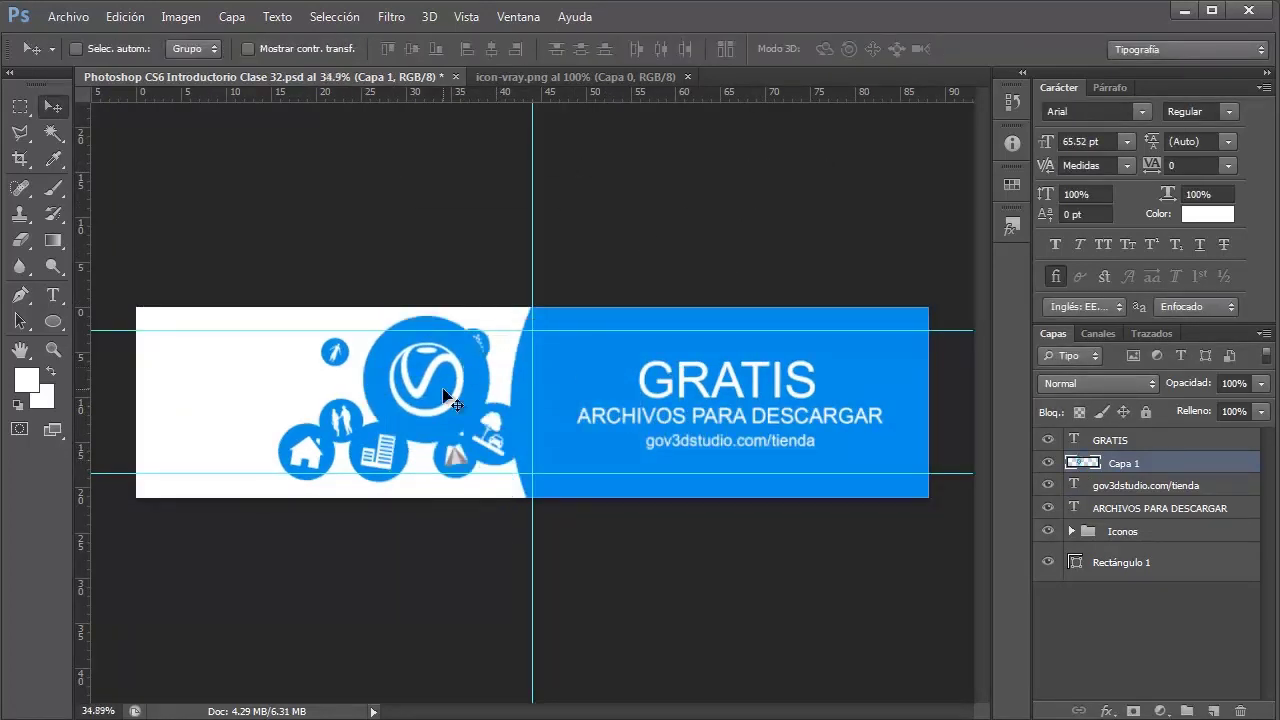
scroll(450, 372, "up", 4)
Step: Shrink the logo to about 72%, nudge it left between icons, and tilt it about -18°
key("ctrl+t")
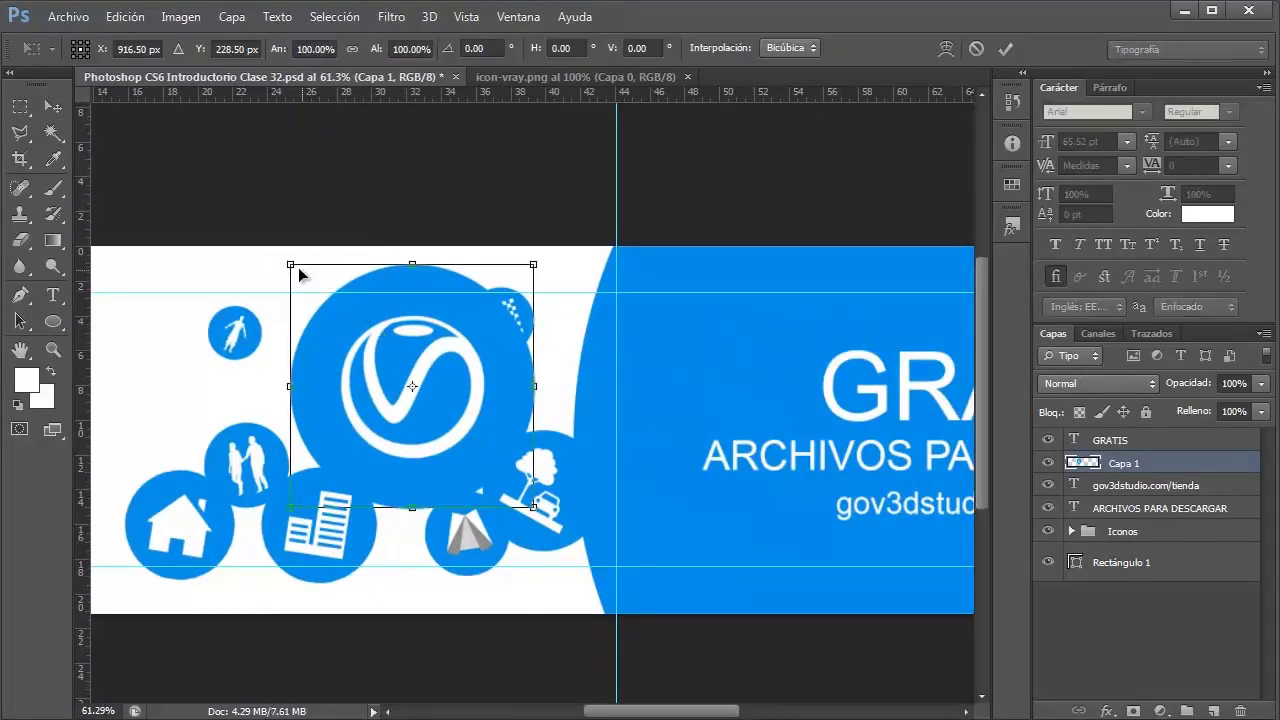
left_click_drag(290, 264, 359, 333)
left_click_drag(481, 408, 442, 410)
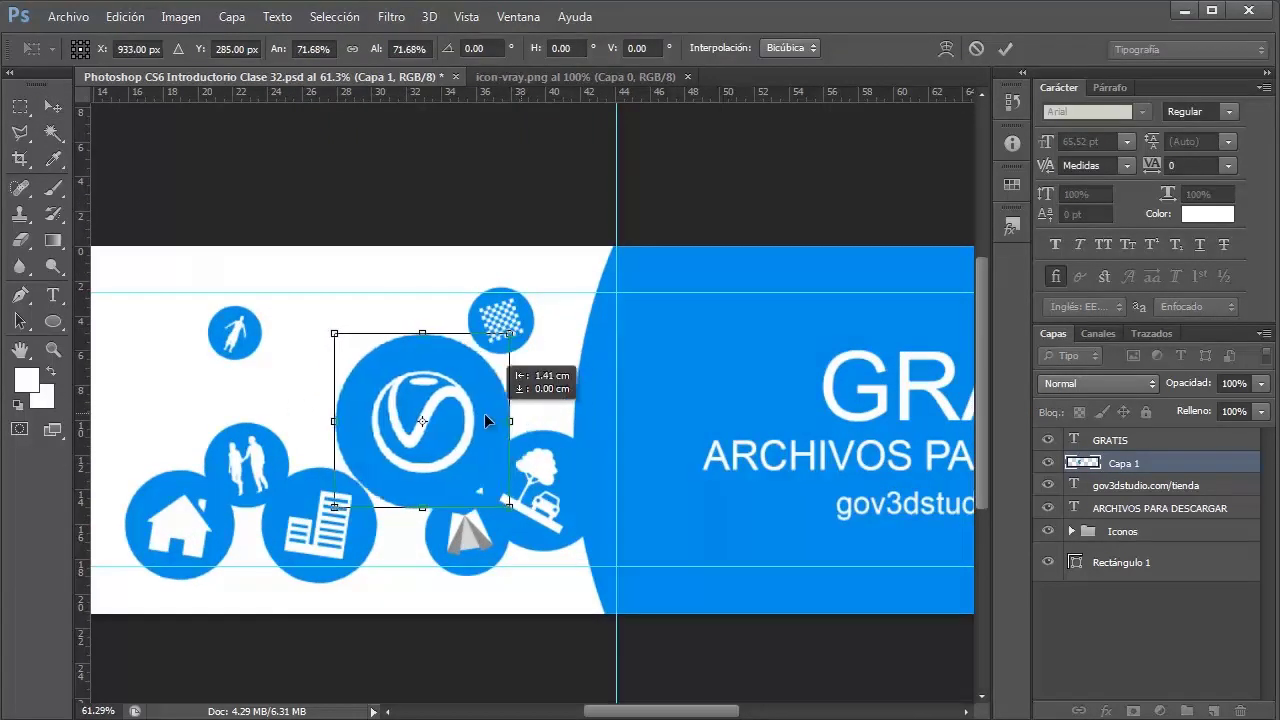
left_click_drag(570, 383, 563, 328)
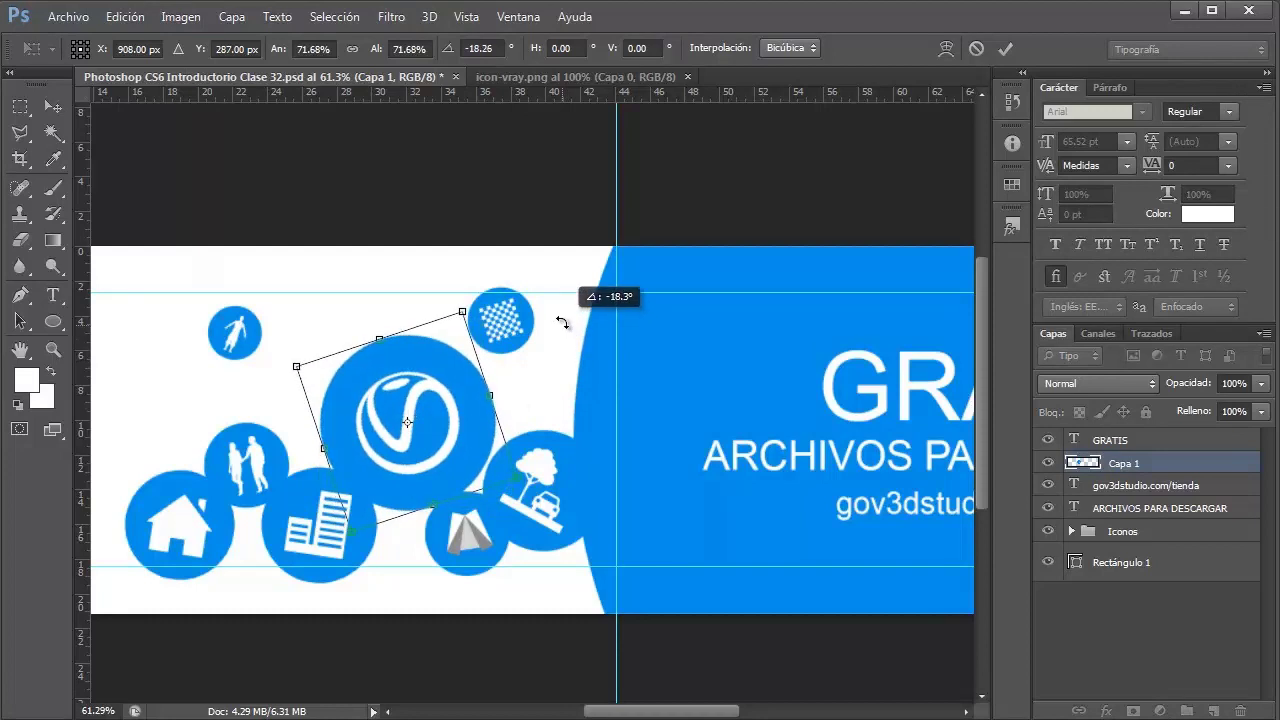
key("Return")
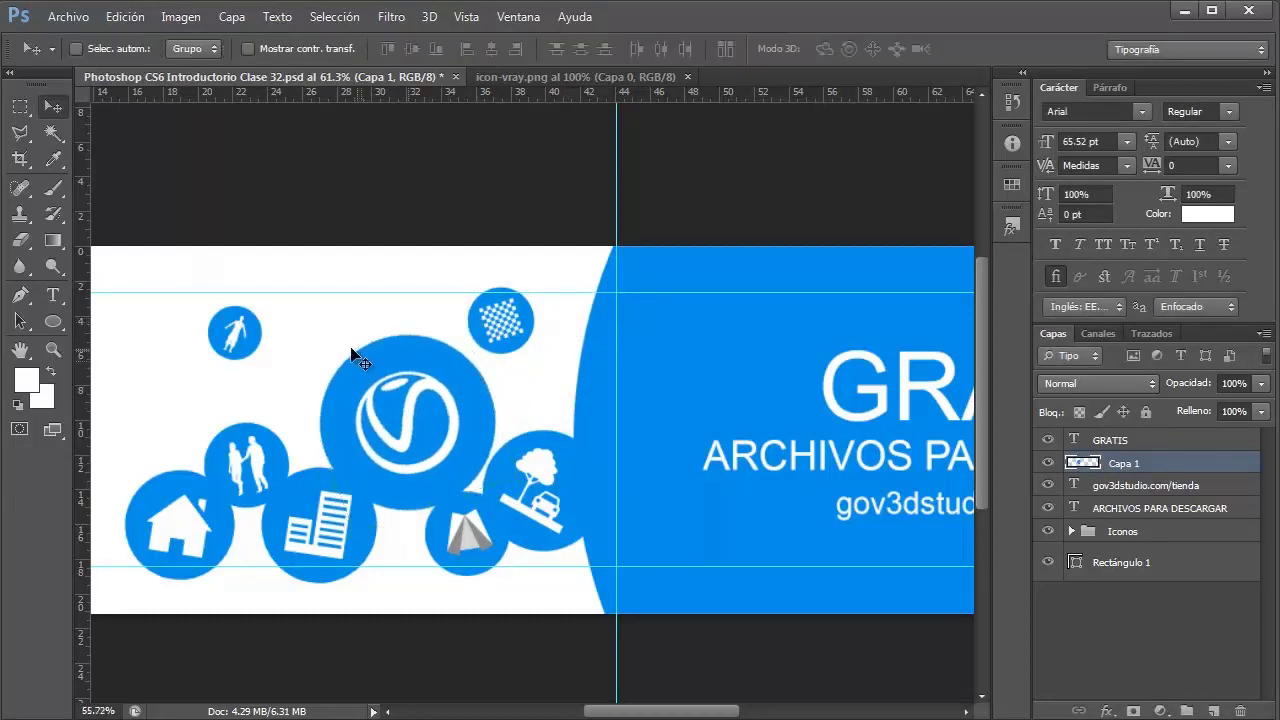
scroll(351, 354, "down", 1)
scroll(420, 345, "down", 1)
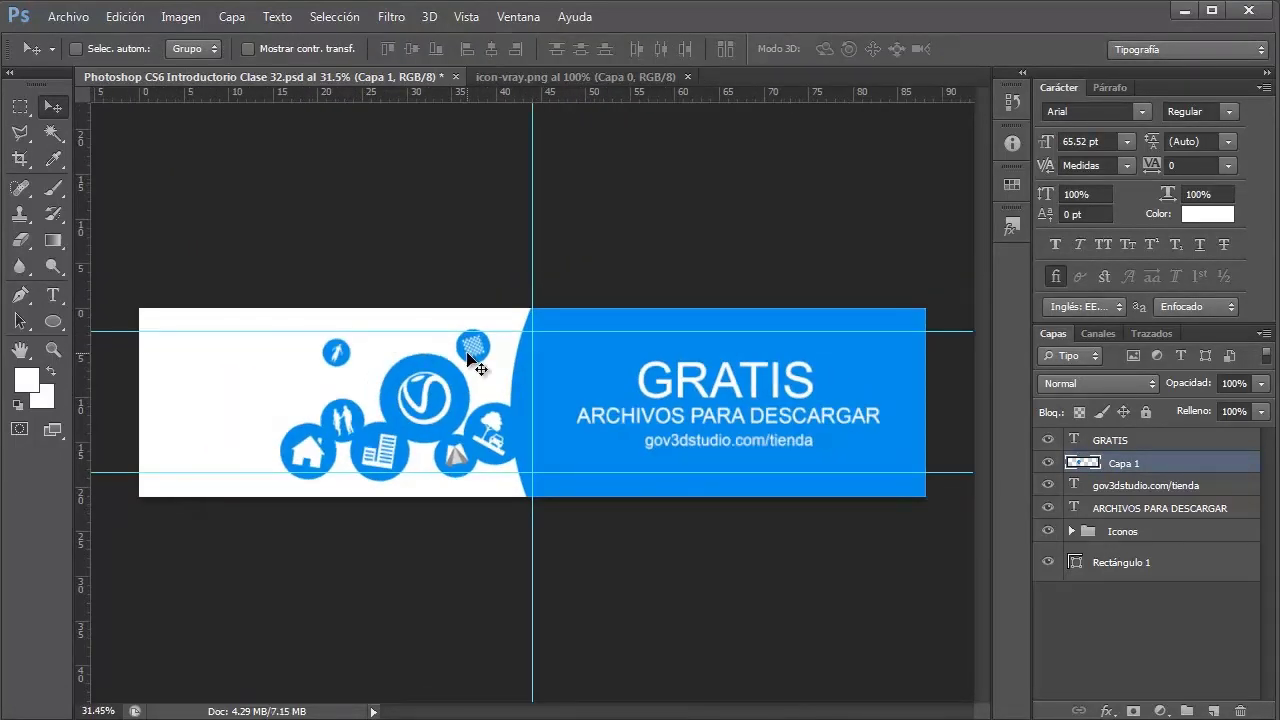